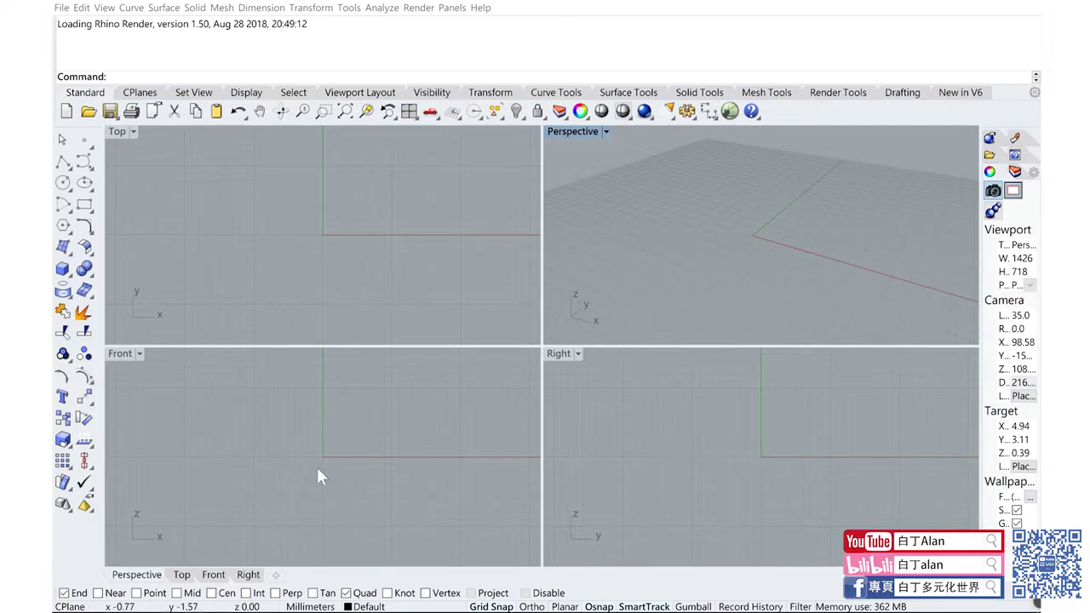
Step: Make the Front view the working view and bring up the curve-drawing tools
{"action": "right_click_drag", "start_coordinate": [323, 482], "coordinate": [333, 488]}
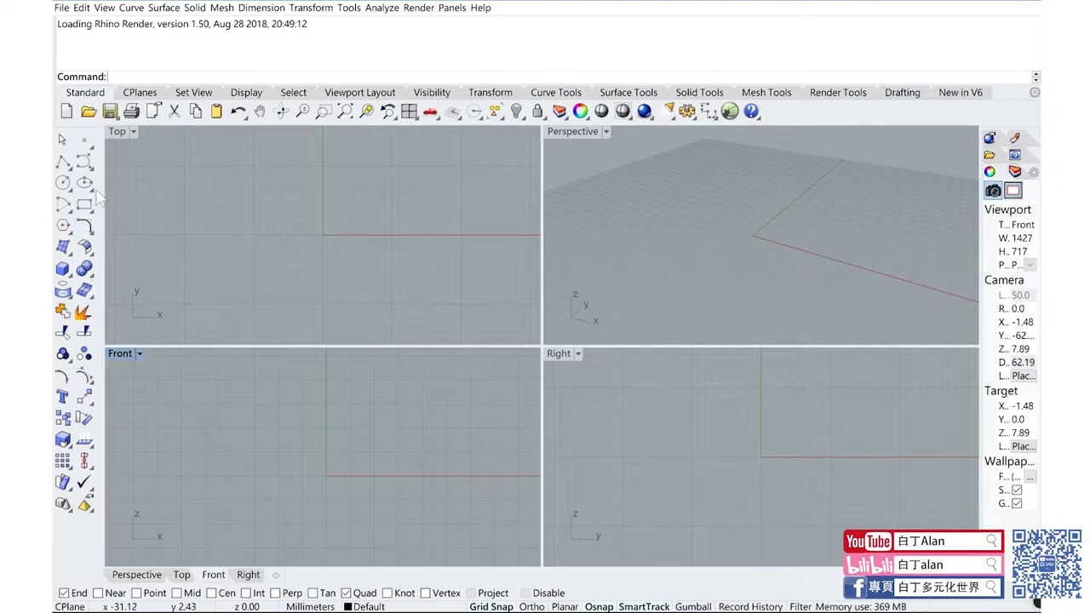
{"action": "left_click", "coordinate": [85, 163]}
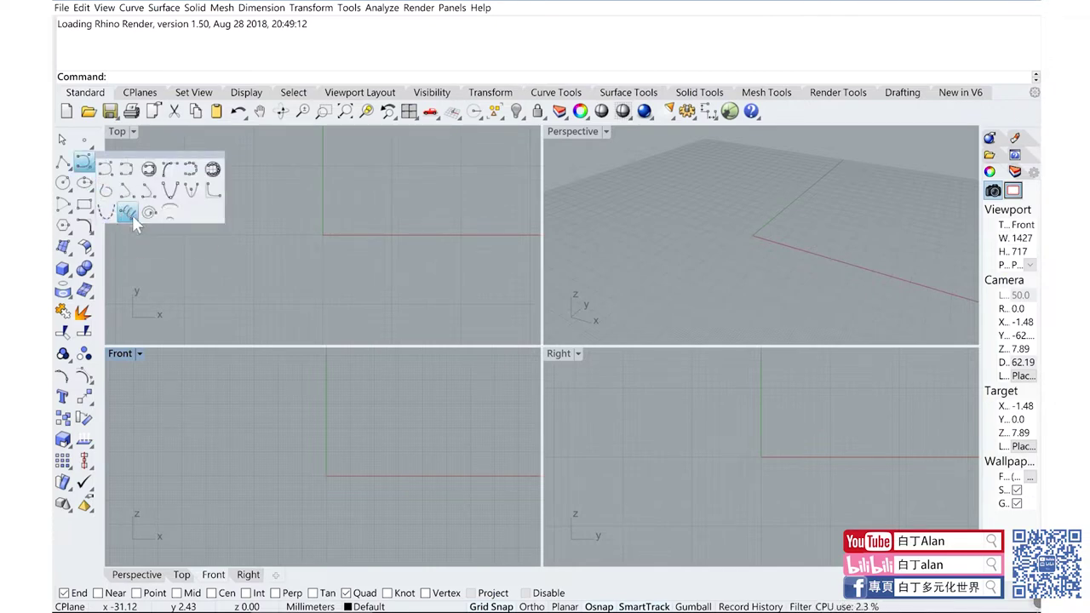
Step: Start a helix at the origin with a vertical 300 mm axis
{"action": "left_click", "coordinate": [128, 216]}
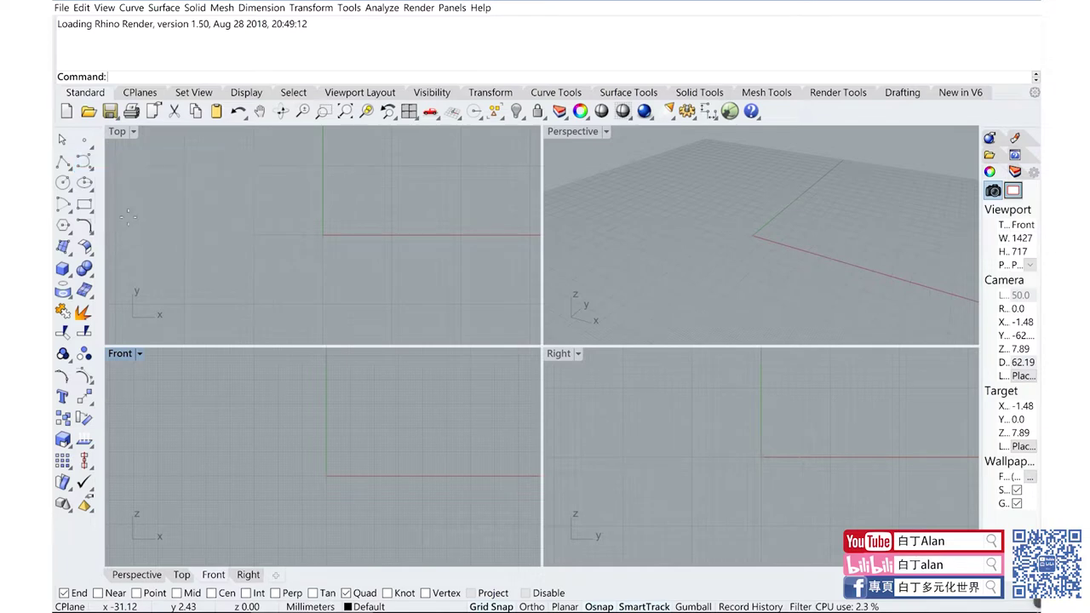
{"action": "left_click", "coordinate": [326, 483]}
{"action": "right_click_drag", "start_coordinate": [328, 379], "coordinate": [328, 430]}
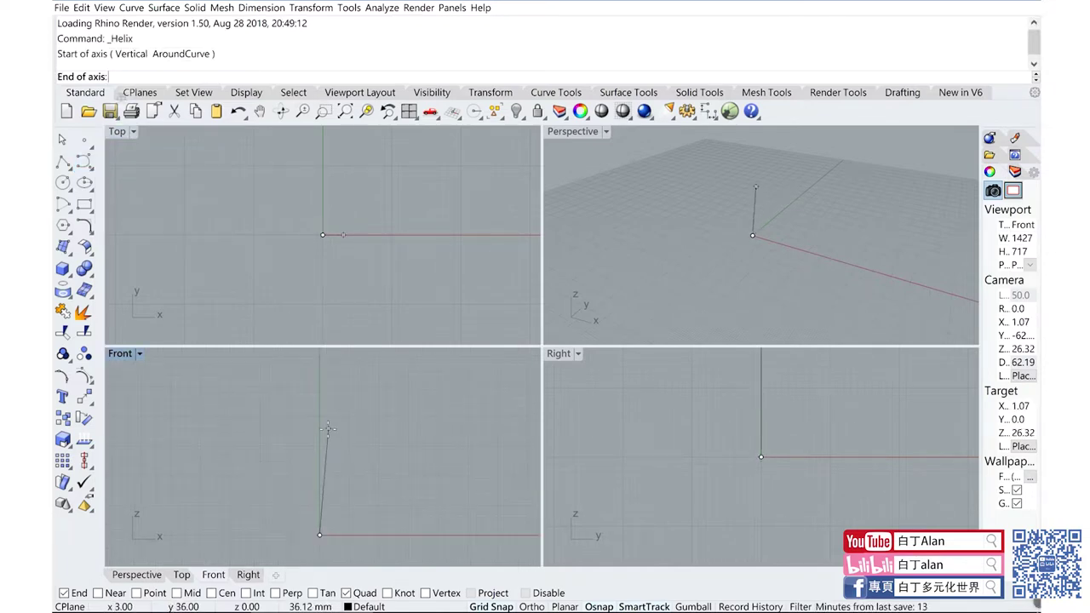
{"action": "type", "text": "300"}
{"action": "key", "text": "Return"}
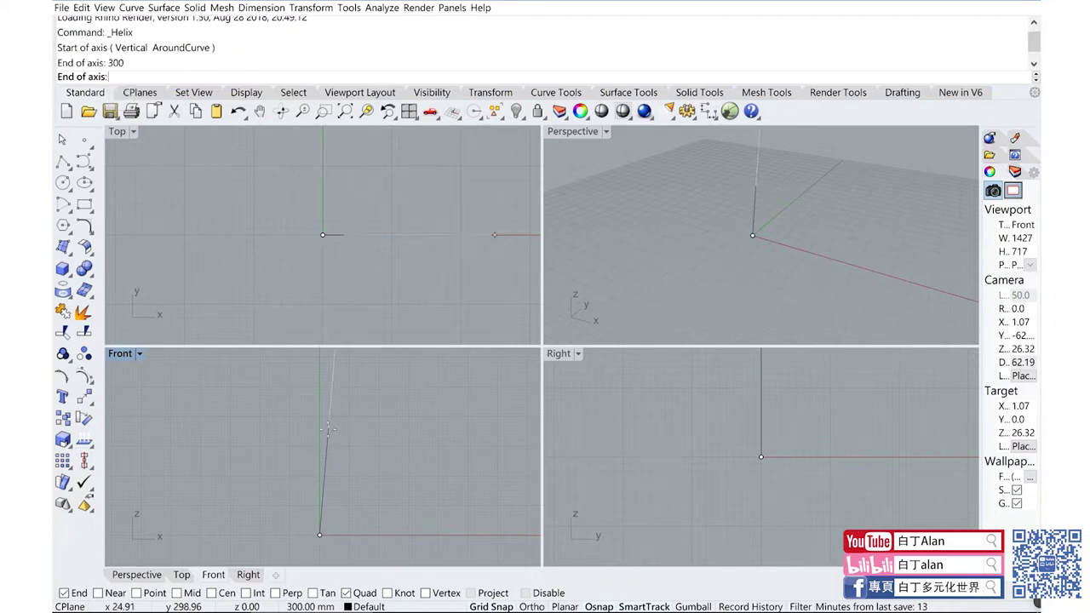
{"action": "key", "text": "shift"}
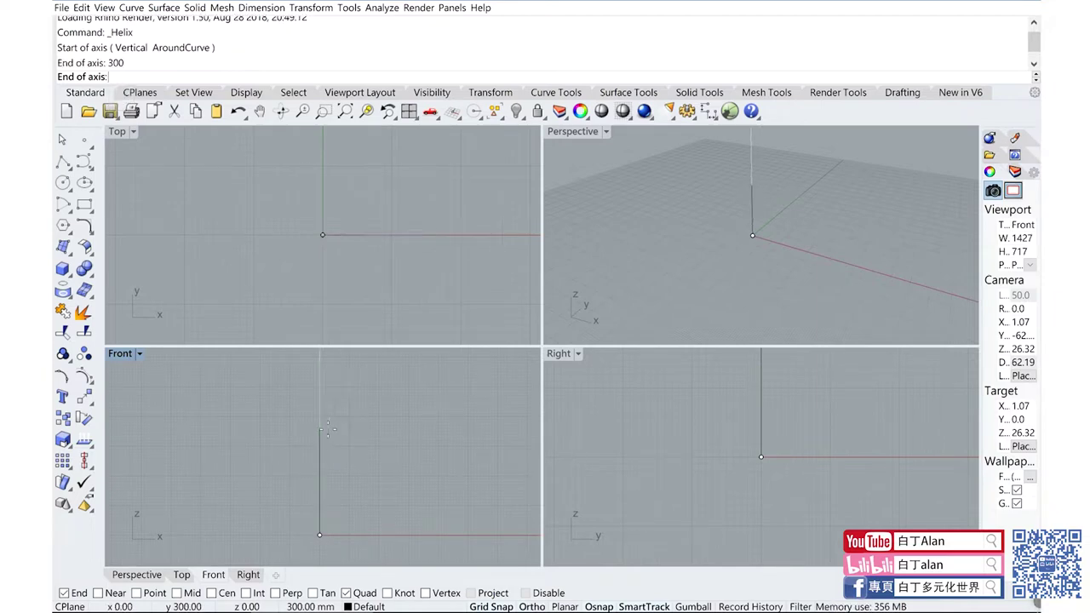
{"action": "left_click", "coordinate": [327, 429]}
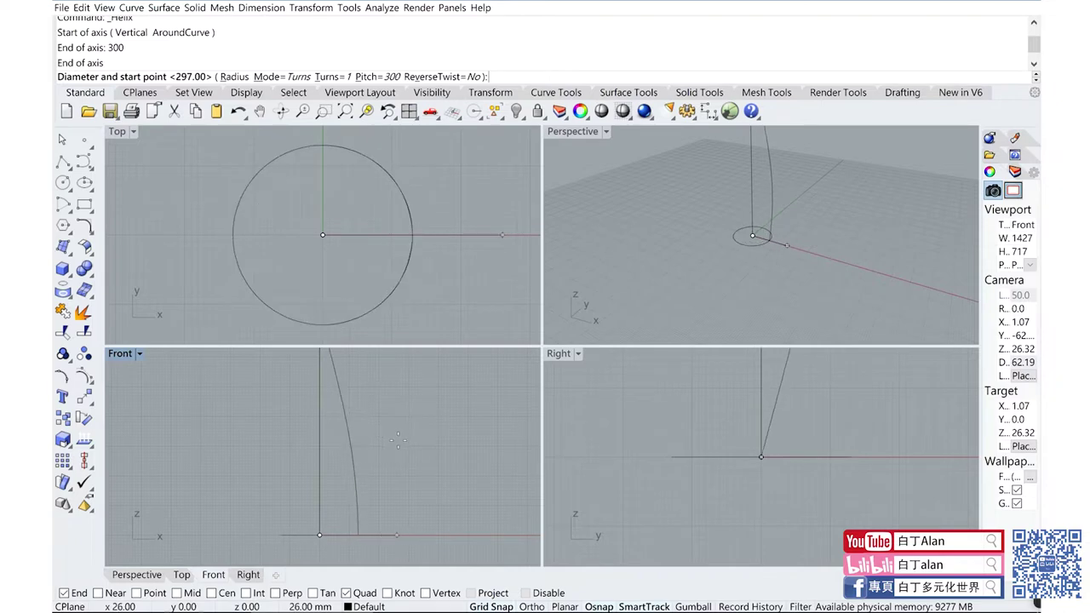
{"action": "scroll", "coordinate": [387, 449], "scroll_direction": "down", "scroll_amount": 2}
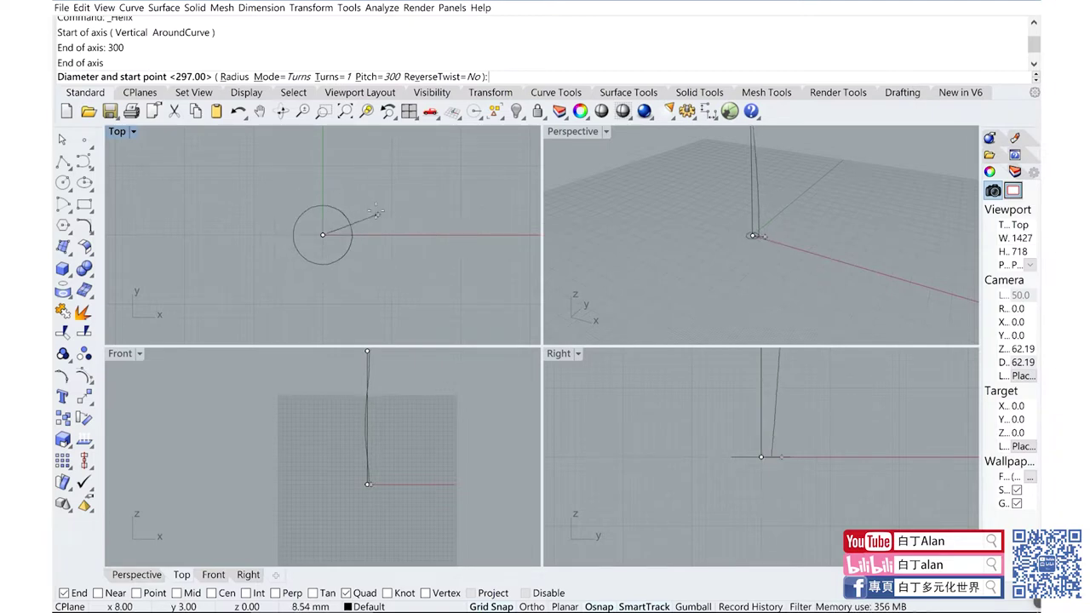
Step: Set the helix to 1 turn instead of 2, then pick its diameter to finish it
{"action": "left_click", "coordinate": [344, 76]}
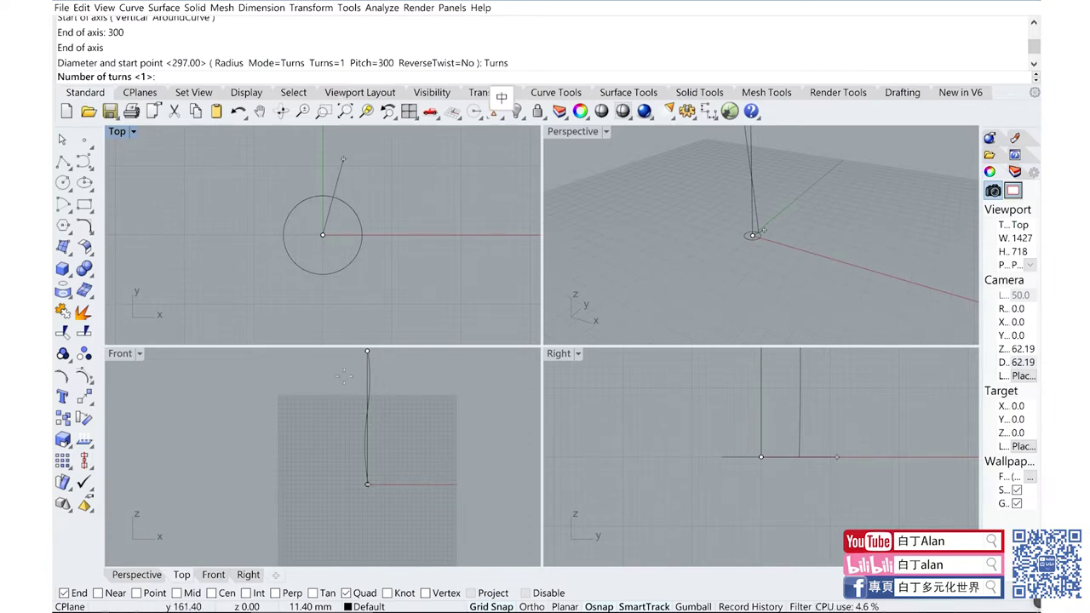
{"action": "type", "text": "2"}
{"action": "key", "text": "Return"}
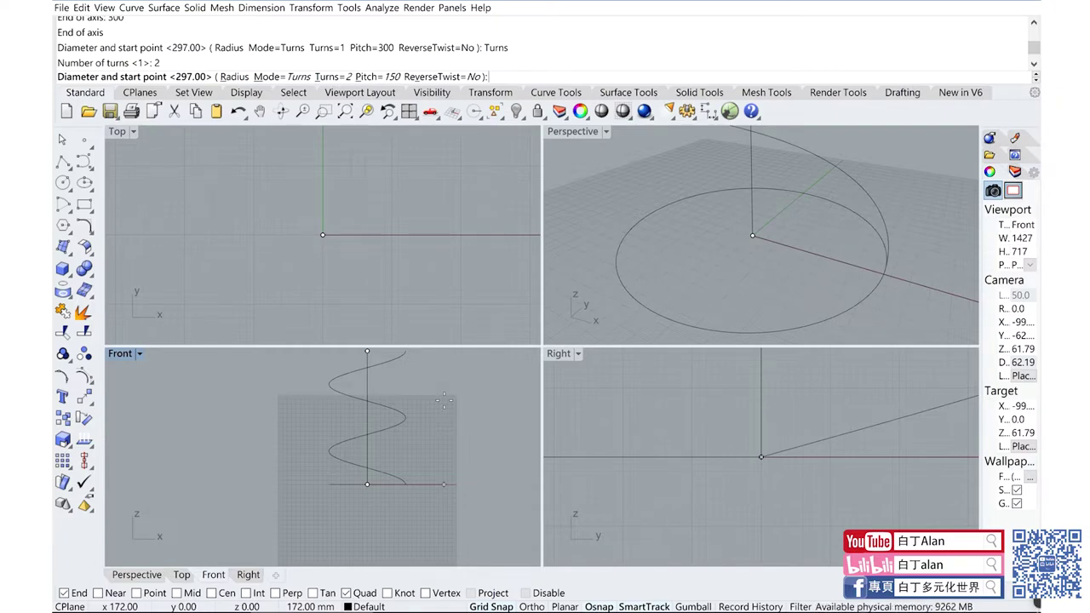
{"action": "left_click", "coordinate": [339, 78]}
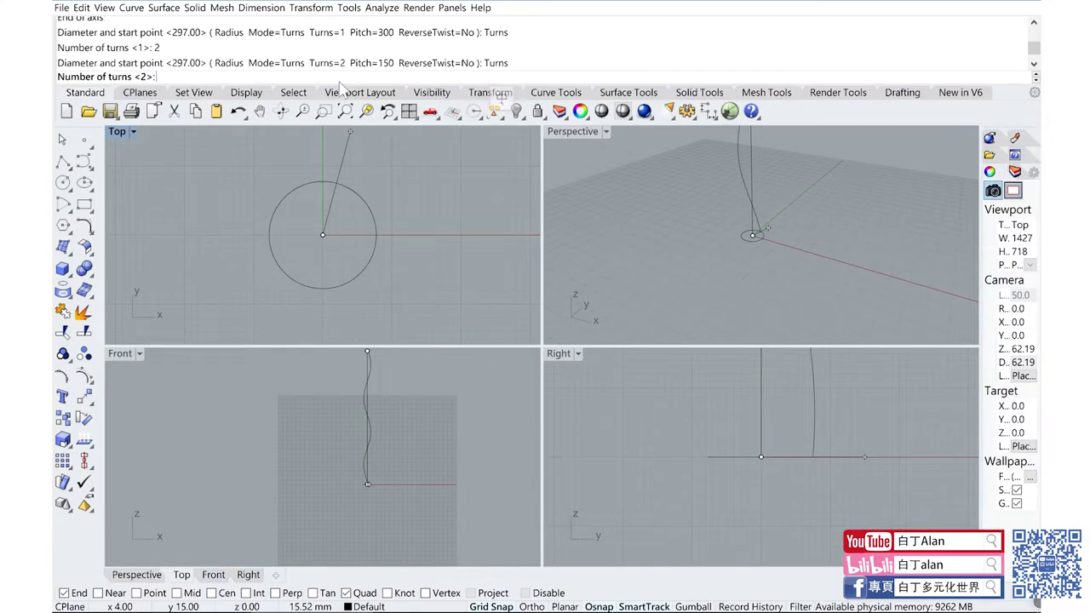
{"action": "type", "text": "1"}
{"action": "key", "text": "Return"}
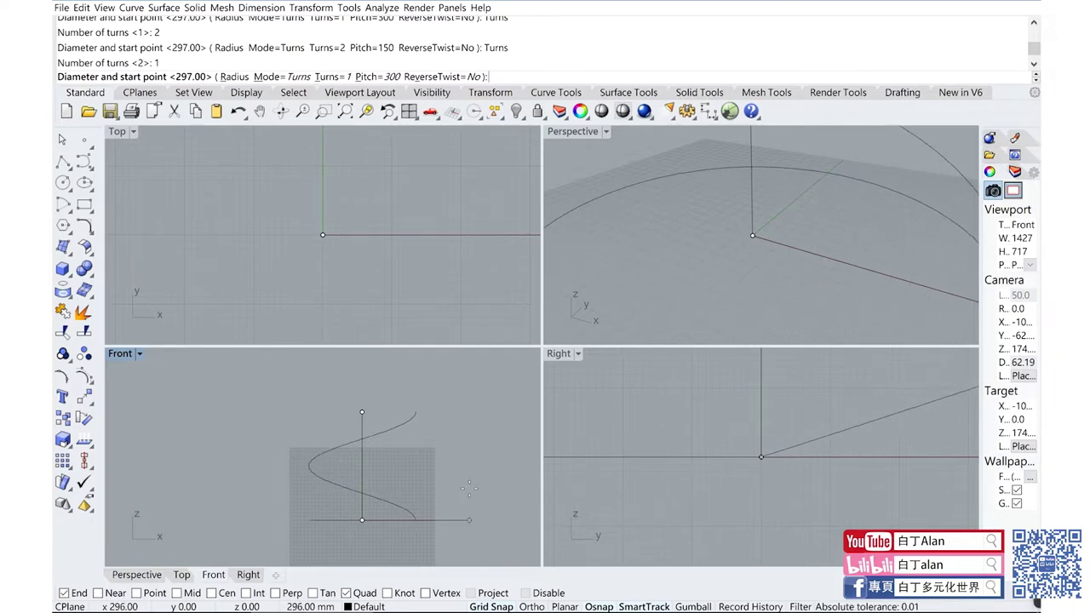
{"action": "left_click", "coordinate": [474, 492]}
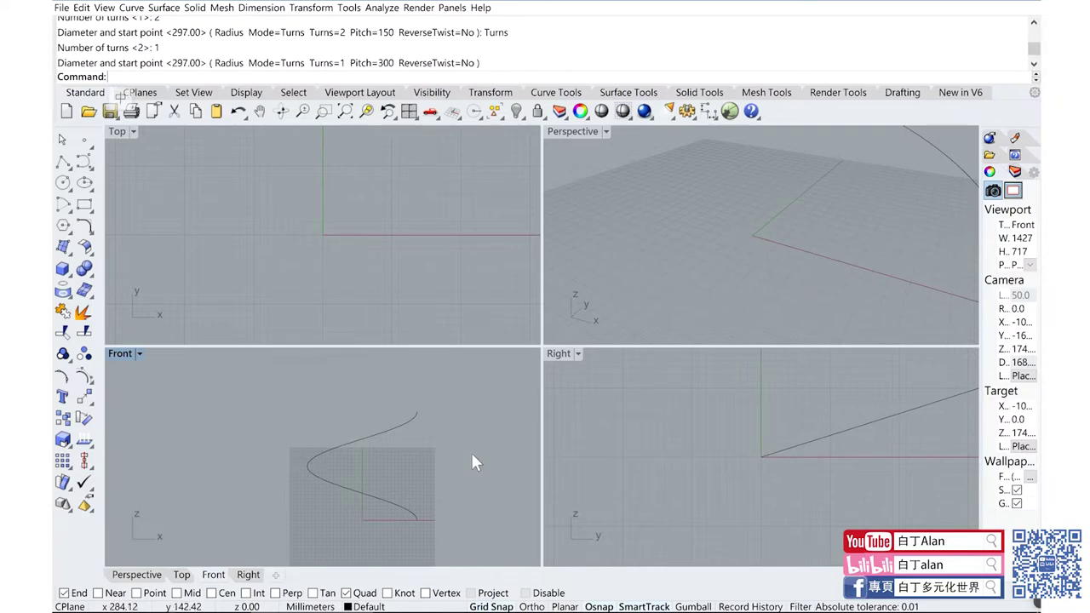
{"action": "left_click", "coordinate": [404, 503]}
{"action": "key", "text": "Escape"}
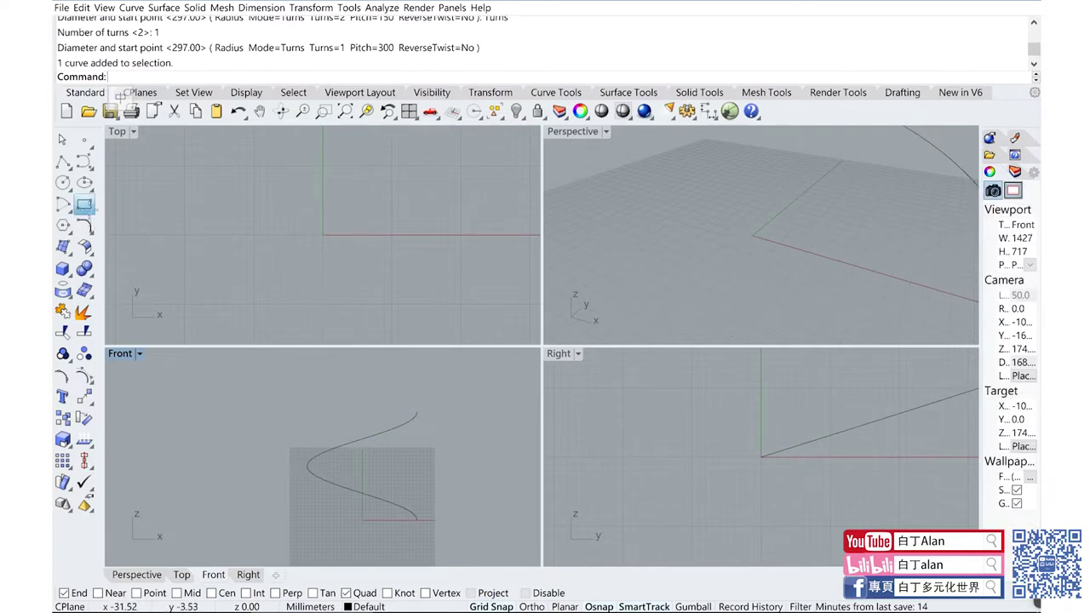
Step: Draw a narrow upright rectangle with its first corner on the helix's lower end
{"action": "left_click", "coordinate": [83, 204]}
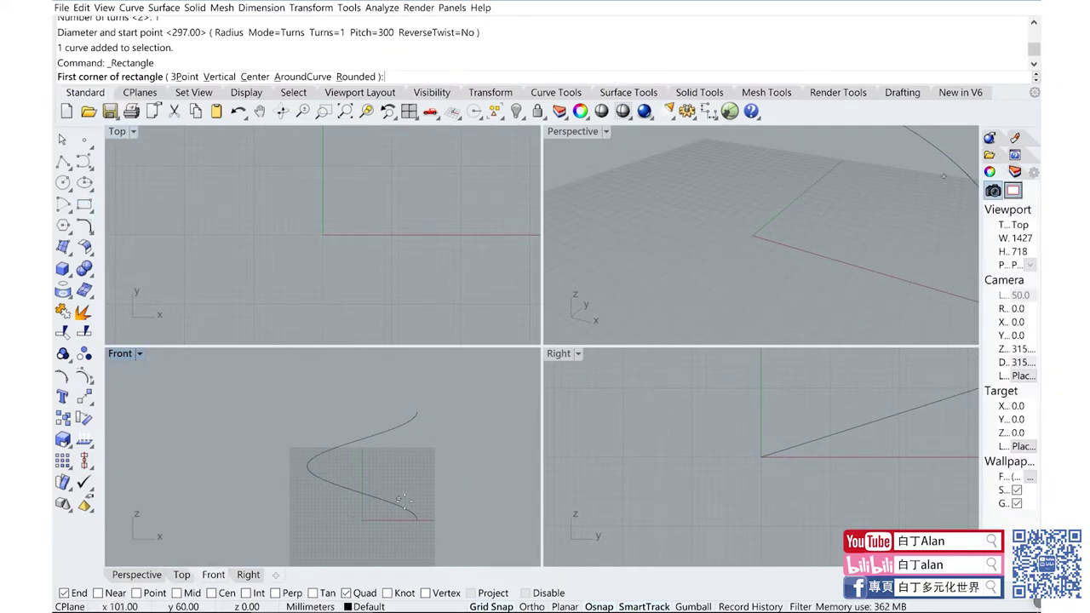
{"action": "scroll", "coordinate": [404, 500], "scroll_direction": "up", "scroll_amount": 3}
{"action": "left_click", "coordinate": [426, 528]}
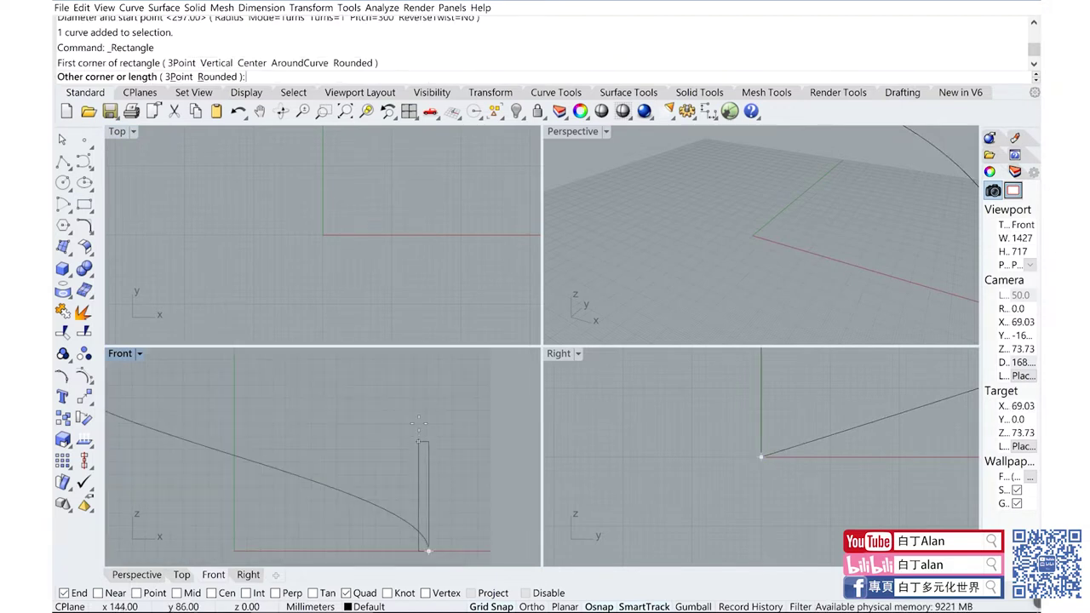
{"action": "scroll", "coordinate": [418, 423], "scroll_direction": "down", "scroll_amount": 2}
{"action": "scroll", "coordinate": [410, 456], "scroll_direction": "up", "scroll_amount": 1}
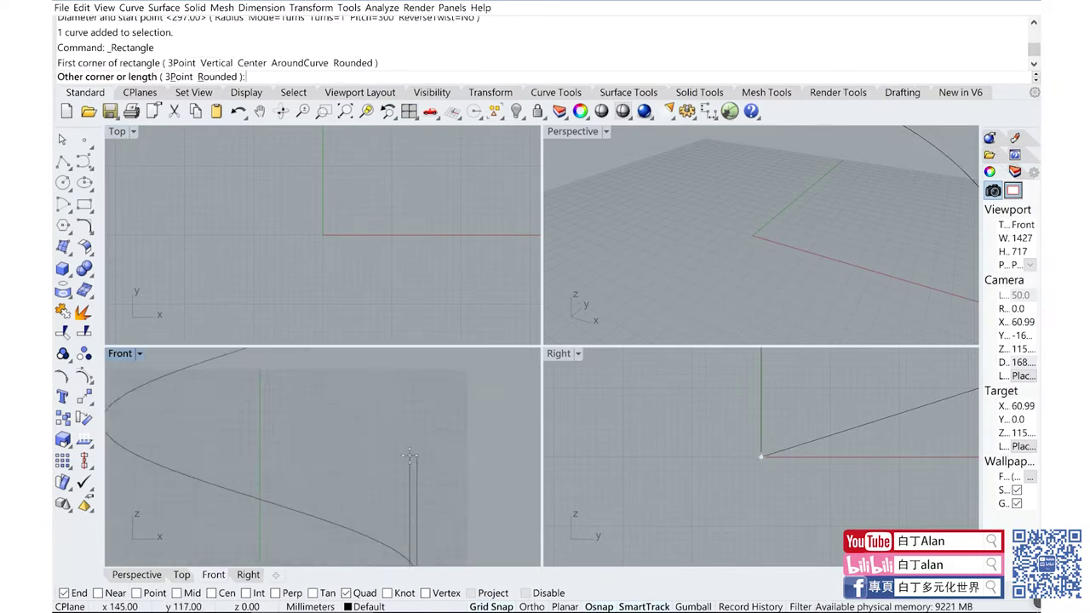
{"action": "scroll", "coordinate": [409, 456], "scroll_direction": "down", "scroll_amount": 1}
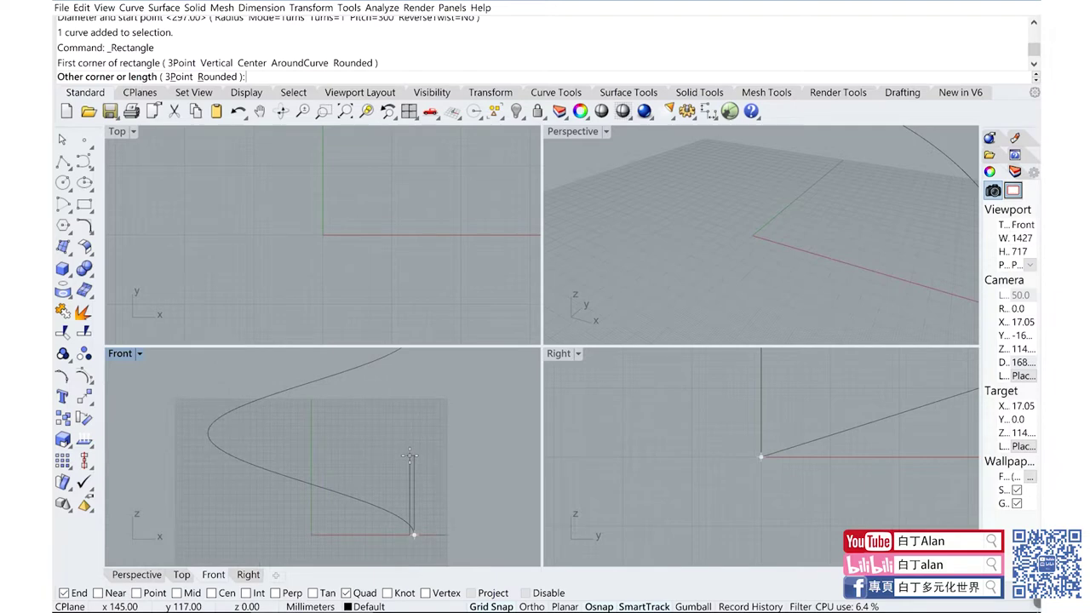
{"action": "left_click", "coordinate": [409, 456]}
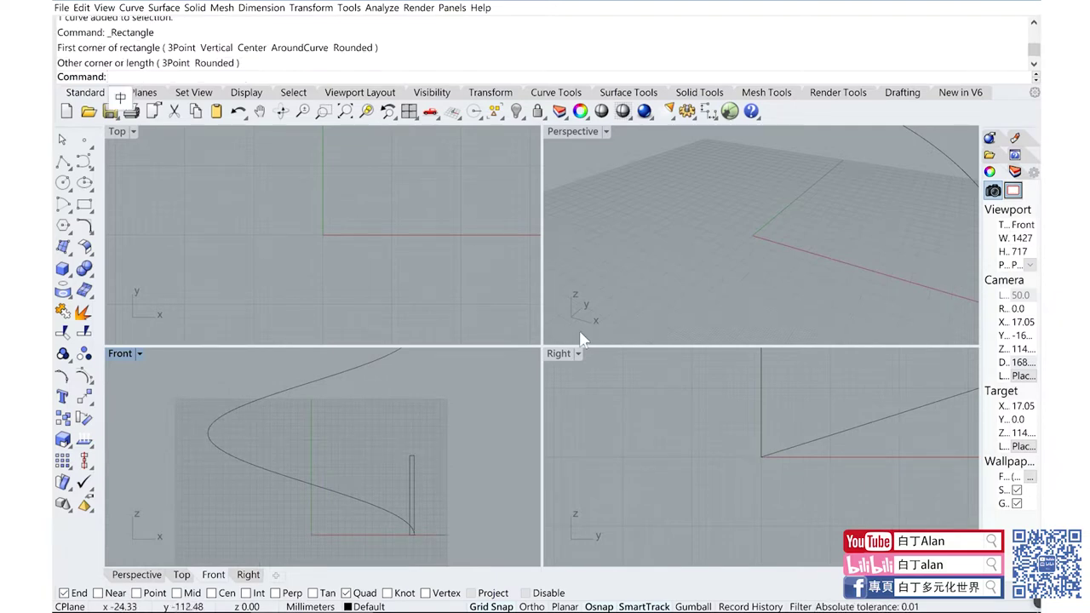
Step: Maximize the Perspective view and select the helix curve
{"action": "scroll", "coordinate": [587, 256], "scroll_direction": "down", "scroll_amount": 5}
{"action": "double_click", "coordinate": [566, 133]}
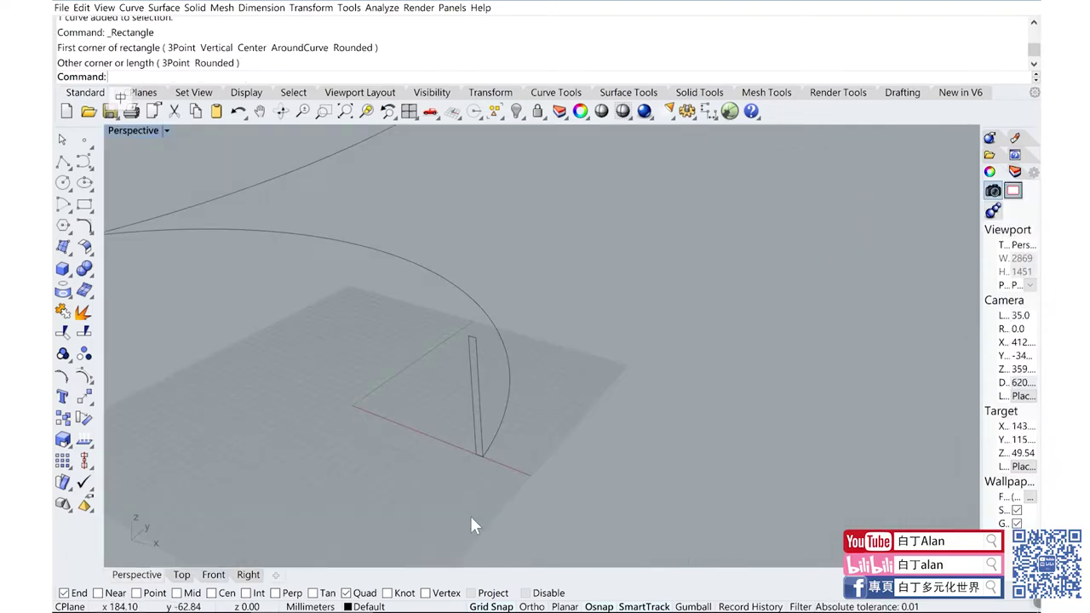
{"action": "scroll", "coordinate": [433, 404], "scroll_direction": "down", "scroll_amount": 3}
{"action": "left_click", "coordinate": [454, 383]}
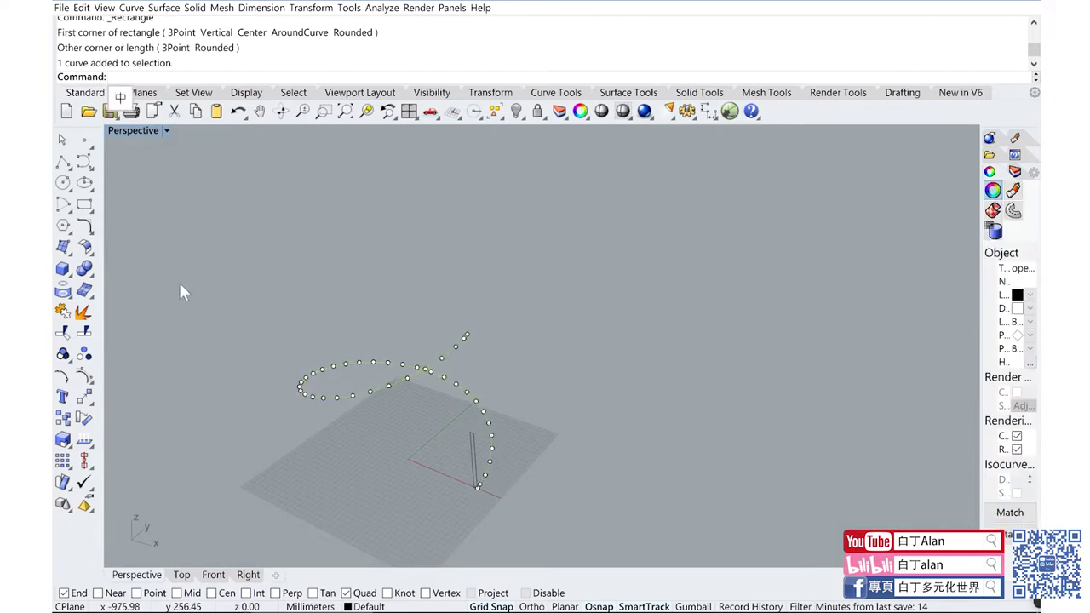
Step: Start a one-rail sweep along the helix using the rectangle as cross section
{"action": "left_click", "coordinate": [68, 252]}
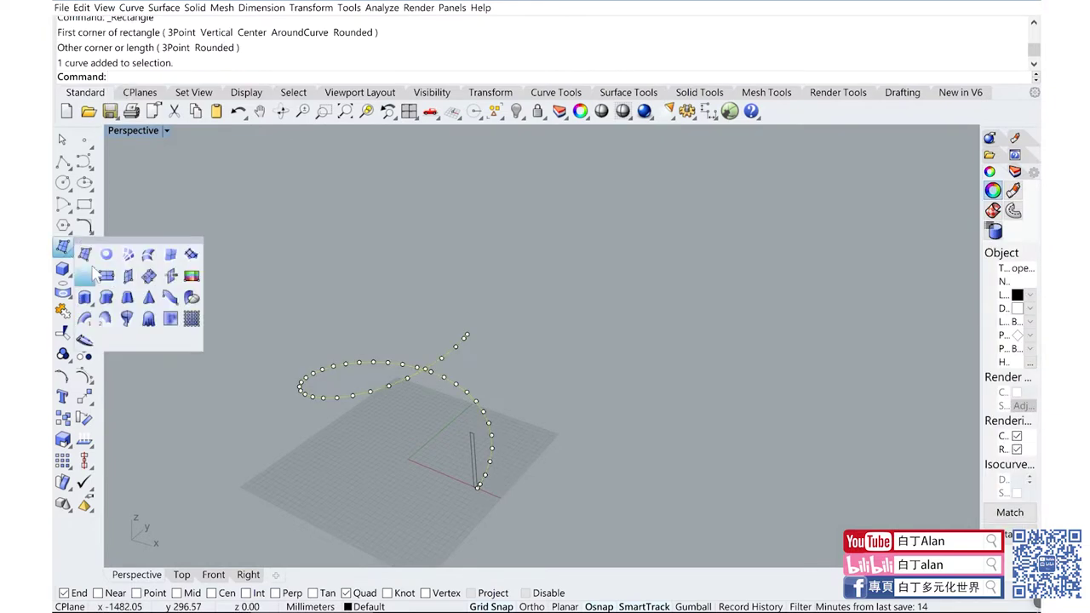
{"action": "left_click", "coordinate": [105, 318]}
{"action": "scroll", "coordinate": [479, 441], "scroll_direction": "up", "scroll_amount": 2}
{"action": "left_click", "coordinate": [481, 438]}
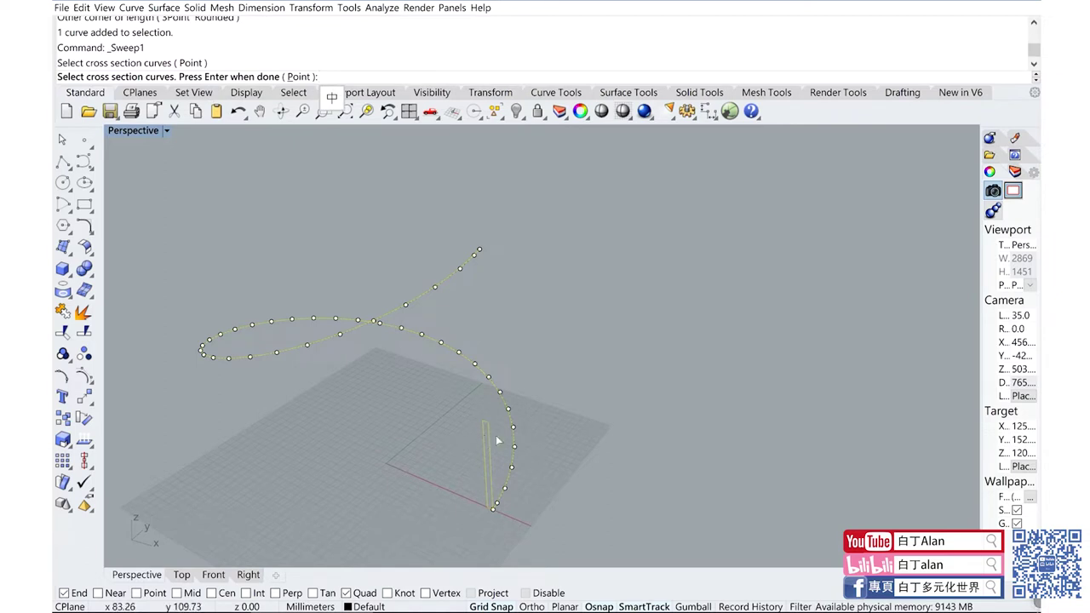
{"action": "key", "text": "Return"}
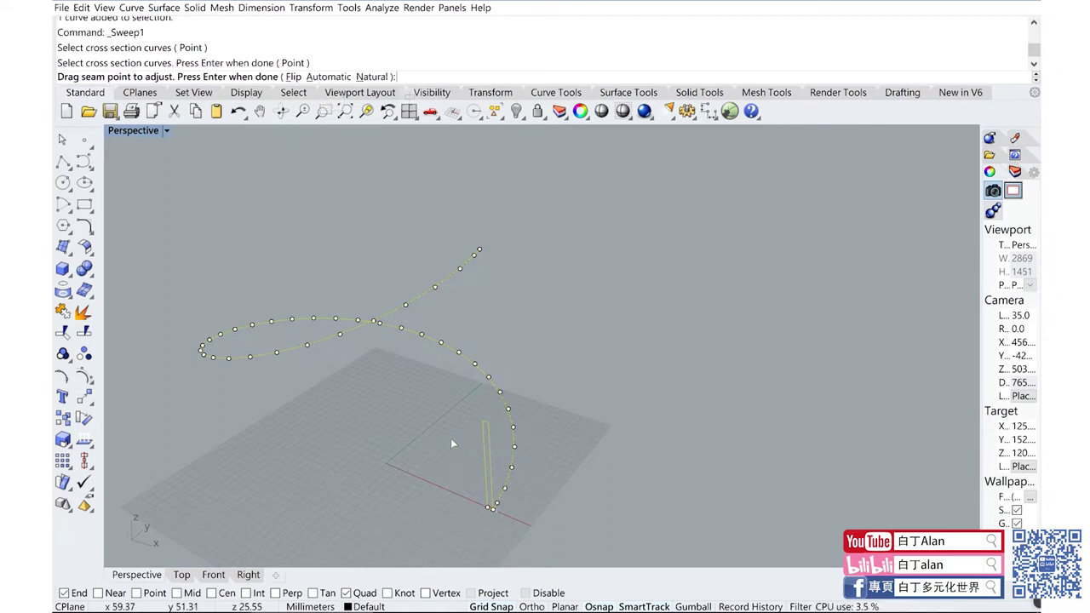
{"action": "key", "text": "Return"}
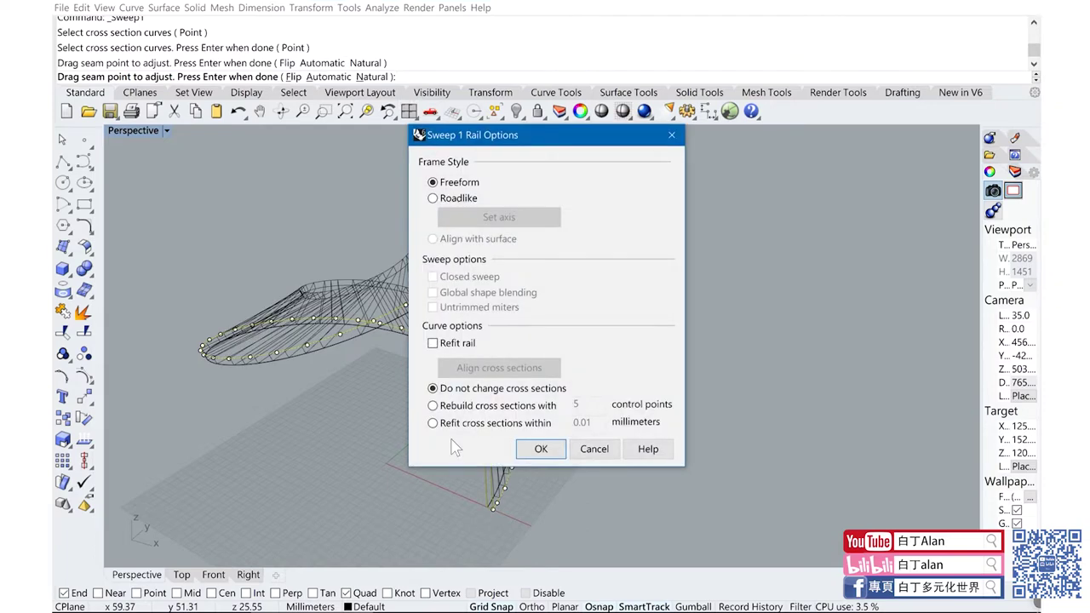
Step: Shade the Perspective view and create the sweep with Roadlike framing
{"action": "left_click_drag", "start_coordinate": [502, 134], "coordinate": [690, 166]}
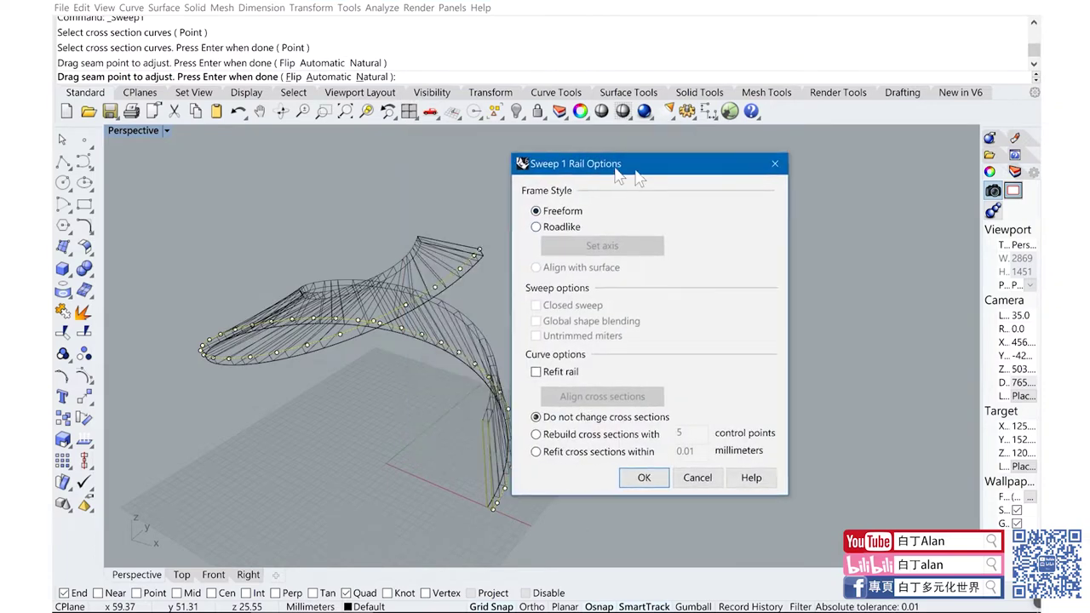
{"action": "left_click", "coordinate": [151, 132]}
{"action": "left_click", "coordinate": [128, 175]}
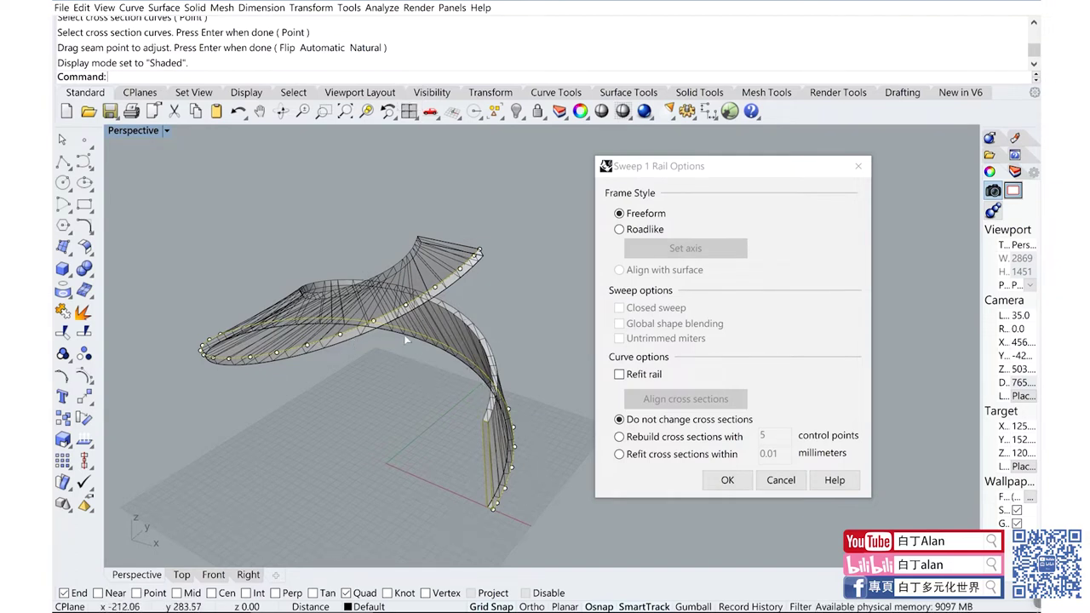
{"action": "left_click", "coordinate": [619, 229]}
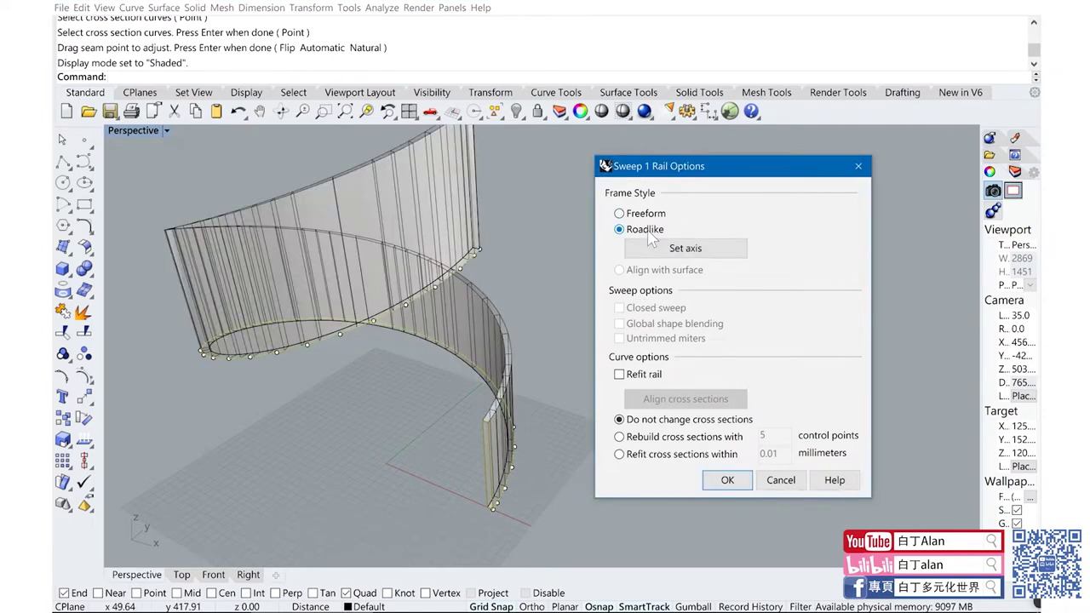
{"action": "scroll", "coordinate": [417, 456], "scroll_direction": "down", "scroll_amount": 5}
{"action": "right_click_drag", "start_coordinate": [416, 454], "coordinate": [464, 364]}
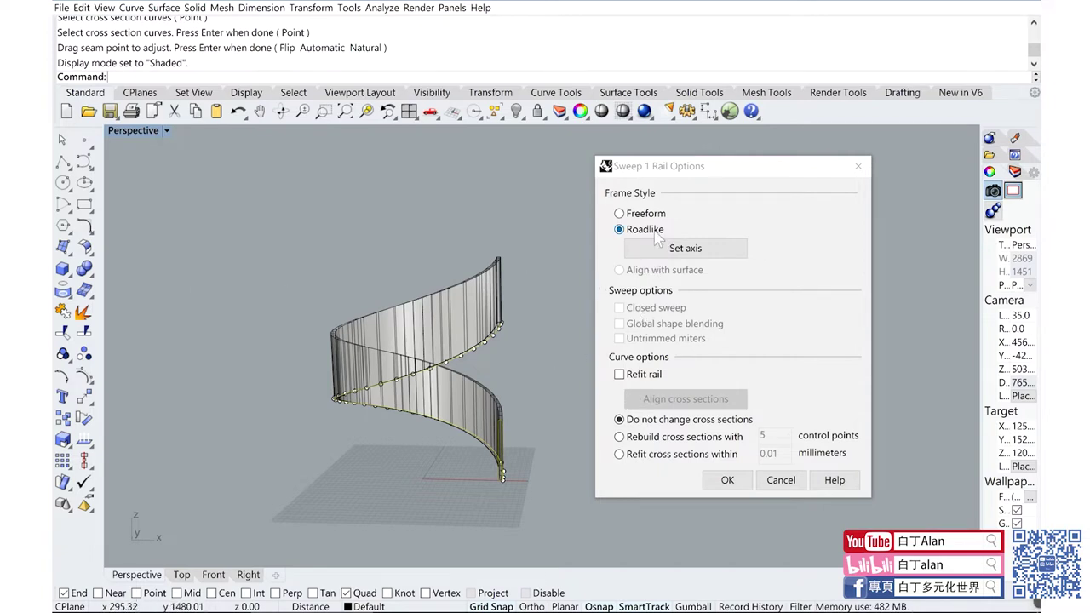
{"action": "left_click", "coordinate": [726, 480]}
{"action": "mouse_move", "coordinate": [671, 461]}
{"action": "right_mouse_down"}
{"action": "mouse_move", "coordinate": [612, 407]}
{"action": "mouse_move", "coordinate": [551, 445]}
{"action": "mouse_move", "coordinate": [496, 364]}
{"action": "right_mouse_up"}
{"action": "scroll", "coordinate": [496, 364], "scroll_direction": "up", "scroll_amount": 8}
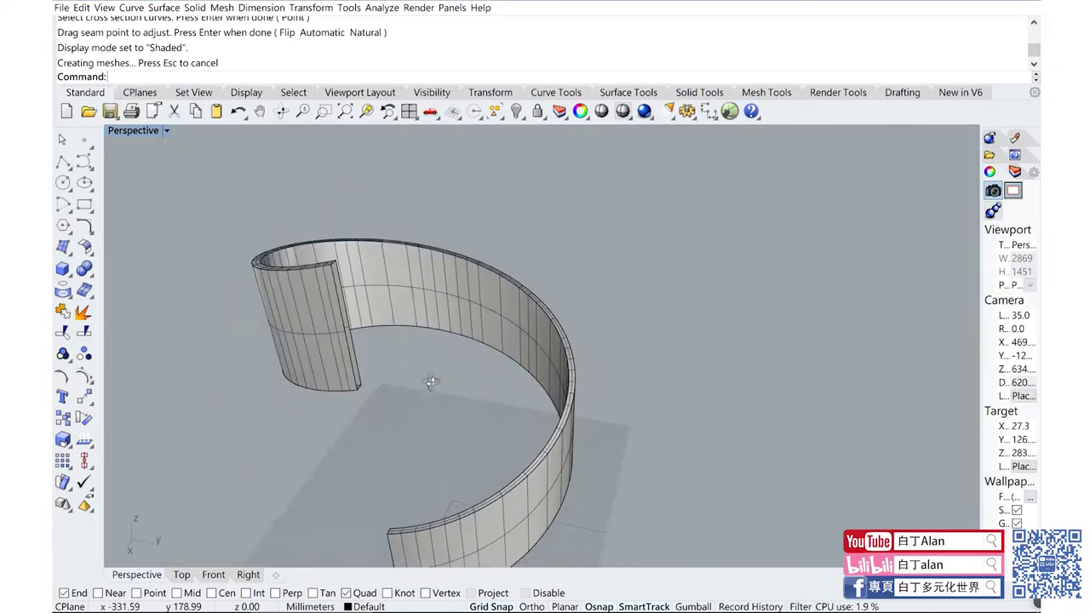
Step: Cap the ribbon's first open end edge with a planar surface
{"action": "mouse_move", "coordinate": [431, 382]}
{"action": "right_mouse_down"}
{"action": "mouse_move", "coordinate": [460, 404]}
{"action": "mouse_move", "coordinate": [340, 324]}
{"action": "right_mouse_up"}
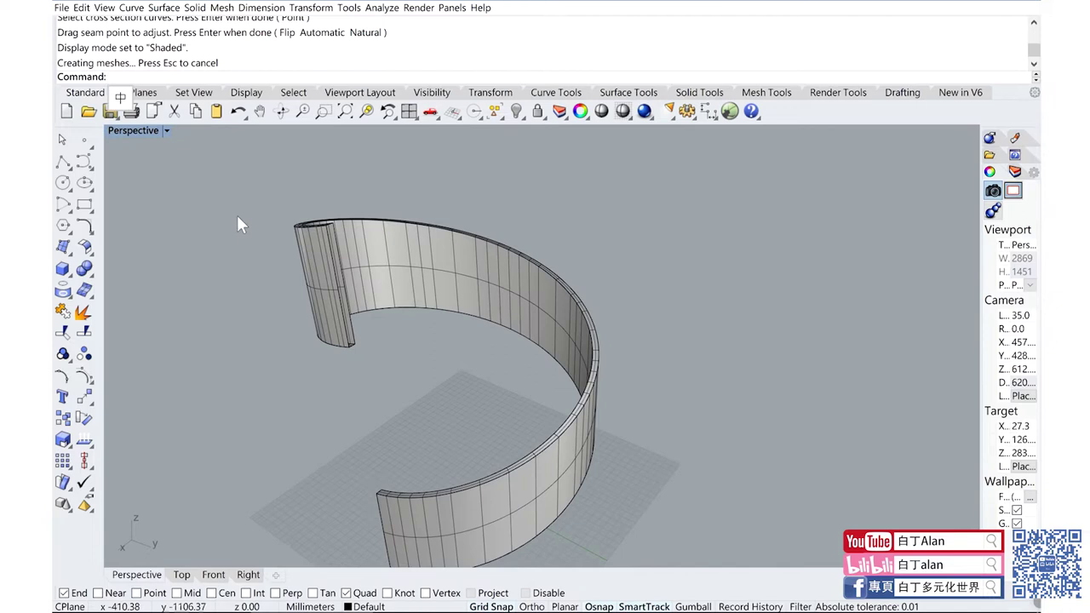
{"action": "left_click", "coordinate": [68, 241]}
{"action": "left_click", "coordinate": [85, 249]}
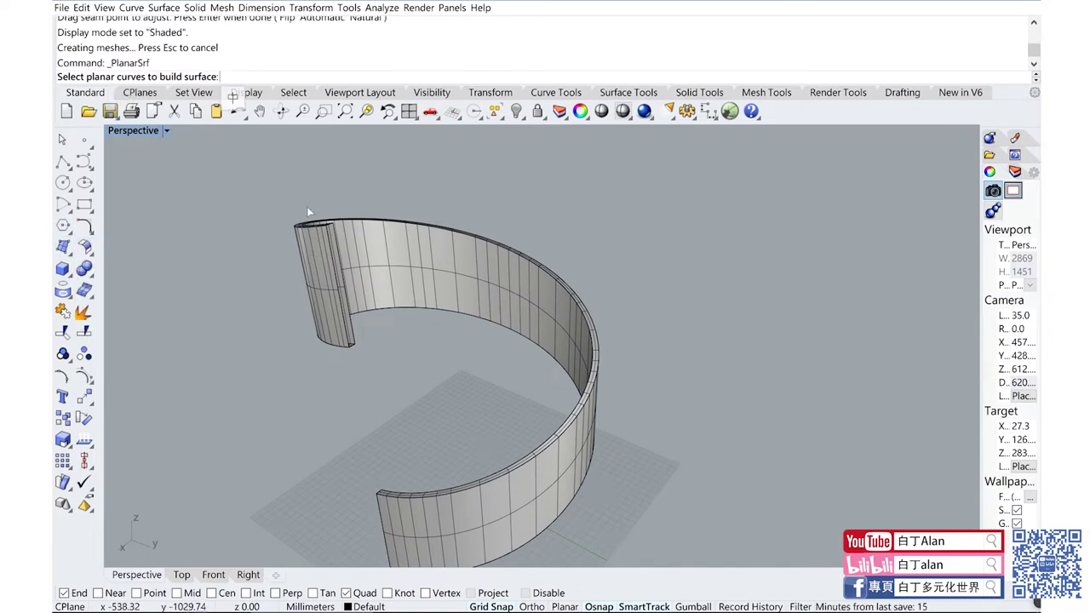
{"action": "left_click_drag", "start_coordinate": [309, 212], "coordinate": [344, 191]}
{"action": "right_click_drag", "start_coordinate": [368, 355], "coordinate": [477, 384]}
Step: Cap the ribbon's other open end with a planar surface
{"action": "left_click", "coordinate": [86, 253]}
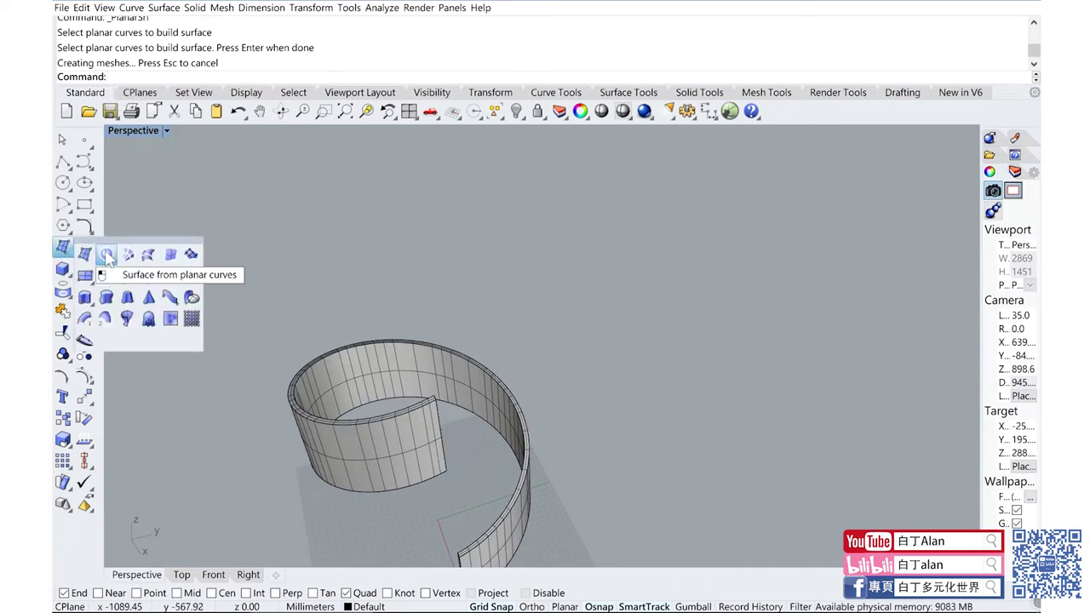
{"action": "left_click", "coordinate": [106, 257]}
{"action": "mouse_move", "coordinate": [409, 443]}
{"action": "right_mouse_down"}
{"action": "mouse_move", "coordinate": [469, 482]}
{"action": "mouse_move", "coordinate": [545, 460]}
{"action": "mouse_move", "coordinate": [480, 446]}
{"action": "mouse_move", "coordinate": [262, 318]}
{"action": "right_mouse_up"}
{"action": "scroll", "coordinate": [544, 461], "scroll_direction": "up", "scroll_amount": 3}
{"action": "mouse_move", "coordinate": [294, 314]}
{"action": "left_mouse_down"}
{"action": "mouse_move", "coordinate": [350, 452]}
{"action": "mouse_move", "coordinate": [280, 378]}
{"action": "left_mouse_up"}
{"action": "right_click_drag", "start_coordinate": [279, 378], "coordinate": [312, 355]}
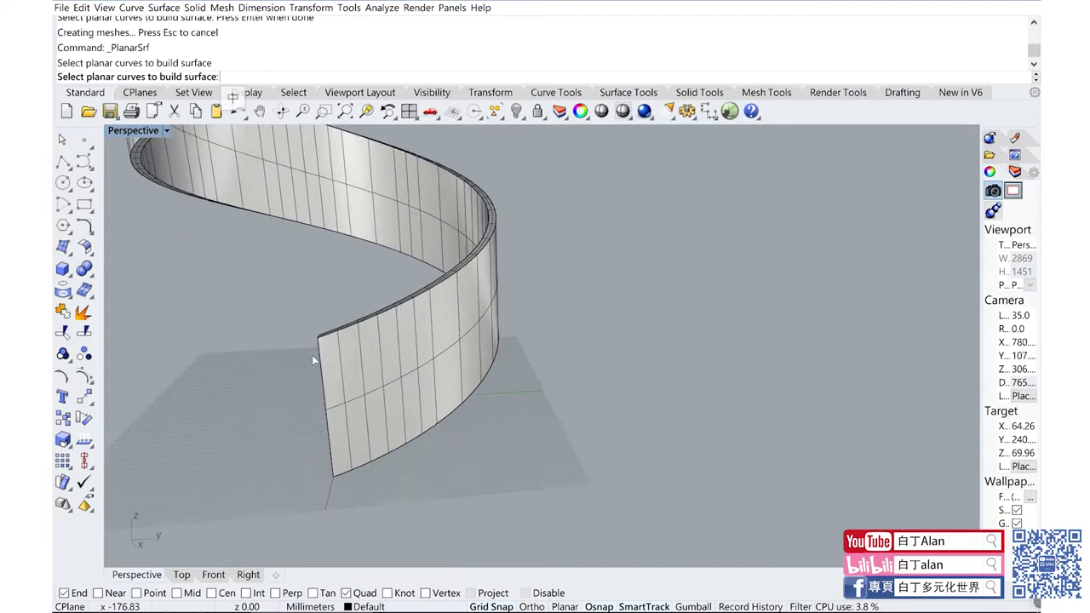
{"action": "scroll", "coordinate": [312, 361], "scroll_direction": "up", "scroll_amount": 2}
{"action": "left_click", "coordinate": [320, 356]}
{"action": "left_click", "coordinate": [358, 387]}
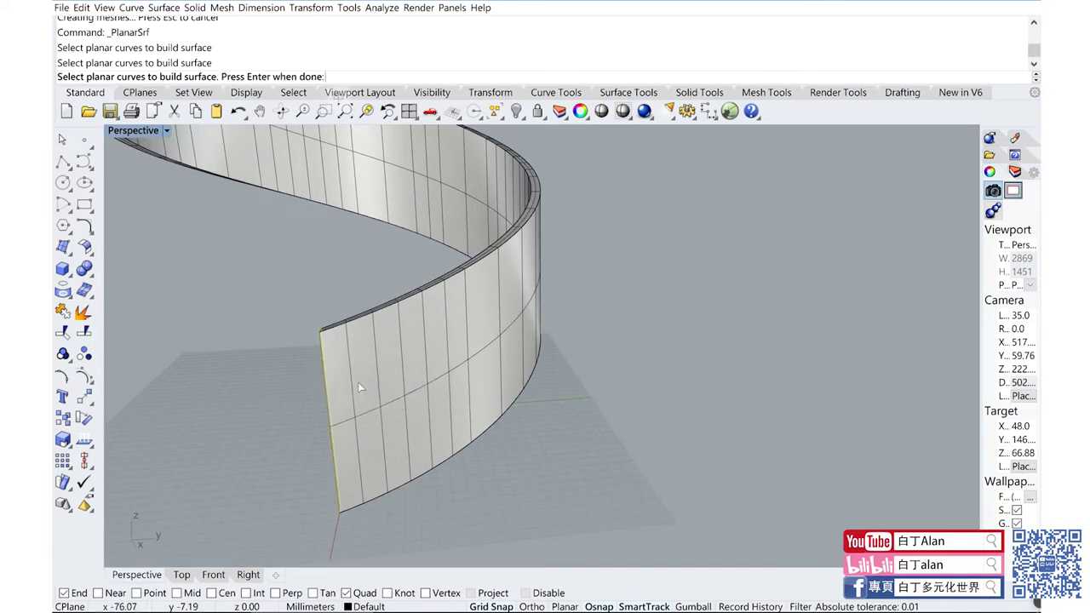
{"action": "right_click", "coordinate": [358, 381]}
Step: Select the ribbon and both end caps and join them into one closed polysurface
{"action": "mouse_move", "coordinate": [364, 379]}
{"action": "right_mouse_down"}
{"action": "mouse_move", "coordinate": [462, 369]}
{"action": "mouse_move", "coordinate": [464, 354]}
{"action": "right_mouse_up"}
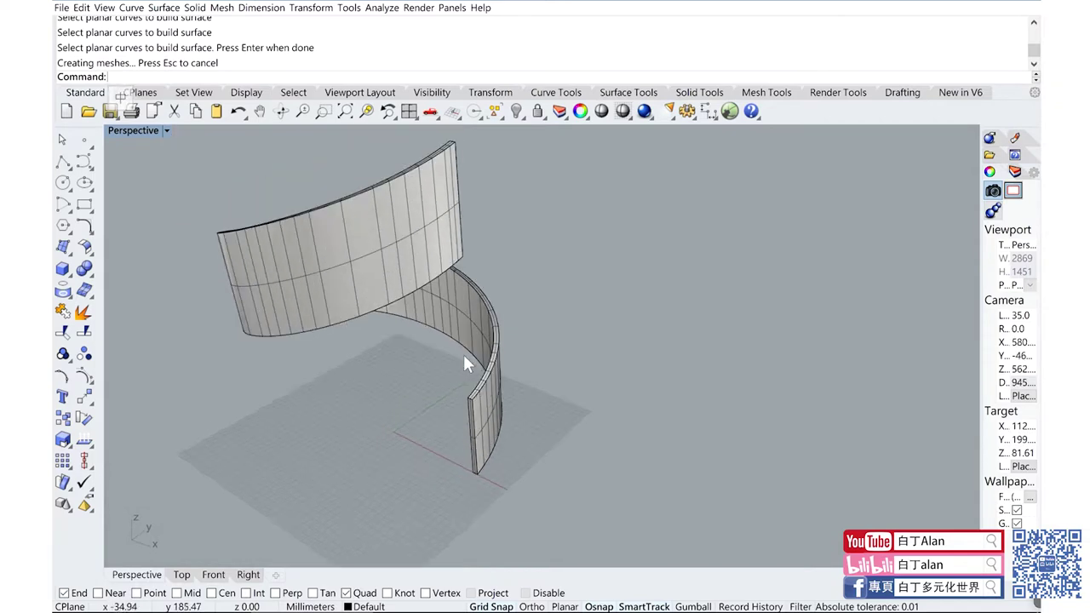
{"action": "scroll", "coordinate": [463, 355], "scroll_direction": "up", "scroll_amount": 2}
{"action": "scroll", "coordinate": [454, 360], "scroll_direction": "up", "scroll_amount": 2}
{"action": "scroll", "coordinate": [479, 402], "scroll_direction": "down", "scroll_amount": 5}
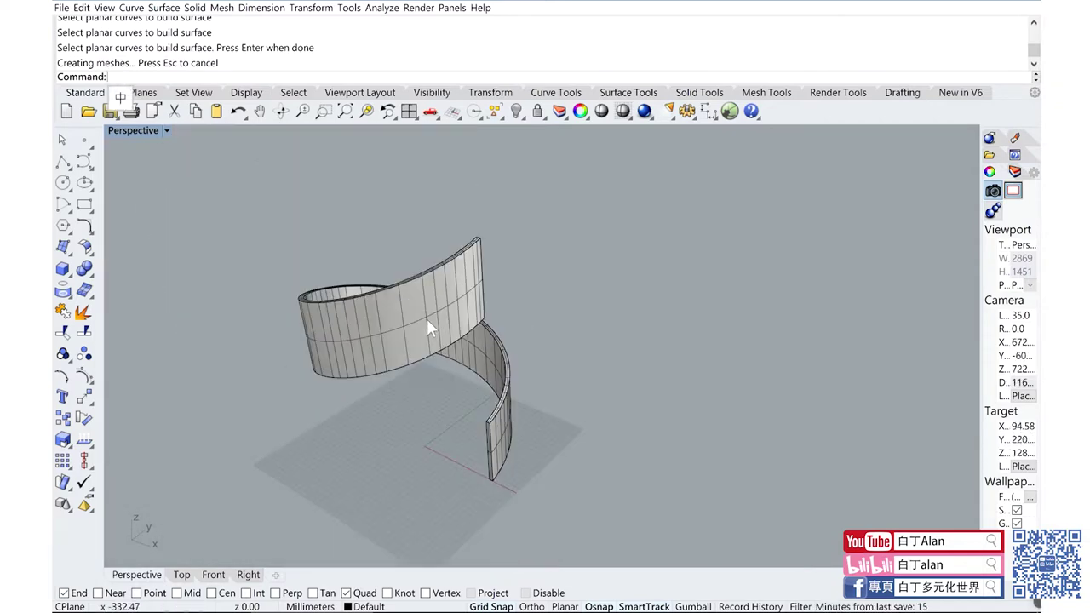
{"action": "scroll", "coordinate": [475, 411], "scroll_direction": "up", "scroll_amount": 4}
{"action": "left_click", "coordinate": [511, 464]}
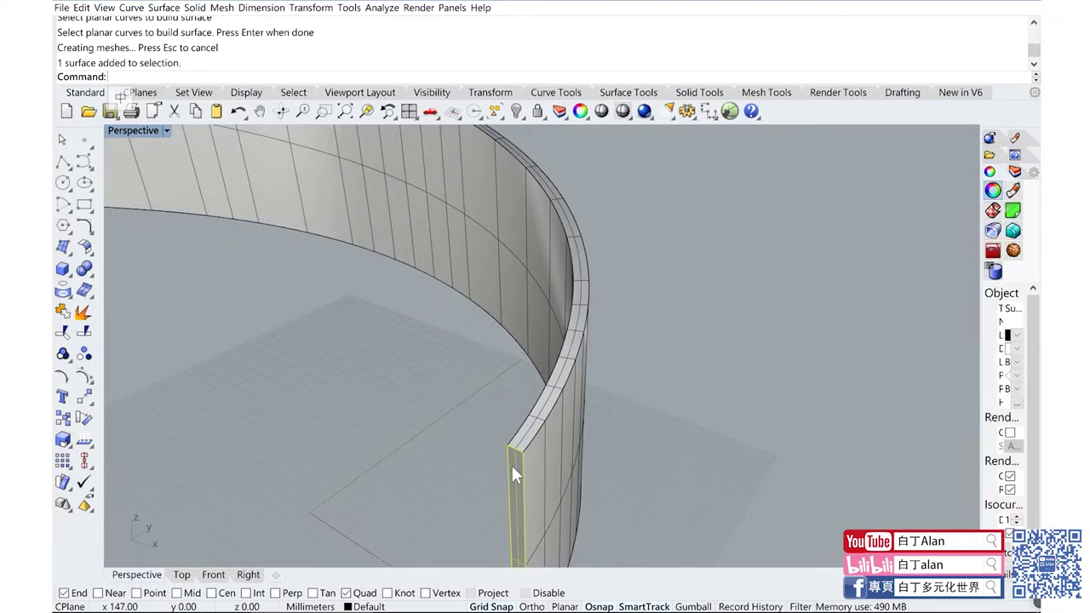
{"action": "left_click", "coordinate": [509, 272], "text": "shift"}
{"action": "scroll", "coordinate": [511, 281], "scroll_direction": "down", "scroll_amount": 3}
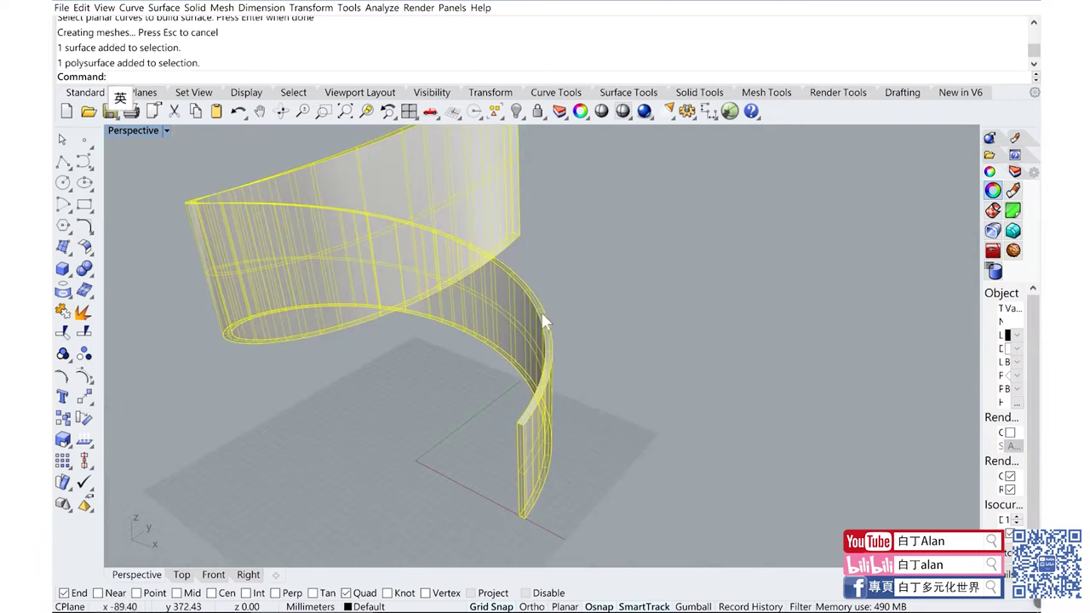
{"action": "right_click_drag", "start_coordinate": [541, 310], "coordinate": [454, 172]}
{"action": "scroll", "coordinate": [453, 172], "scroll_direction": "up", "scroll_amount": 2}
{"action": "scroll", "coordinate": [478, 207], "scroll_direction": "up", "scroll_amount": 3}
{"action": "scroll", "coordinate": [457, 221], "scroll_direction": "up", "scroll_amount": 2}
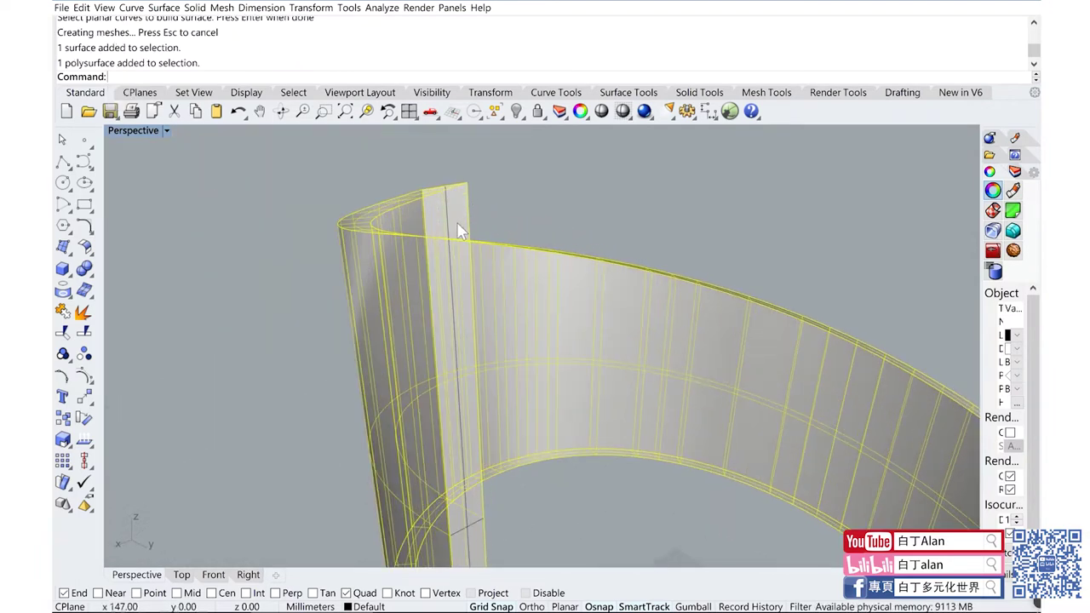
{"action": "left_click", "coordinate": [457, 221], "text": "shift"}
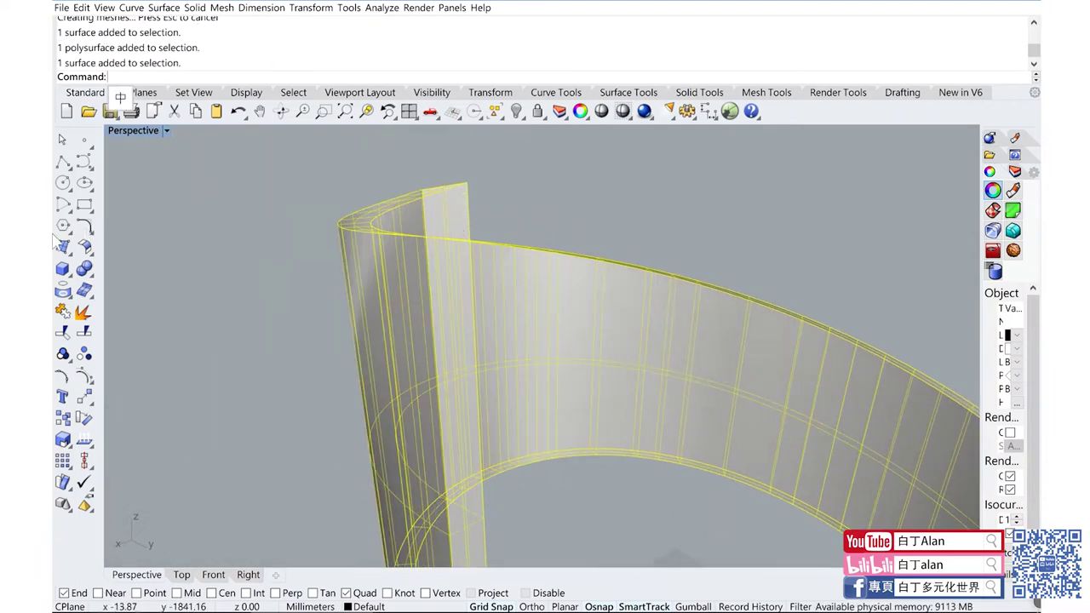
{"action": "left_click", "coordinate": [62, 312]}
{"action": "mouse_move", "coordinate": [332, 264]}
{"action": "right_mouse_down"}
{"action": "mouse_move", "coordinate": [491, 316]}
{"action": "mouse_move", "coordinate": [457, 261]}
{"action": "right_mouse_up"}
{"action": "scroll", "coordinate": [487, 312], "scroll_direction": "down", "scroll_amount": 3}
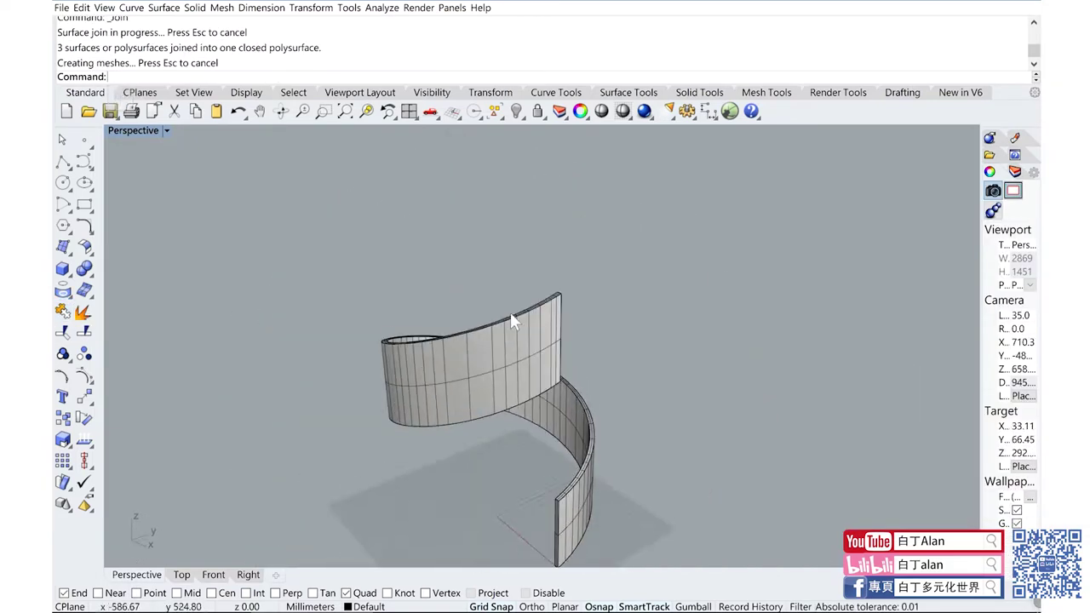
Step: Restore the four views and, with Cen snap on, draw a 66 mm circle at the origin
{"action": "double_click", "coordinate": [135, 130]}
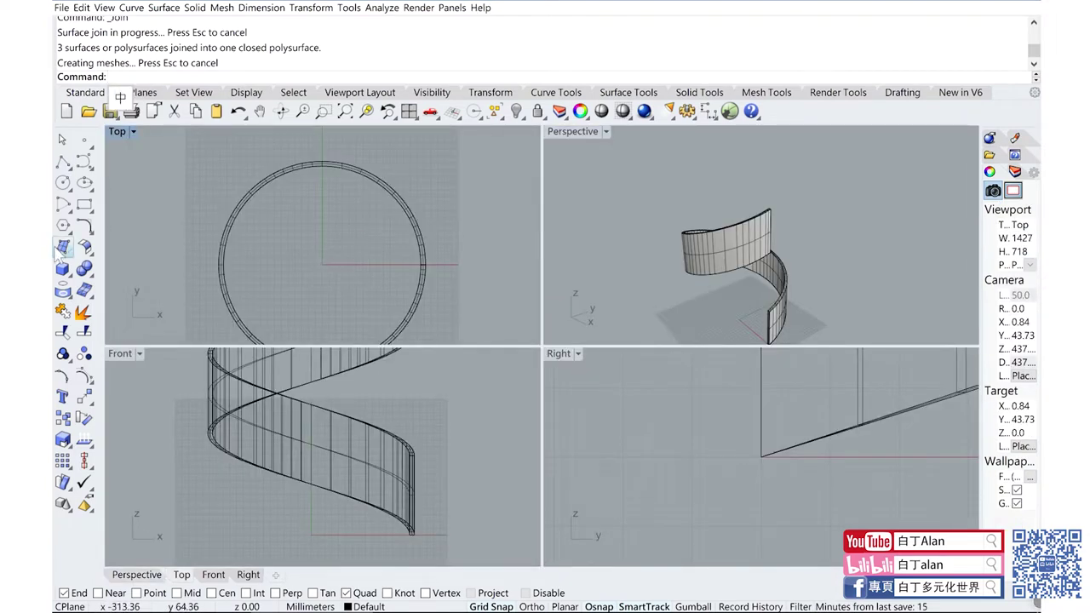
{"action": "left_click", "coordinate": [63, 182]}
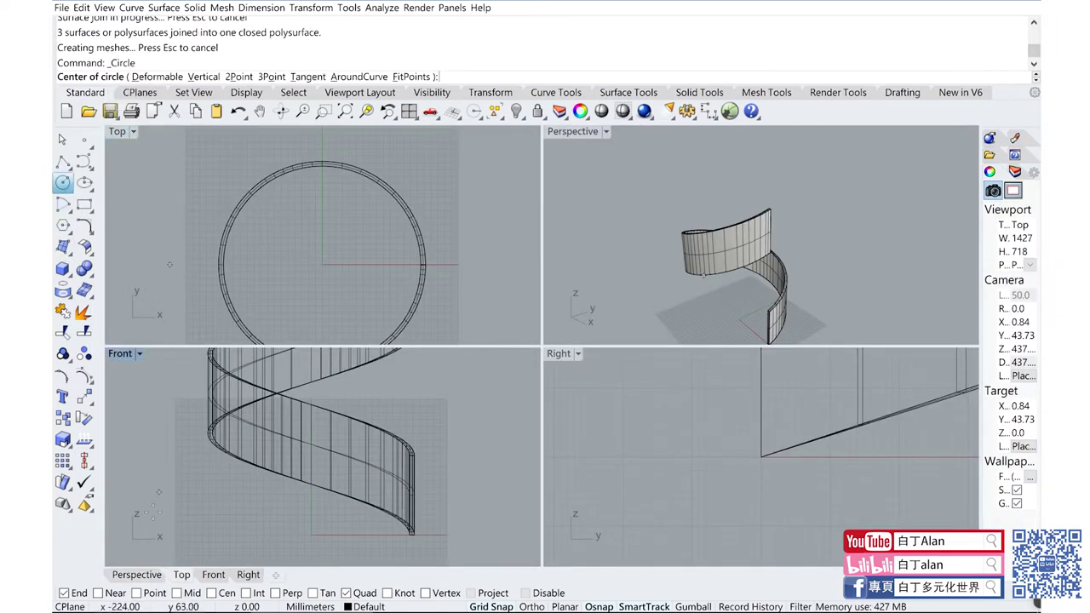
{"action": "left_click", "coordinate": [211, 592]}
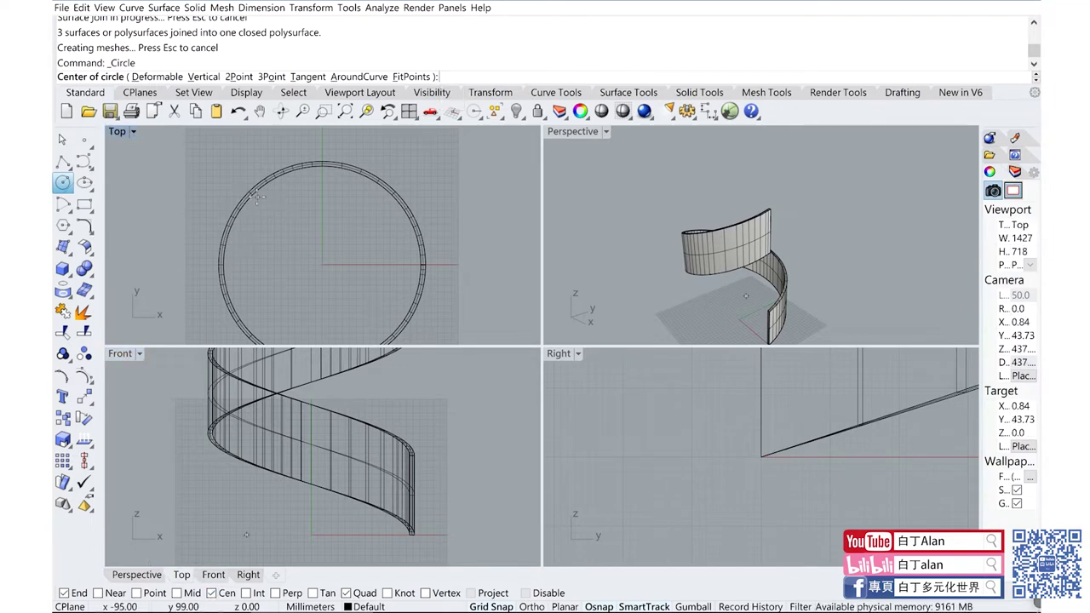
{"action": "scroll", "coordinate": [313, 266], "scroll_direction": "up", "scroll_amount": 5}
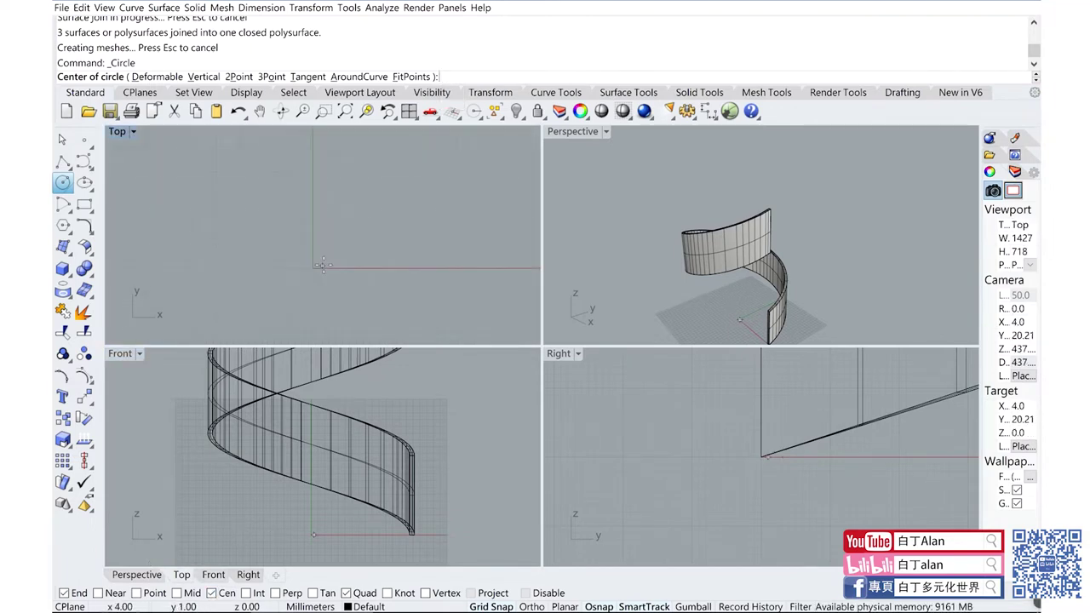
{"action": "left_click", "coordinate": [310, 269]}
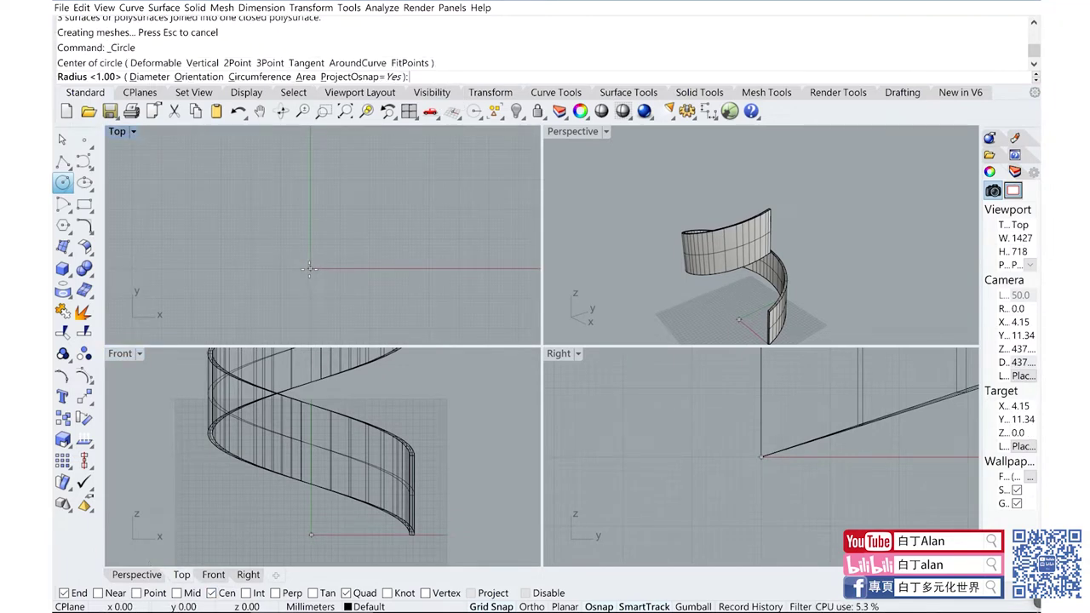
{"action": "scroll", "coordinate": [310, 269], "scroll_direction": "down", "scroll_amount": 3}
{"action": "scroll", "coordinate": [315, 269], "scroll_direction": "down", "scroll_amount": 1}
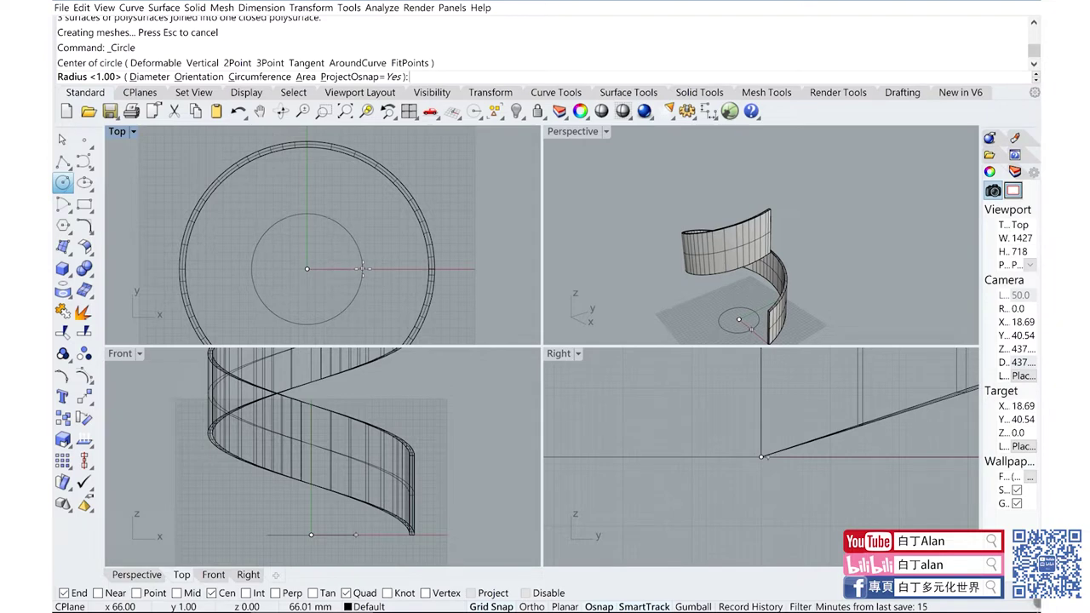
{"action": "left_click", "coordinate": [362, 269]}
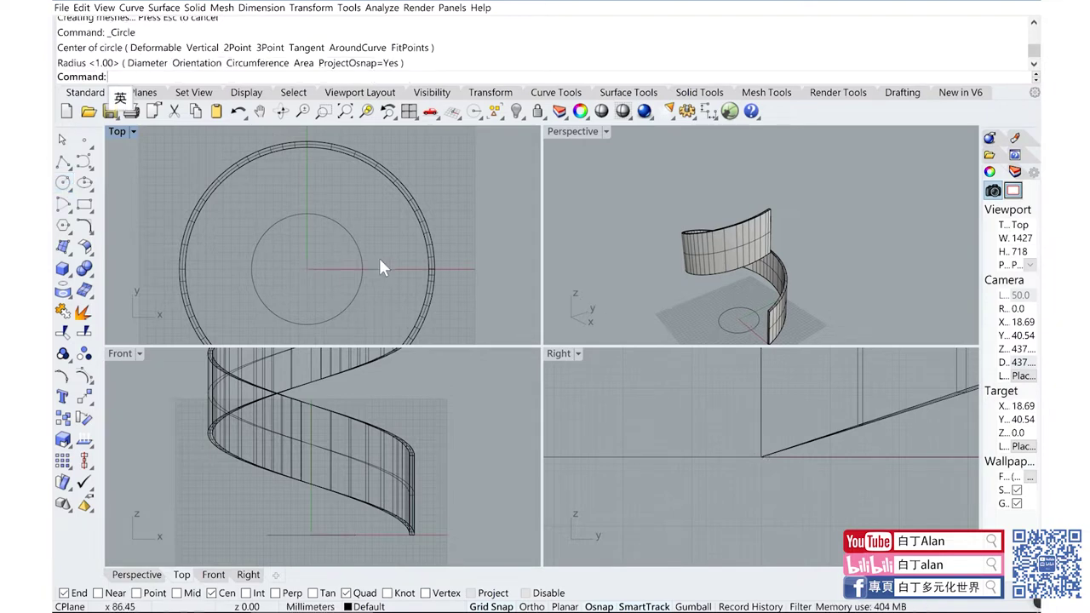
{"action": "scroll", "coordinate": [376, 246], "scroll_direction": "up", "scroll_amount": 1}
{"action": "scroll", "coordinate": [378, 253], "scroll_direction": "down", "scroll_amount": 3}
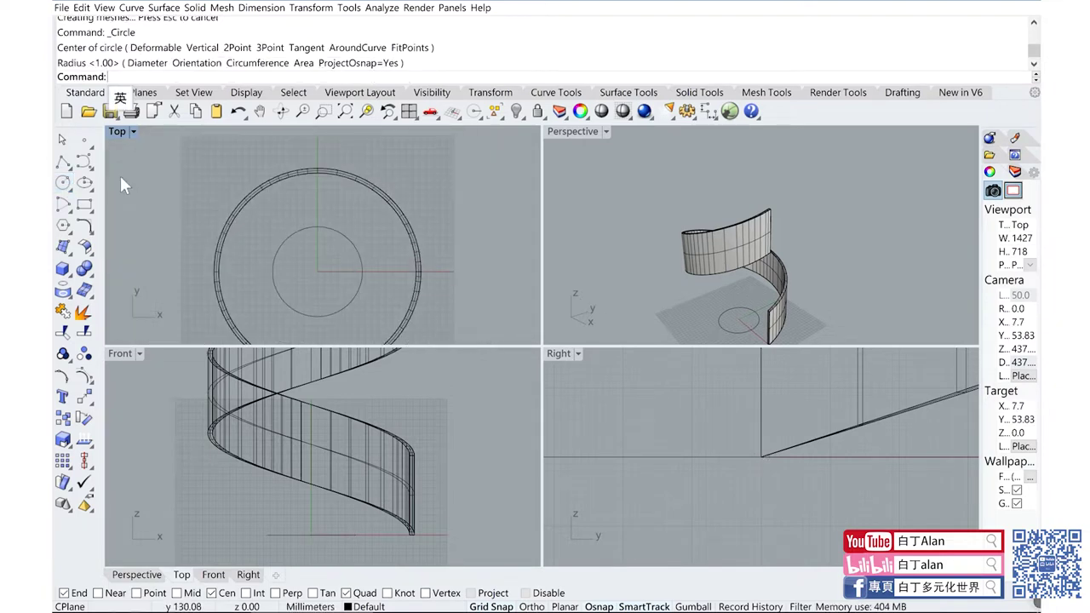
Step: Draw a second origin-centred circle whose radius matches the wall's ring
{"action": "left_click", "coordinate": [64, 186]}
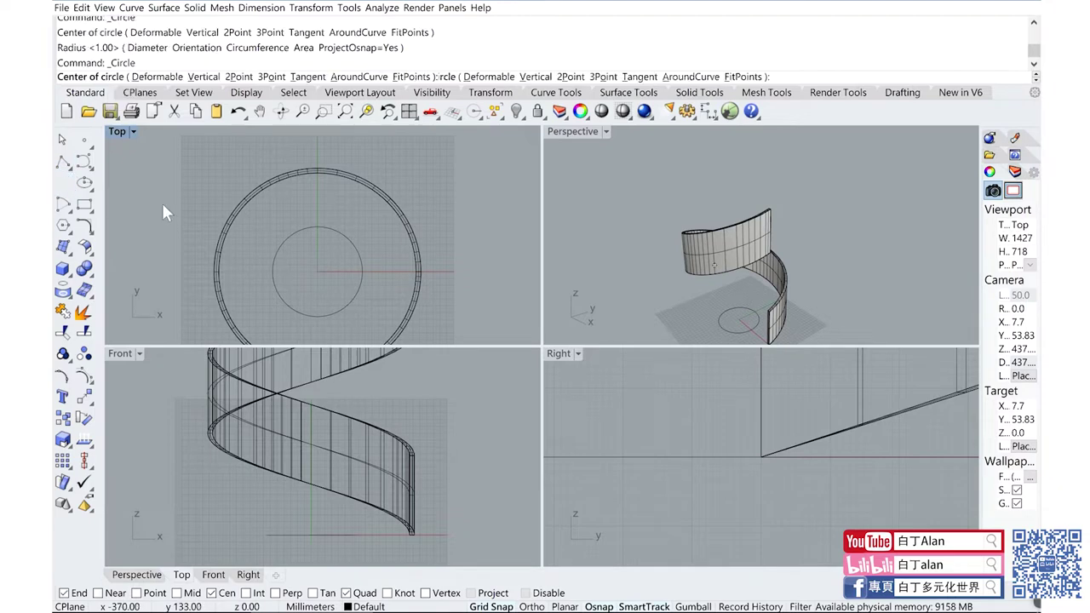
{"action": "left_click", "coordinate": [317, 271]}
{"action": "scroll", "coordinate": [230, 280], "scroll_direction": "up", "scroll_amount": 1}
{"action": "scroll", "coordinate": [226, 284], "scroll_direction": "up", "scroll_amount": 2}
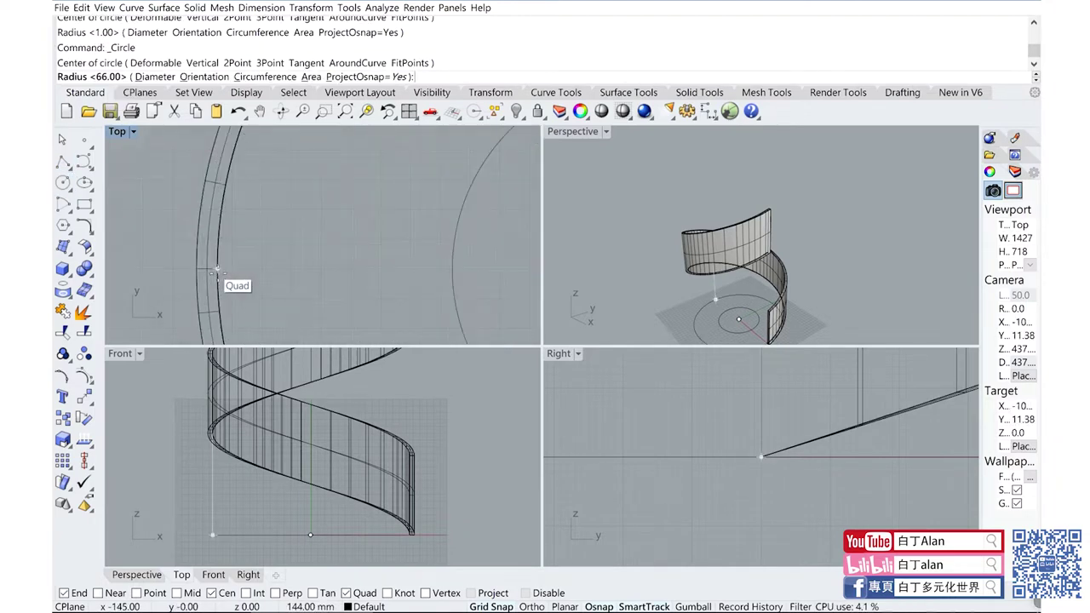
{"action": "scroll", "coordinate": [204, 273], "scroll_direction": "up", "scroll_amount": 1}
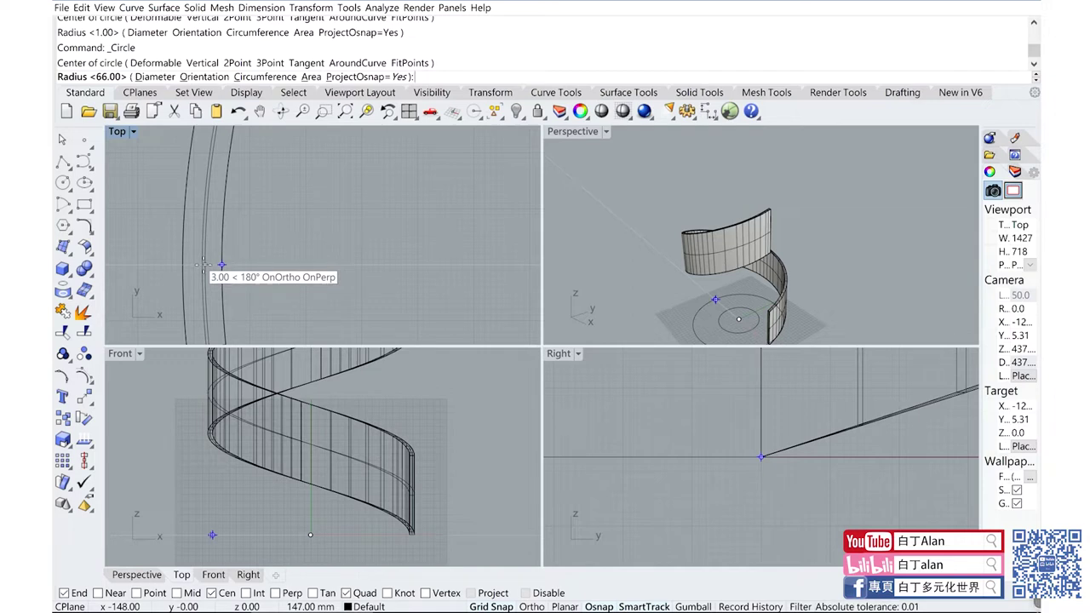
{"action": "left_click", "coordinate": [203, 265]}
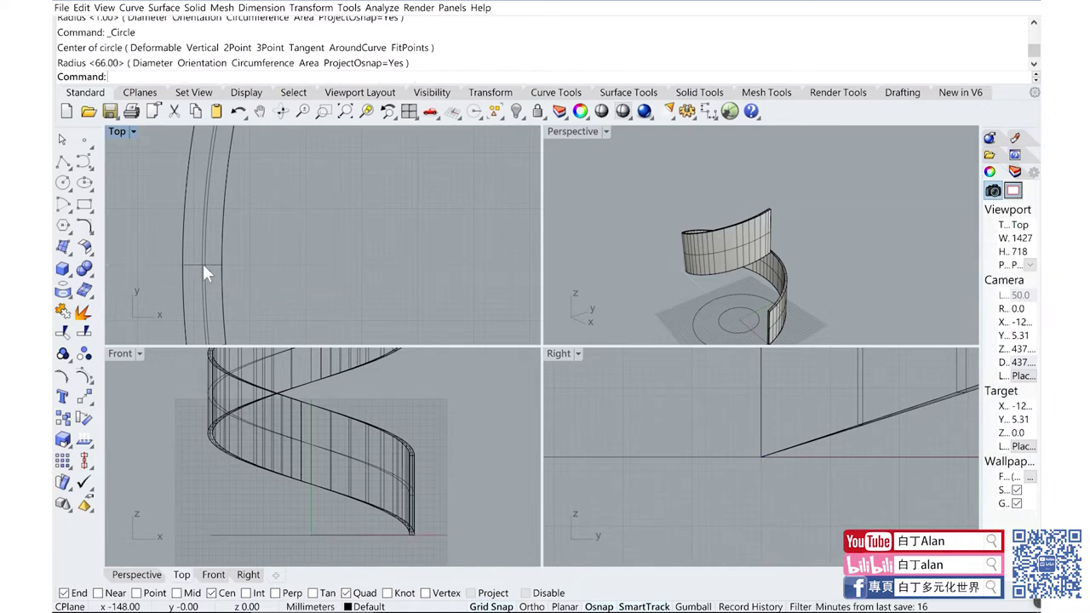
{"action": "left_click", "coordinate": [204, 280]}
{"action": "scroll", "coordinate": [226, 243], "scroll_direction": "down", "scroll_amount": 2}
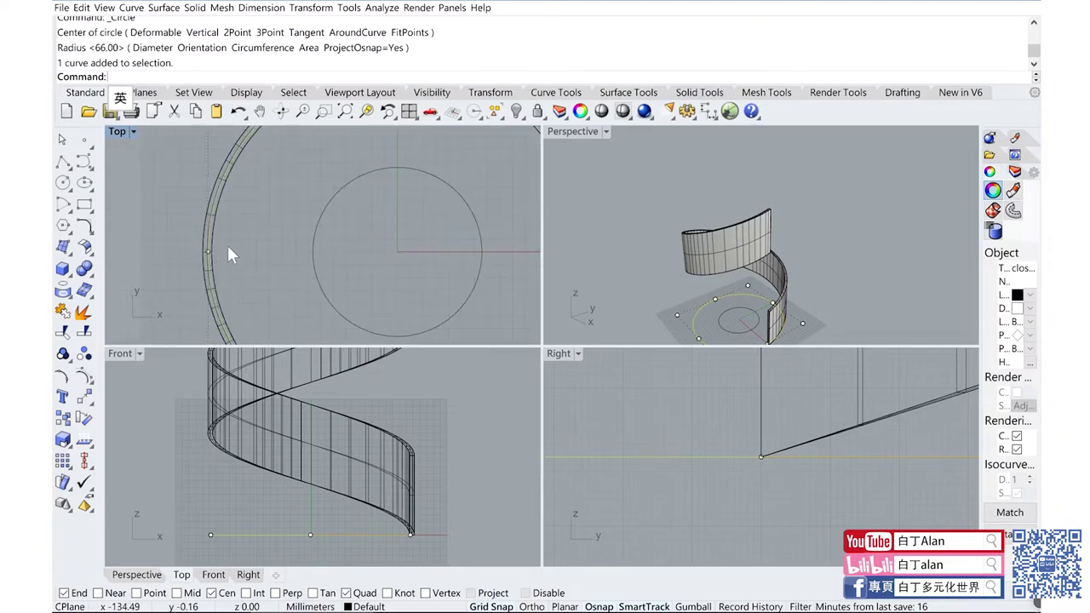
{"action": "scroll", "coordinate": [272, 264], "scroll_direction": "down", "scroll_amount": 2}
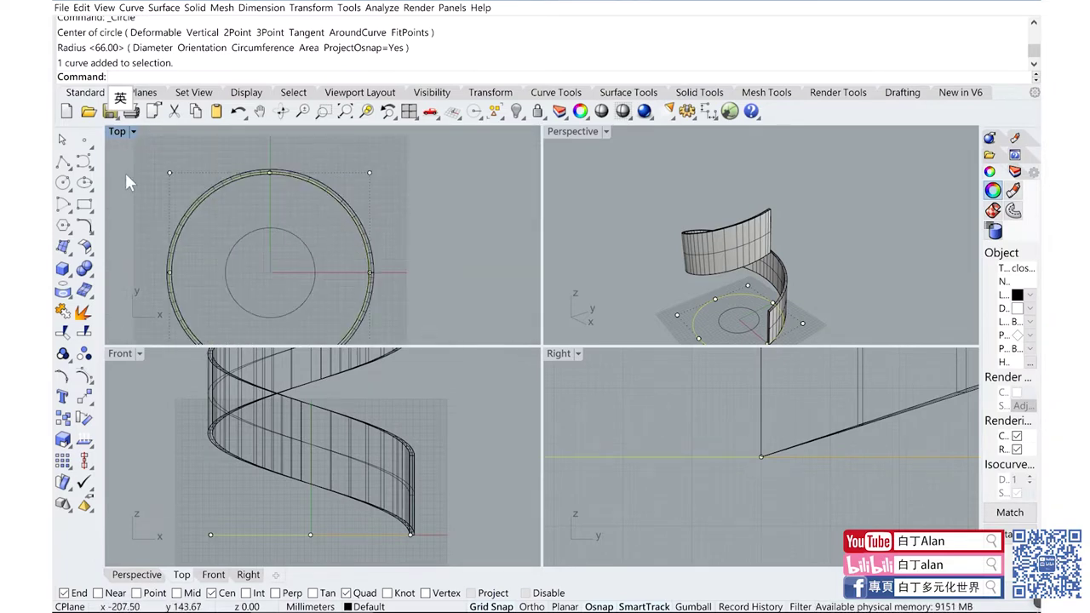
Step: Draw a radial polyline from the circles' centre outward along Y past the outer circle
{"action": "left_click", "coordinate": [62, 161]}
{"action": "left_click", "coordinate": [271, 228]}
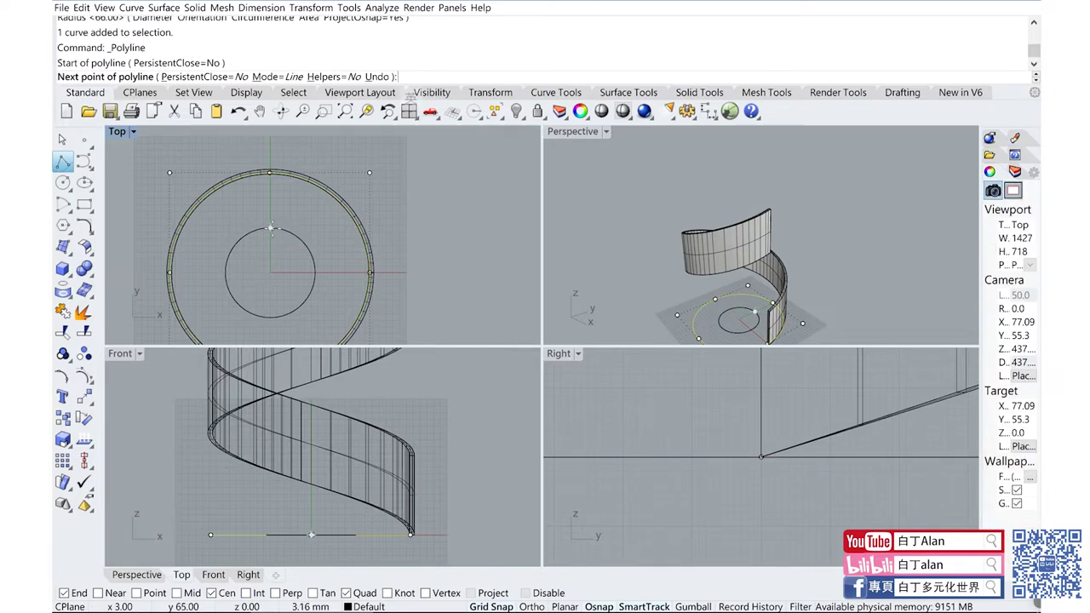
{"action": "scroll", "coordinate": [271, 228], "scroll_direction": "up", "scroll_amount": 2}
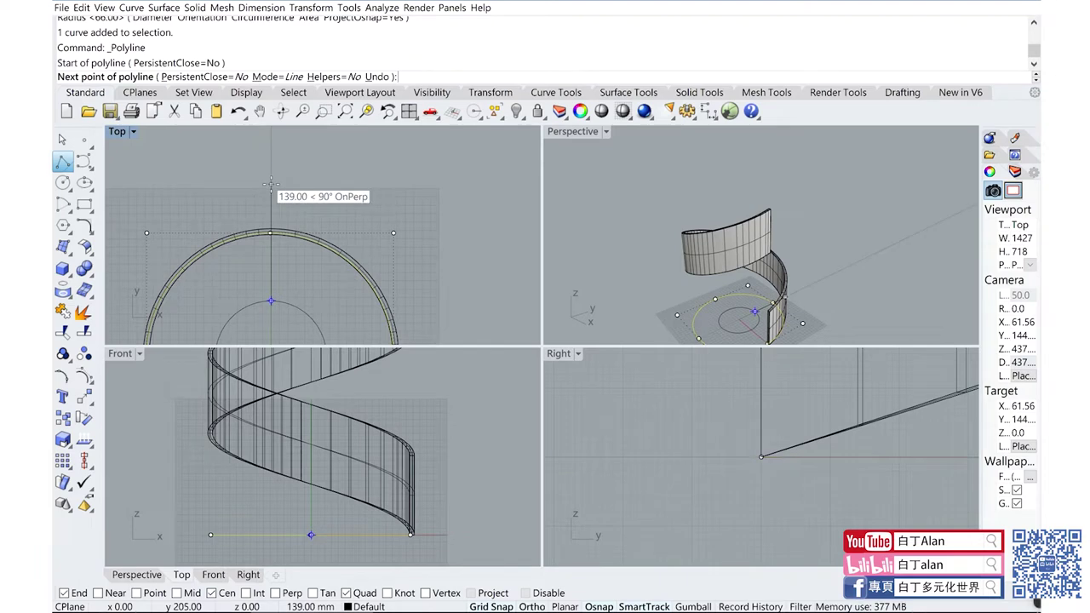
{"action": "left_click", "coordinate": [270, 183]}
{"action": "key", "text": "Return"}
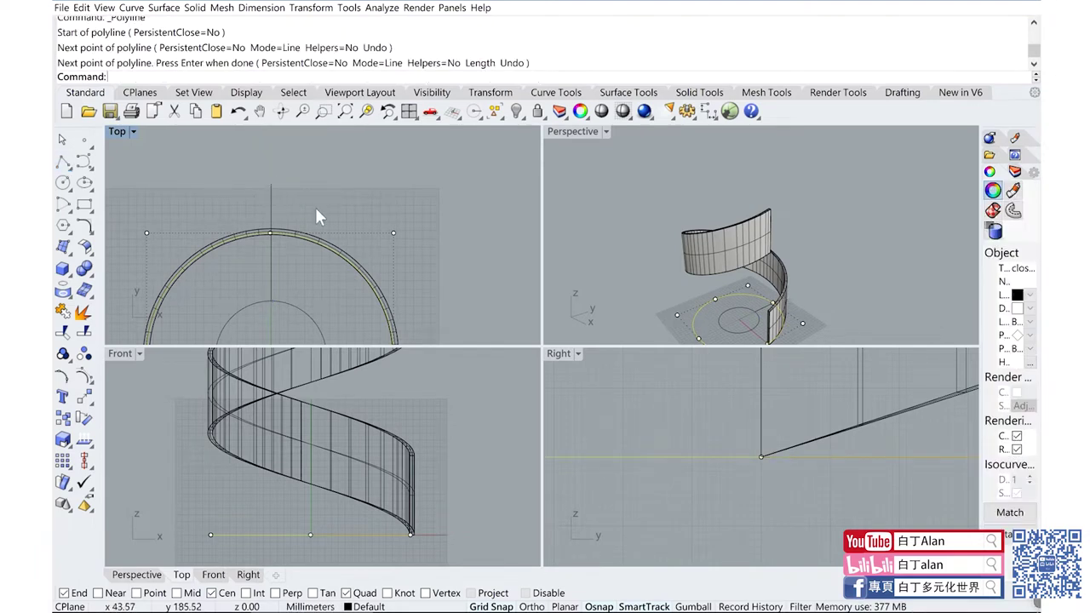
{"action": "scroll", "coordinate": [331, 243], "scroll_direction": "down", "scroll_amount": 3}
{"action": "left_click", "coordinate": [333, 252]}
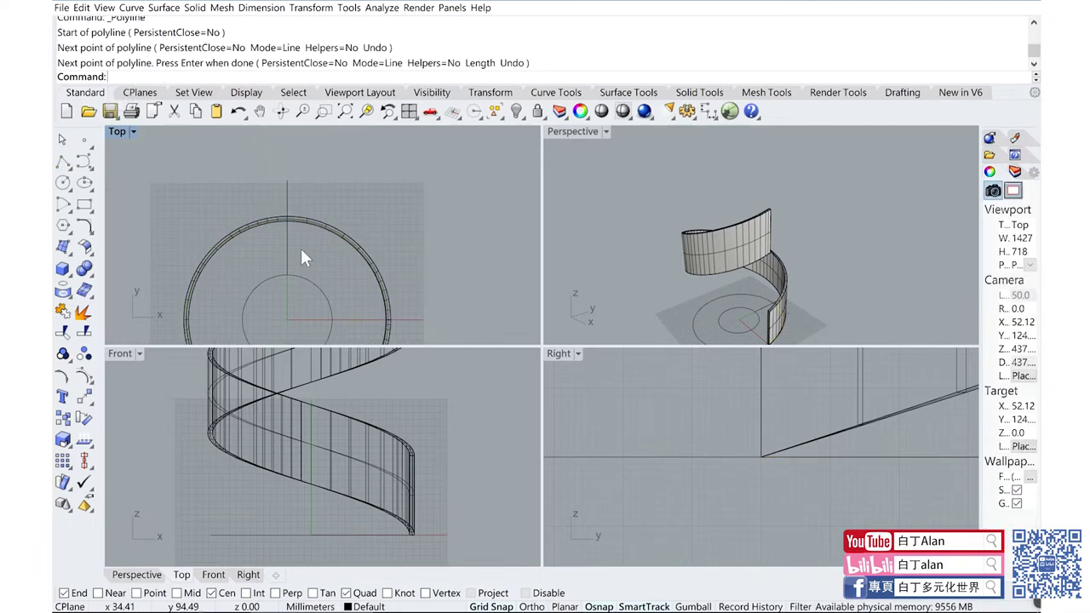
{"action": "scroll", "coordinate": [298, 247], "scroll_direction": "up", "scroll_amount": 3}
{"action": "left_click", "coordinate": [286, 243]}
Step: Maximize the Perspective view and hide the spiral wall and the helix curve
{"action": "scroll", "coordinate": [753, 276], "scroll_direction": "up", "scroll_amount": 2}
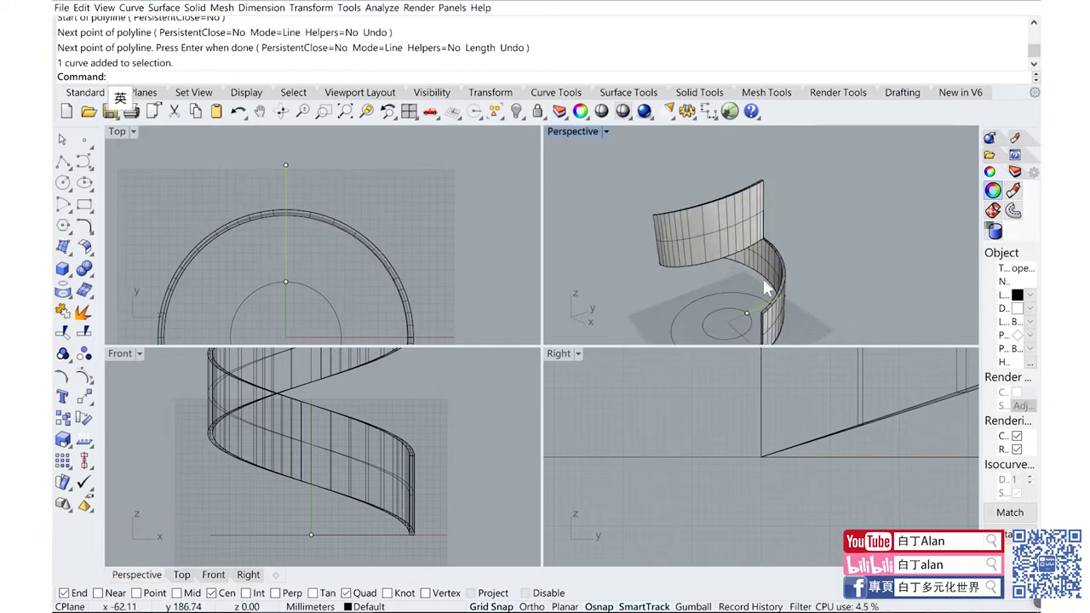
{"action": "left_click", "coordinate": [753, 263]}
{"action": "double_click", "coordinate": [577, 130]}
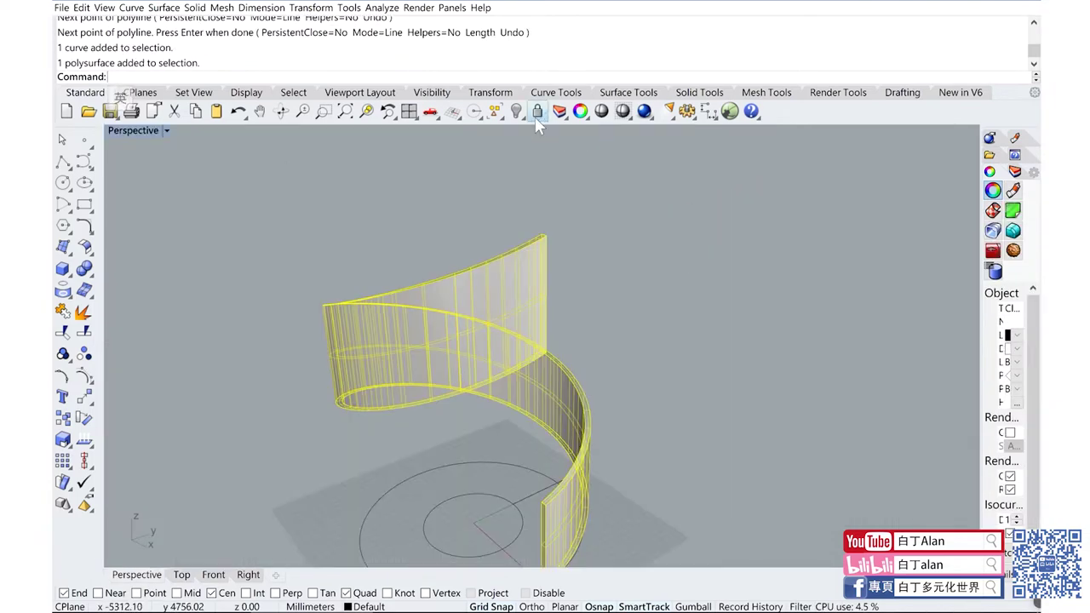
{"action": "left_click", "coordinate": [516, 111]}
{"action": "scroll", "coordinate": [538, 258], "scroll_direction": "down", "scroll_amount": 3}
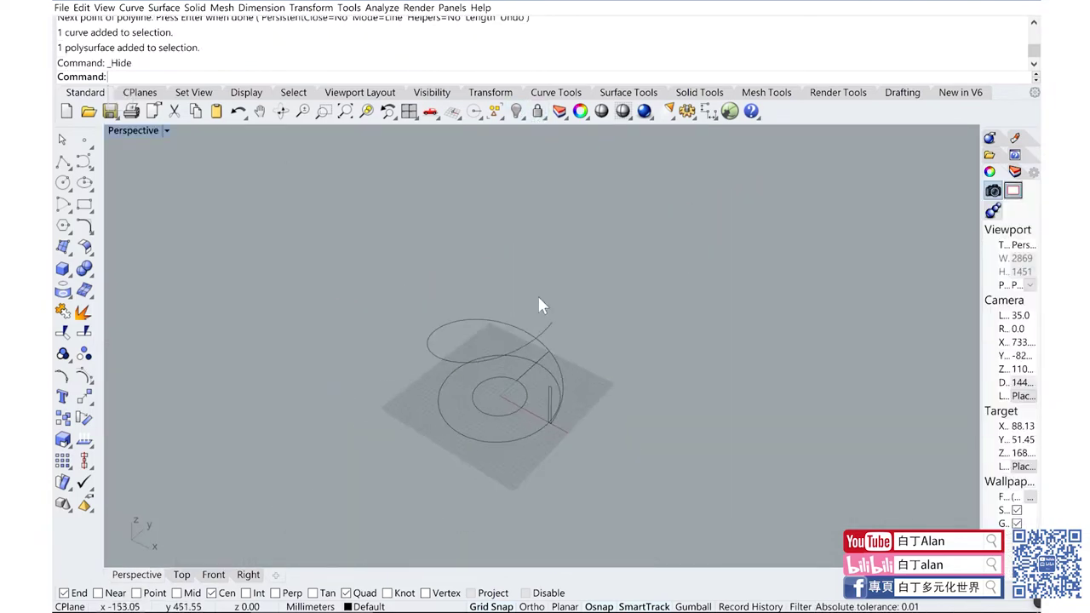
{"action": "left_click", "coordinate": [498, 326]}
{"action": "left_click", "coordinate": [516, 111]}
Step: Hide the short vertical line, look down on the circles, and select the radial line
{"action": "scroll", "coordinate": [559, 343], "scroll_direction": "up", "scroll_amount": 3}
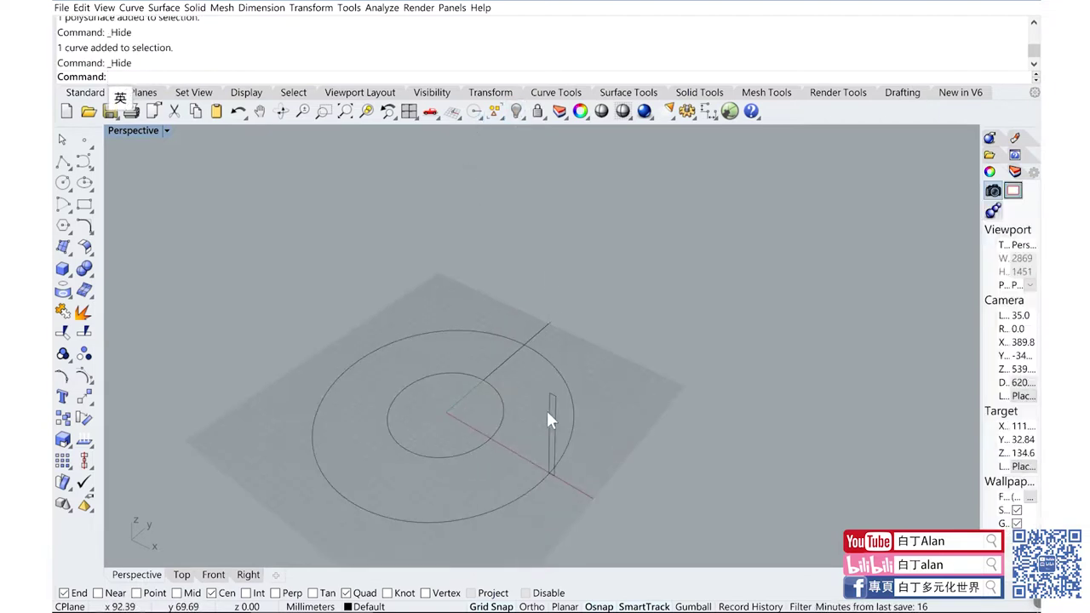
{"action": "left_click", "coordinate": [550, 413]}
{"action": "left_click", "coordinate": [514, 113]}
{"action": "scroll", "coordinate": [567, 343], "scroll_direction": "down", "scroll_amount": 3}
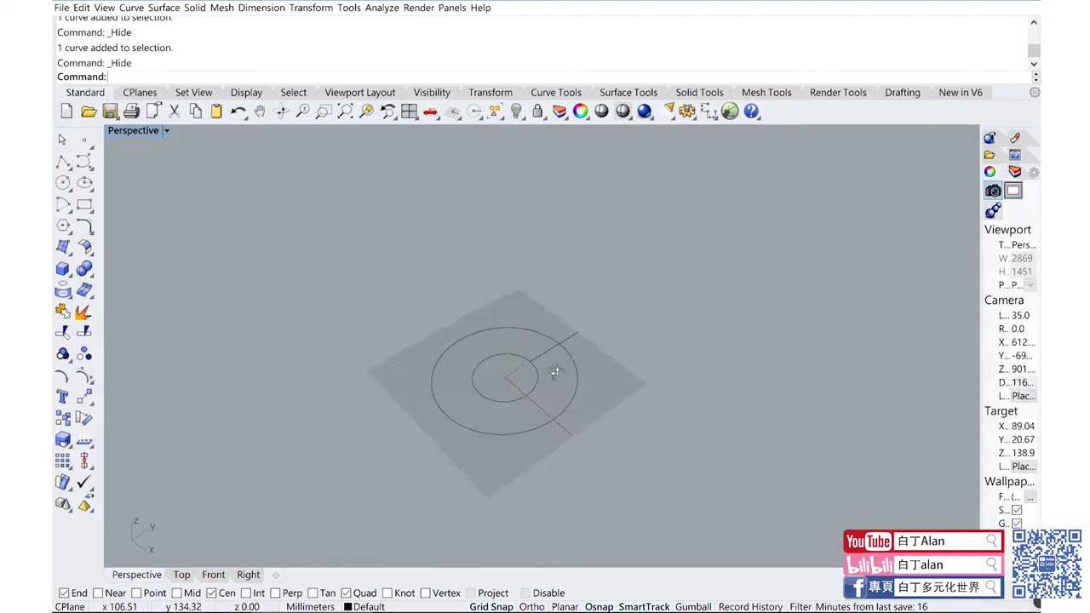
{"action": "scroll", "coordinate": [572, 379], "scroll_direction": "up", "scroll_amount": 3}
{"action": "mouse_move", "coordinate": [632, 395]}
{"action": "right_mouse_down"}
{"action": "mouse_move", "coordinate": [613, 426]}
{"action": "mouse_move", "coordinate": [659, 407]}
{"action": "right_mouse_up"}
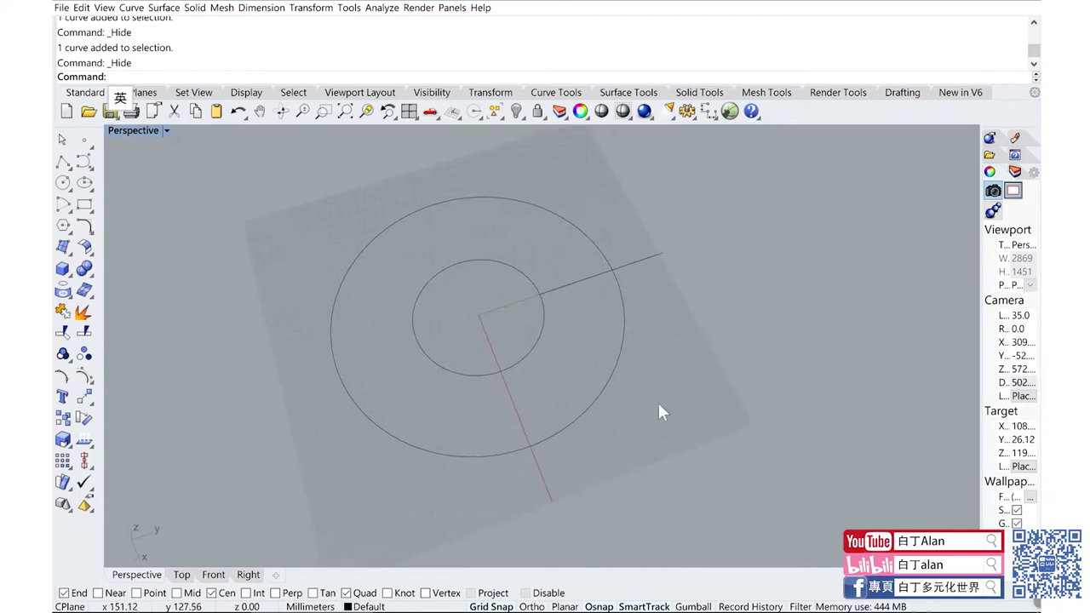
{"action": "left_click", "coordinate": [588, 286]}
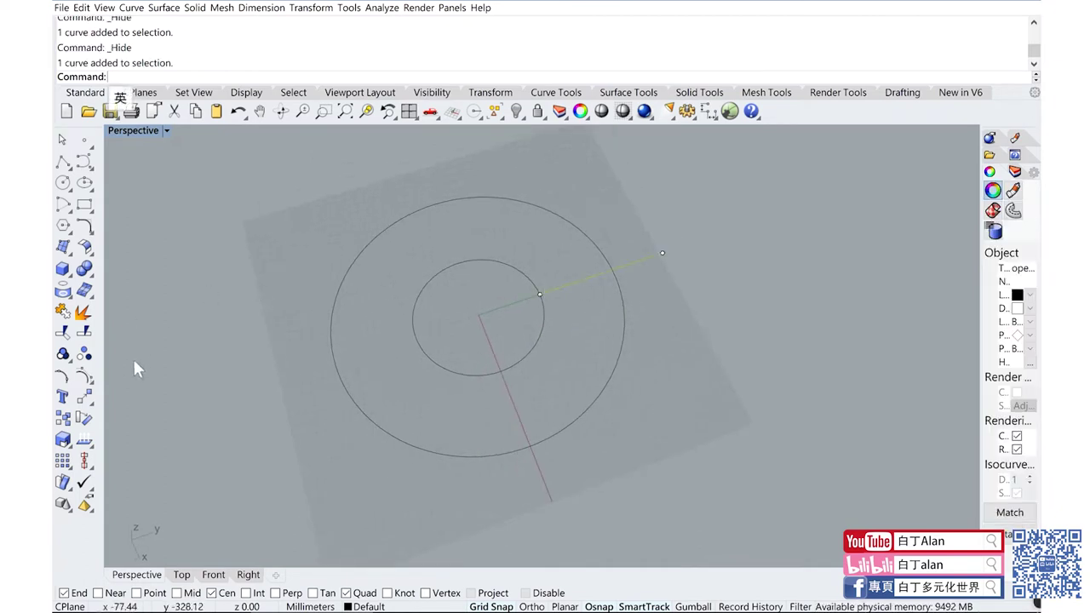
Step: Polar-array the radial line into 20 copies over 360° about the circles' centre
{"action": "left_click", "coordinate": [69, 446]}
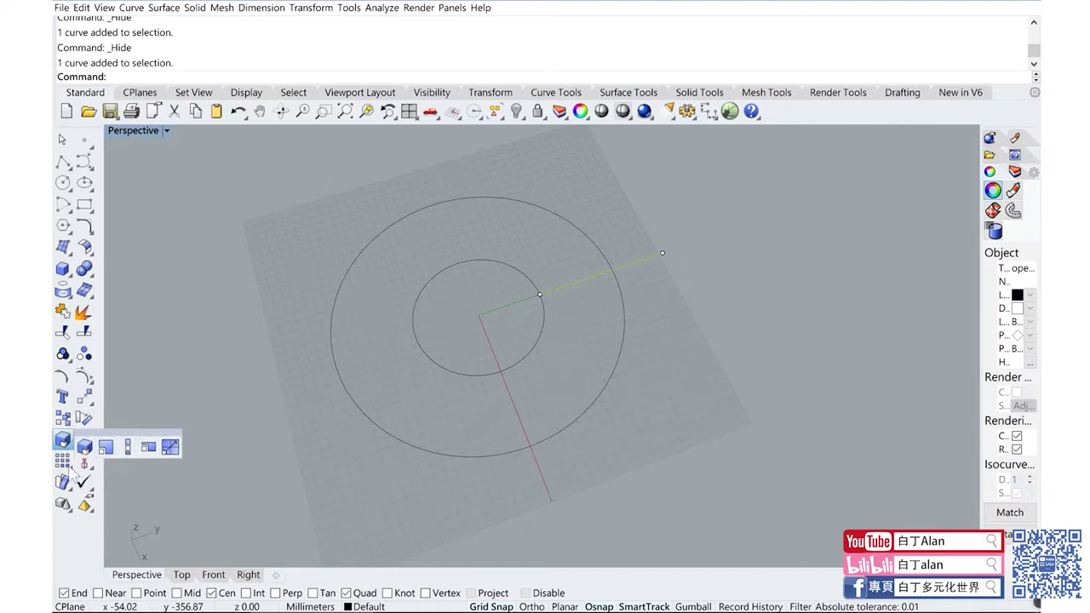
{"action": "left_click", "coordinate": [69, 463]}
{"action": "left_click", "coordinate": [105, 468]}
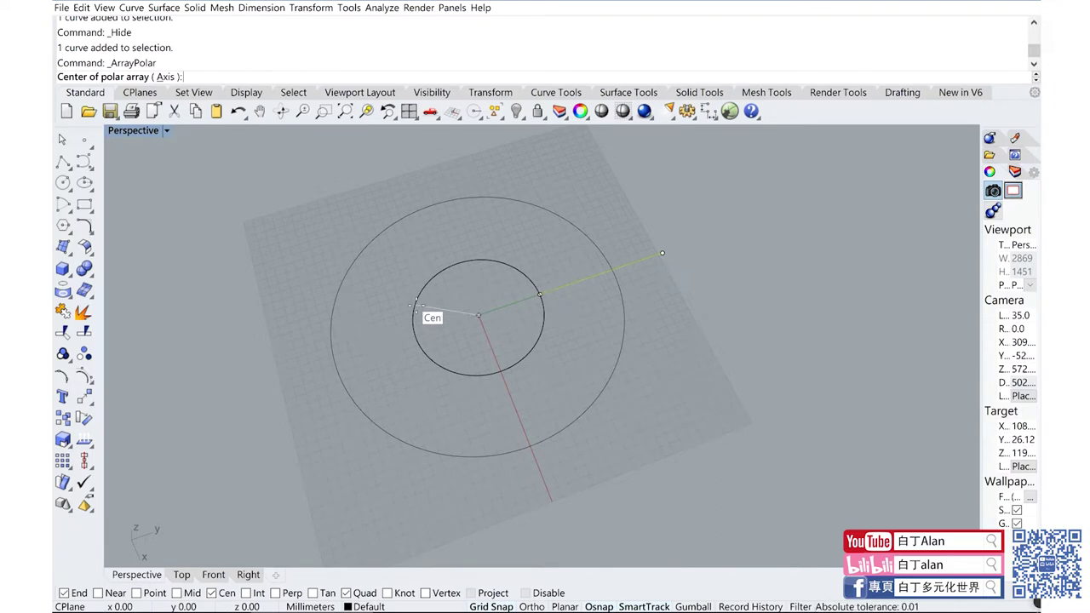
{"action": "left_click", "coordinate": [416, 305]}
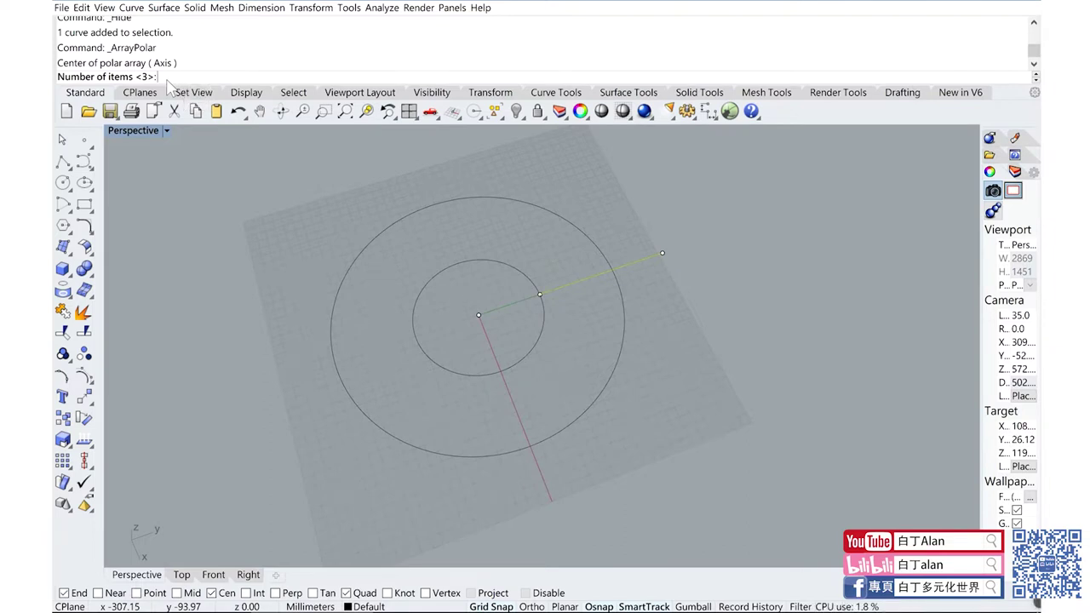
{"action": "type", "text": "20"}
{"action": "key", "text": "Return"}
{"action": "key", "text": "Return"}
{"action": "key", "text": "Return"}
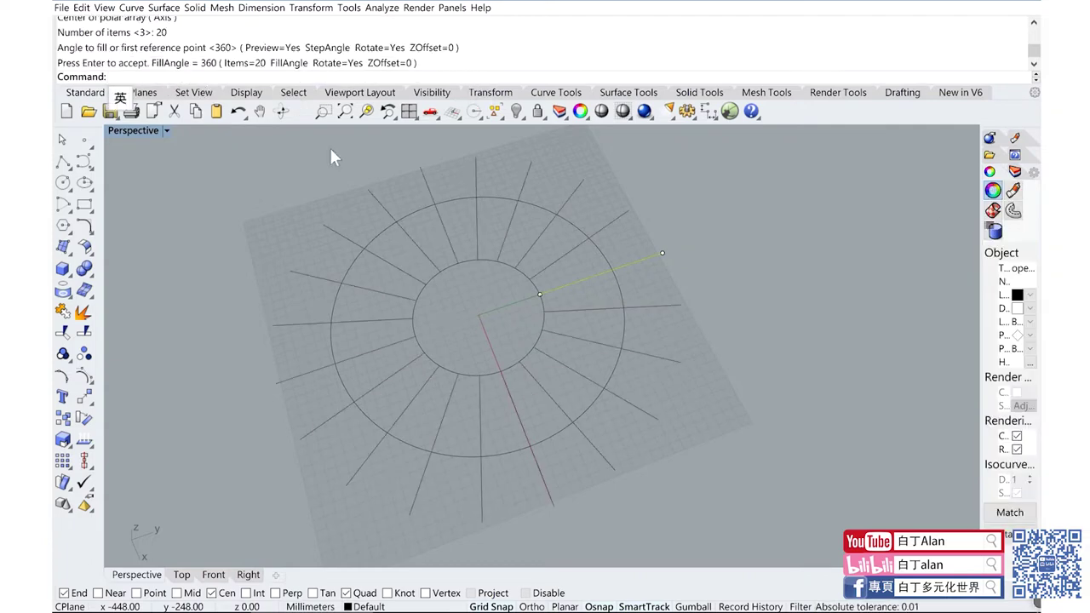
Step: Orbit around the spokes and window-select all circles and radial lines
{"action": "mouse_move", "coordinate": [331, 149]}
{"action": "right_mouse_down"}
{"action": "mouse_move", "coordinate": [529, 313]}
{"action": "mouse_move", "coordinate": [516, 336]}
{"action": "right_mouse_up"}
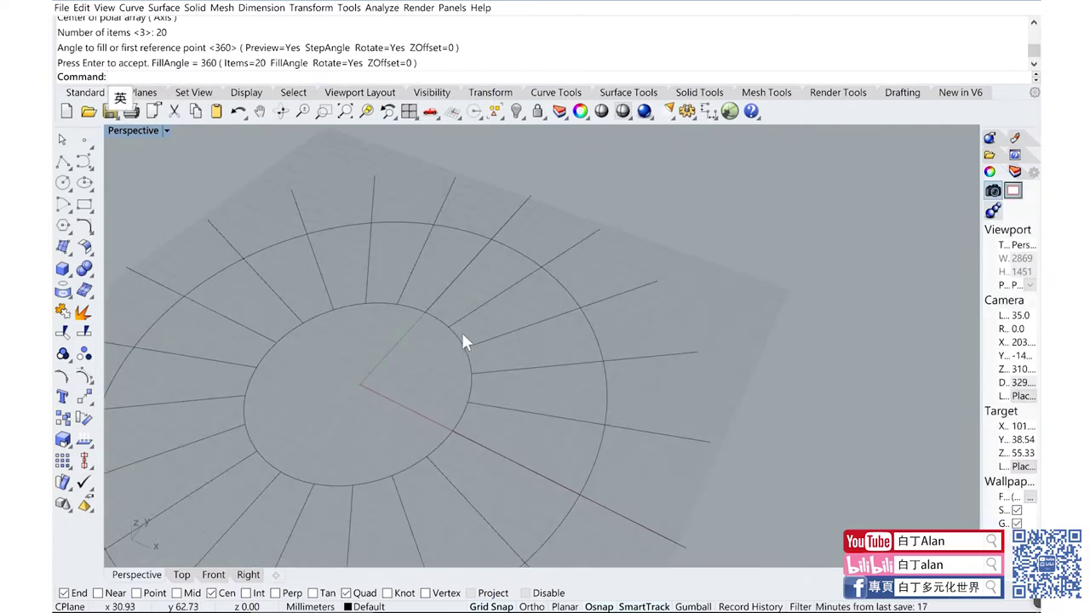
{"action": "scroll", "coordinate": [461, 333], "scroll_direction": "down", "scroll_amount": 3}
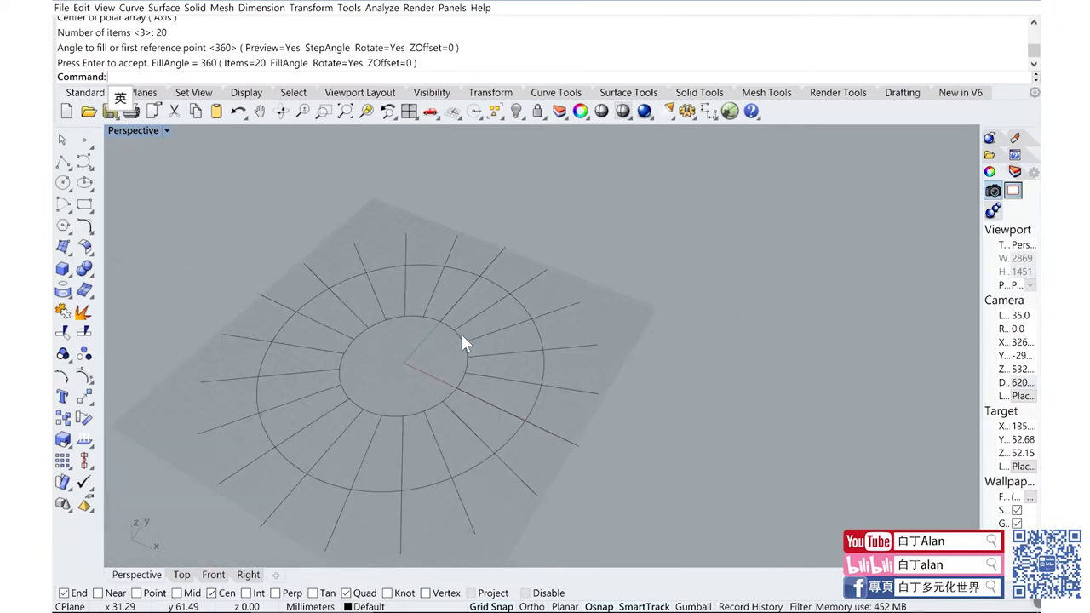
{"action": "mouse_move", "coordinate": [460, 332]}
{"action": "right_mouse_down"}
{"action": "mouse_move", "coordinate": [483, 321]}
{"action": "mouse_move", "coordinate": [528, 473]}
{"action": "right_mouse_up"}
{"action": "scroll", "coordinate": [528, 474], "scroll_direction": "down", "scroll_amount": 2}
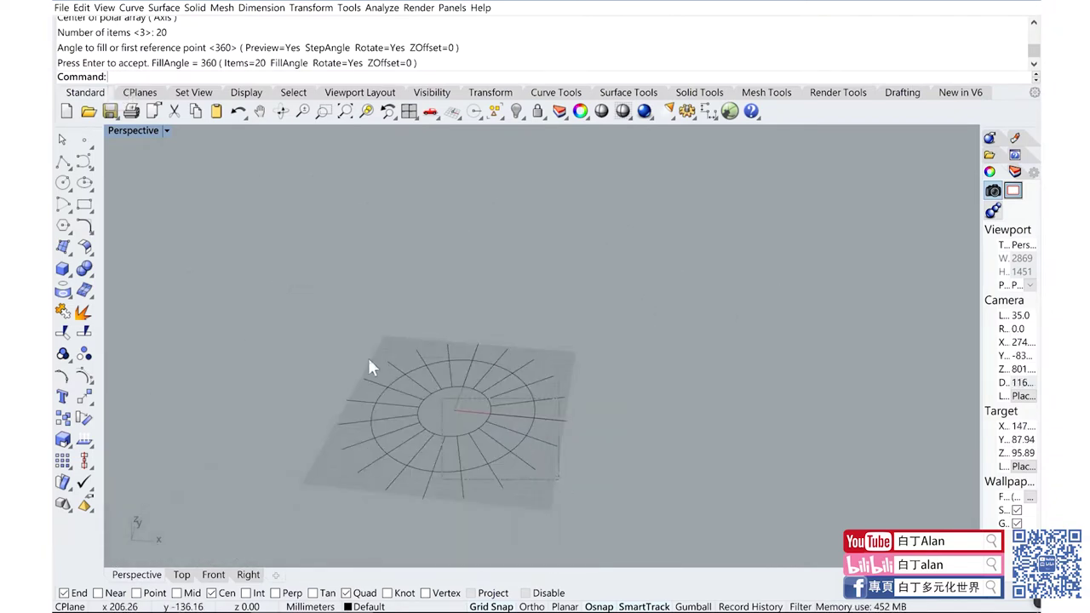
{"action": "left_click_drag", "start_coordinate": [550, 459], "coordinate": [355, 336]}
Step: Paste a copy of both circles and all twenty spokes, dragged upward above the originals in Front
{"action": "key", "text": "ctrl+c"}
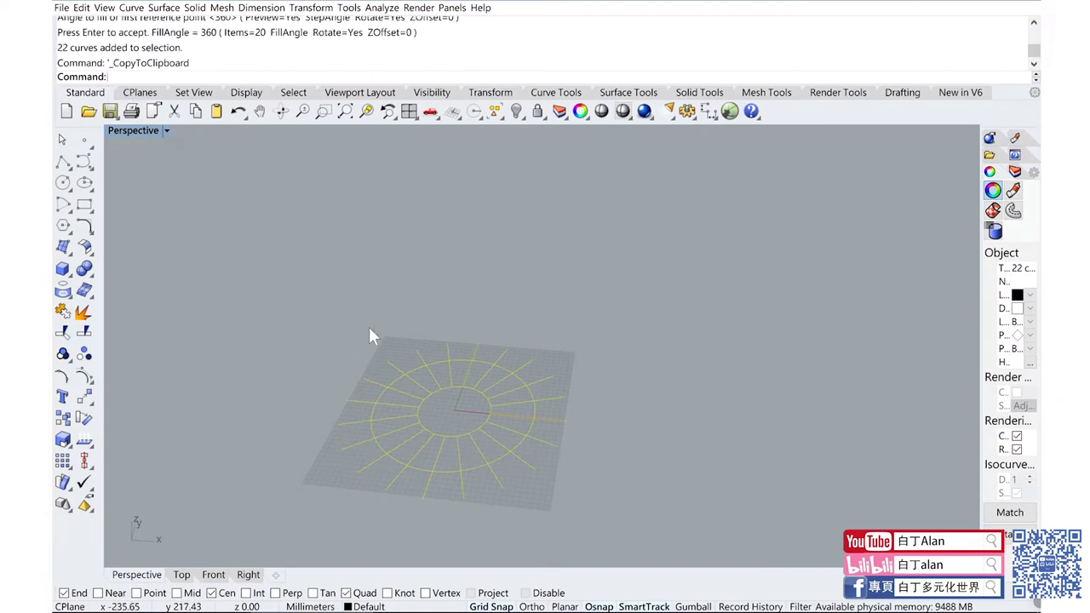
{"action": "double_click", "coordinate": [147, 132]}
{"action": "scroll", "coordinate": [331, 459], "scroll_direction": "down", "scroll_amount": 2}
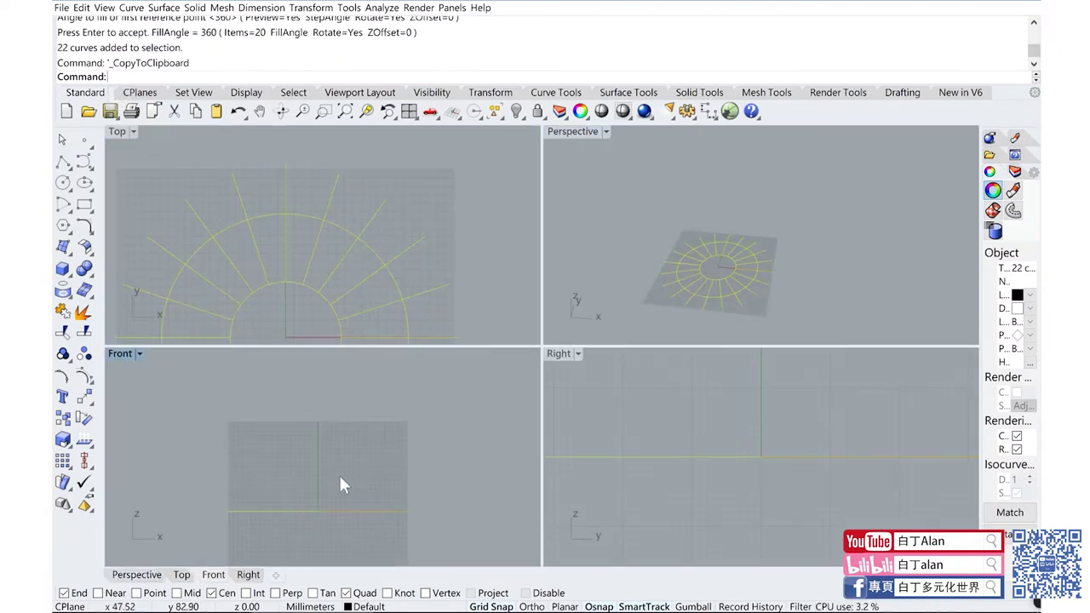
{"action": "key", "text": "ctrl+v"}
{"action": "left_click_drag", "start_coordinate": [378, 508], "coordinate": [377, 485]}
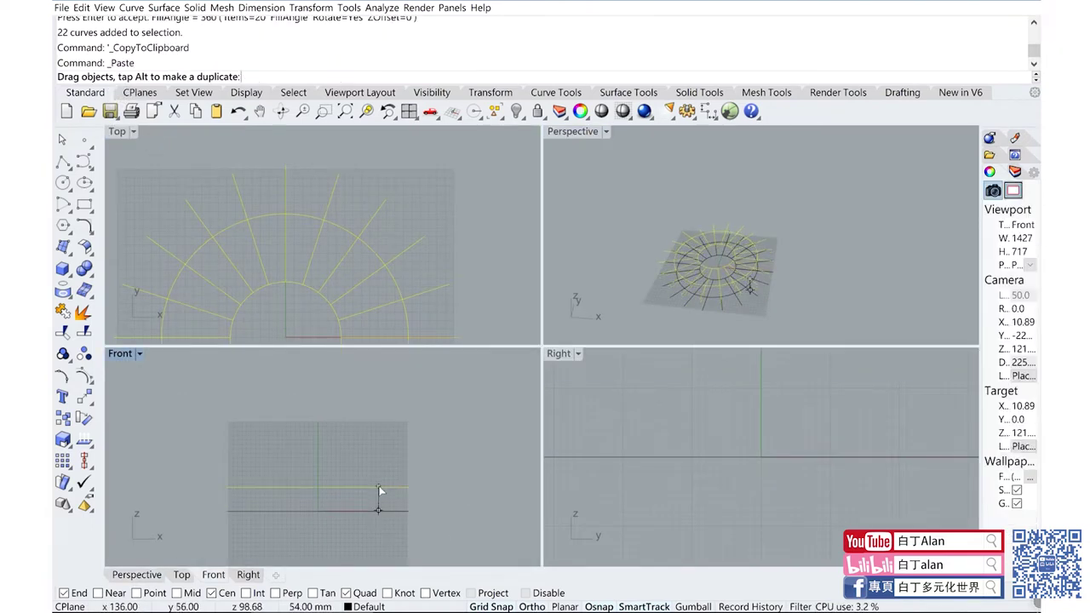
{"action": "key", "text": "Escape"}
Step: View both curve layers in a maximized, orbited Perspective and select the outer and inner circles
{"action": "double_click", "coordinate": [562, 131]}
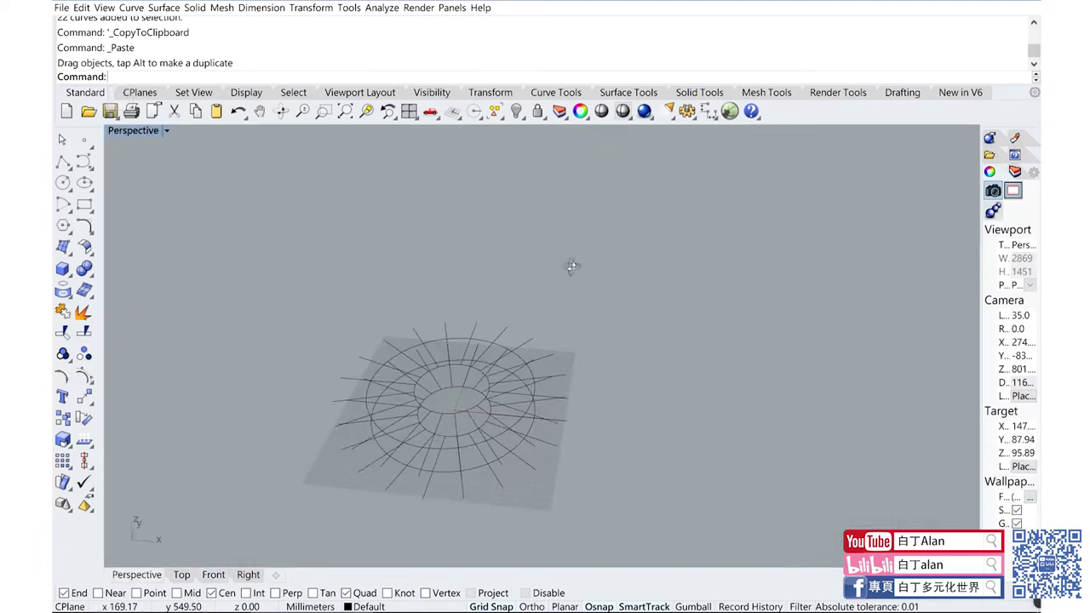
{"action": "scroll", "coordinate": [497, 379], "scroll_direction": "up", "scroll_amount": 3}
{"action": "mouse_move", "coordinate": [491, 369]}
{"action": "right_mouse_down"}
{"action": "mouse_move", "coordinate": [426, 380]}
{"action": "mouse_move", "coordinate": [421, 426]}
{"action": "right_mouse_up"}
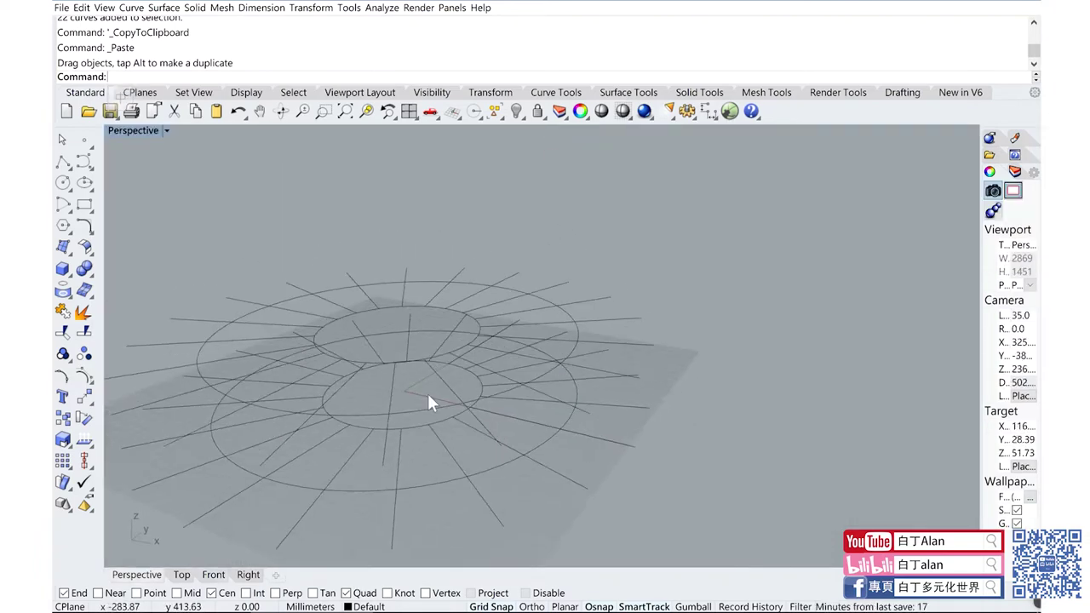
{"action": "left_click", "coordinate": [431, 479]}
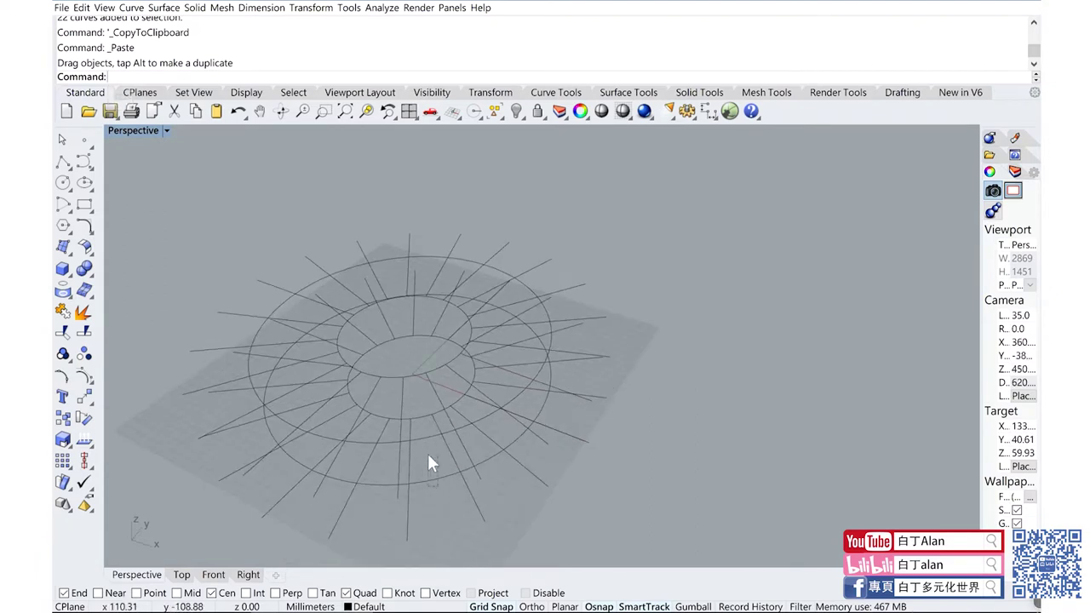
{"action": "left_click", "coordinate": [425, 417], "text": "shift"}
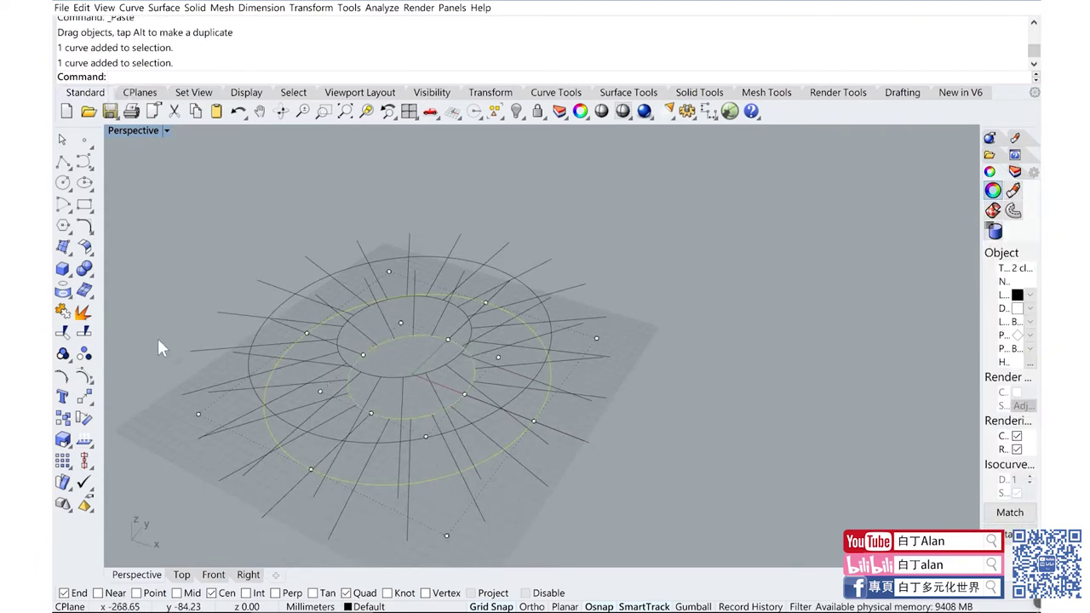
Step: Split the selected circles using the window-selected radial lines as cutters
{"action": "left_click", "coordinate": [85, 335]}
{"action": "double_click", "coordinate": [133, 130]}
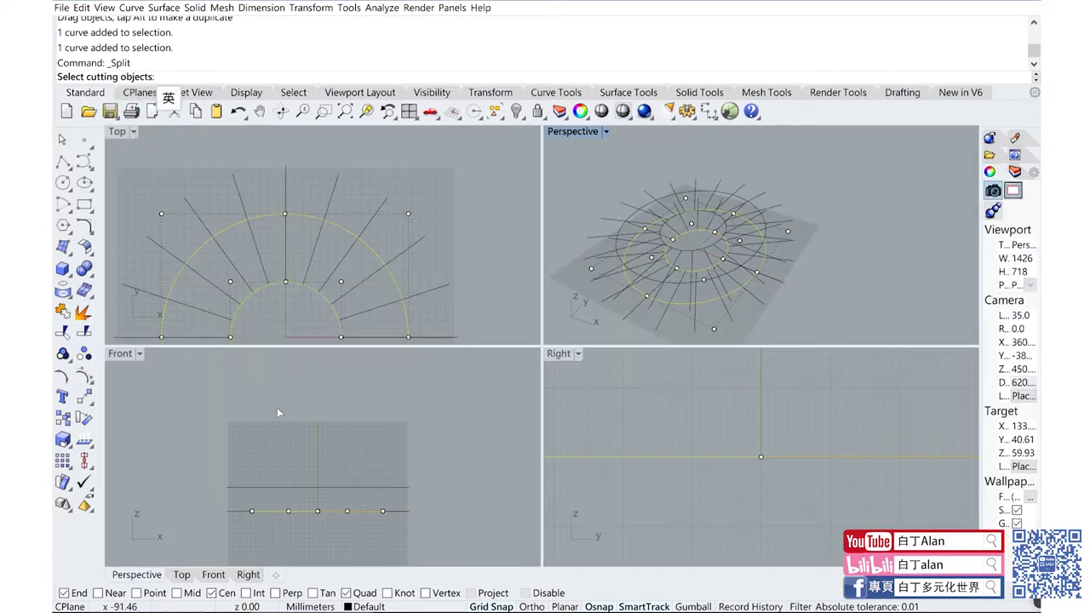
{"action": "left_click", "coordinate": [277, 407]}
{"action": "left_click_drag", "start_coordinate": [206, 477], "coordinate": [433, 506]}
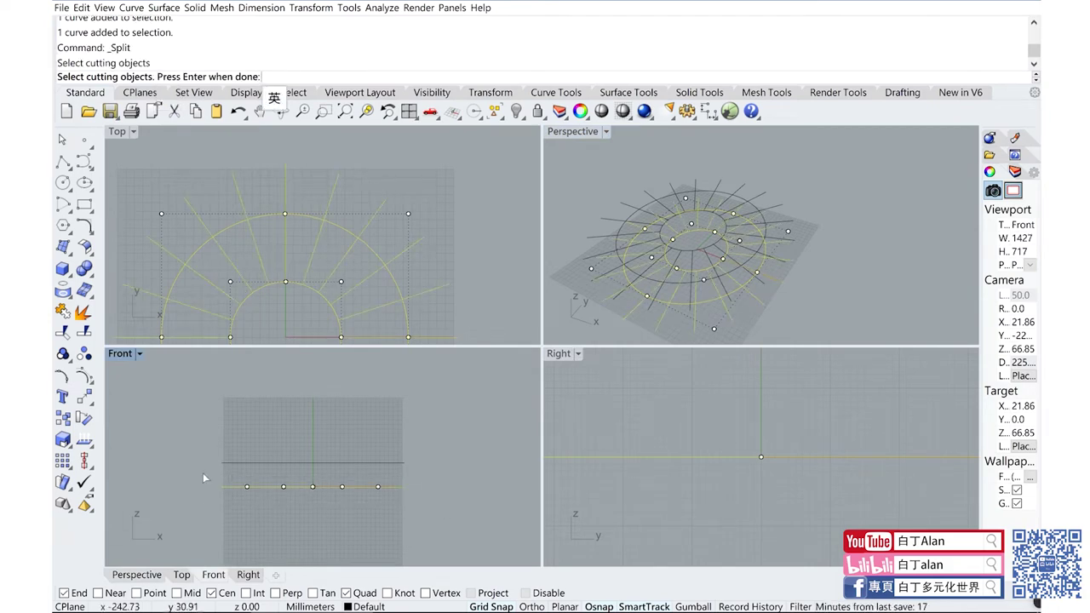
{"action": "key", "text": "Return"}
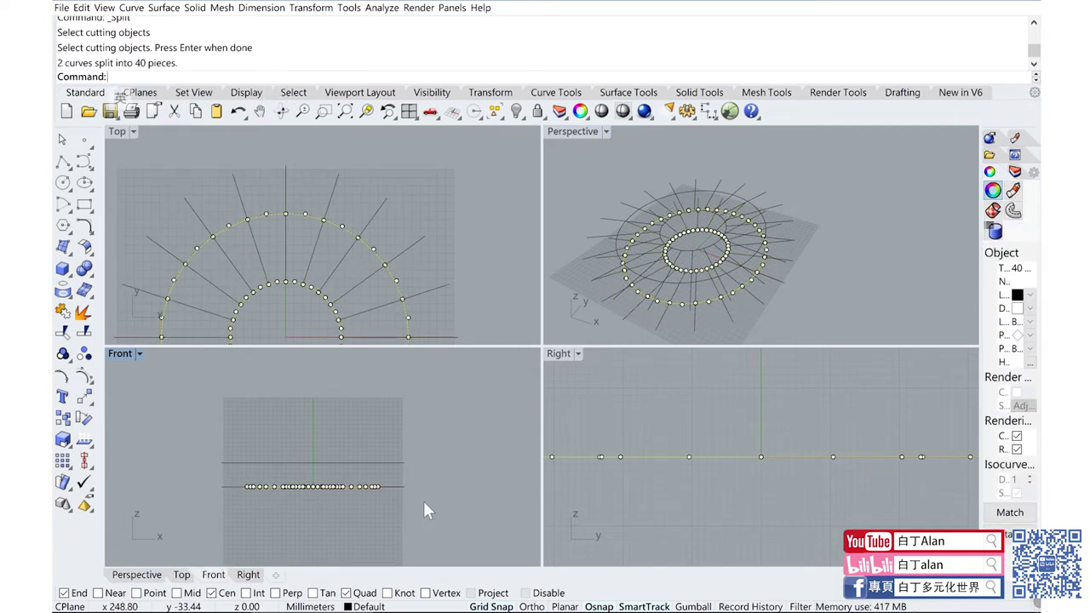
Step: Inspect a single split arc piece in Perspective, then undo the split
{"action": "scroll", "coordinate": [634, 311], "scroll_direction": "up", "scroll_amount": 3}
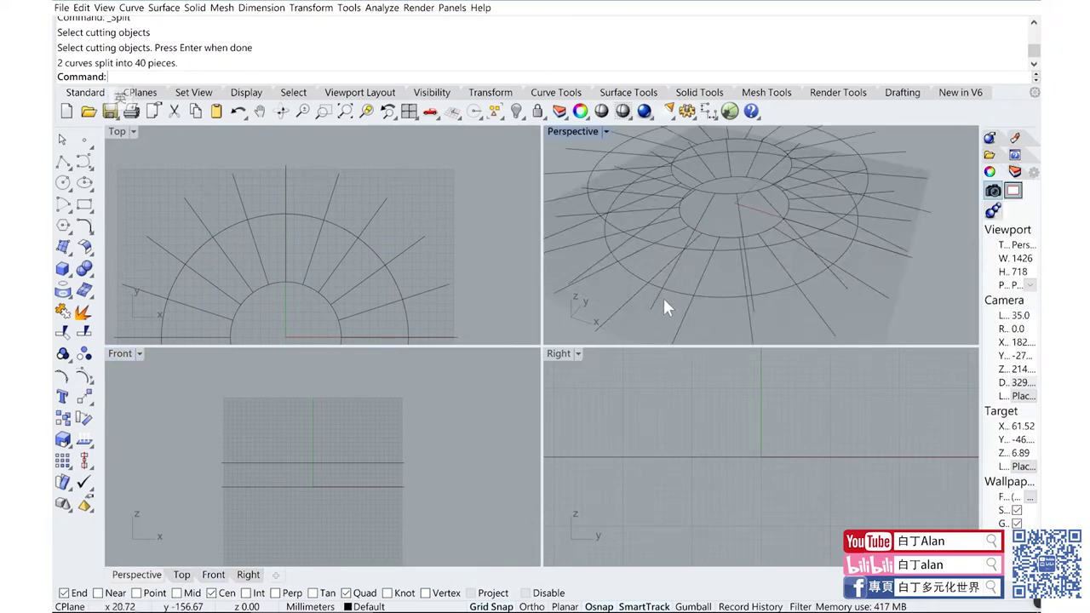
{"action": "left_click", "coordinate": [680, 291]}
{"action": "left_click", "coordinate": [698, 292]}
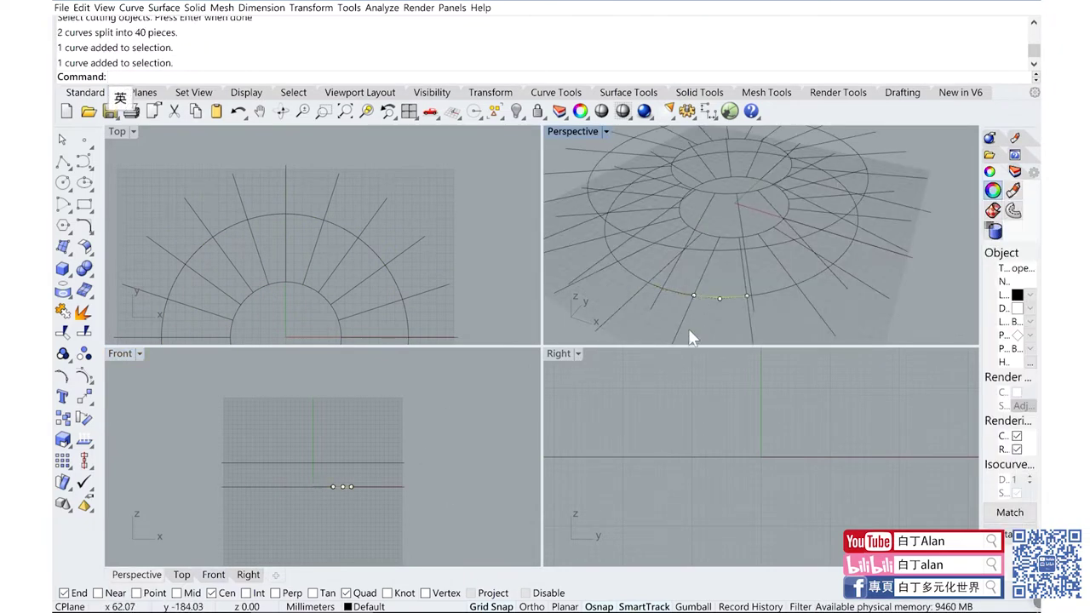
{"action": "mouse_move", "coordinate": [688, 328]}
{"action": "right_mouse_down"}
{"action": "mouse_move", "coordinate": [744, 280]}
{"action": "mouse_move", "coordinate": [740, 301]}
{"action": "right_mouse_up"}
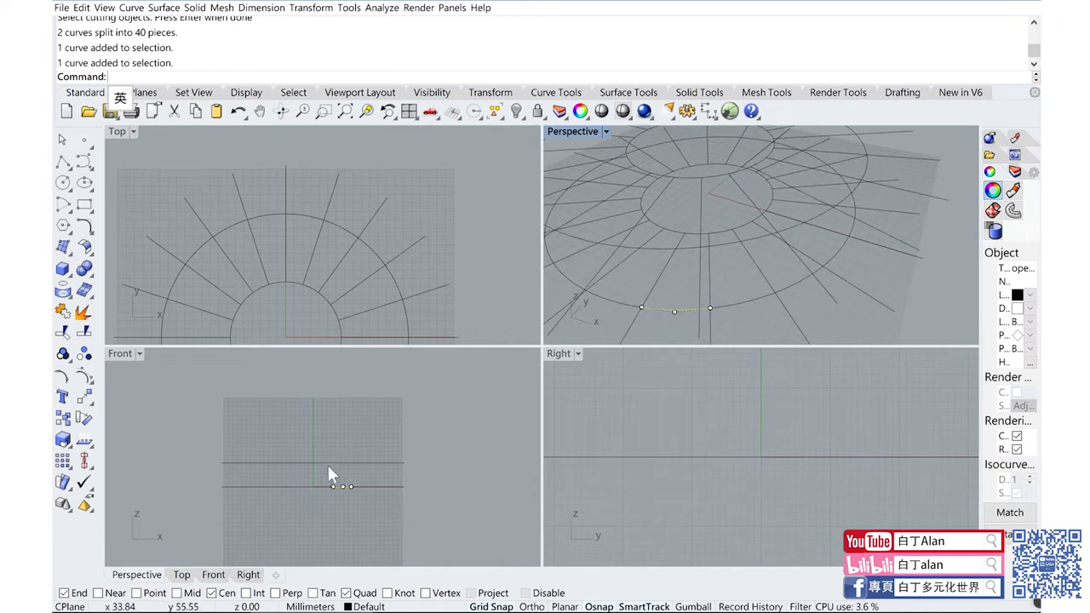
{"action": "scroll", "coordinate": [329, 467], "scroll_direction": "down", "scroll_amount": 5}
{"action": "key", "text": "ctrl+z"}
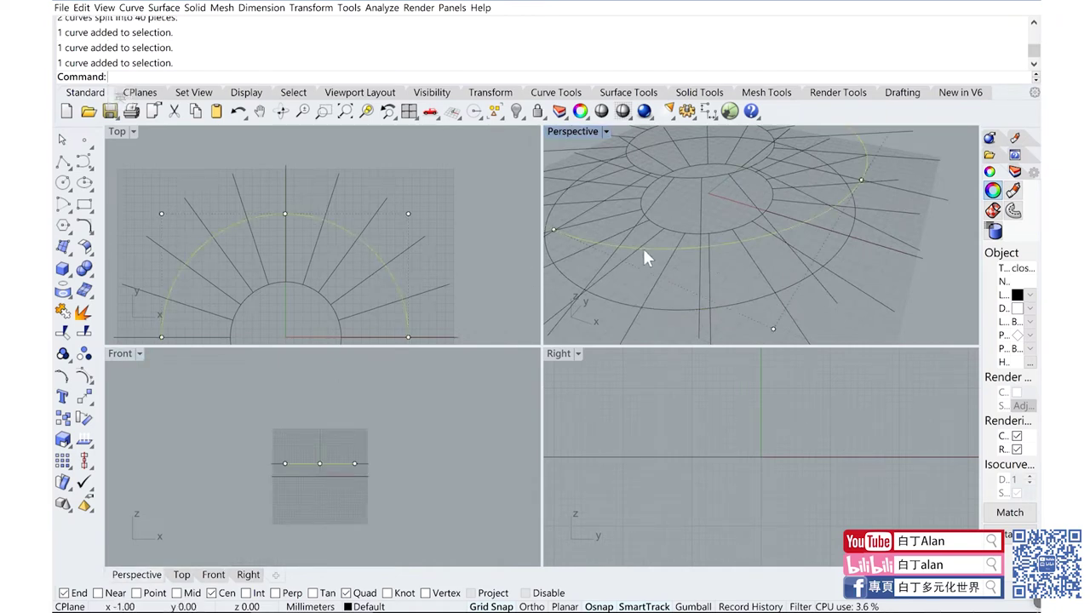
{"action": "right_click_drag", "start_coordinate": [643, 248], "coordinate": [686, 205]}
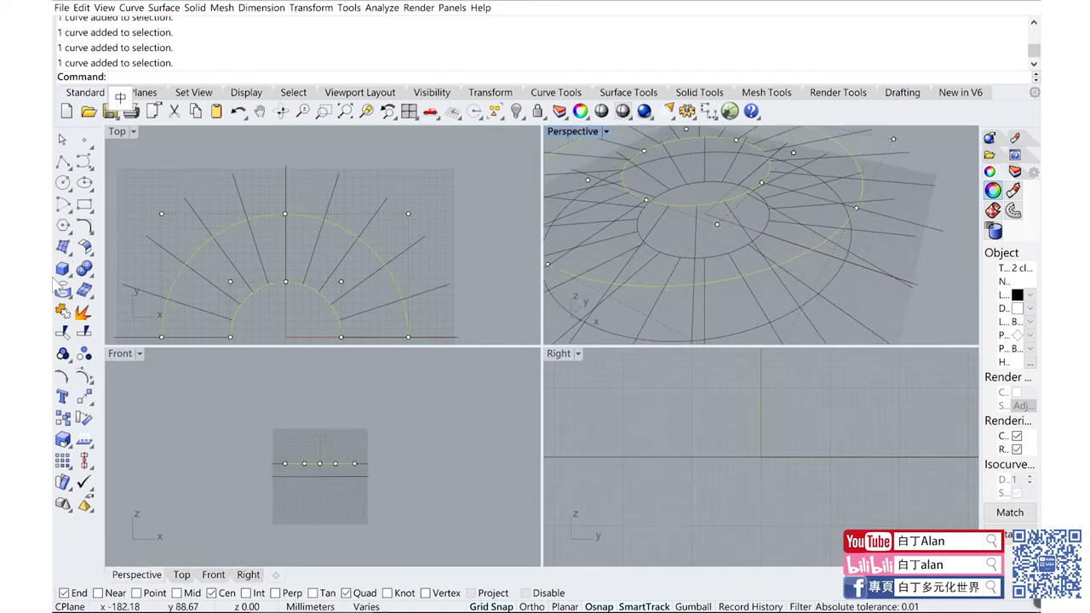
Step: Split the two circles again with the radial lines, yielding 40 arc pieces
{"action": "left_click", "coordinate": [84, 332]}
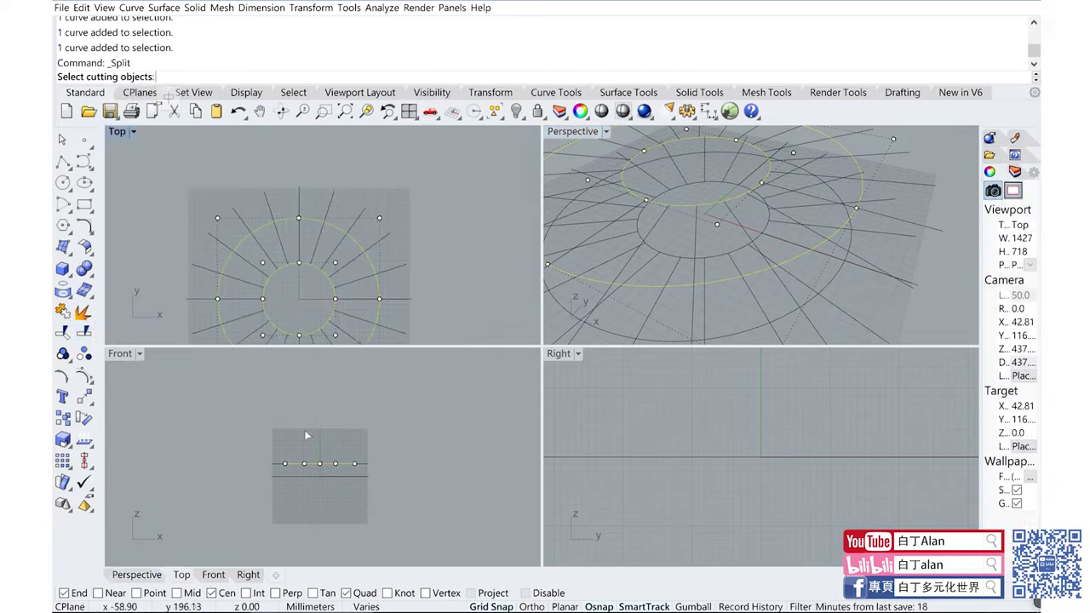
{"action": "left_click_drag", "start_coordinate": [269, 433], "coordinate": [390, 468]}
{"action": "key", "text": "Return"}
{"action": "key", "text": "Escape"}
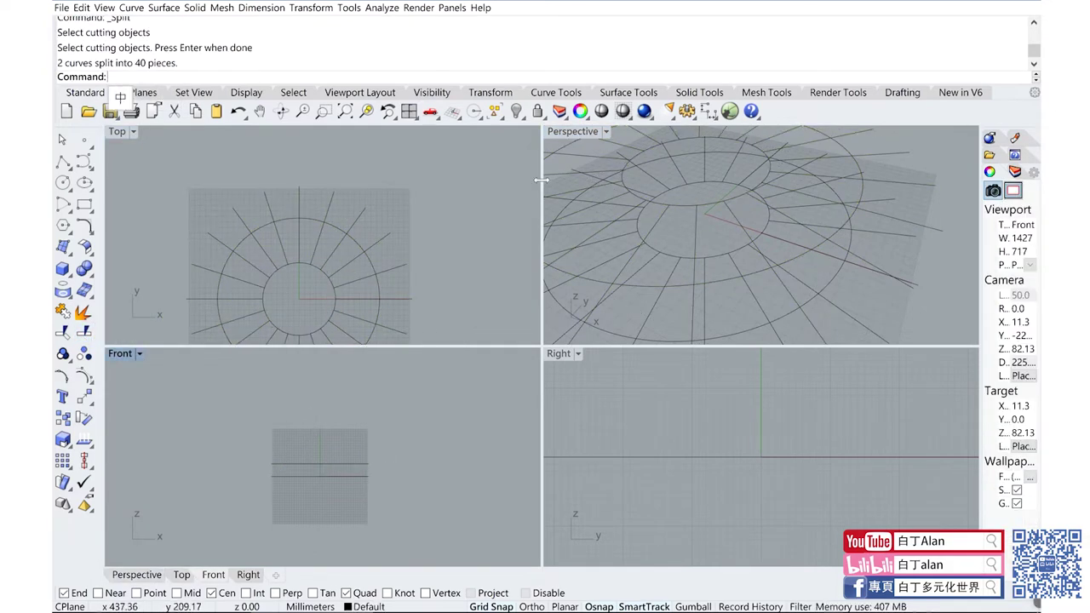
Step: Check the split arcs from a top-down maximized Perspective, then restore the four viewports
{"action": "double_click", "coordinate": [565, 132]}
{"action": "right_click_drag", "start_coordinate": [565, 145], "coordinate": [551, 295]}
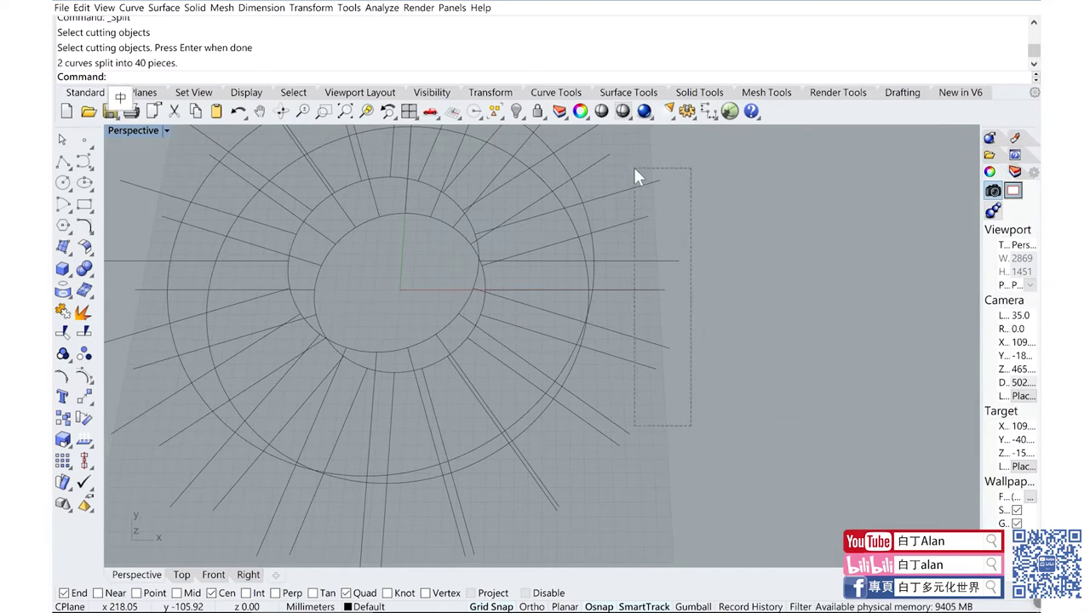
{"action": "left_click_drag", "start_coordinate": [691, 426], "coordinate": [633, 167]}
{"action": "scroll", "coordinate": [605, 298], "scroll_direction": "down", "scroll_amount": 5}
{"action": "scroll", "coordinate": [605, 298], "scroll_direction": "up", "scroll_amount": 5}
{"action": "right_click_drag", "start_coordinate": [607, 312], "coordinate": [601, 297]}
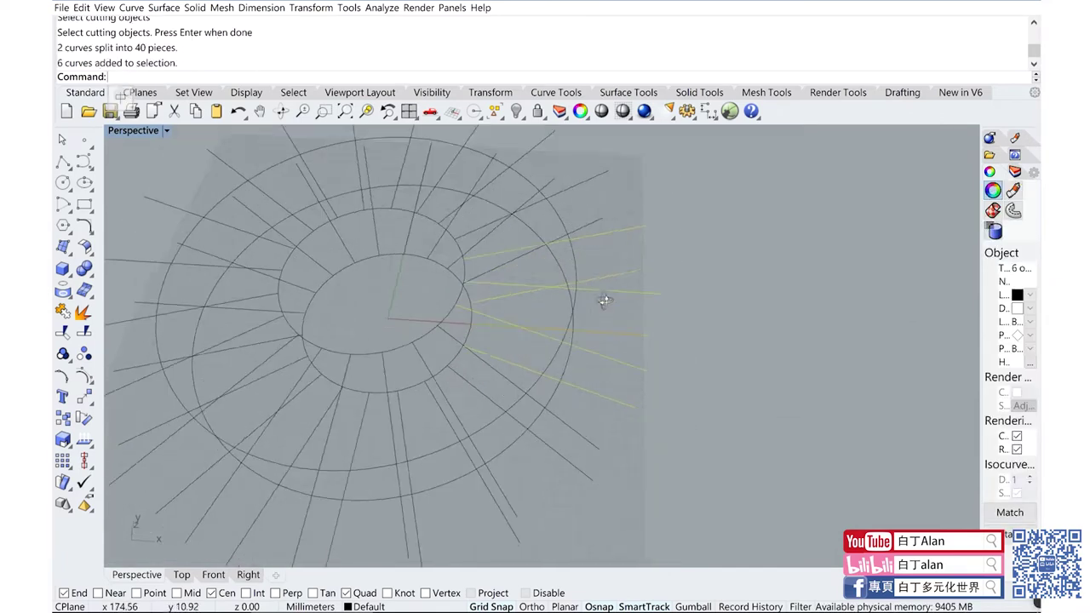
{"action": "double_click", "coordinate": [123, 130]}
Step: Window-select the 60 split arc curves in the side view and hide them
{"action": "left_click", "coordinate": [267, 442]}
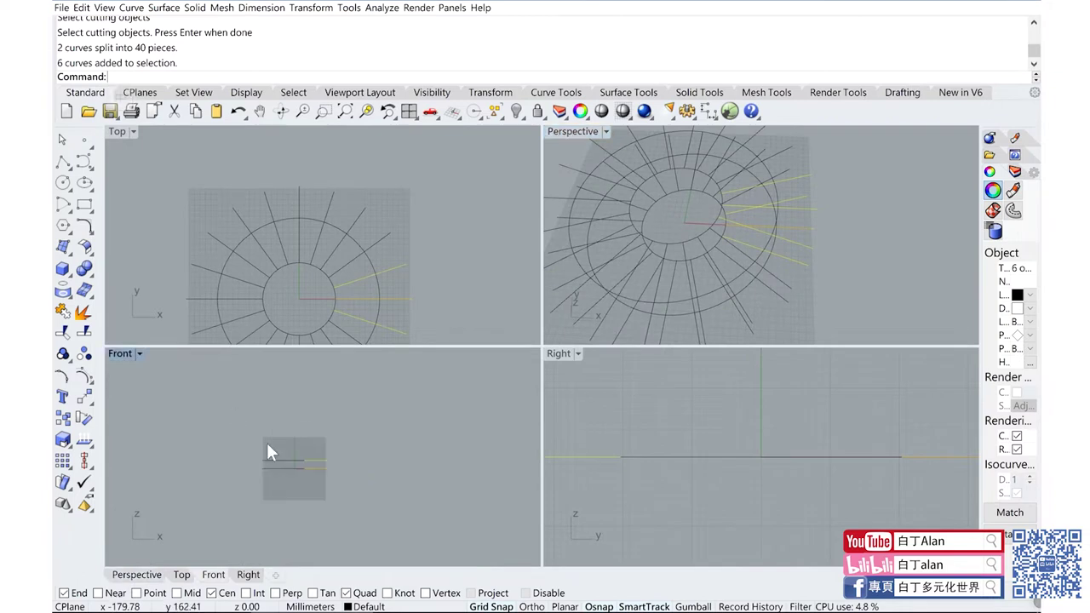
{"action": "left_click", "coordinate": [548, 500]}
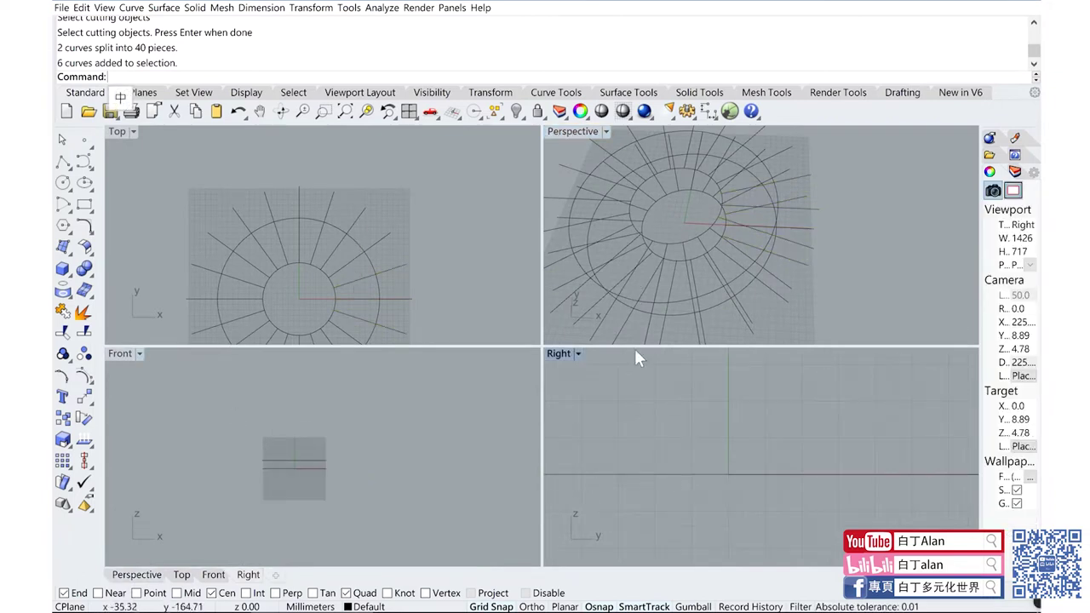
{"action": "scroll", "coordinate": [648, 490], "scroll_direction": "down", "scroll_amount": 3}
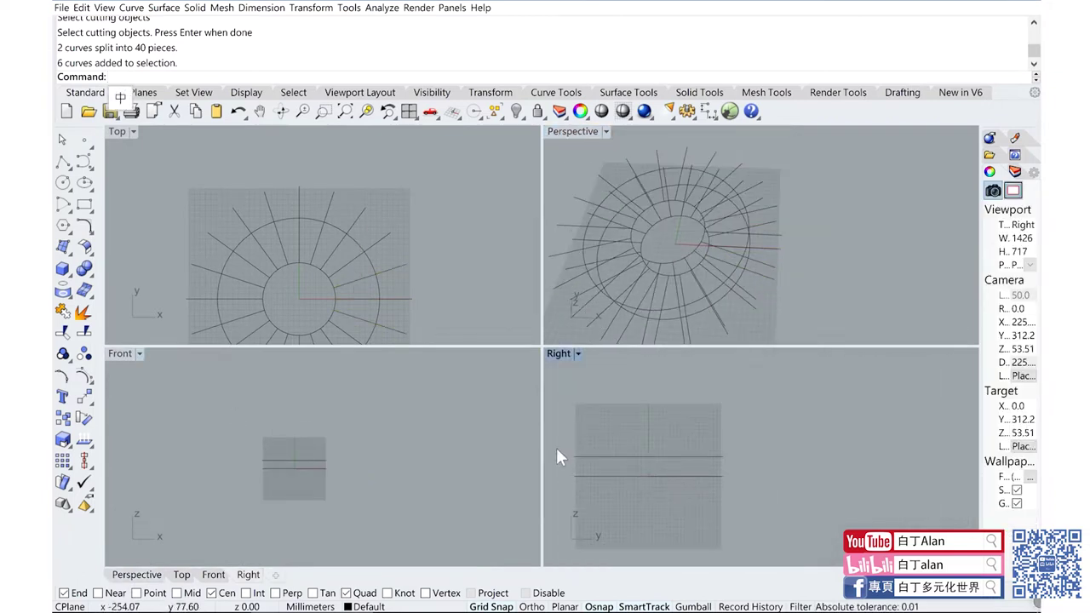
{"action": "scroll", "coordinate": [562, 456], "scroll_direction": "up", "scroll_amount": 2}
{"action": "left_click", "coordinate": [582, 457]}
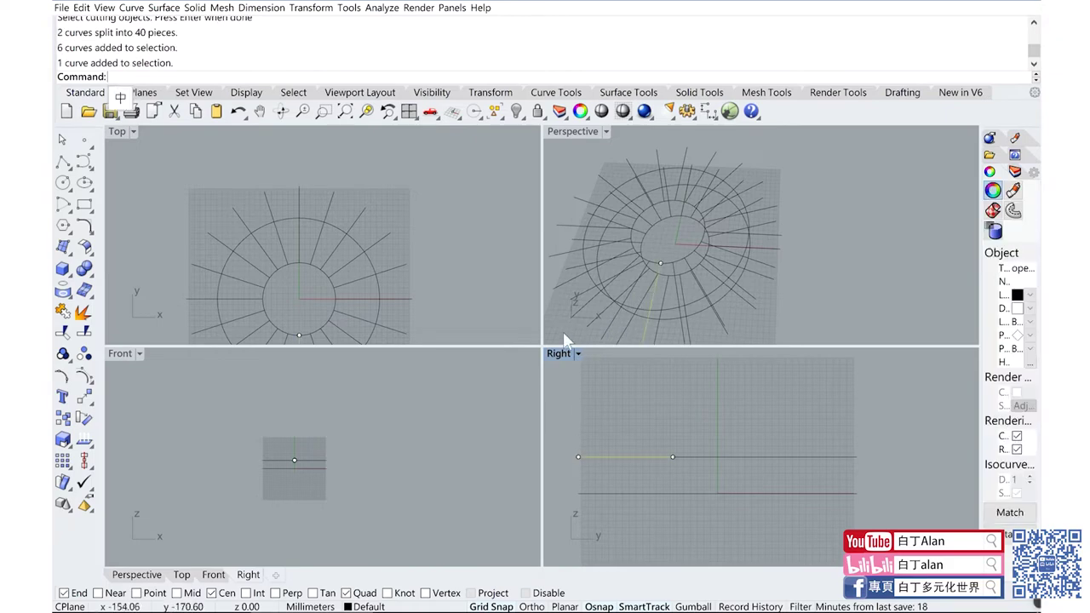
{"action": "left_click_drag", "start_coordinate": [211, 489], "coordinate": [396, 347]}
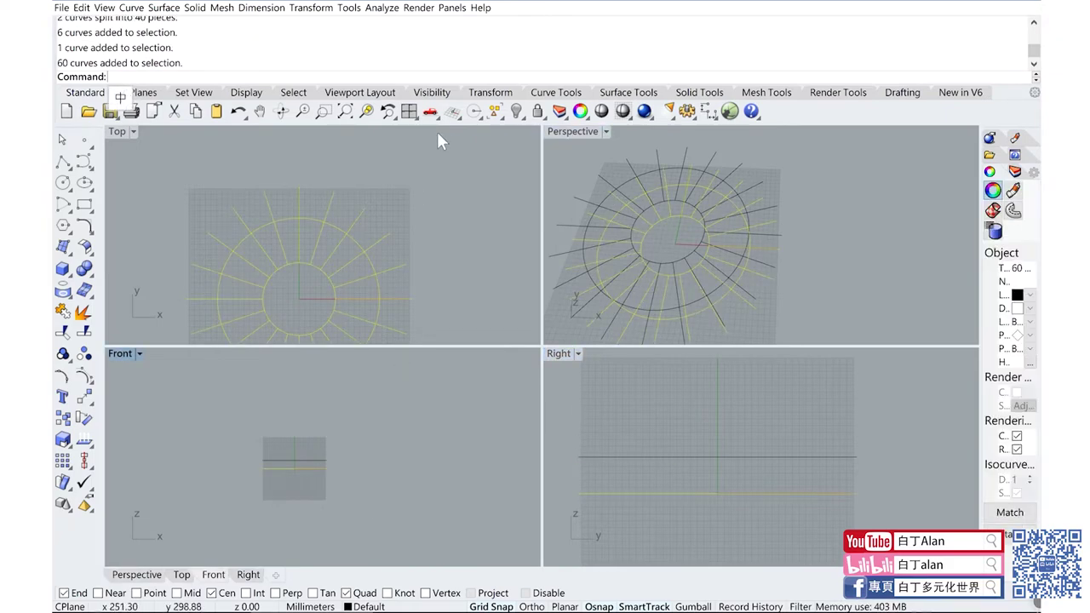
{"action": "left_click", "coordinate": [516, 111]}
Step: Start selecting the radial lines, picking nine spokes on the right and top
{"action": "left_click", "coordinate": [752, 296]}
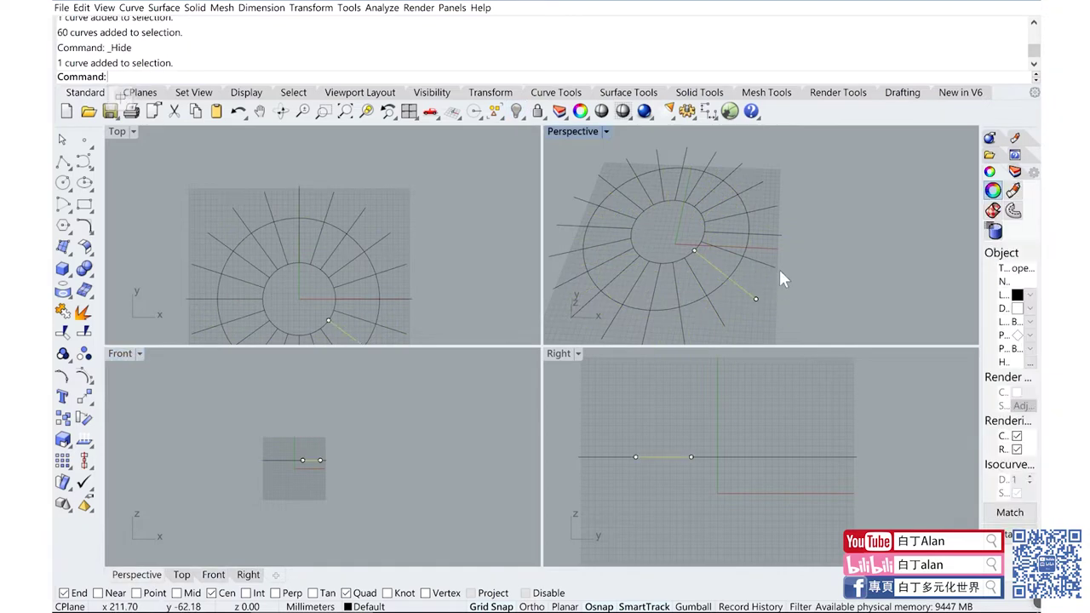
{"action": "left_click_drag", "start_coordinate": [779, 269], "coordinate": [761, 194], "text": "shift"}
{"action": "left_click", "coordinate": [751, 175], "text": "shift"}
{"action": "left_click", "coordinate": [745, 162], "text": "shift"}
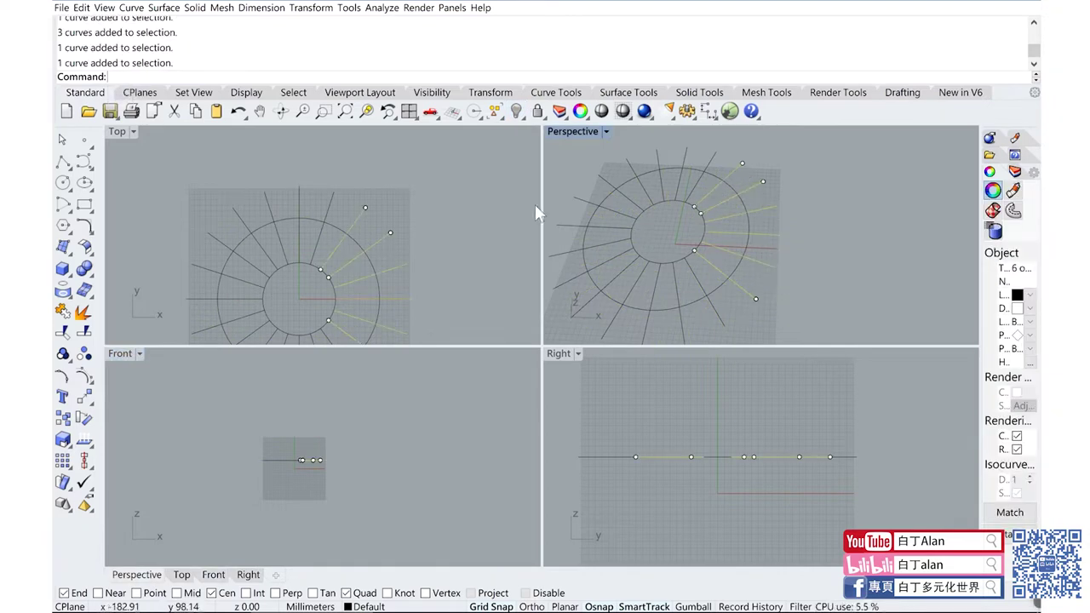
{"action": "left_click_drag", "start_coordinate": [364, 189], "coordinate": [187, 166], "text": "shift"}
{"action": "scroll", "coordinate": [303, 216], "scroll_direction": "down", "scroll_amount": 2}
{"action": "scroll", "coordinate": [239, 235], "scroll_direction": "up", "scroll_amount": 2}
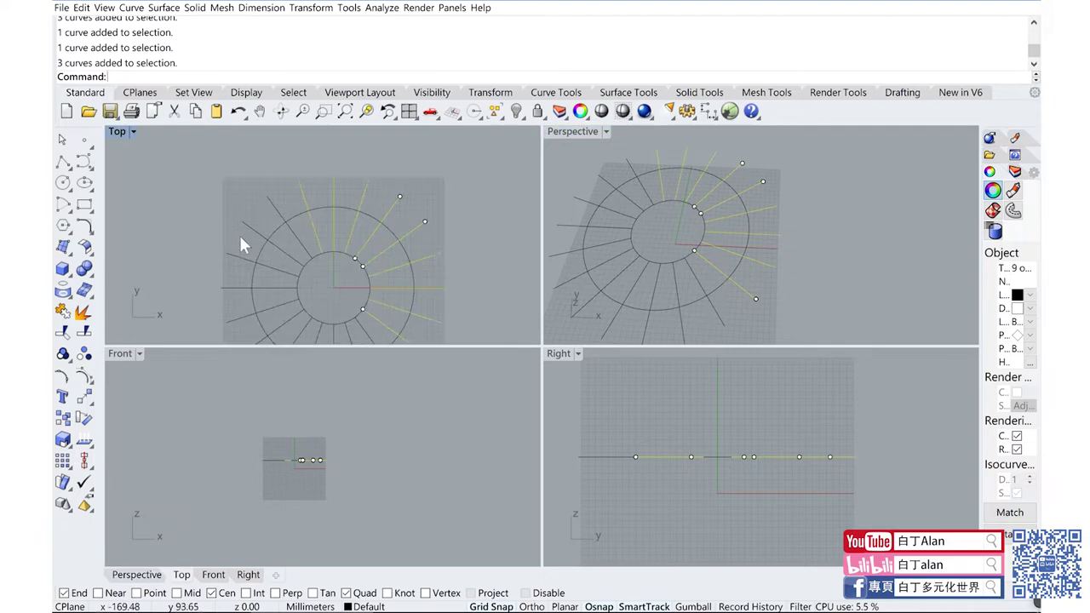
Step: Add the remaining left and bottom spokes so all 20 radial lines are selected
{"action": "left_click", "coordinate": [252, 234], "text": "shift"}
{"action": "left_click", "coordinate": [276, 208], "text": "shift"}
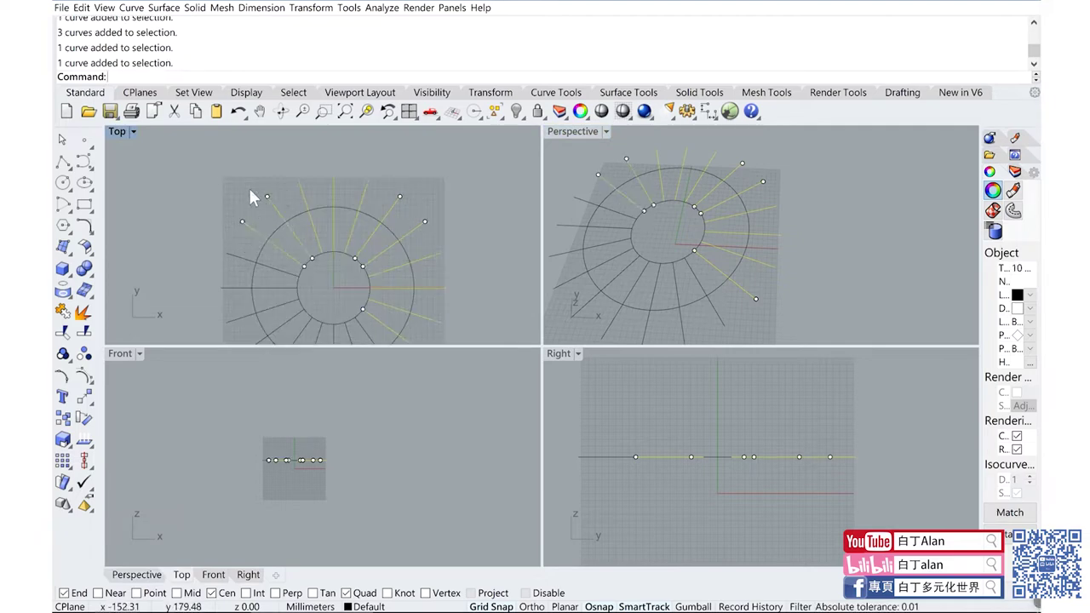
{"action": "scroll", "coordinate": [243, 213], "scroll_direction": "down", "scroll_amount": 3}
{"action": "left_click", "coordinate": [237, 241], "text": "shift"}
{"action": "scroll", "coordinate": [240, 272], "scroll_direction": "up", "scroll_amount": 2}
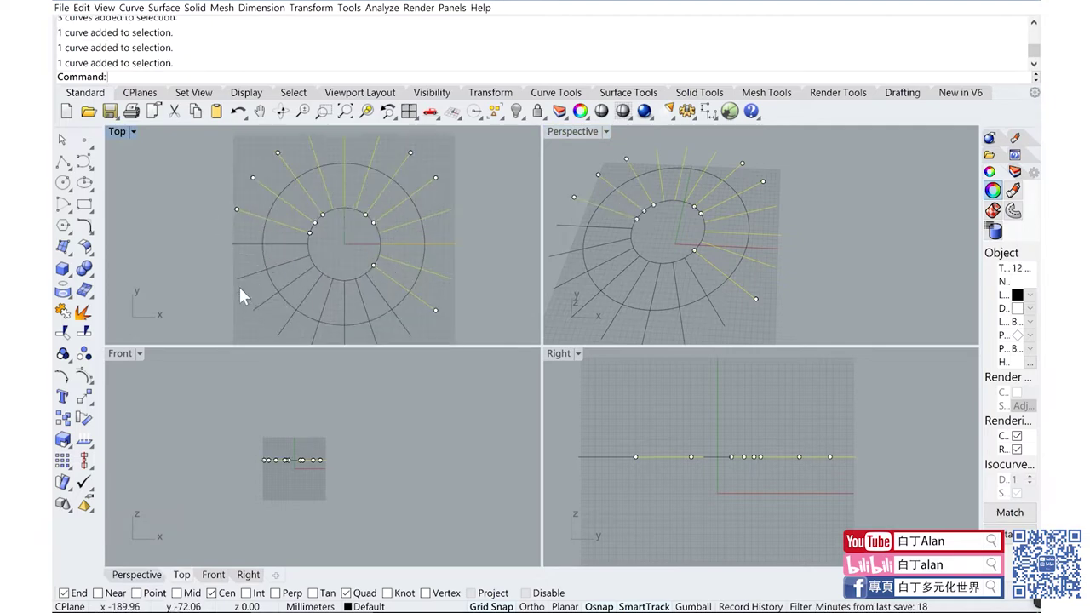
{"action": "left_click", "coordinate": [224, 230], "text": "shift"}
{"action": "scroll", "coordinate": [260, 311], "scroll_direction": "up", "scroll_amount": 2}
{"action": "left_click", "coordinate": [255, 308], "text": "shift"}
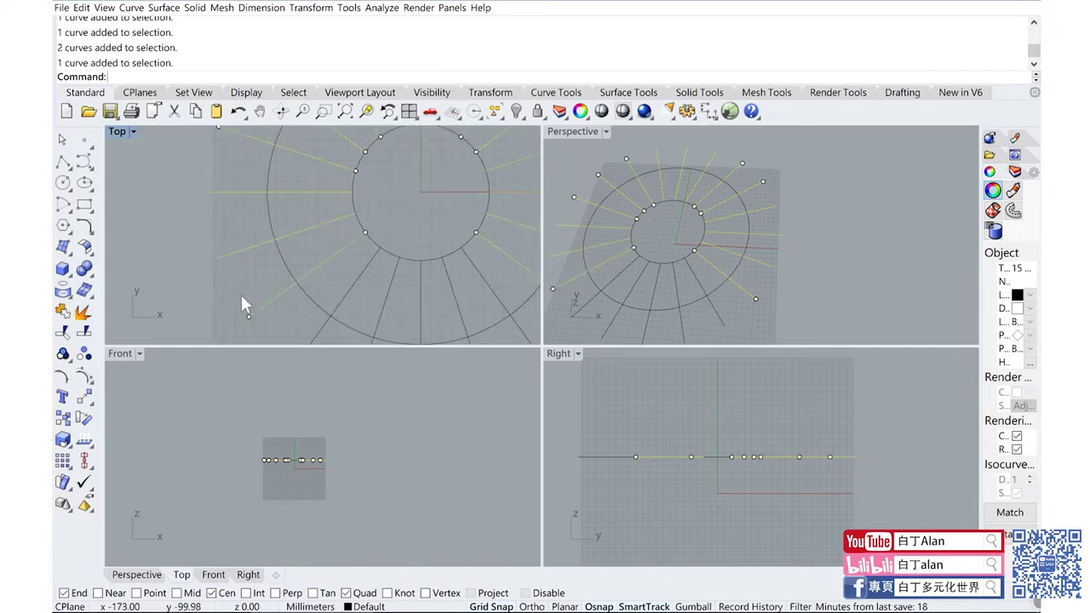
{"action": "scroll", "coordinate": [247, 298], "scroll_direction": "down", "scroll_amount": 2}
{"action": "scroll", "coordinate": [255, 298], "scroll_direction": "up", "scroll_amount": 2}
{"action": "left_click", "coordinate": [233, 294], "text": "shift"}
{"action": "scroll", "coordinate": [298, 303], "scroll_direction": "down", "scroll_amount": 2}
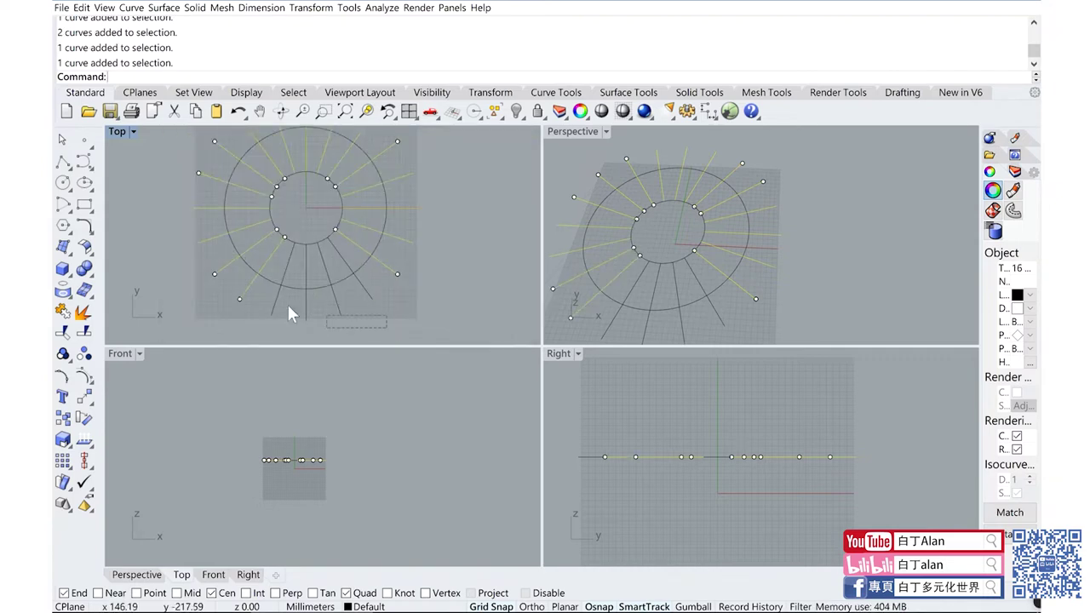
{"action": "left_click_drag", "start_coordinate": [288, 308], "coordinate": [263, 300], "text": "shift"}
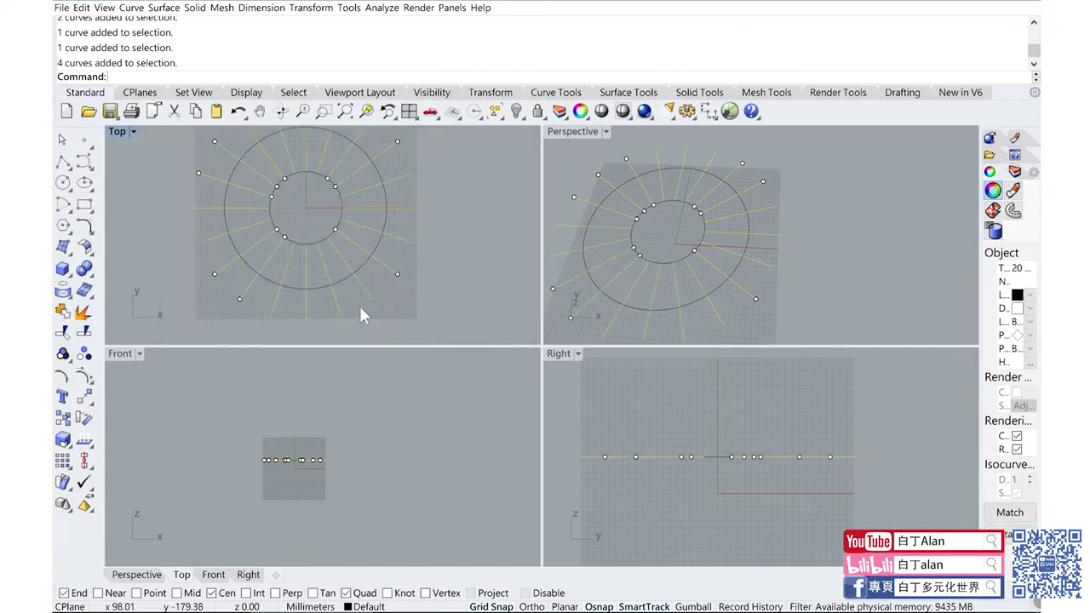
{"action": "key", "text": "shift"}
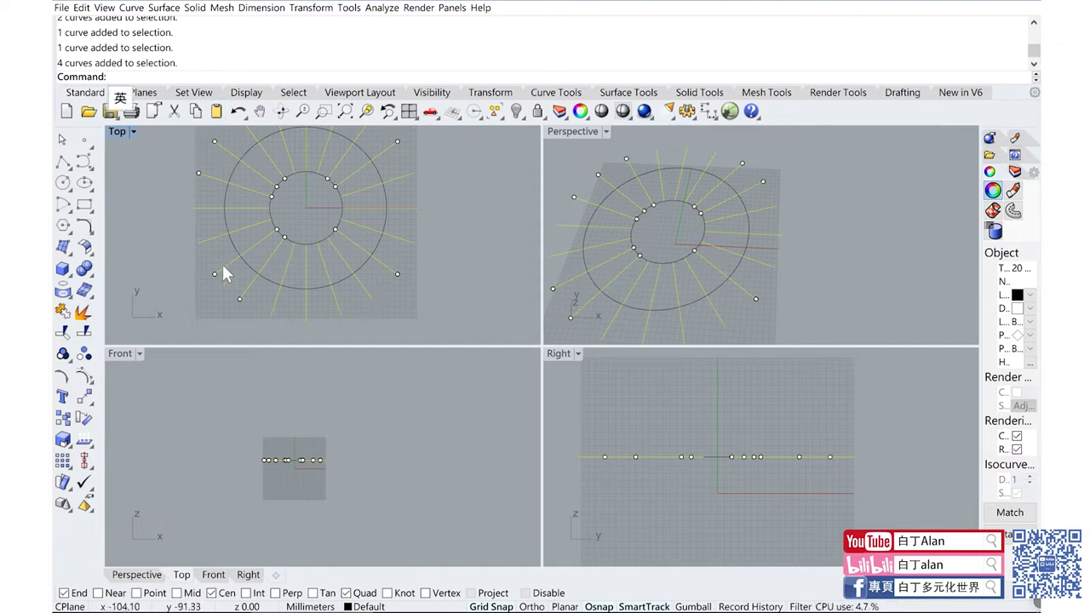
Step: Split the selected radial lines using both circles as cutting objects
{"action": "left_click", "coordinate": [84, 332]}
{"action": "scroll", "coordinate": [314, 262], "scroll_direction": "down", "scroll_amount": 2}
{"action": "scroll", "coordinate": [311, 287], "scroll_direction": "up", "scroll_amount": 3}
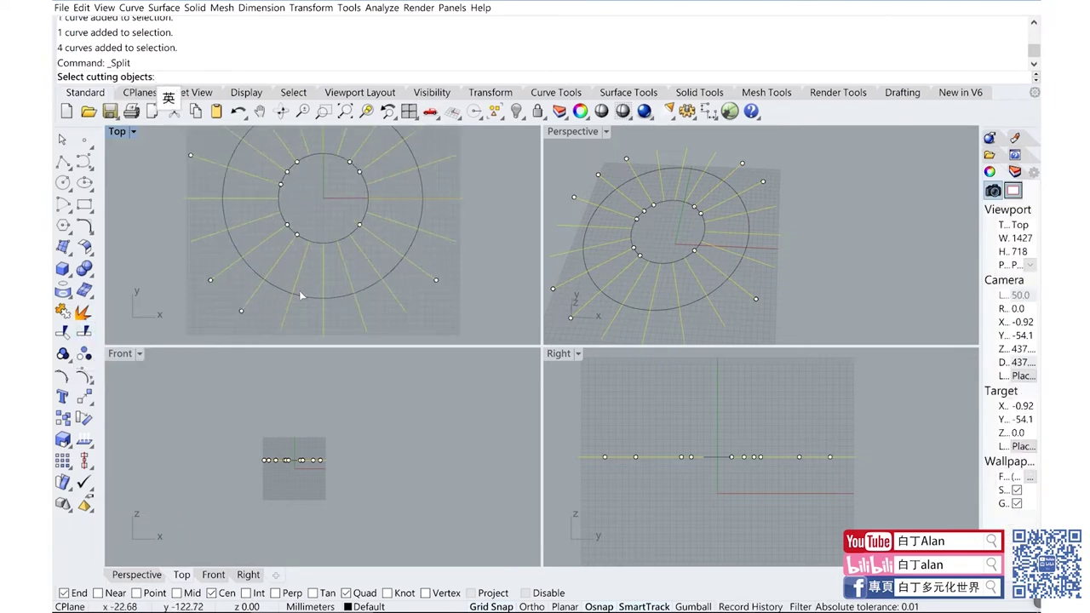
{"action": "scroll", "coordinate": [322, 292], "scroll_direction": "down", "scroll_amount": 2}
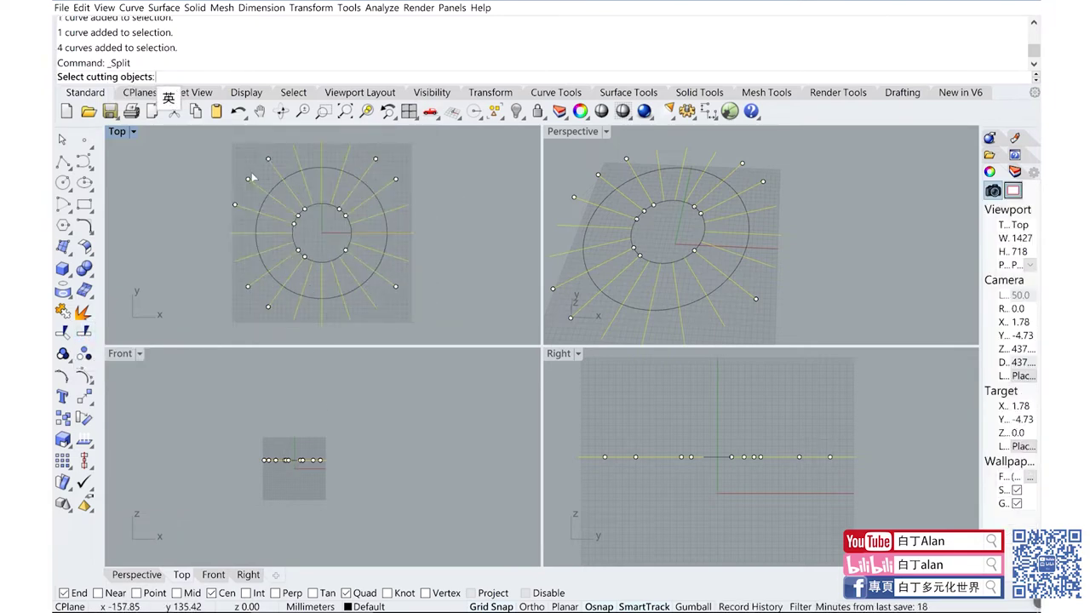
{"action": "left_click_drag", "start_coordinate": [251, 164], "coordinate": [395, 302]}
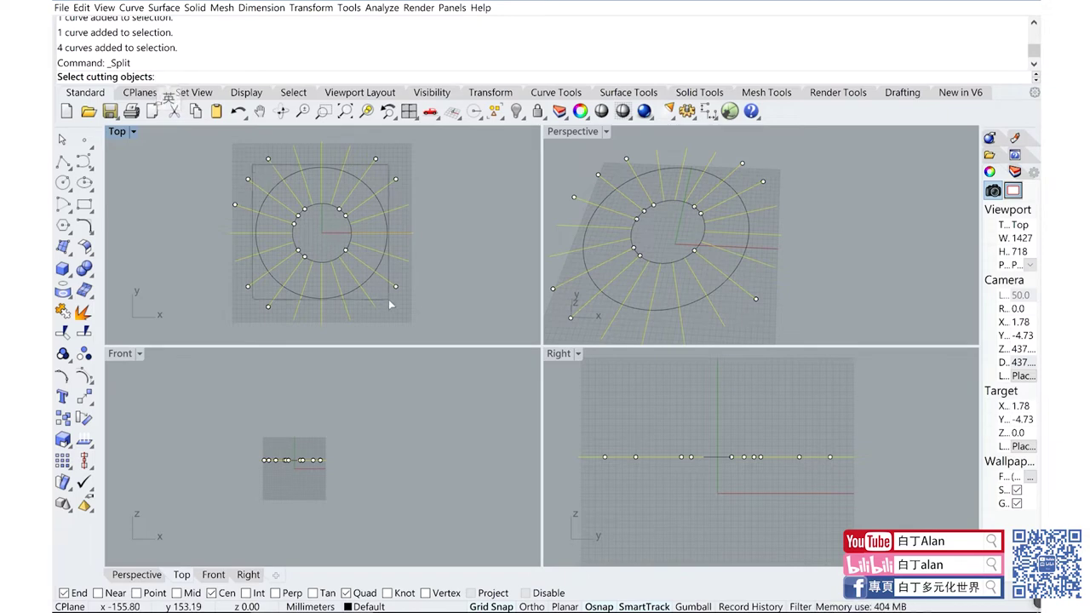
{"action": "key", "text": "Return"}
Step: Delete the spoke ends overhanging outside the outer circle all around the ring
{"action": "left_click", "coordinate": [407, 263]}
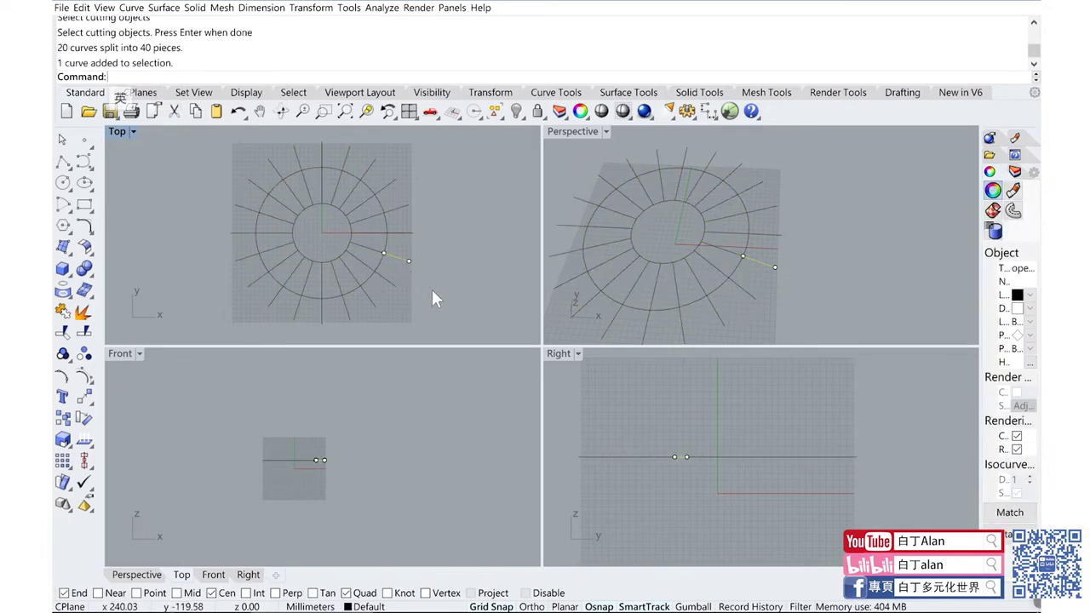
{"action": "left_click_drag", "start_coordinate": [431, 287], "coordinate": [406, 166]}
{"action": "key", "text": "Delete"}
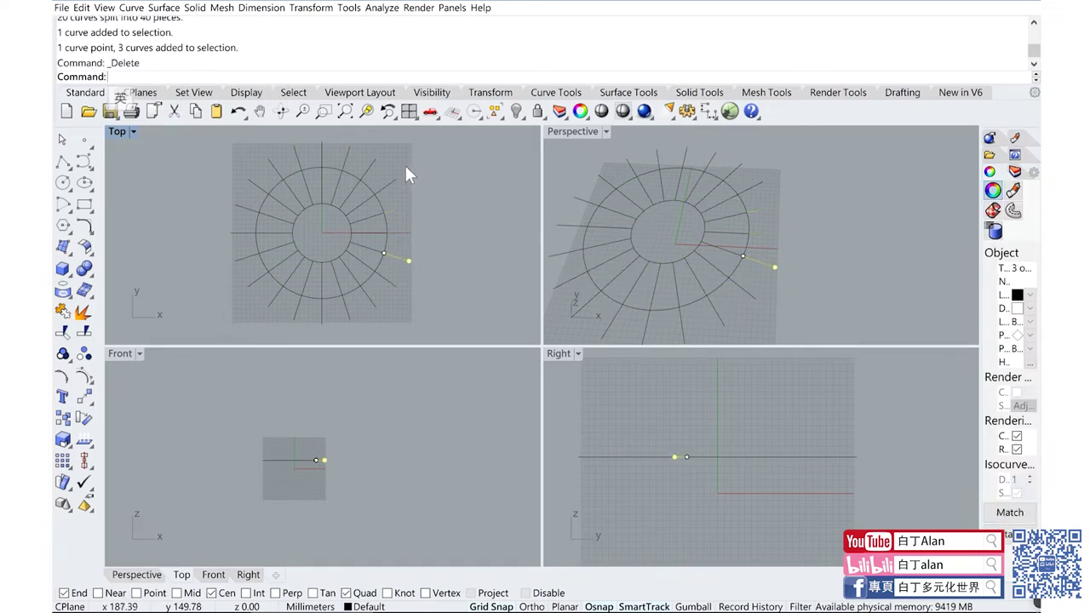
{"action": "left_click", "coordinate": [385, 164]}
{"action": "key", "text": "Delete"}
{"action": "mouse_move", "coordinate": [386, 168]}
{"action": "left_mouse_down"}
{"action": "mouse_move", "coordinate": [347, 137]}
{"action": "mouse_move", "coordinate": [262, 153]}
{"action": "left_mouse_up"}
{"action": "key", "text": "Delete"}
{"action": "key", "text": "Delete"}
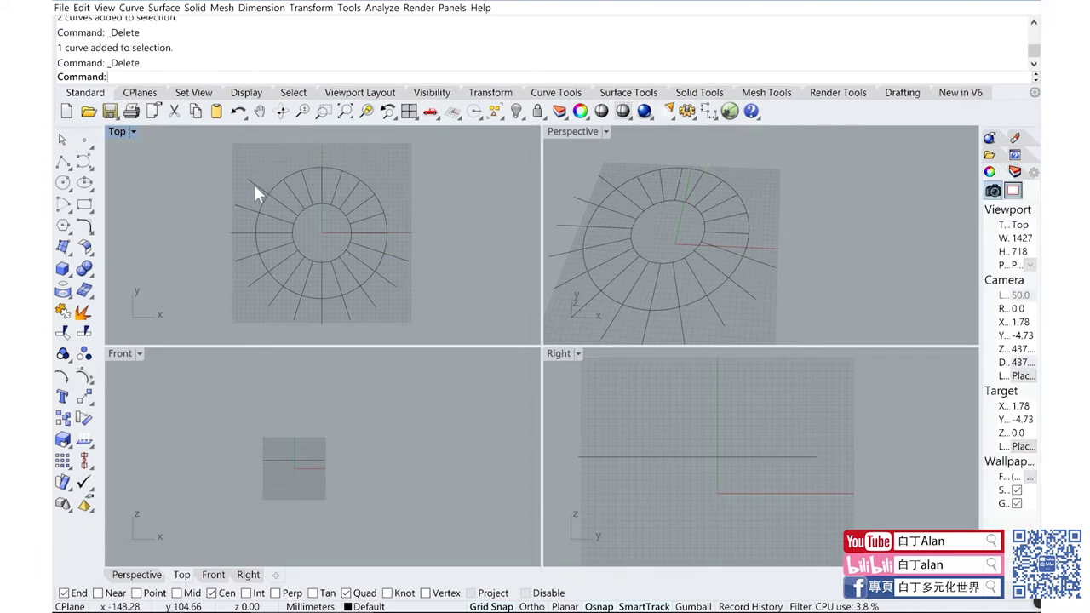
{"action": "left_click", "coordinate": [226, 240]}
{"action": "key", "text": "Delete"}
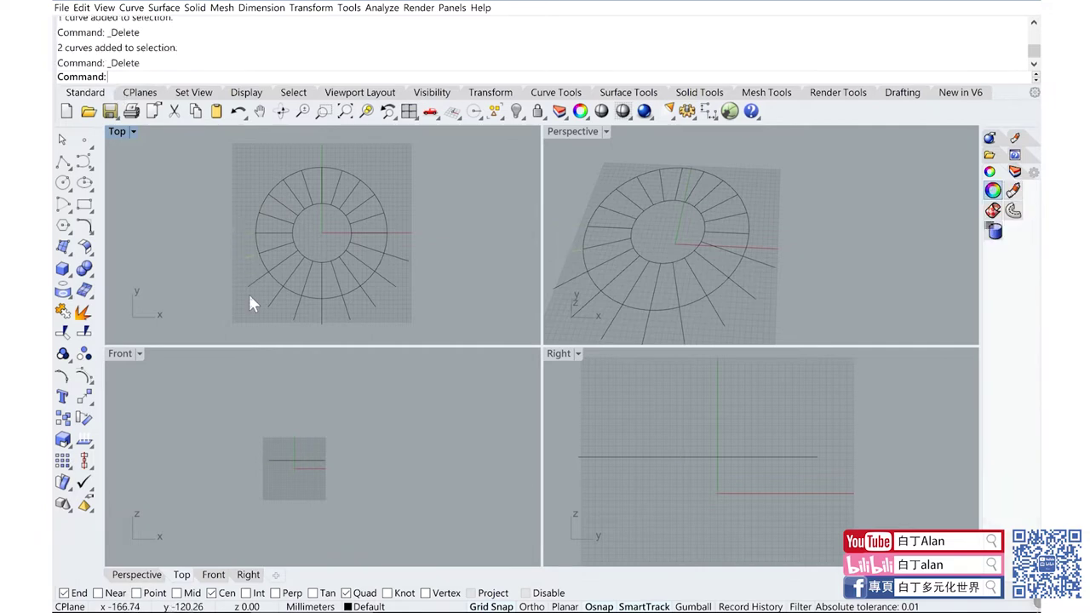
{"action": "left_click_drag", "start_coordinate": [283, 319], "coordinate": [271, 305]}
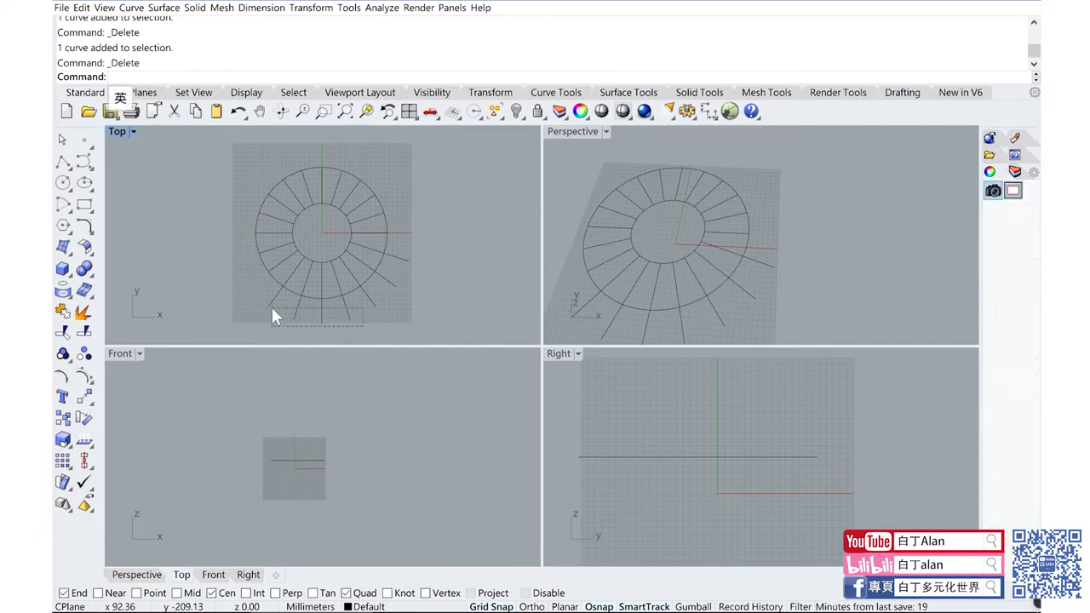
{"action": "key", "text": "Delete"}
{"action": "mouse_move", "coordinate": [411, 293]}
{"action": "left_mouse_down"}
{"action": "mouse_move", "coordinate": [386, 266]}
{"action": "mouse_move", "coordinate": [412, 268]}
{"action": "left_mouse_up"}
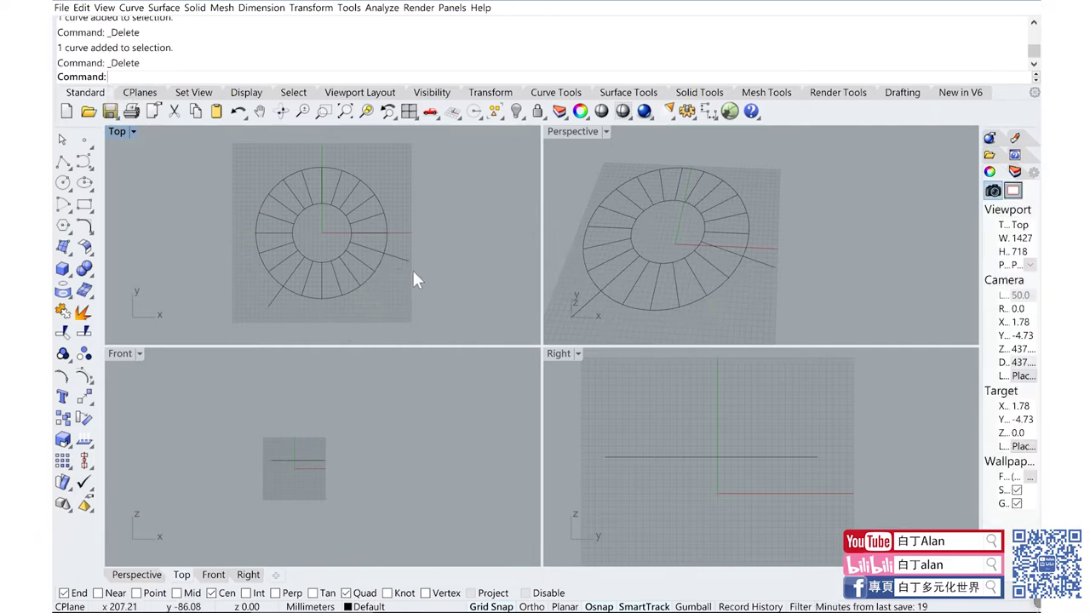
{"action": "key", "text": "Delete"}
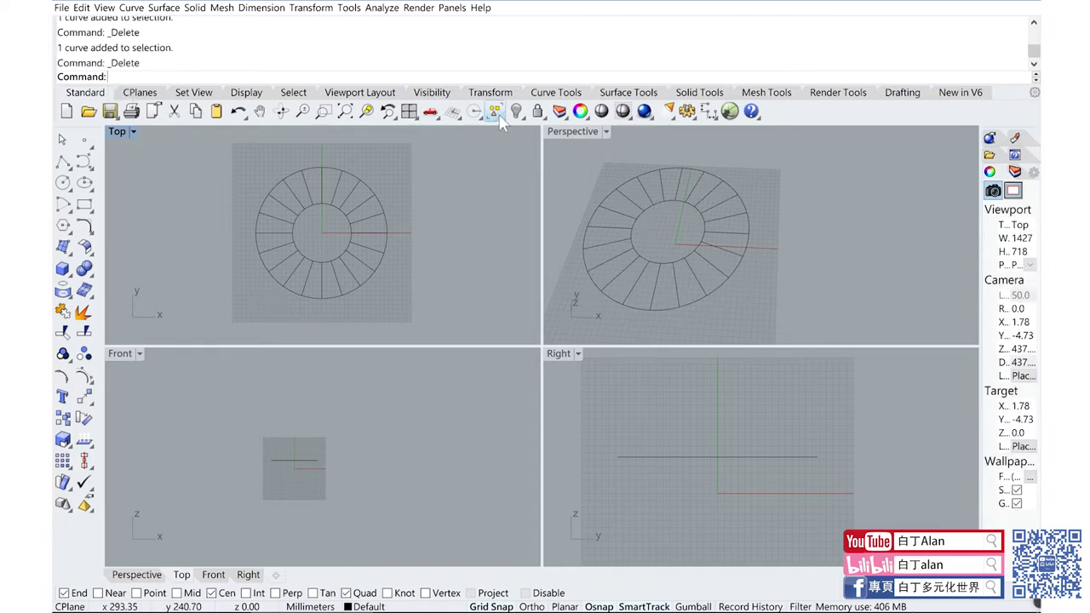
Step: Show the hidden objects again and delete the long radial lines
{"action": "right_click", "coordinate": [516, 111]}
{"action": "left_click", "coordinate": [284, 478]}
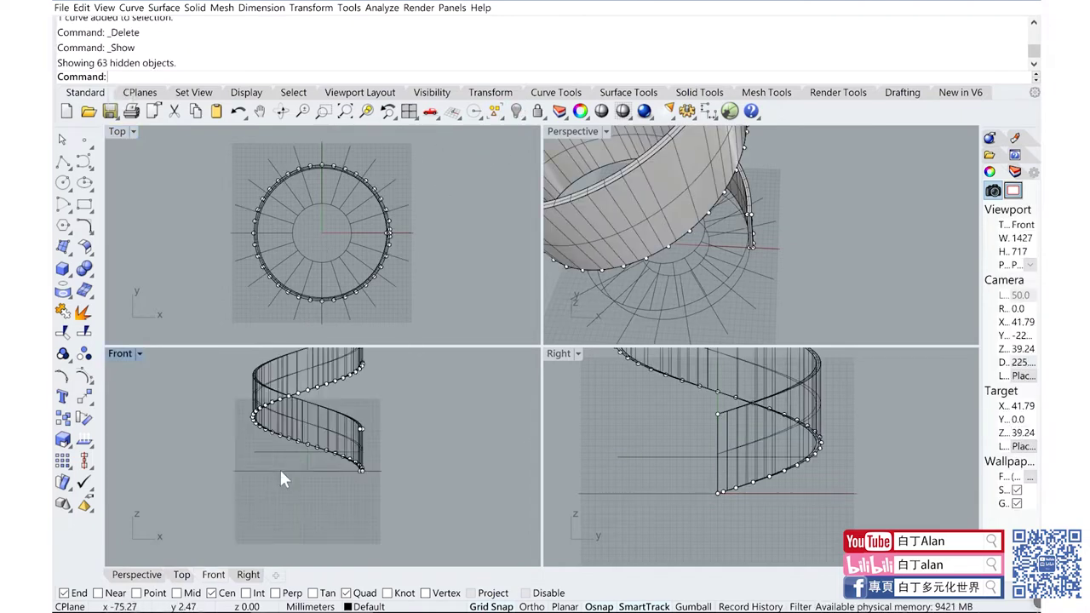
{"action": "left_click_drag", "start_coordinate": [219, 466], "coordinate": [408, 506]}
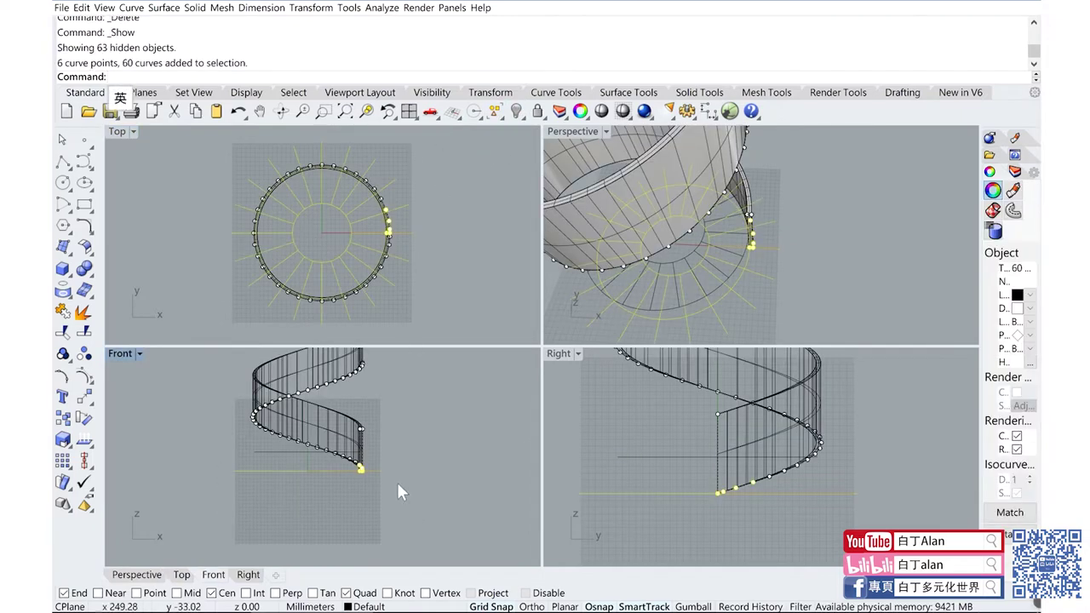
{"action": "left_click", "coordinate": [219, 495]}
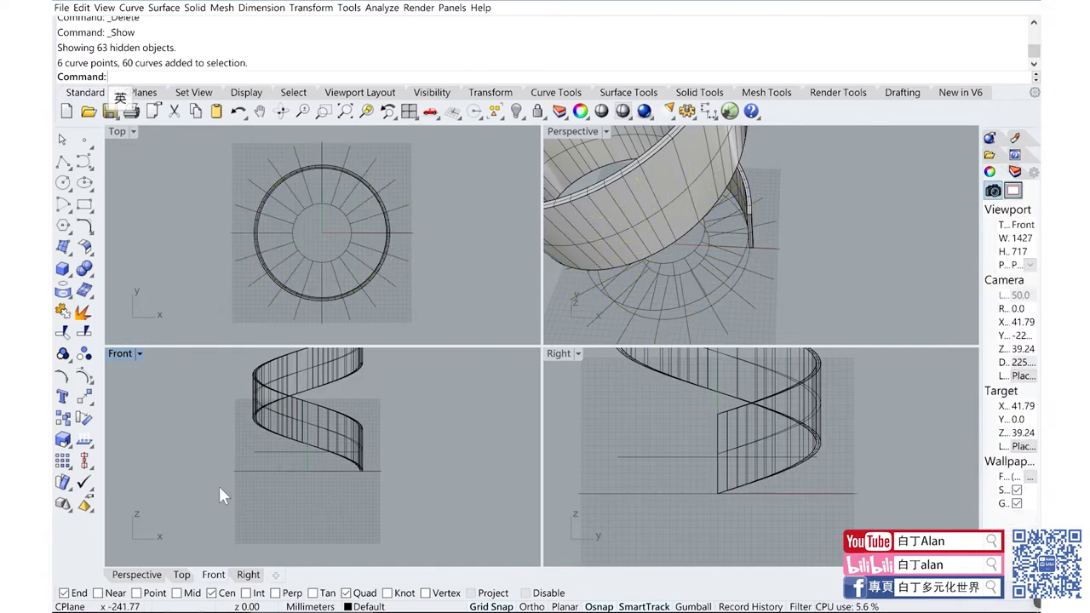
{"action": "left_click_drag", "start_coordinate": [225, 467], "coordinate": [393, 497]}
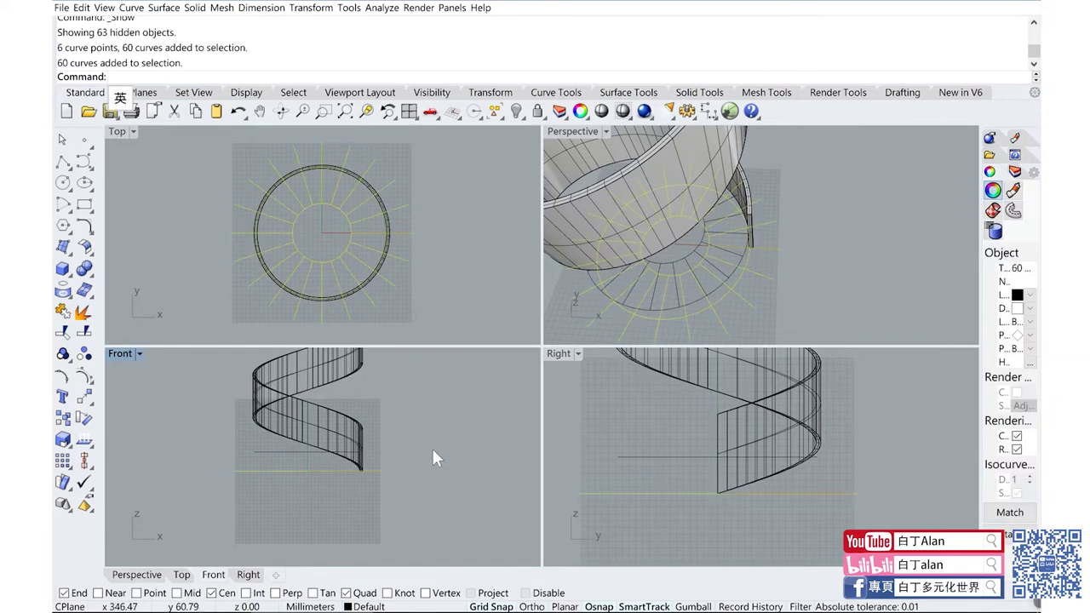
{"action": "key", "text": "Delete"}
Step: Copy the 60 pad outlines and move them from an endpoint down to ground level
{"action": "left_click_drag", "start_coordinate": [380, 458], "coordinate": [257, 459]}
{"action": "scroll", "coordinate": [279, 460], "scroll_direction": "up", "scroll_amount": 3}
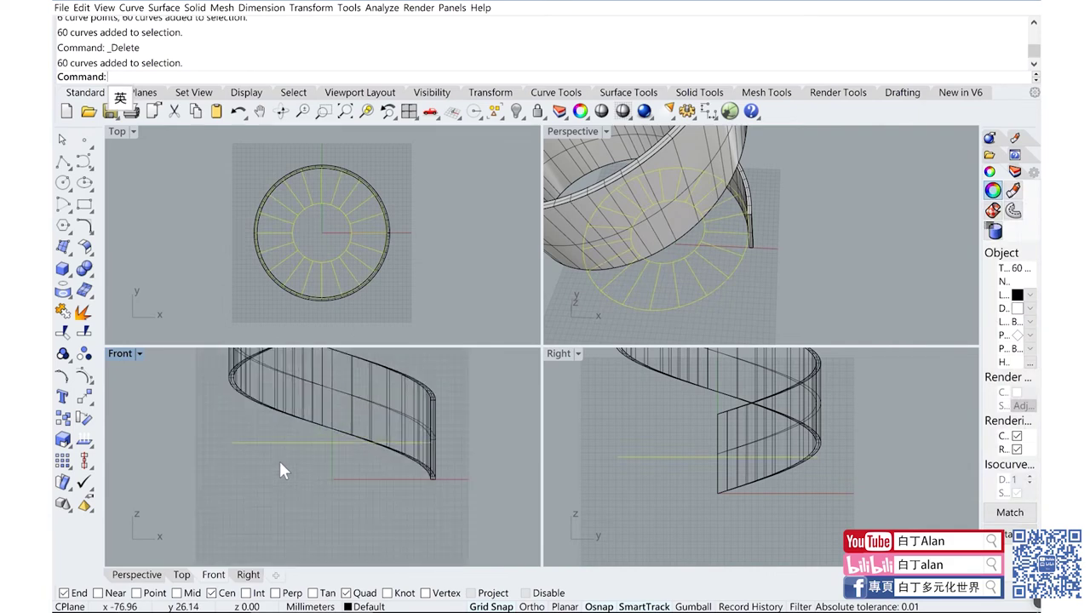
{"action": "key", "text": "ctrl+c"}
{"action": "left_click", "coordinate": [83, 397]}
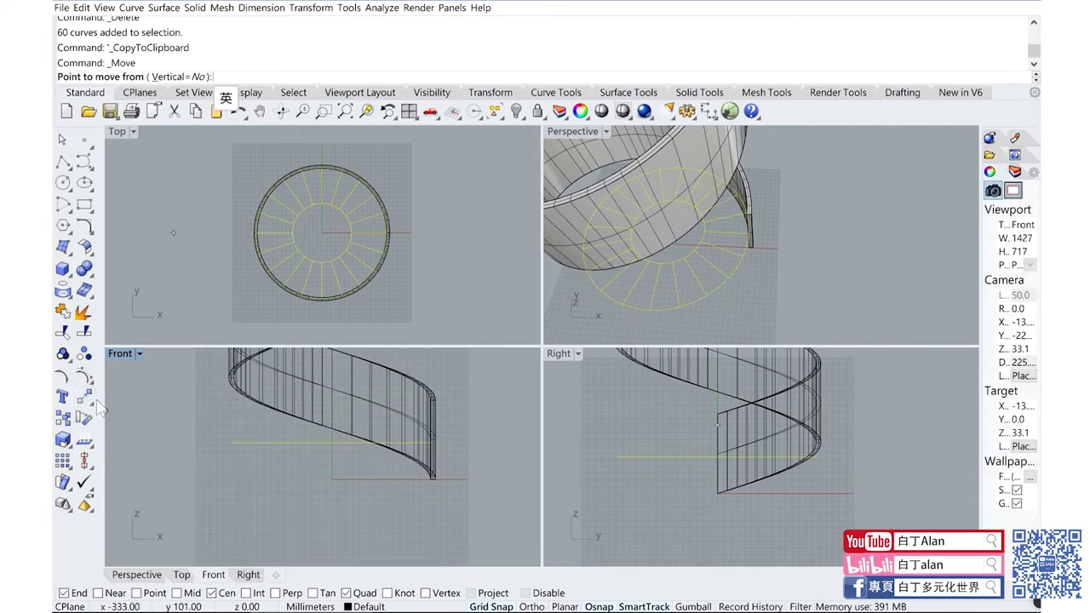
{"action": "right_click", "coordinate": [148, 415]}
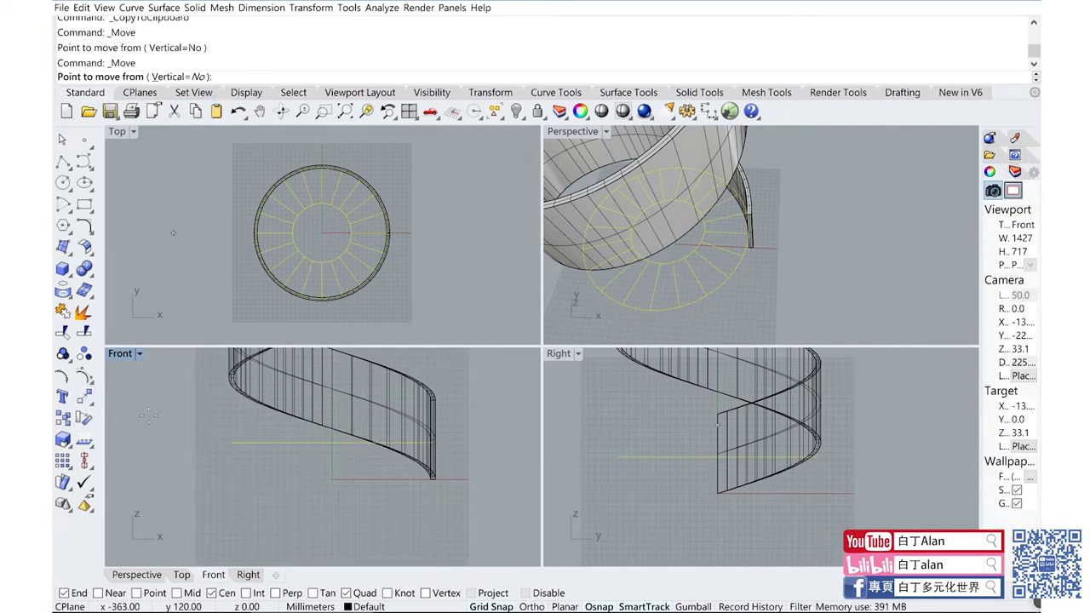
{"action": "left_click", "coordinate": [230, 443]}
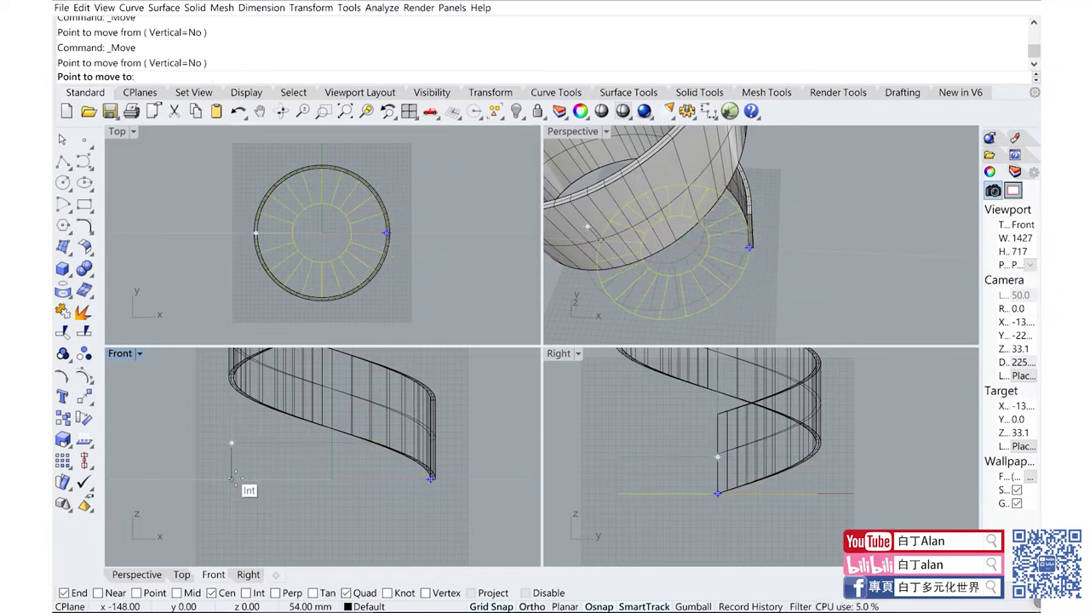
{"action": "left_click", "coordinate": [231, 479]}
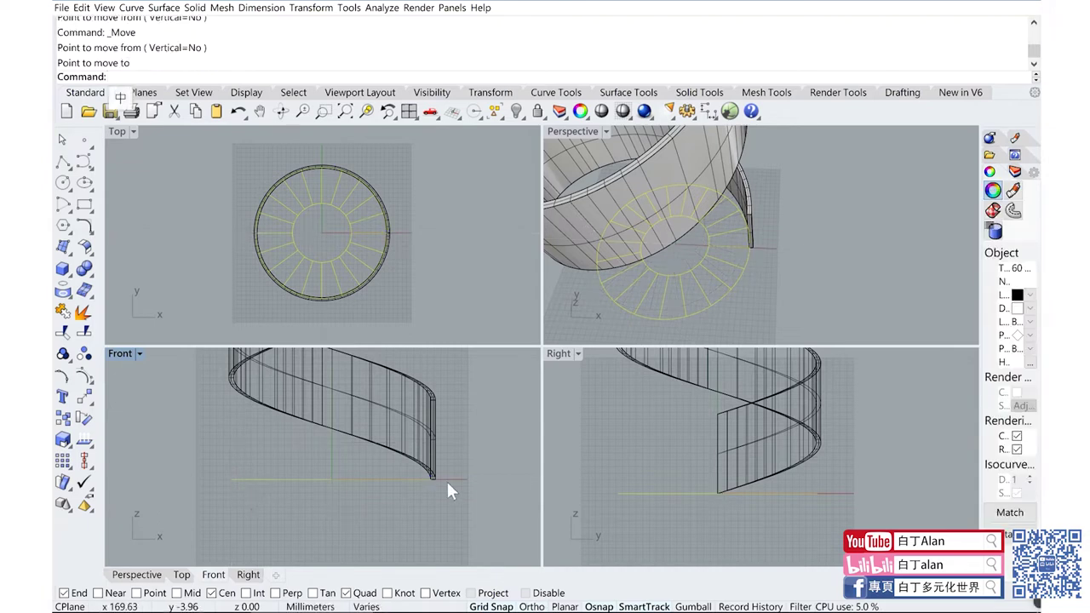
Step: Paste the copied pad outlines back at their original height
{"action": "scroll", "coordinate": [439, 477], "scroll_direction": "down", "scroll_amount": 1}
{"action": "scroll", "coordinate": [442, 500], "scroll_direction": "down", "scroll_amount": 1}
{"action": "left_click", "coordinate": [309, 474]}
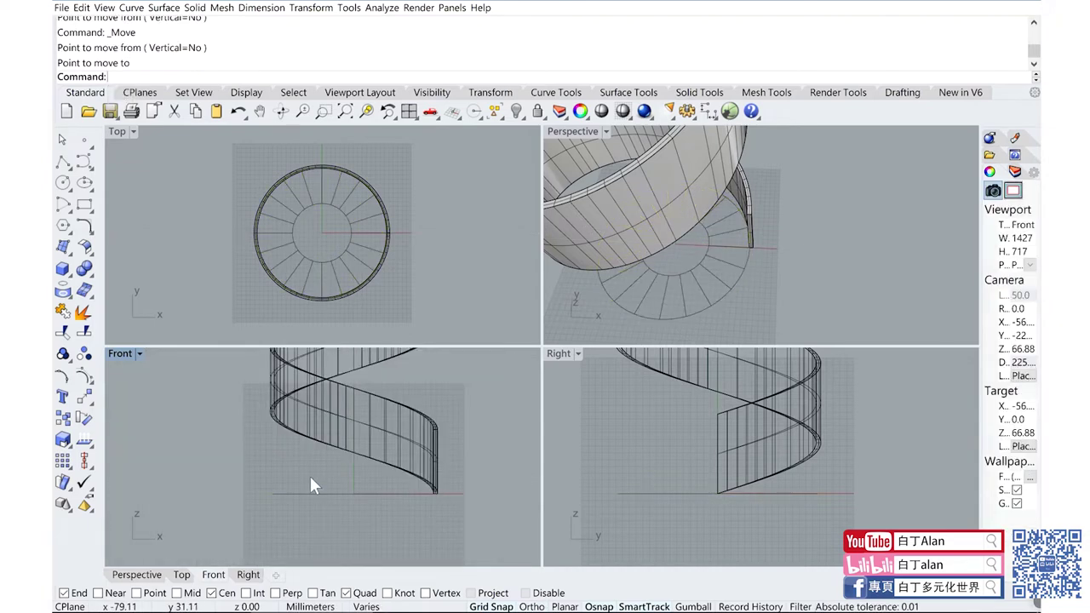
{"action": "key", "text": "ctrl+v"}
{"action": "key", "text": "Escape"}
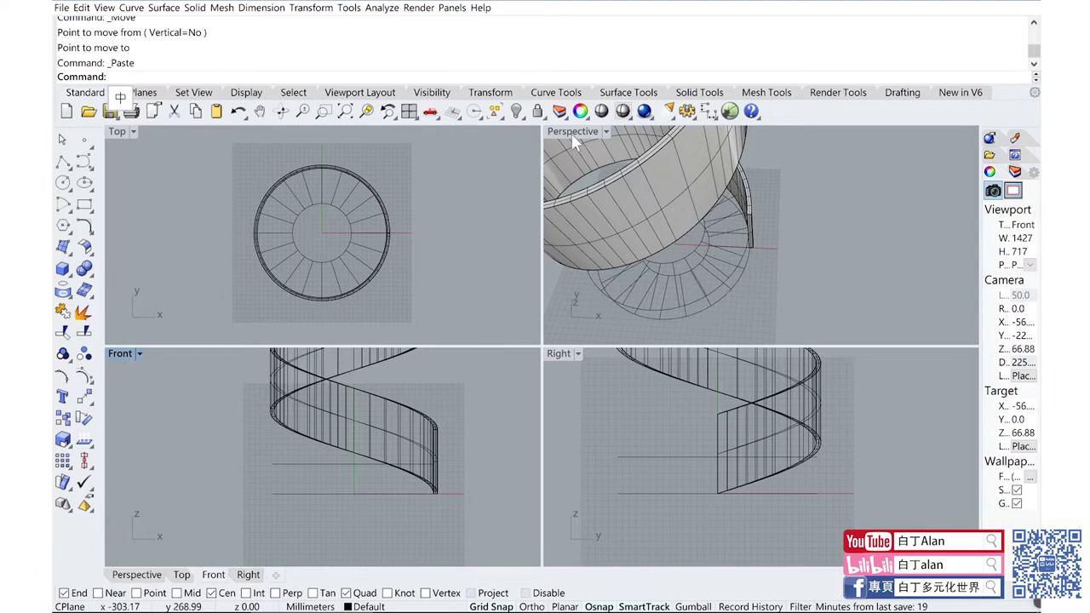
Step: Maximize the Perspective view, orbit around the spiral stair and select two pad outlines
{"action": "double_click", "coordinate": [571, 133]}
{"action": "right_click_drag", "start_coordinate": [571, 133], "coordinate": [424, 309]}
{"action": "scroll", "coordinate": [379, 322], "scroll_direction": "up", "scroll_amount": 2}
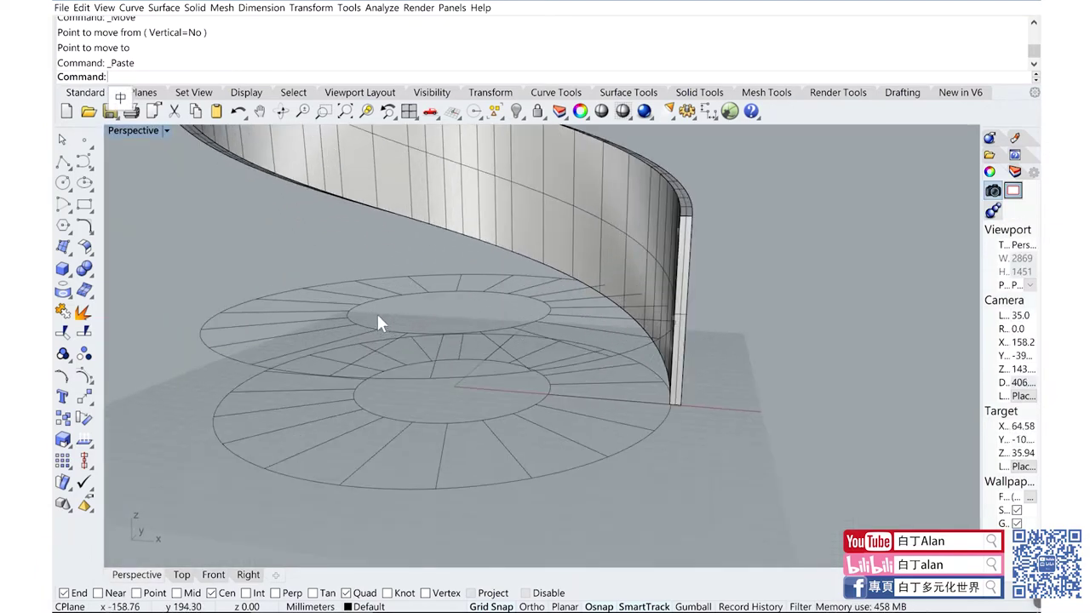
{"action": "scroll", "coordinate": [381, 310], "scroll_direction": "up", "scroll_amount": 2}
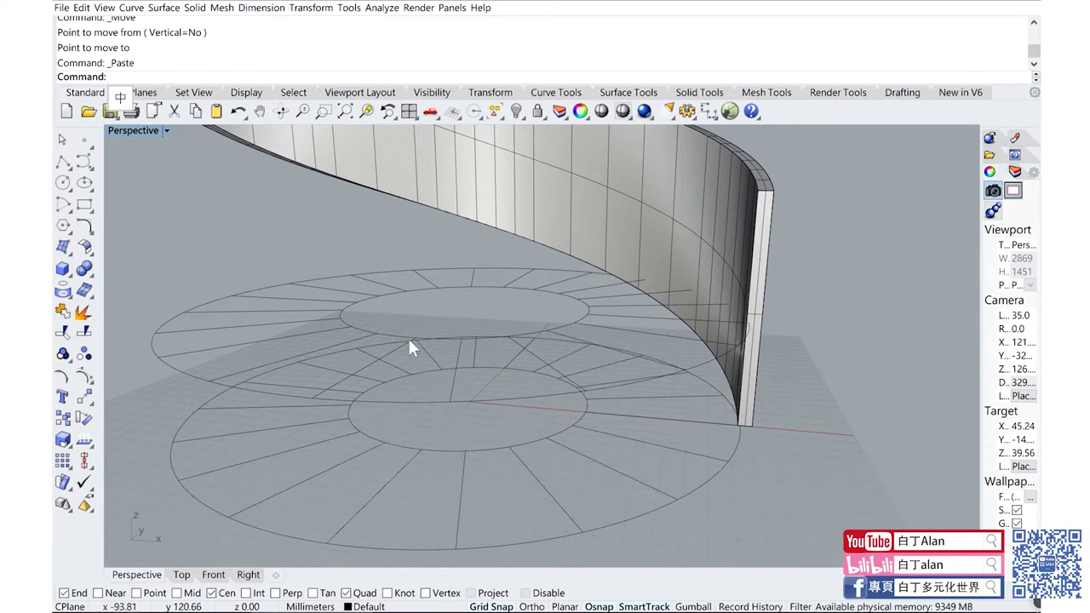
{"action": "mouse_move", "coordinate": [408, 336]}
{"action": "right_mouse_down"}
{"action": "mouse_move", "coordinate": [407, 309]}
{"action": "mouse_move", "coordinate": [390, 323]}
{"action": "right_mouse_up"}
{"action": "left_click", "coordinate": [414, 301]}
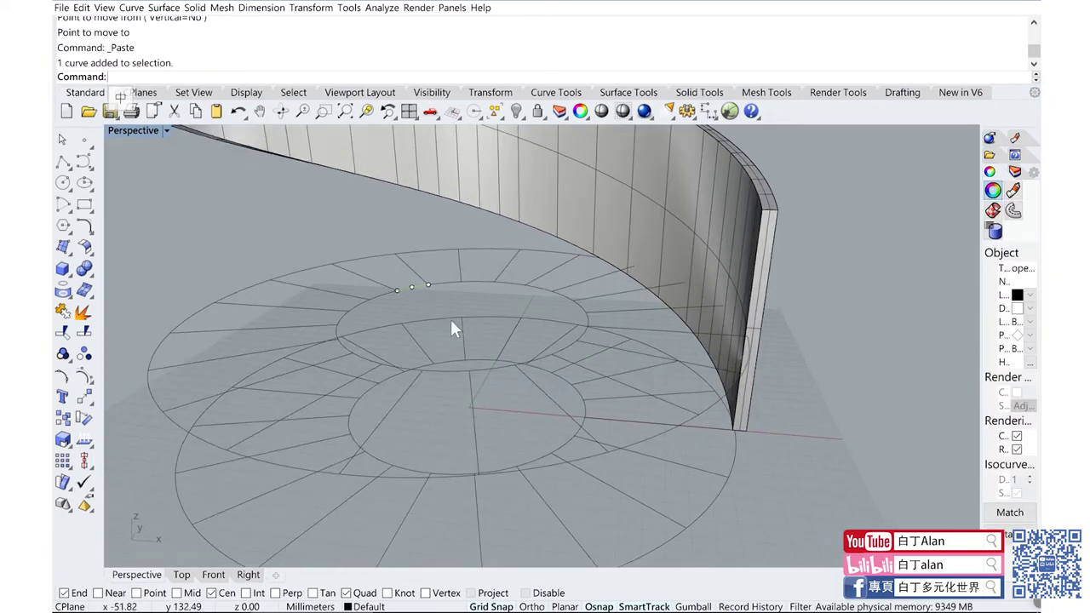
{"action": "left_click", "coordinate": [396, 322]}
Step: Back in four views, delete two arc curves chosen from overlapping picks
{"action": "double_click", "coordinate": [133, 130]}
{"action": "scroll", "coordinate": [309, 195], "scroll_direction": "down", "scroll_amount": 1}
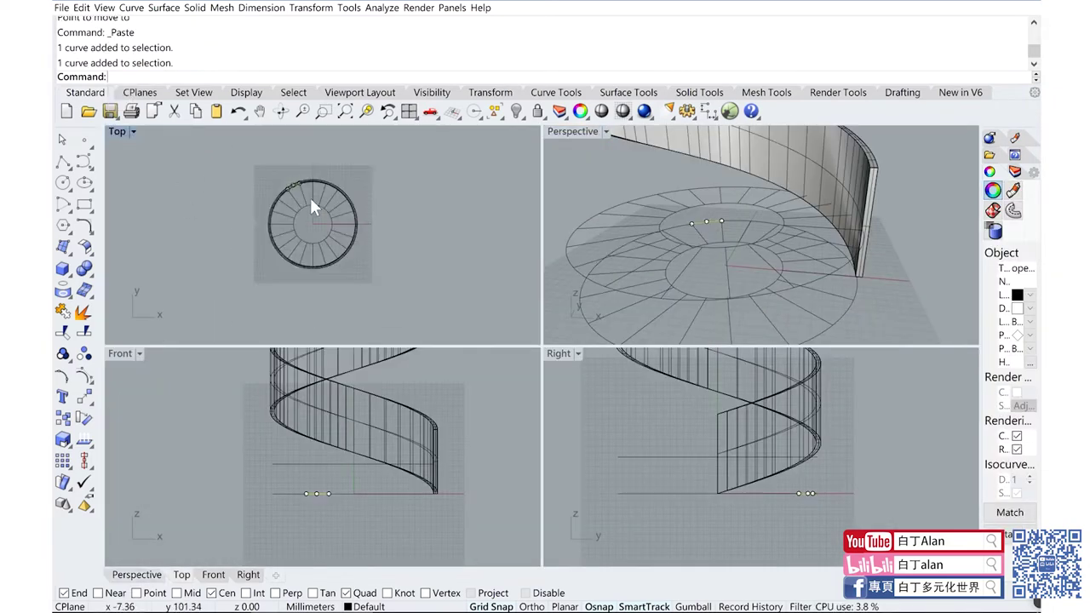
{"action": "scroll", "coordinate": [307, 208], "scroll_direction": "up", "scroll_amount": 3}
{"action": "scroll", "coordinate": [309, 202], "scroll_direction": "up", "scroll_amount": 2}
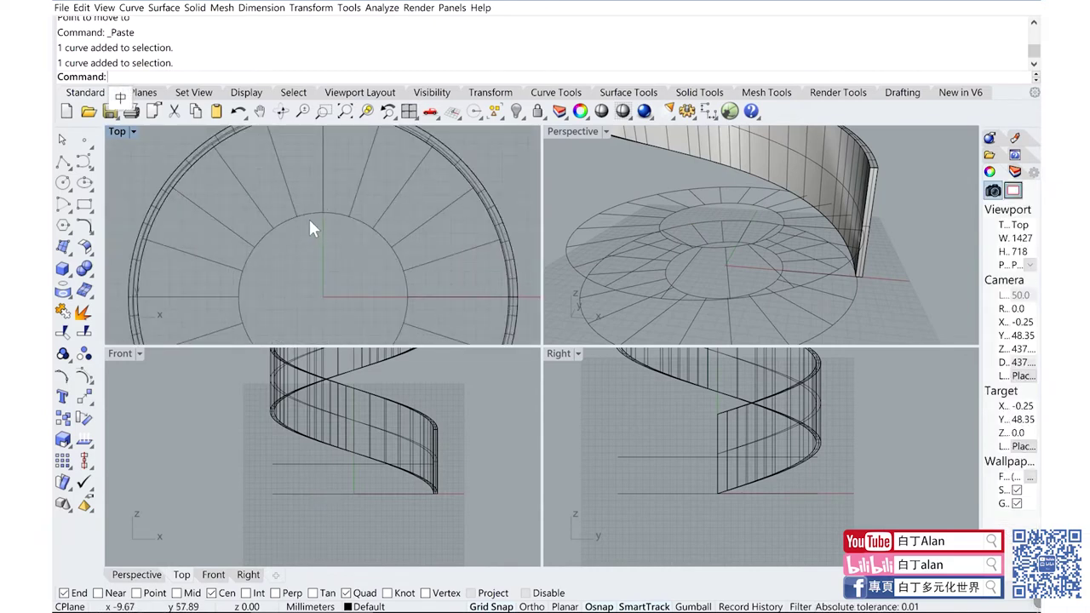
{"action": "left_click", "coordinate": [309, 213]}
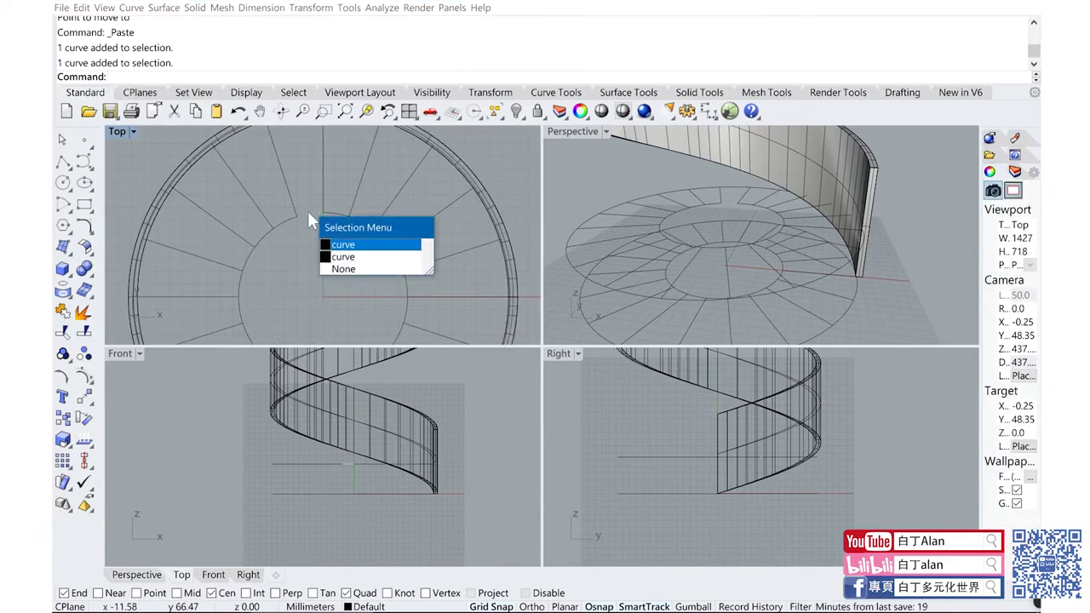
{"action": "key", "text": "Return"}
{"action": "key", "text": "Delete"}
{"action": "scroll", "coordinate": [319, 223], "scroll_direction": "down", "scroll_amount": 2}
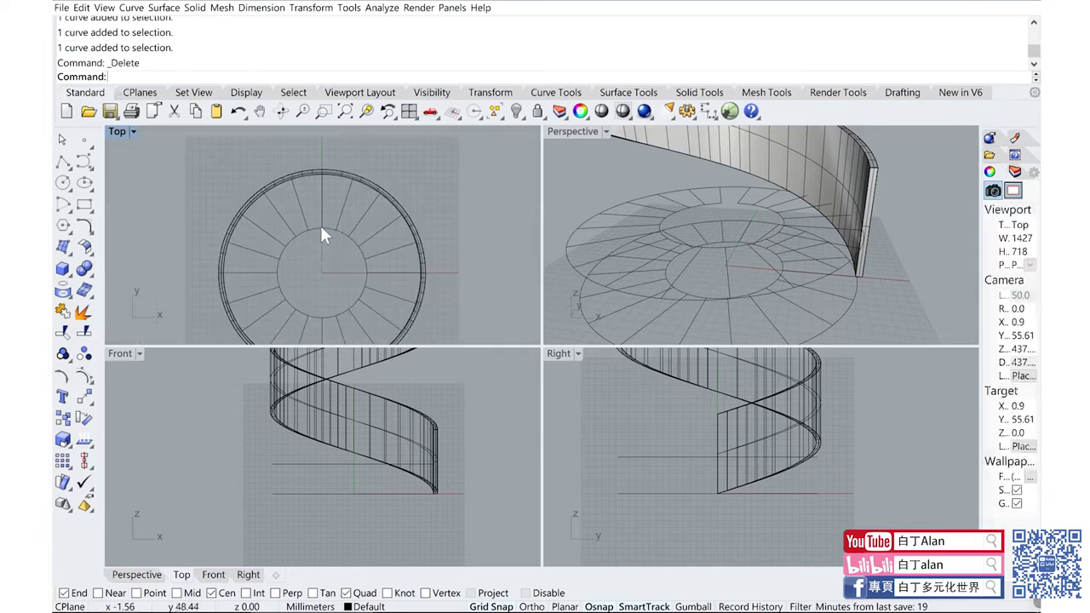
{"action": "scroll", "coordinate": [301, 168], "scroll_direction": "up", "scroll_amount": 3}
{"action": "left_click", "coordinate": [317, 190]}
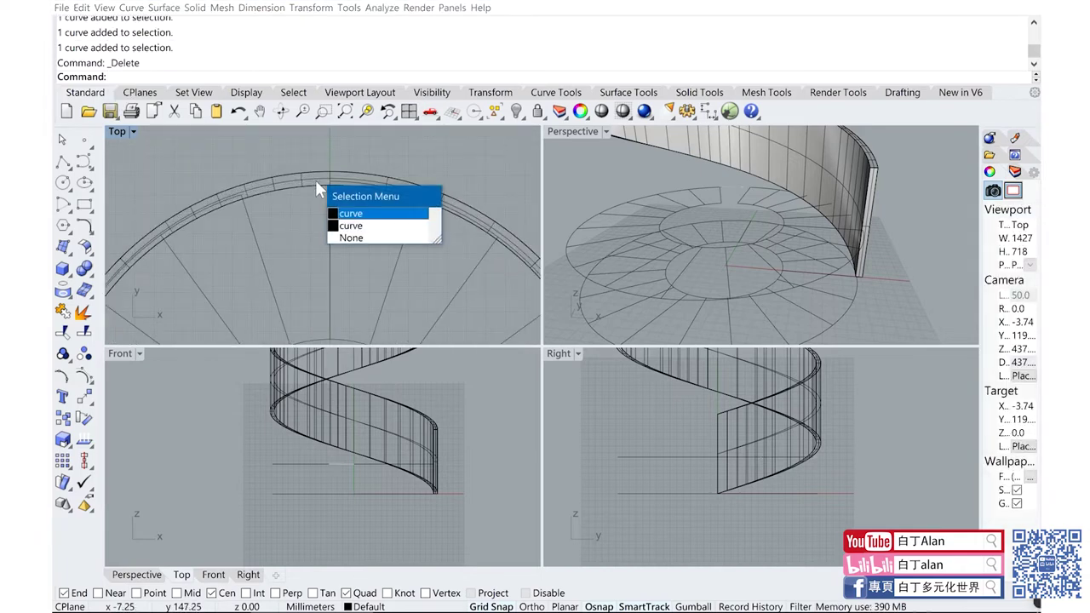
{"action": "left_click", "coordinate": [351, 213]}
{"action": "key", "text": "Delete"}
Step: Delete a curve on the outer ring of the wheel
{"action": "right_click_drag", "start_coordinate": [750, 204], "coordinate": [714, 185]}
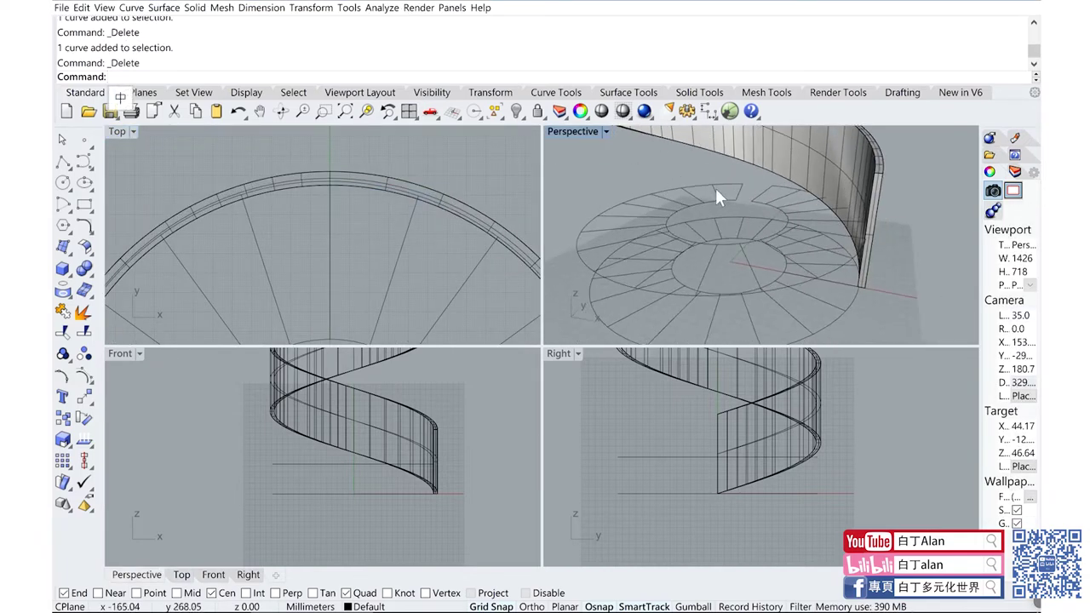
{"action": "scroll", "coordinate": [715, 186], "scroll_direction": "up", "scroll_amount": 2}
{"action": "scroll", "coordinate": [713, 181], "scroll_direction": "up", "scroll_amount": 2}
{"action": "scroll", "coordinate": [712, 196], "scroll_direction": "up", "scroll_amount": 2}
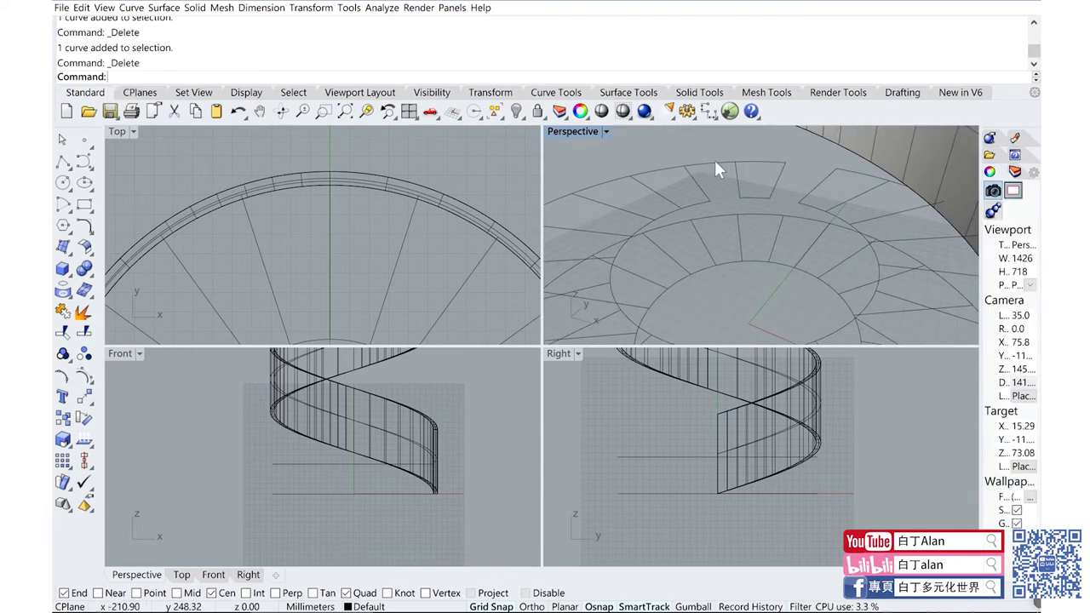
{"action": "scroll", "coordinate": [713, 189], "scroll_direction": "down", "scroll_amount": 2}
{"action": "left_click", "coordinate": [632, 176]}
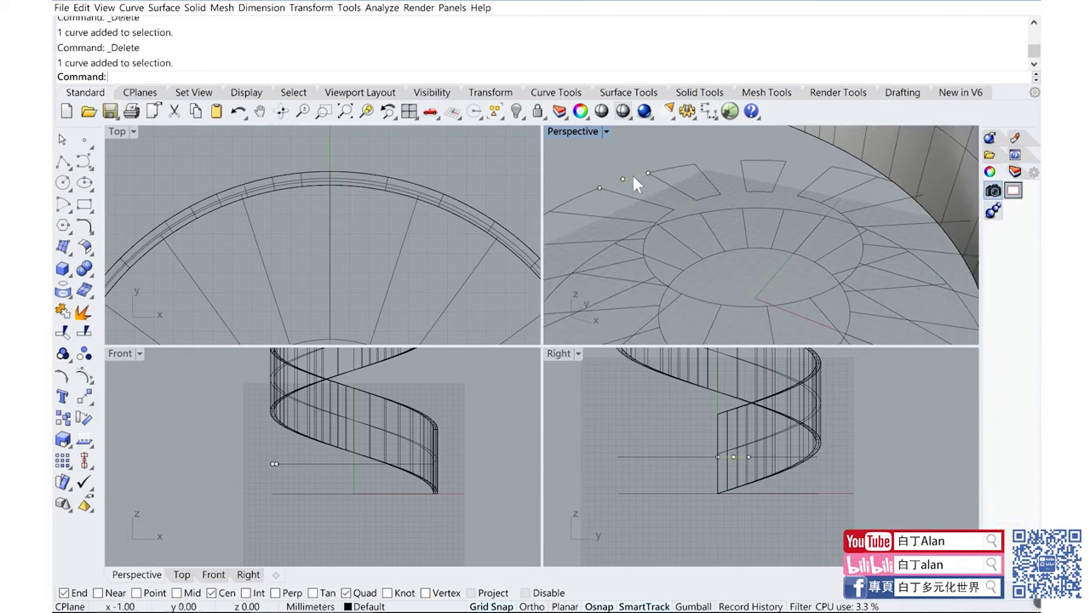
{"action": "scroll", "coordinate": [630, 183], "scroll_direction": "down", "scroll_amount": 2}
{"action": "key", "text": "Delete"}
Step: From a steeper view, delete an outer-edge curve and two inner pad segments
{"action": "mouse_move", "coordinate": [626, 225]}
{"action": "right_mouse_down"}
{"action": "mouse_move", "coordinate": [674, 220]}
{"action": "mouse_move", "coordinate": [657, 236]}
{"action": "mouse_move", "coordinate": [740, 232]}
{"action": "right_mouse_up"}
{"action": "left_click", "coordinate": [579, 266]}
{"action": "key", "text": "Delete"}
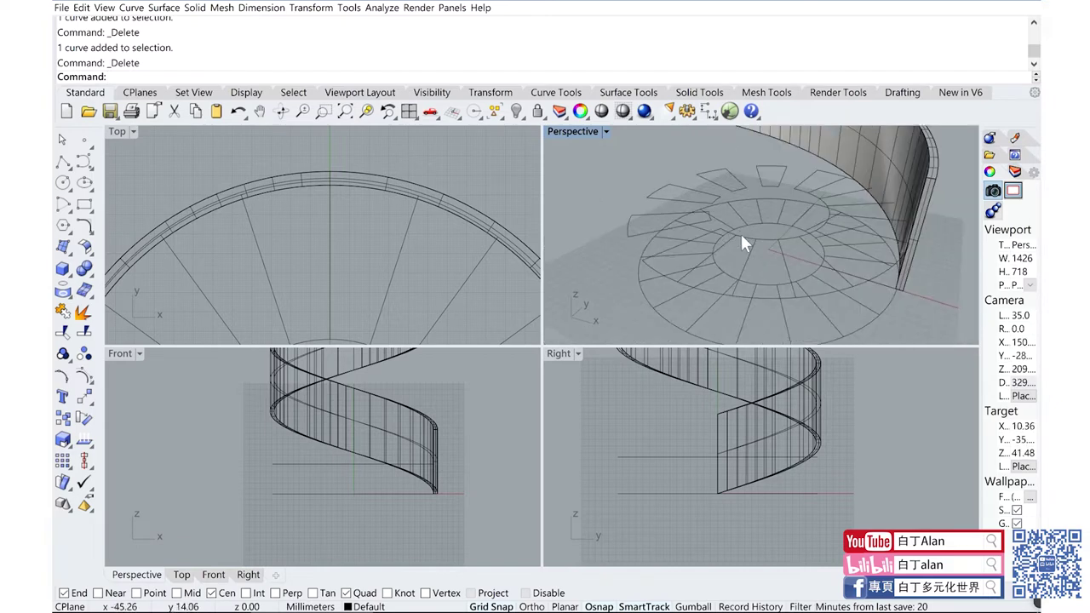
{"action": "left_click", "coordinate": [733, 251]}
{"action": "key", "text": "Delete"}
{"action": "left_click", "coordinate": [706, 289]}
{"action": "key", "text": "Delete"}
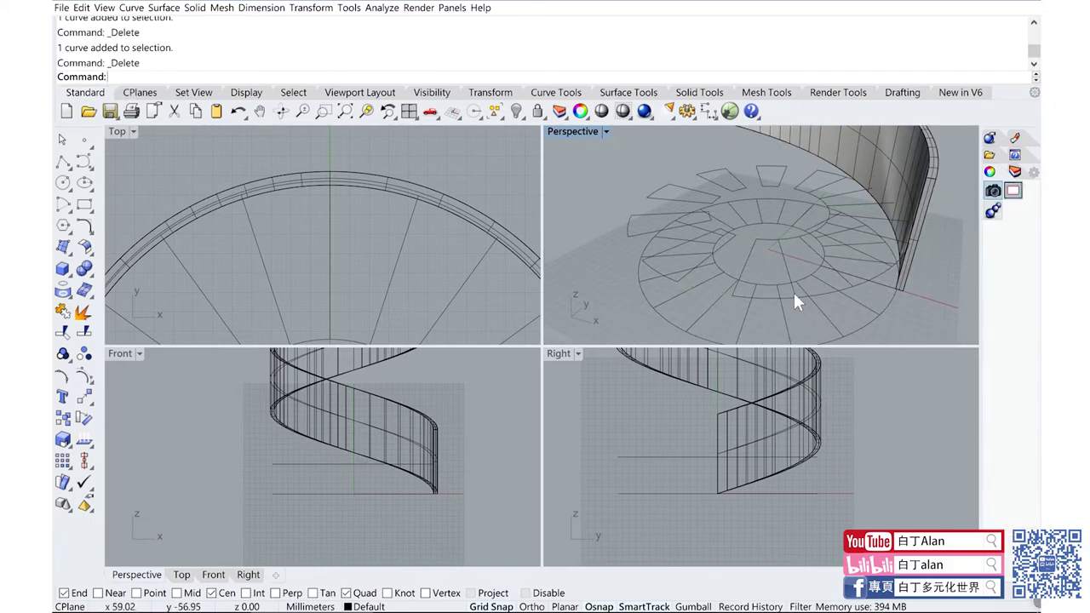
Step: Delete a small inner pad curve and an overlapping curve near the wall
{"action": "left_click", "coordinate": [794, 238]}
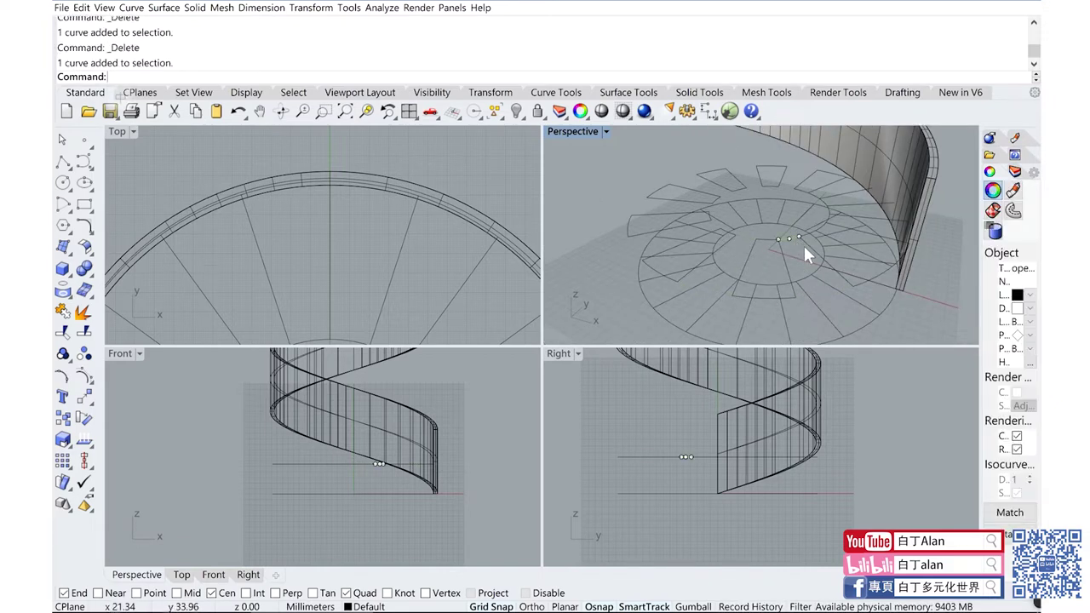
{"action": "scroll", "coordinate": [823, 224], "scroll_direction": "up", "scroll_amount": 3}
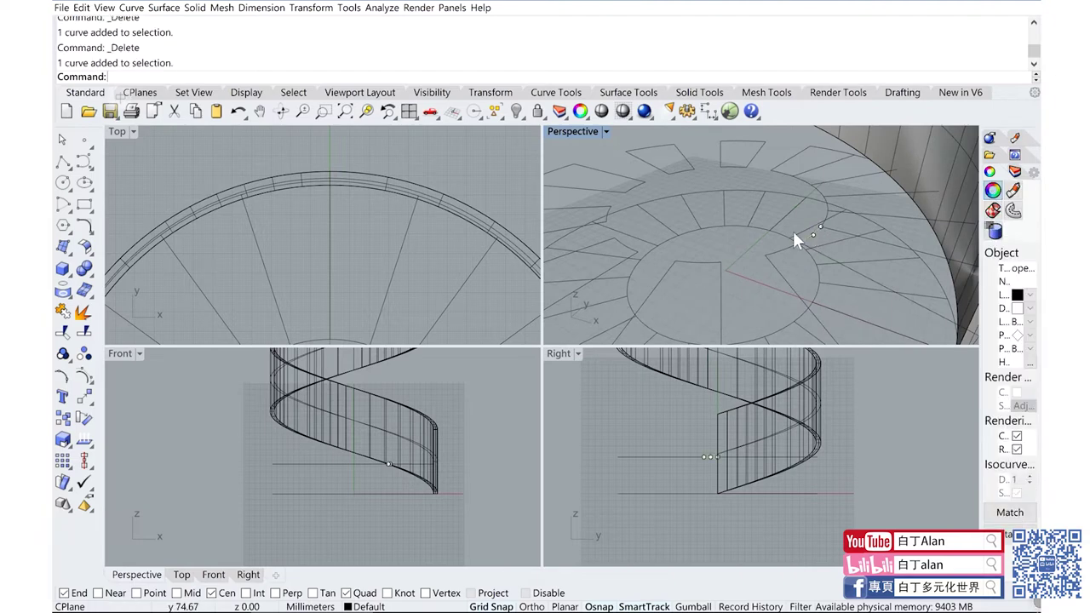
{"action": "scroll", "coordinate": [818, 247], "scroll_direction": "up", "scroll_amount": 2}
{"action": "scroll", "coordinate": [848, 258], "scroll_direction": "up", "scroll_amount": 2}
{"action": "key", "text": "Delete"}
{"action": "left_click", "coordinate": [859, 273]}
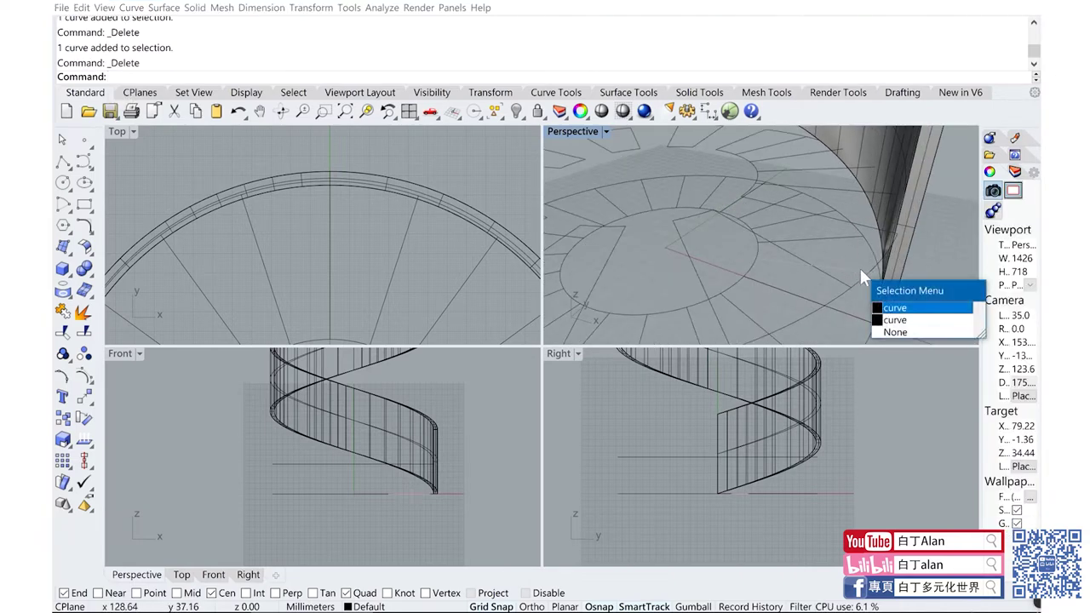
{"action": "left_click", "coordinate": [894, 319]}
{"action": "double_click", "coordinate": [583, 131]}
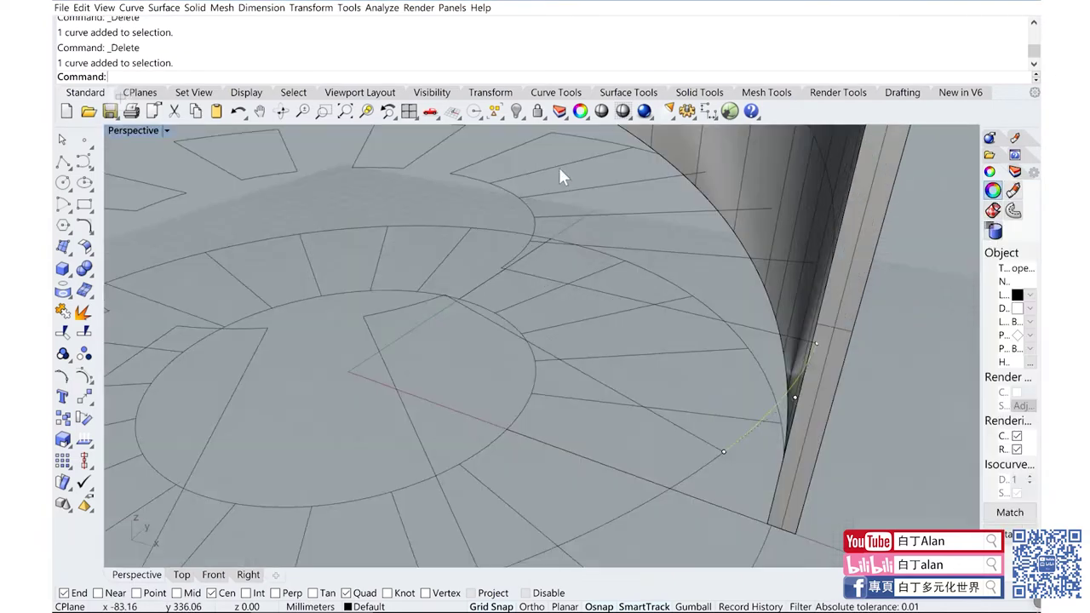
{"action": "mouse_move", "coordinate": [561, 177]}
{"action": "right_mouse_down"}
{"action": "mouse_move", "coordinate": [540, 272]}
{"action": "mouse_move", "coordinate": [591, 316]}
{"action": "mouse_move", "coordinate": [536, 244]}
{"action": "right_mouse_up"}
{"action": "key", "text": "Delete"}
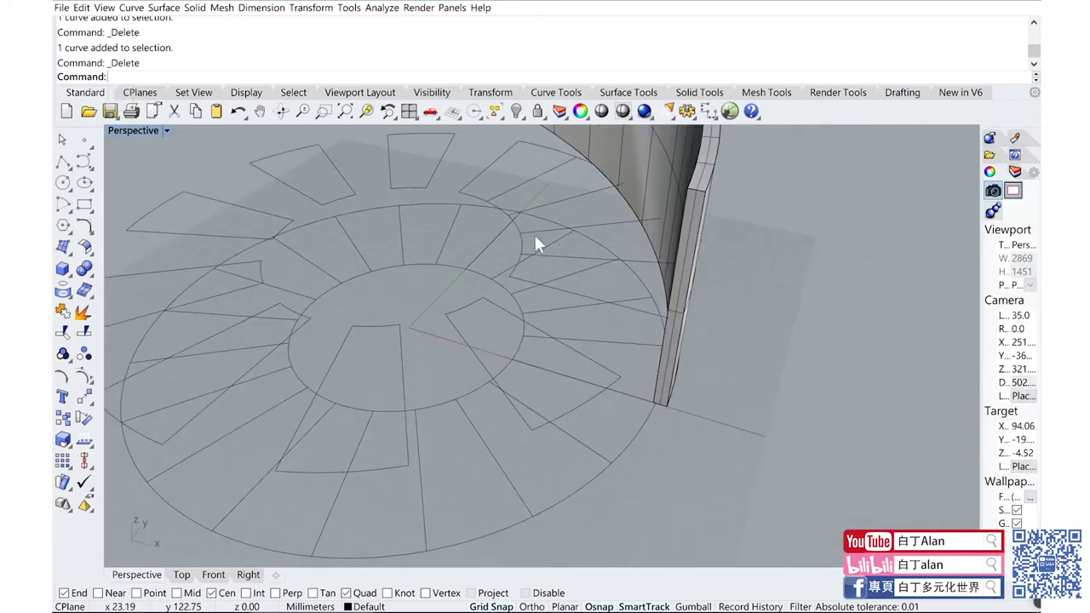
Step: Looking down on the pads, delete two arc pieces between neighbouring pads
{"action": "scroll", "coordinate": [528, 242], "scroll_direction": "up", "scroll_amount": 2}
{"action": "right_click_drag", "start_coordinate": [664, 233], "coordinate": [680, 243]}
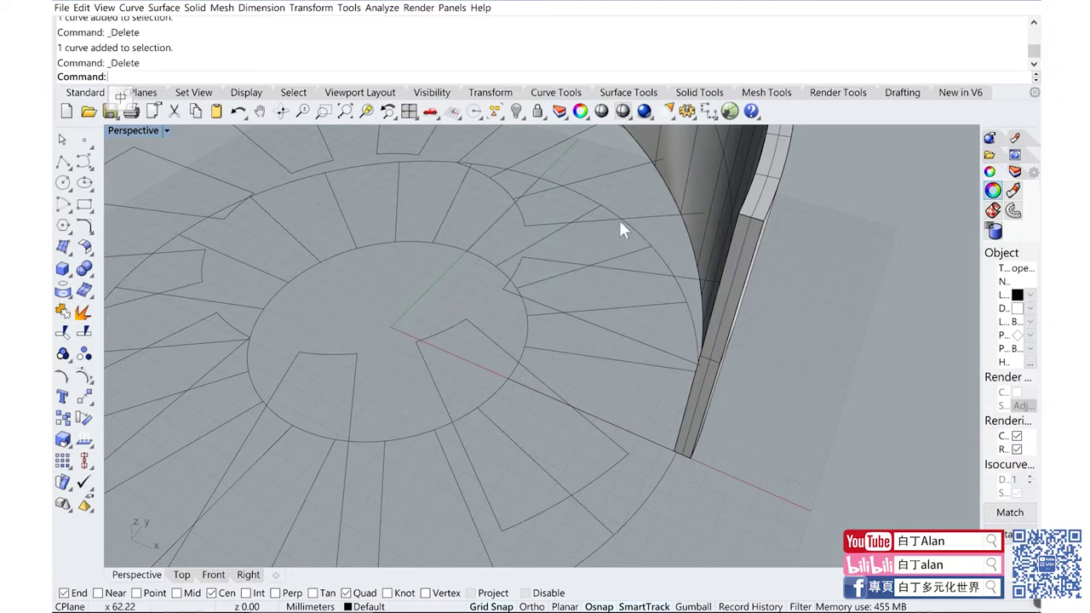
{"action": "scroll", "coordinate": [600, 220], "scroll_direction": "up", "scroll_amount": 2}
{"action": "scroll", "coordinate": [549, 218], "scroll_direction": "up", "scroll_amount": 2}
{"action": "scroll", "coordinate": [557, 243], "scroll_direction": "down", "scroll_amount": 2}
{"action": "mouse_move", "coordinate": [557, 243]}
{"action": "right_mouse_down"}
{"action": "mouse_move", "coordinate": [597, 184]}
{"action": "mouse_move", "coordinate": [567, 210]}
{"action": "right_mouse_up"}
{"action": "scroll", "coordinate": [738, 269], "scroll_direction": "down", "scroll_amount": 3}
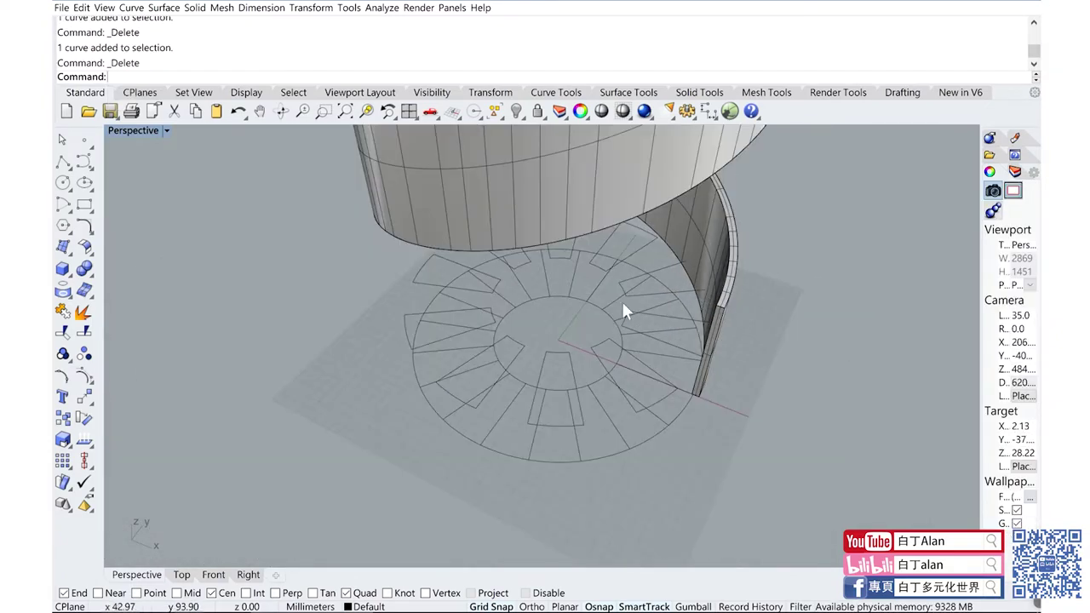
{"action": "scroll", "coordinate": [621, 301], "scroll_direction": "down", "scroll_amount": 3}
{"action": "right_click_drag", "start_coordinate": [574, 287], "coordinate": [591, 282]}
{"action": "scroll", "coordinate": [523, 329], "scroll_direction": "up", "scroll_amount": 2}
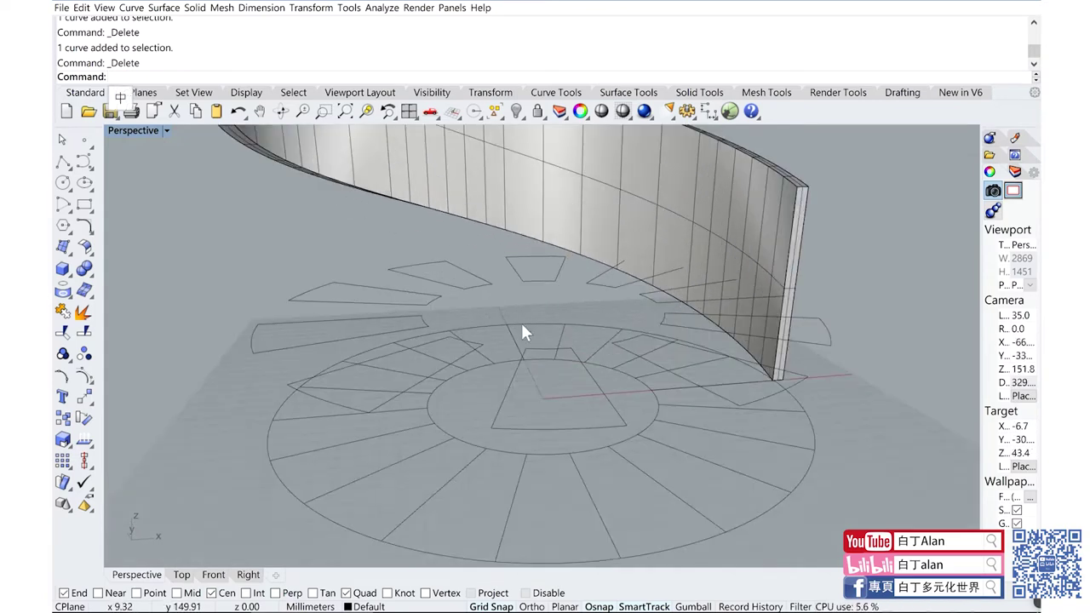
{"action": "scroll", "coordinate": [534, 326], "scroll_direction": "up", "scroll_amount": 2}
{"action": "scroll", "coordinate": [525, 285], "scroll_direction": "up", "scroll_amount": 2}
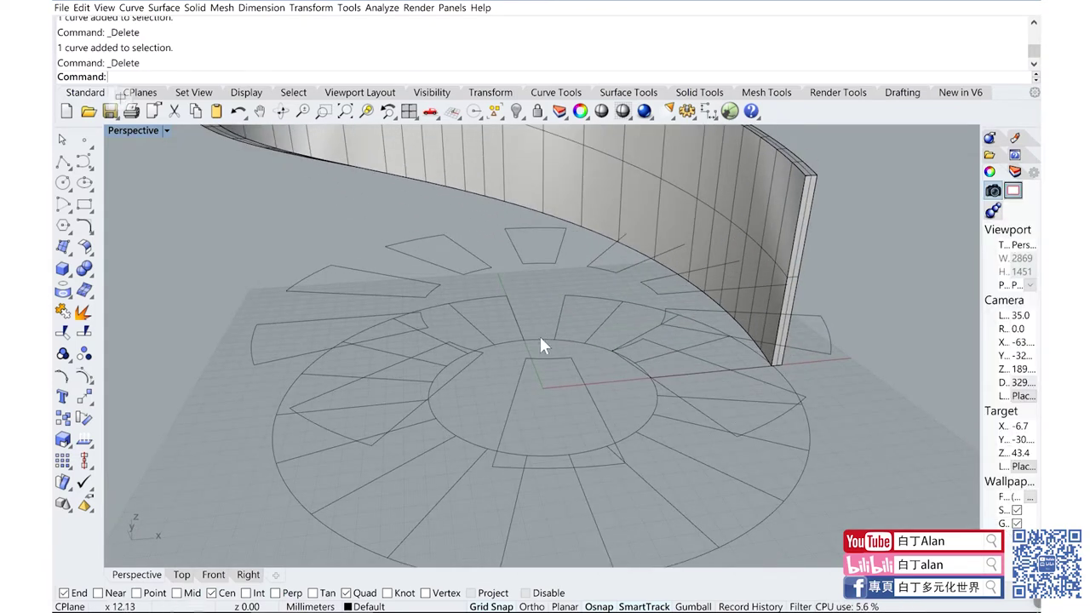
{"action": "right_click_drag", "start_coordinate": [579, 302], "coordinate": [589, 317]}
{"action": "left_click", "coordinate": [625, 244]}
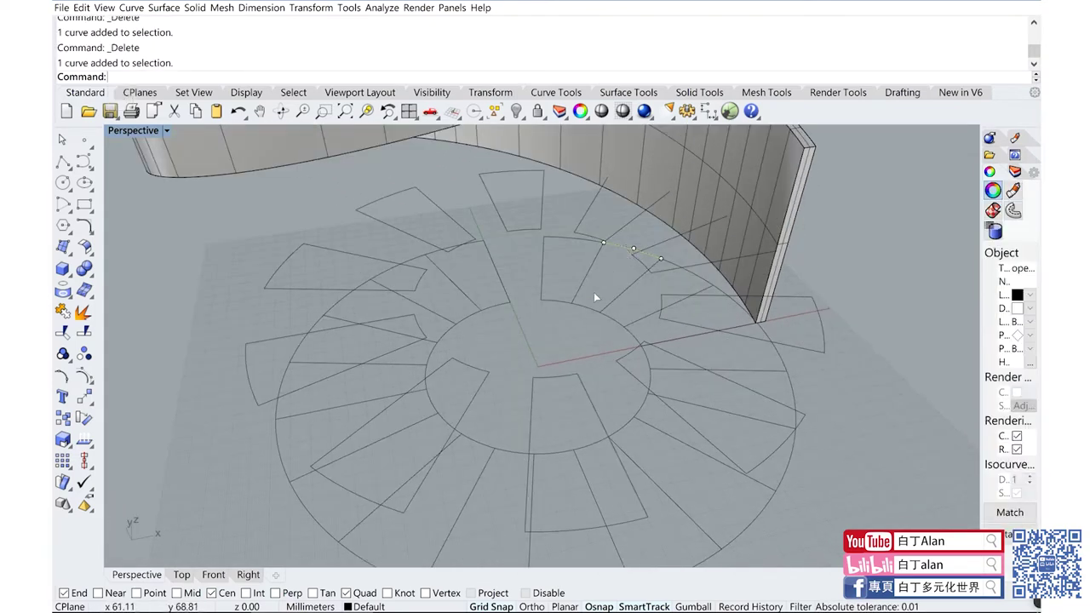
{"action": "key", "text": "Delete"}
{"action": "left_click", "coordinate": [628, 326]}
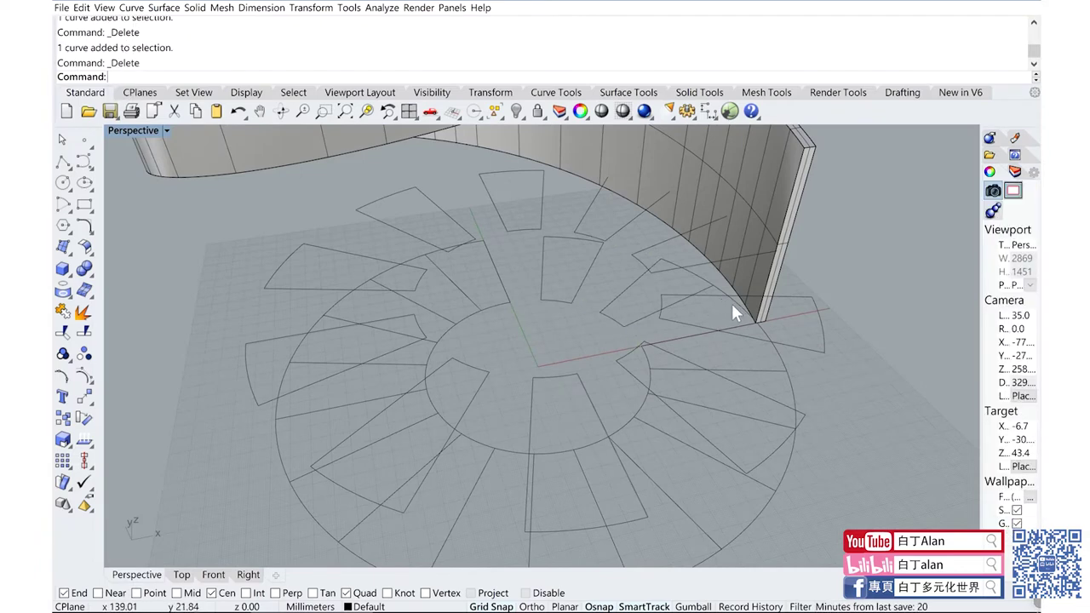
{"action": "key", "text": "Delete"}
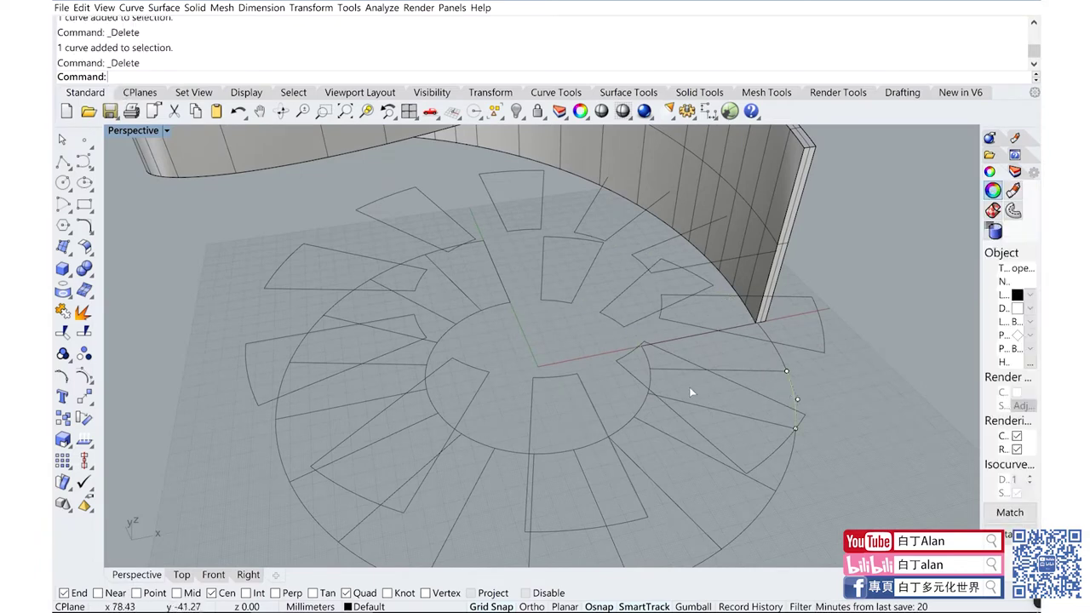
Step: Orbit around the wall and pads and pick a short arc piece of the wheel
{"action": "scroll", "coordinate": [710, 383], "scroll_direction": "down", "scroll_amount": 3}
{"action": "scroll", "coordinate": [707, 426], "scroll_direction": "down", "scroll_amount": 2}
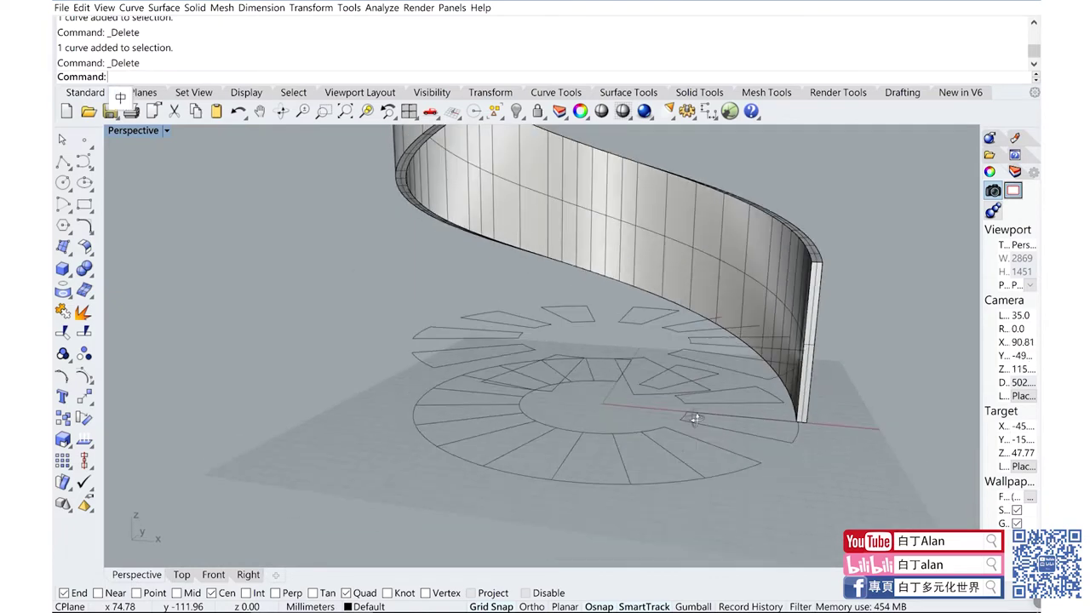
{"action": "right_click_drag", "start_coordinate": [707, 433], "coordinate": [672, 409]}
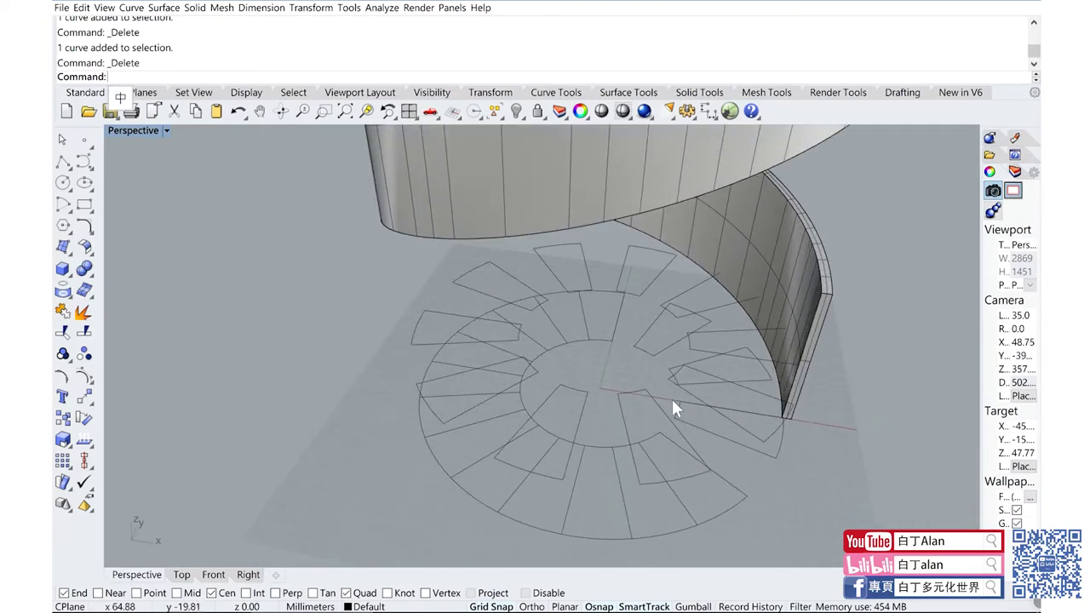
{"action": "left_click", "coordinate": [542, 261]}
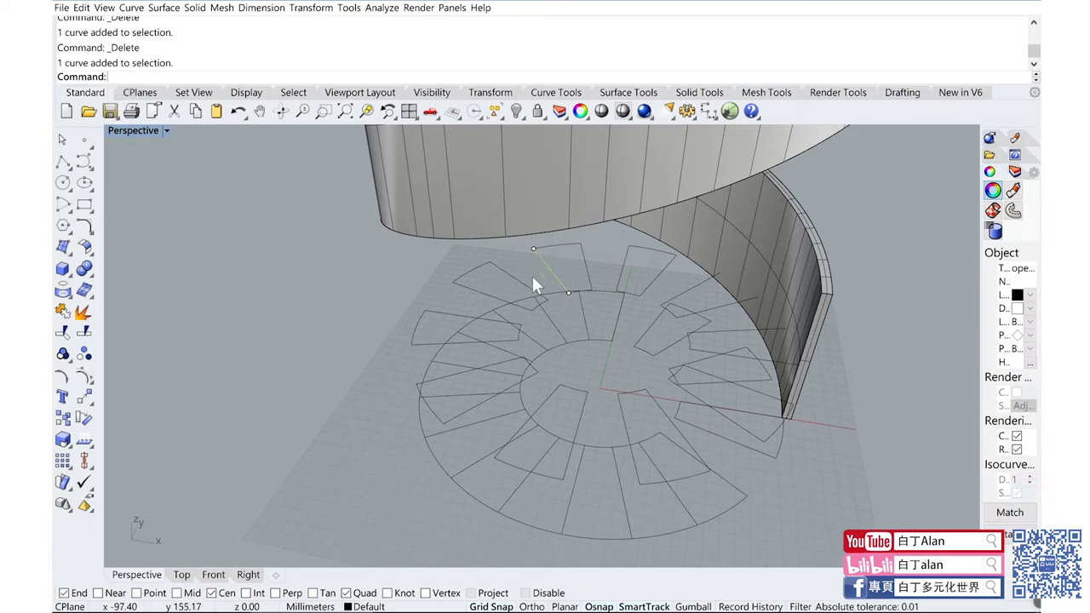
Step: Delete the short arc piece, then draw and delete a helper line from outer corner to centre
{"action": "key", "text": "Delete"}
{"action": "left_click", "coordinate": [64, 162]}
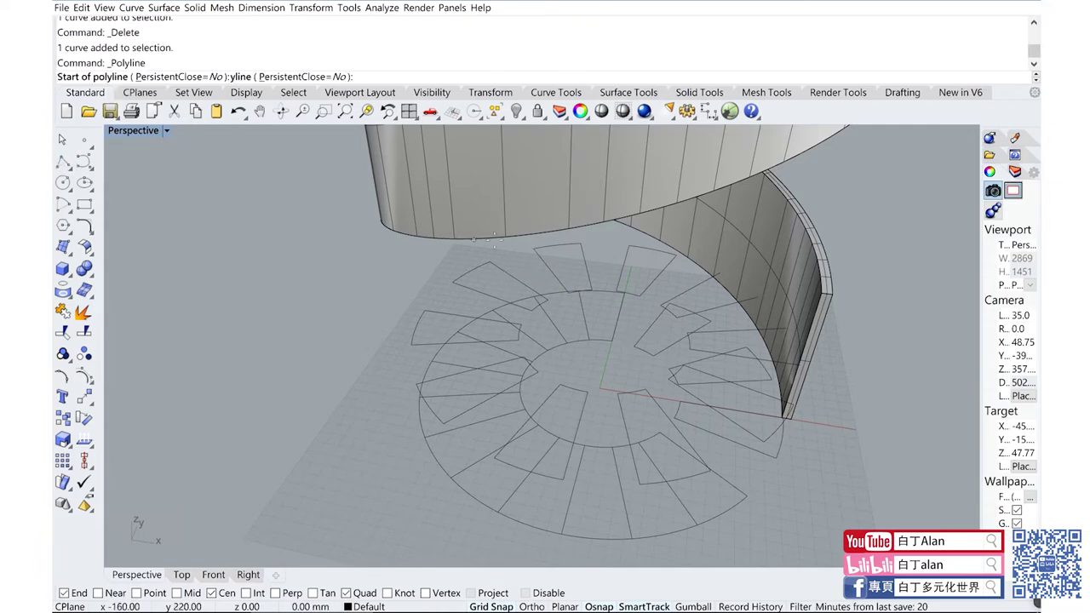
{"action": "left_click", "coordinate": [532, 250]}
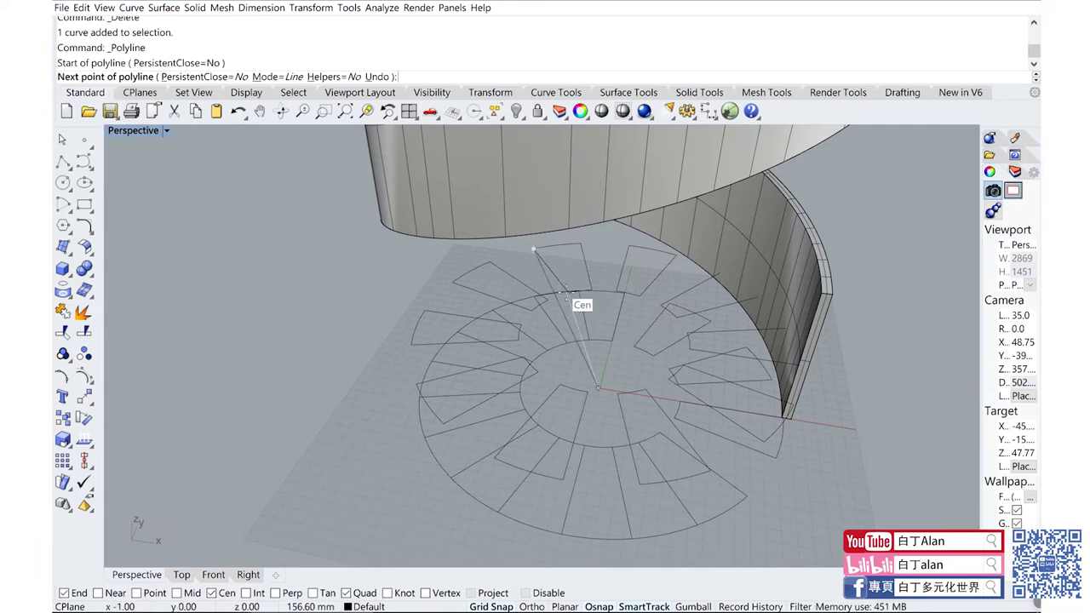
{"action": "left_click", "coordinate": [567, 292]}
{"action": "key", "text": "Return"}
{"action": "left_click", "coordinate": [548, 266]}
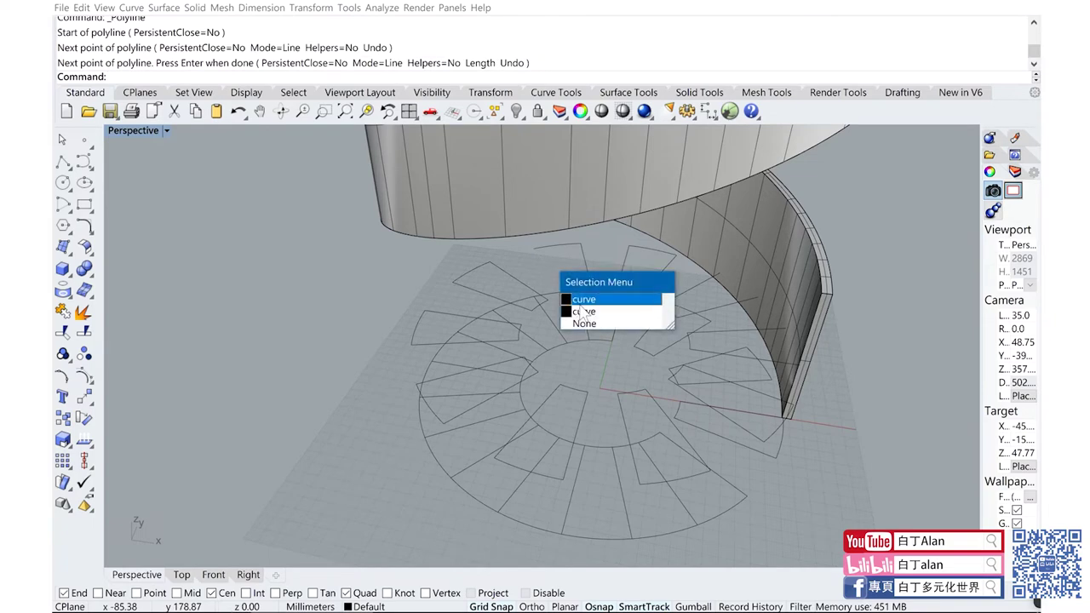
{"action": "left_click", "coordinate": [584, 300]}
{"action": "key", "text": "Delete"}
Step: Delete the arc pieces between the spokes, including the outer arc on the left
{"action": "right_click_drag", "start_coordinate": [630, 332], "coordinate": [613, 340]}
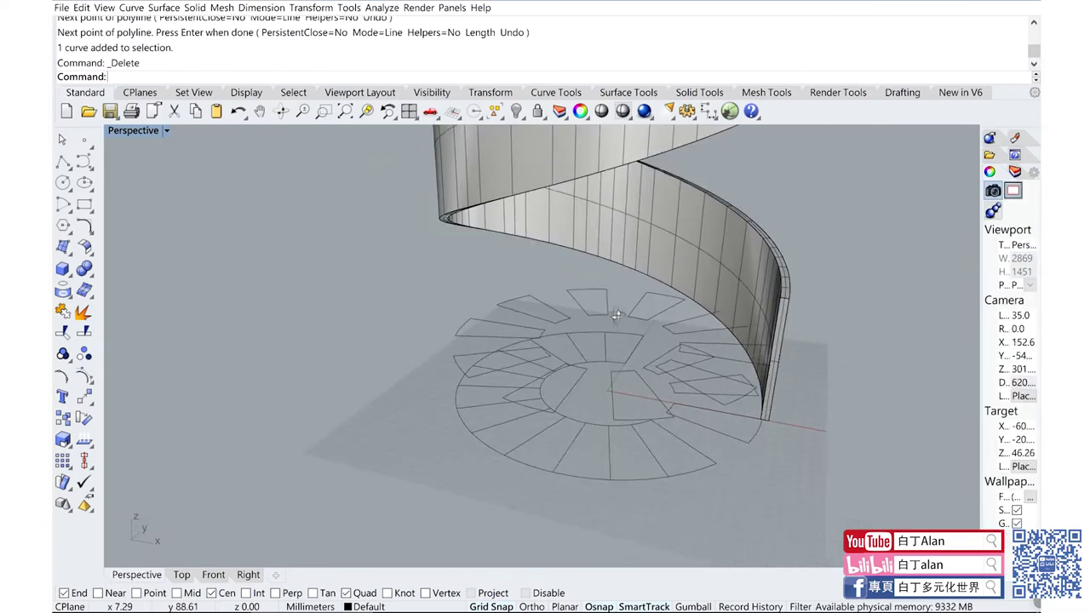
{"action": "scroll", "coordinate": [604, 350], "scroll_direction": "up", "scroll_amount": 3}
{"action": "left_click", "coordinate": [582, 337]}
{"action": "key", "text": "Delete"}
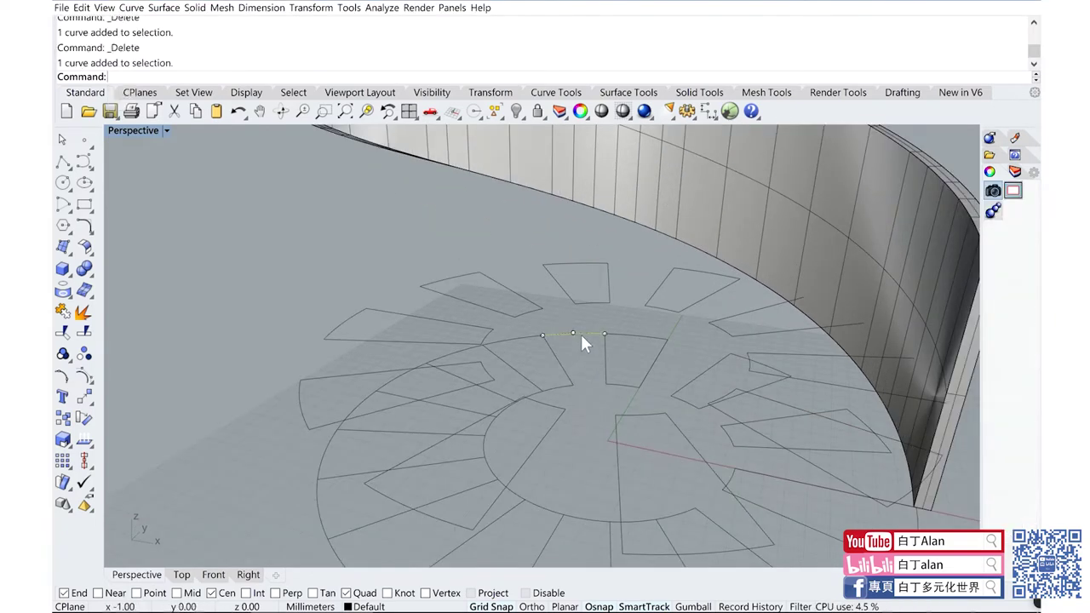
{"action": "left_click", "coordinate": [534, 396]}
{"action": "left_click", "coordinate": [366, 398]}
{"action": "key", "text": "Delete"}
{"action": "left_click", "coordinate": [490, 426]}
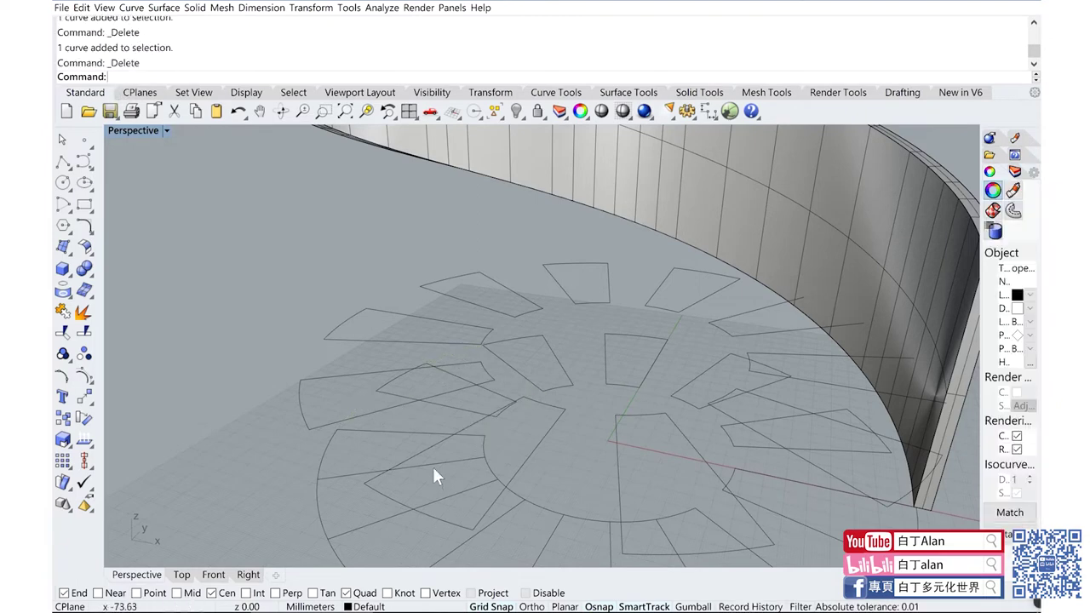
{"action": "key", "text": "Delete"}
Step: Delete the last inner and outer arc pieces of the fan and zoom to extents
{"action": "left_click", "coordinate": [492, 468]}
{"action": "mouse_move", "coordinate": [316, 496]}
{"action": "right_mouse_down"}
{"action": "mouse_move", "coordinate": [512, 459]}
{"action": "mouse_move", "coordinate": [556, 418]}
{"action": "mouse_move", "coordinate": [572, 441]}
{"action": "mouse_move", "coordinate": [580, 417]}
{"action": "mouse_move", "coordinate": [587, 476]}
{"action": "right_mouse_up"}
{"action": "key", "text": "Delete"}
{"action": "left_click", "coordinate": [586, 476]}
{"action": "key", "text": "Delete"}
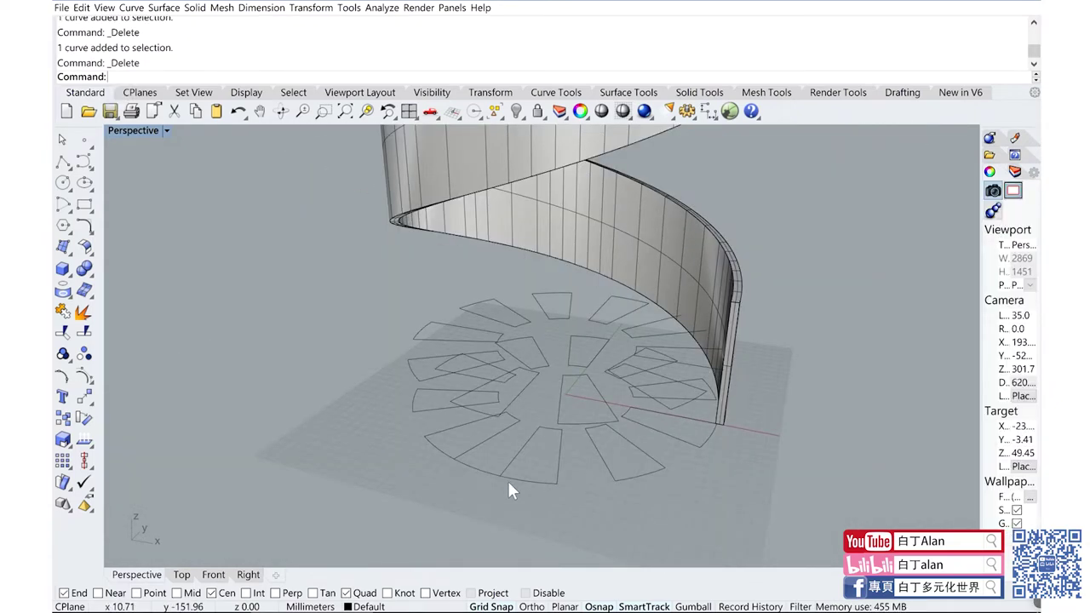
{"action": "left_click", "coordinate": [489, 470]}
{"action": "key", "text": "Delete"}
{"action": "key", "text": "ctrl+shift+e"}
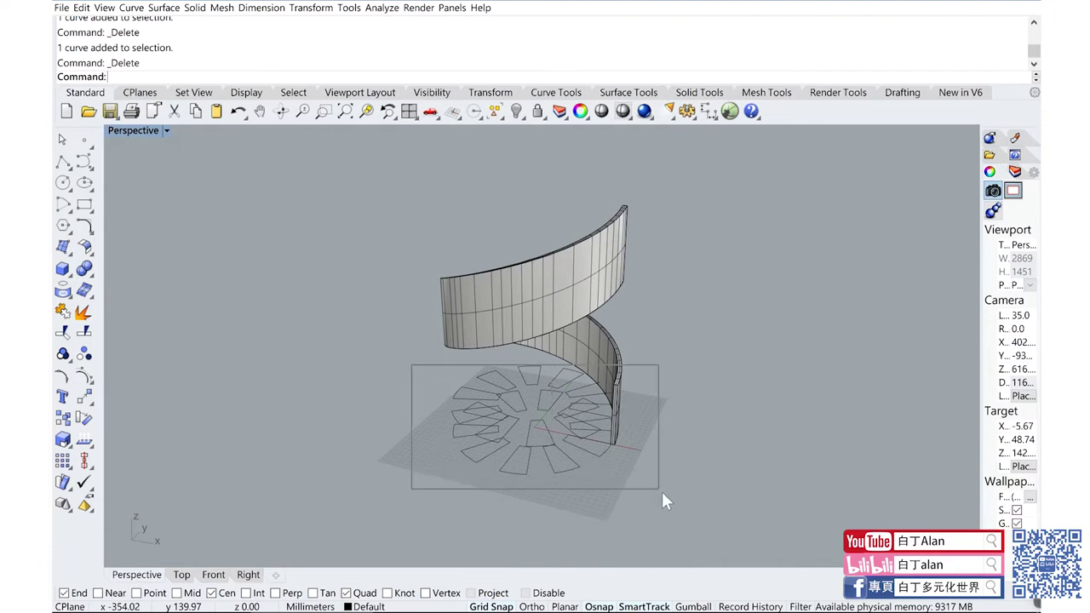
Step: Join all pad curves into closed outlines and extrude them into solid treads of set thickness
{"action": "left_click_drag", "start_coordinate": [662, 492], "coordinate": [660, 491]}
{"action": "left_click", "coordinate": [63, 312]}
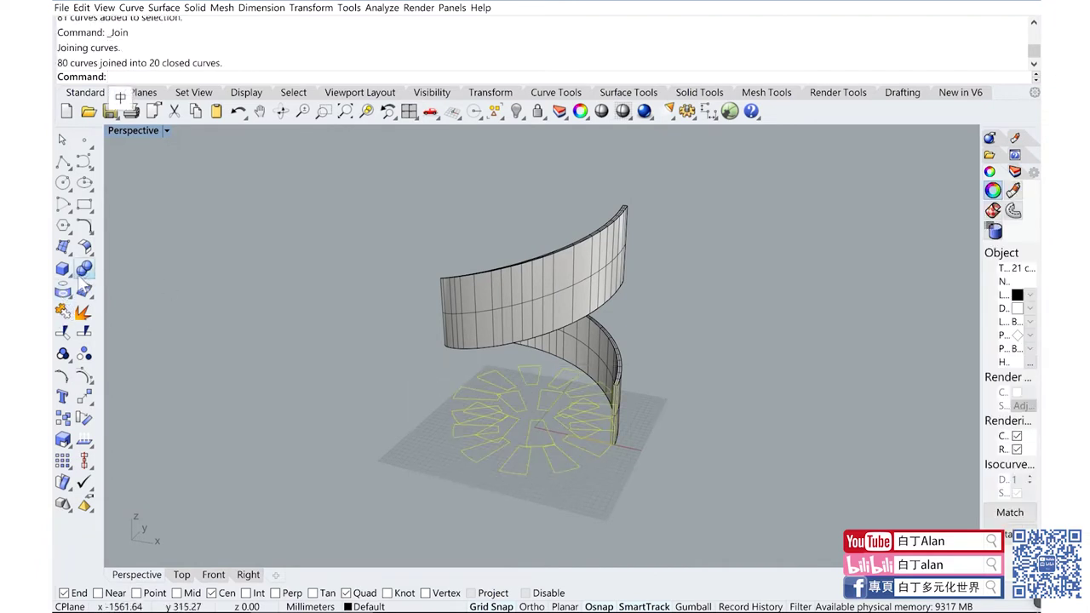
{"action": "left_click", "coordinate": [68, 273]}
{"action": "left_click", "coordinate": [128, 319]}
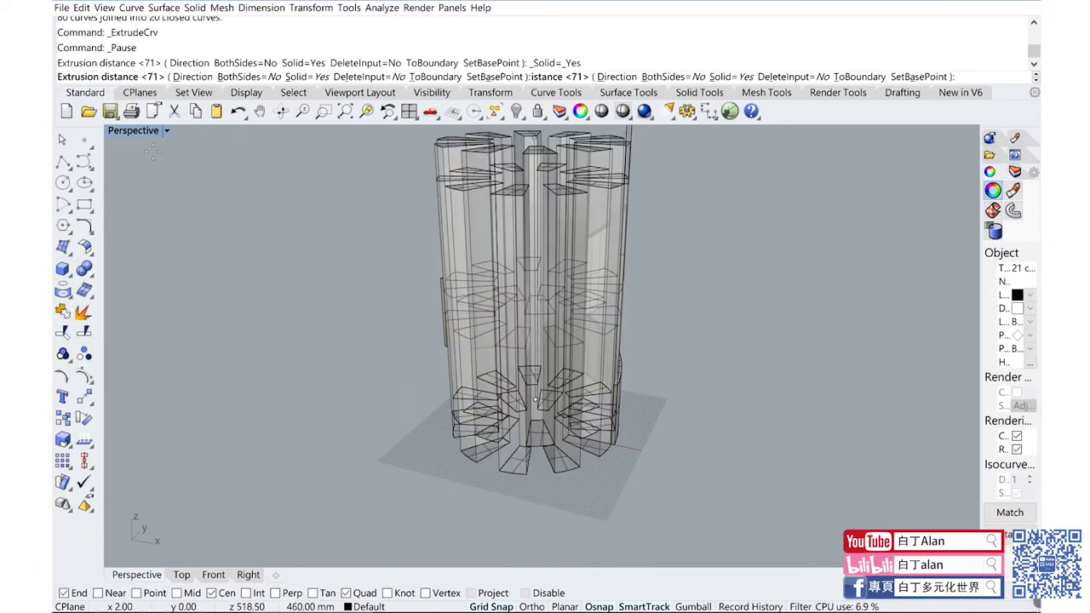
{"action": "double_click", "coordinate": [134, 131]}
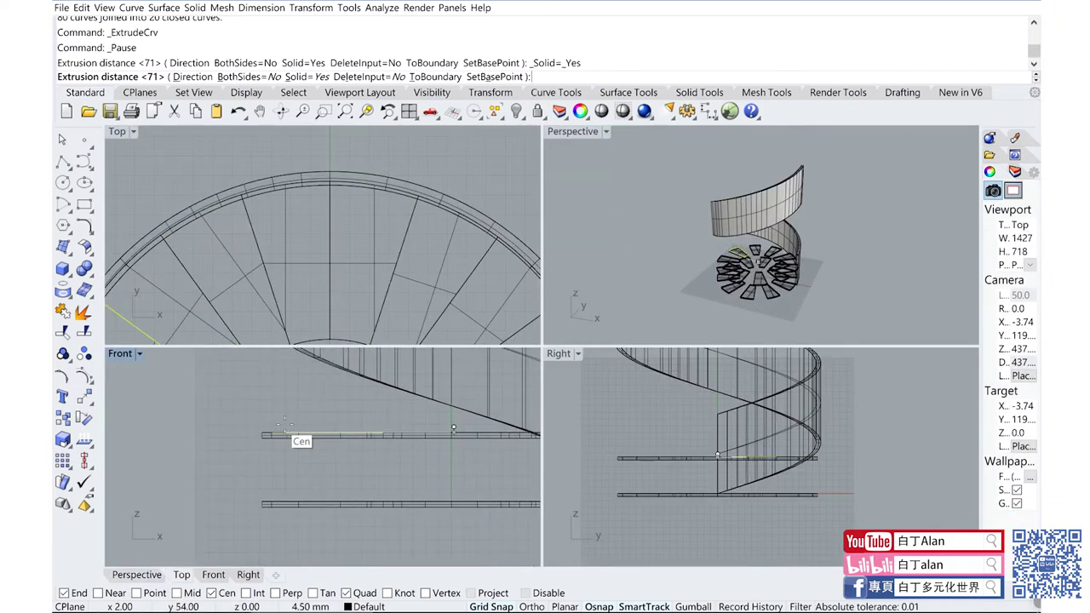
{"action": "left_click", "coordinate": [284, 420]}
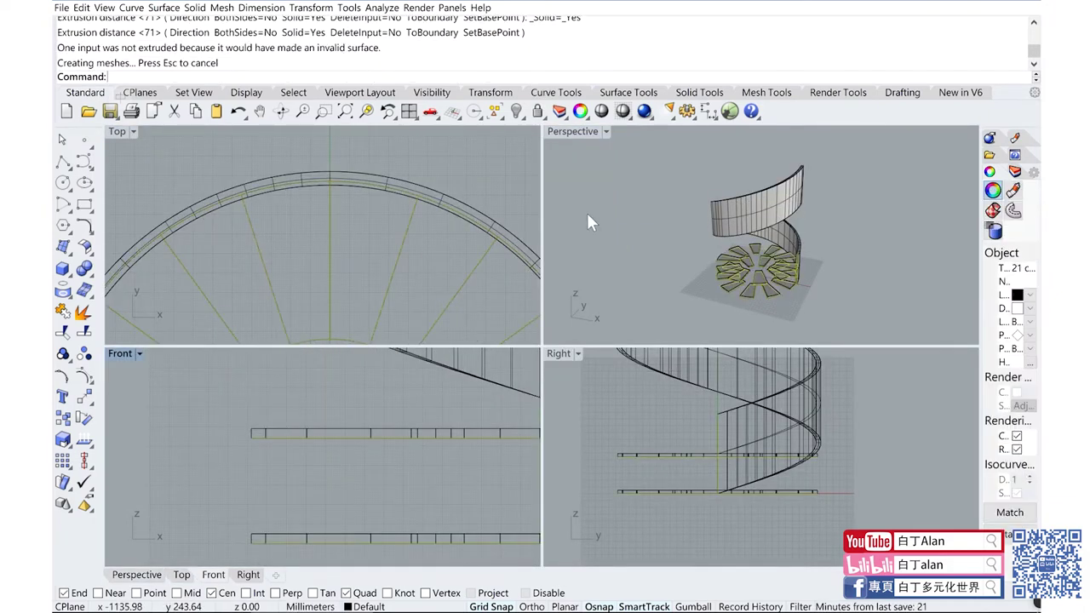
Step: Window-select the upper row of treads
{"action": "scroll", "coordinate": [409, 231], "scroll_direction": "down", "scroll_amount": 3}
{"action": "scroll", "coordinate": [395, 236], "scroll_direction": "down", "scroll_amount": 5}
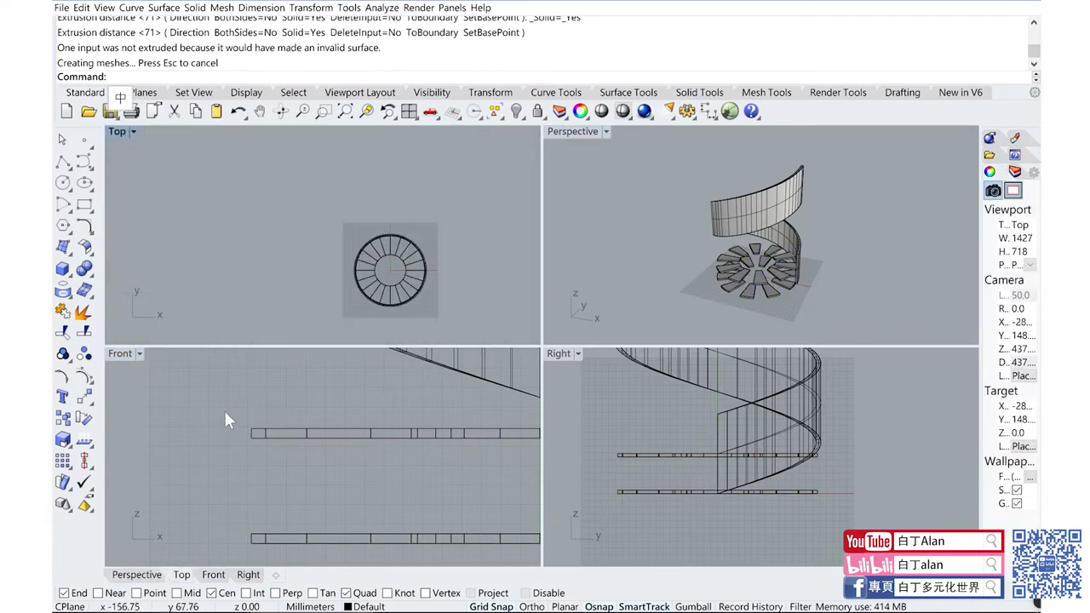
{"action": "scroll", "coordinate": [222, 415], "scroll_direction": "down", "scroll_amount": 2}
{"action": "scroll", "coordinate": [223, 414], "scroll_direction": "down", "scroll_amount": 3}
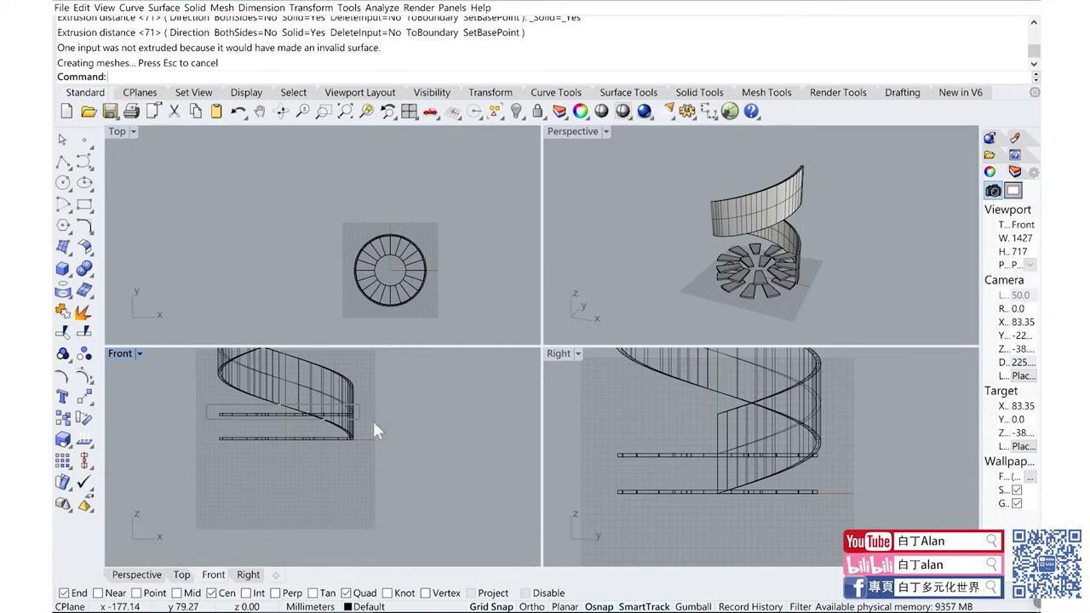
{"action": "left_click_drag", "start_coordinate": [374, 424], "coordinate": [170, 407]}
{"action": "scroll", "coordinate": [170, 408], "scroll_direction": "up", "scroll_amount": 2}
{"action": "scroll", "coordinate": [251, 404], "scroll_direction": "up", "scroll_amount": 2}
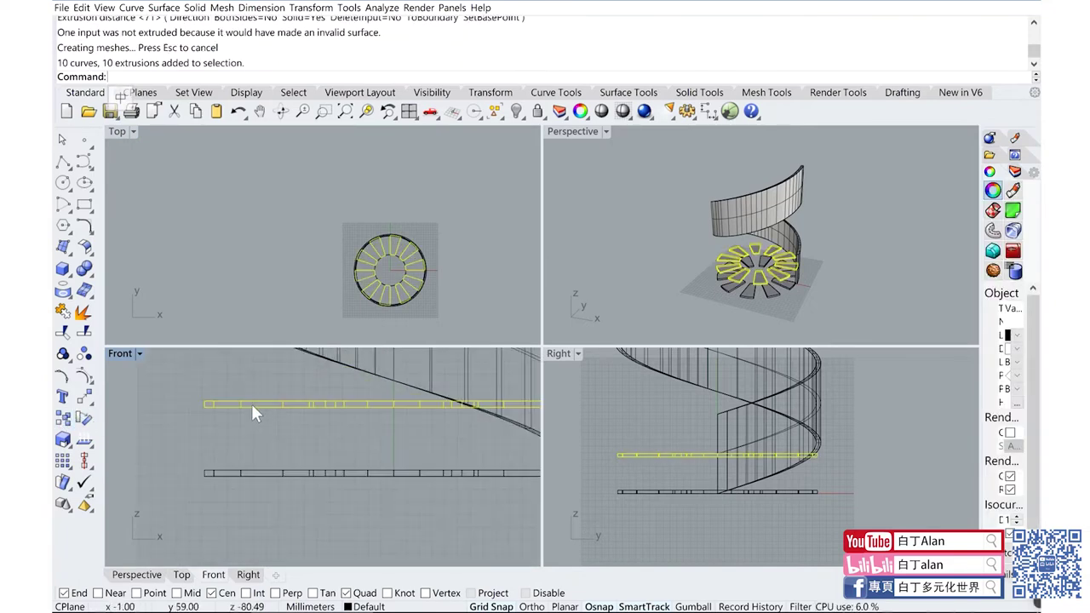
Step: Move the upper tread row 54 mm down onto the lower row
{"action": "left_click_drag", "start_coordinate": [251, 403], "coordinate": [251, 458]}
{"action": "left_click", "coordinate": [83, 397]}
{"action": "scroll", "coordinate": [260, 462], "scroll_direction": "up", "scroll_amount": 2}
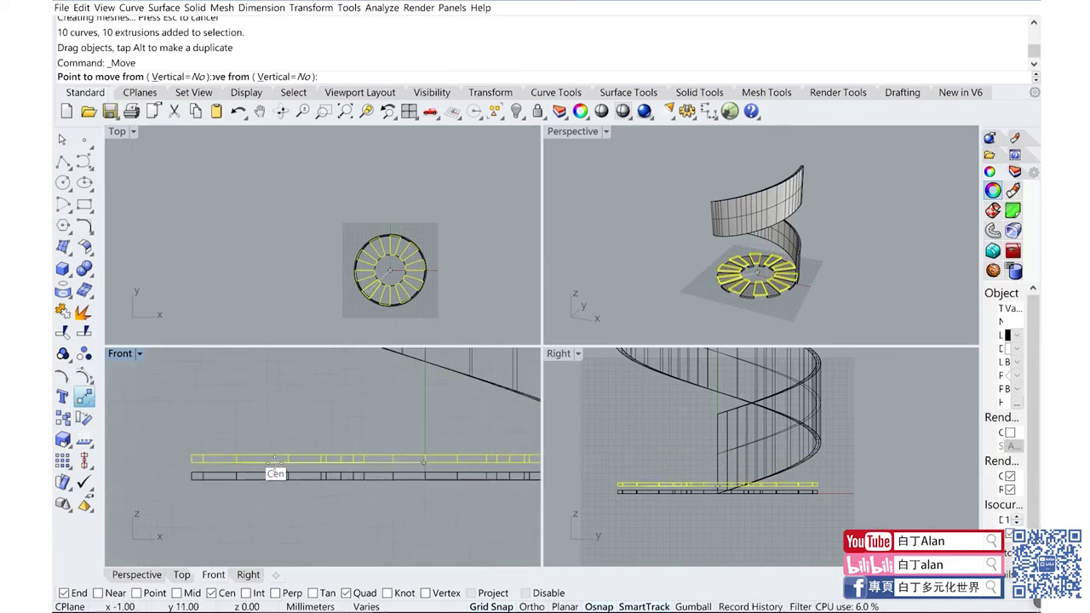
{"action": "scroll", "coordinate": [260, 462], "scroll_direction": "up", "scroll_amount": 1}
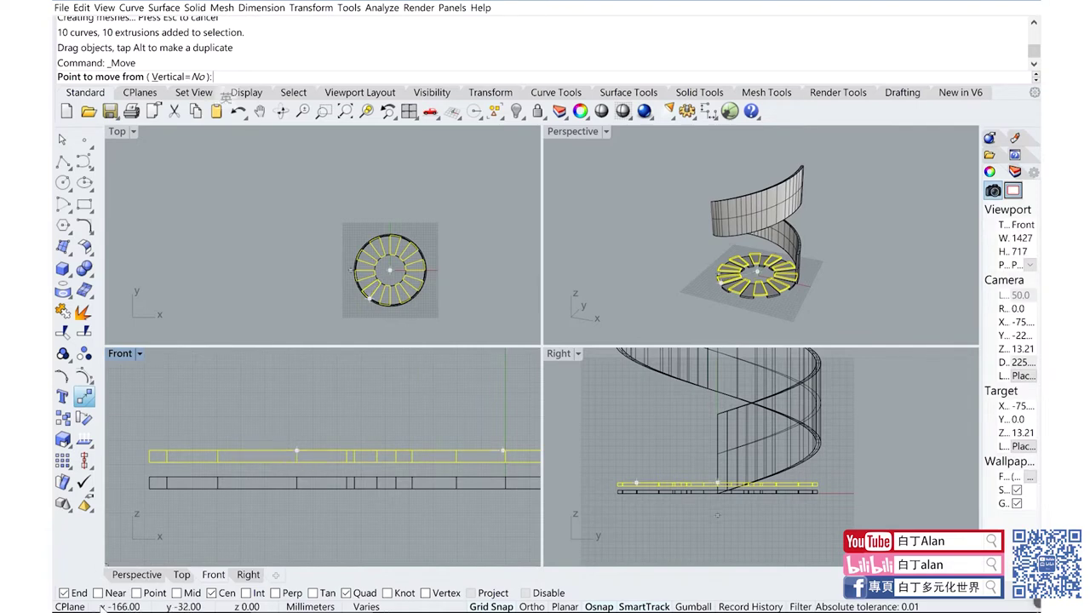
{"action": "left_click", "coordinate": [250, 447]}
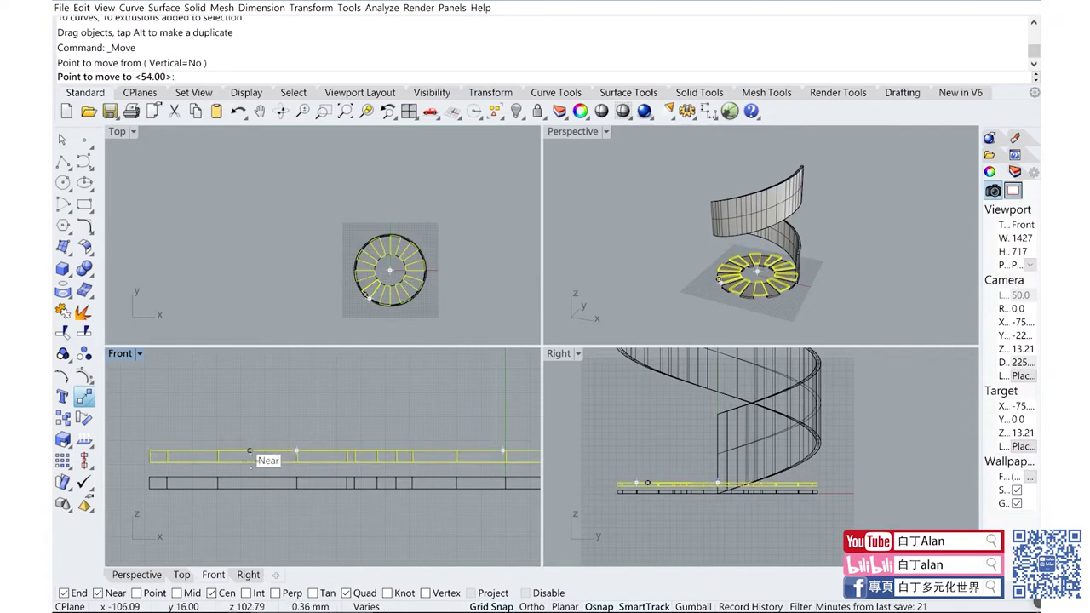
{"action": "left_click", "coordinate": [250, 482]}
{"action": "key", "text": "Escape"}
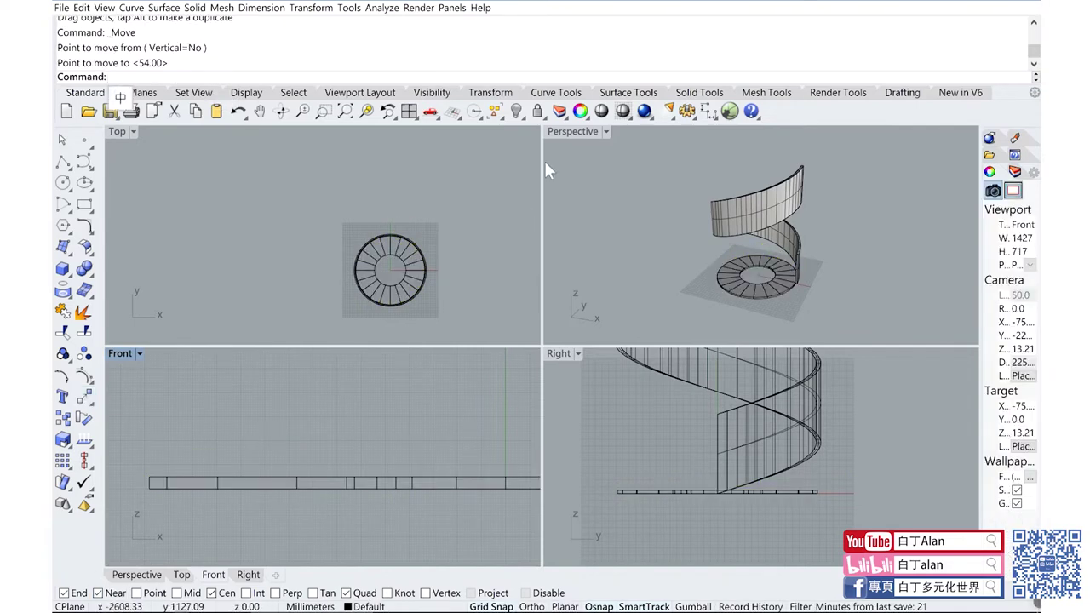
Step: Turn off the Near object snap and look down on the stair ring in maximized Perspective
{"action": "left_click", "coordinate": [113, 593]}
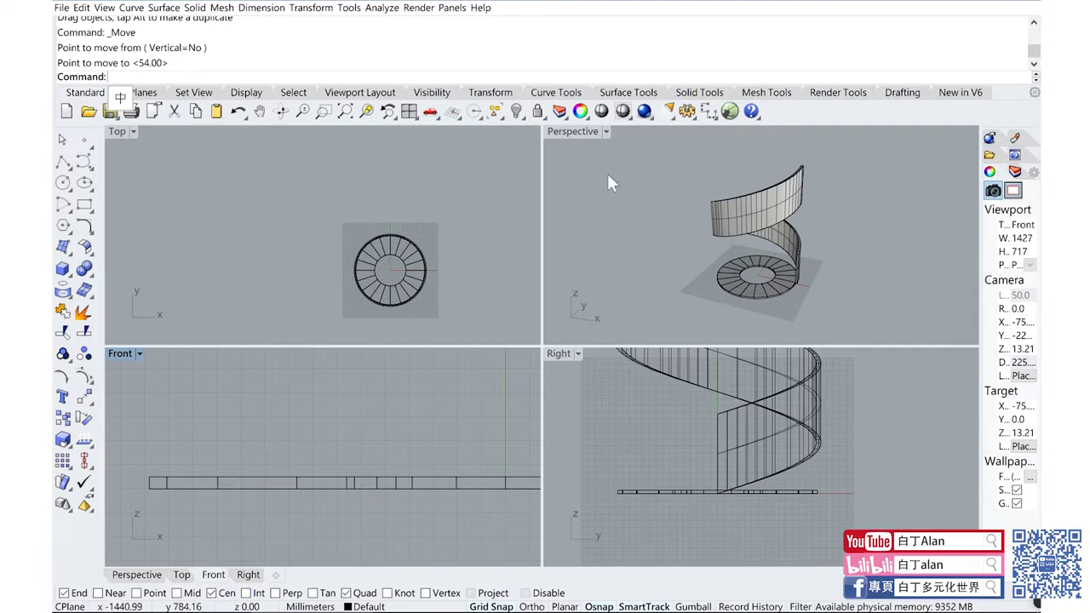
{"action": "double_click", "coordinate": [583, 134]}
{"action": "mouse_move", "coordinate": [562, 346]}
{"action": "right_mouse_down"}
{"action": "mouse_move", "coordinate": [523, 340]}
{"action": "mouse_move", "coordinate": [529, 389]}
{"action": "right_mouse_up"}
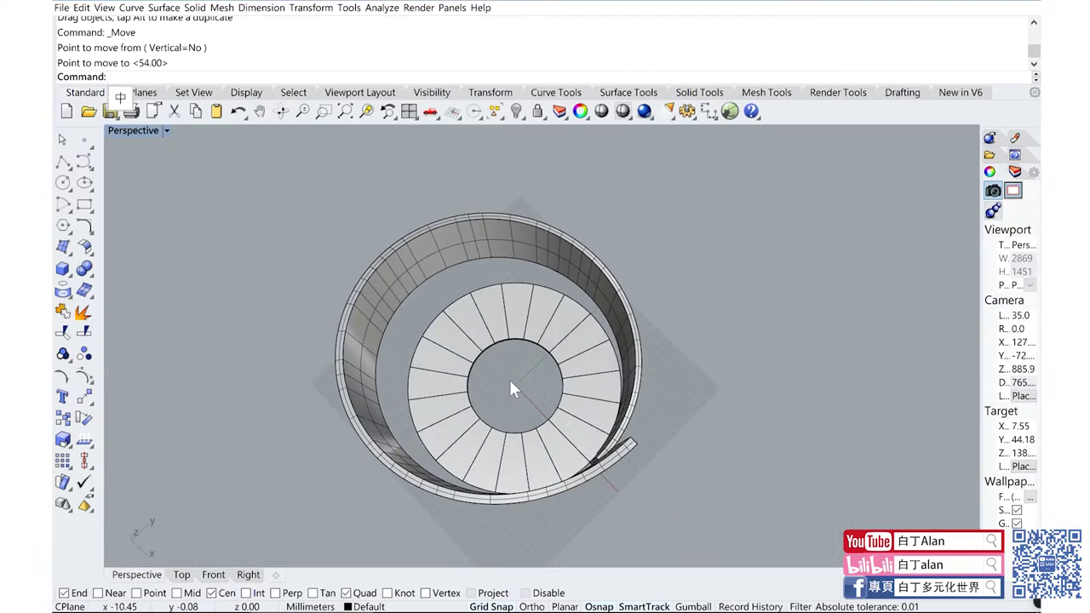
Step: Copy the tread disc, group and hide the pads, then paste the copy back
{"action": "right_click_drag", "start_coordinate": [512, 393], "coordinate": [554, 437]}
{"action": "right_click_drag", "start_coordinate": [573, 495], "coordinate": [390, 432]}
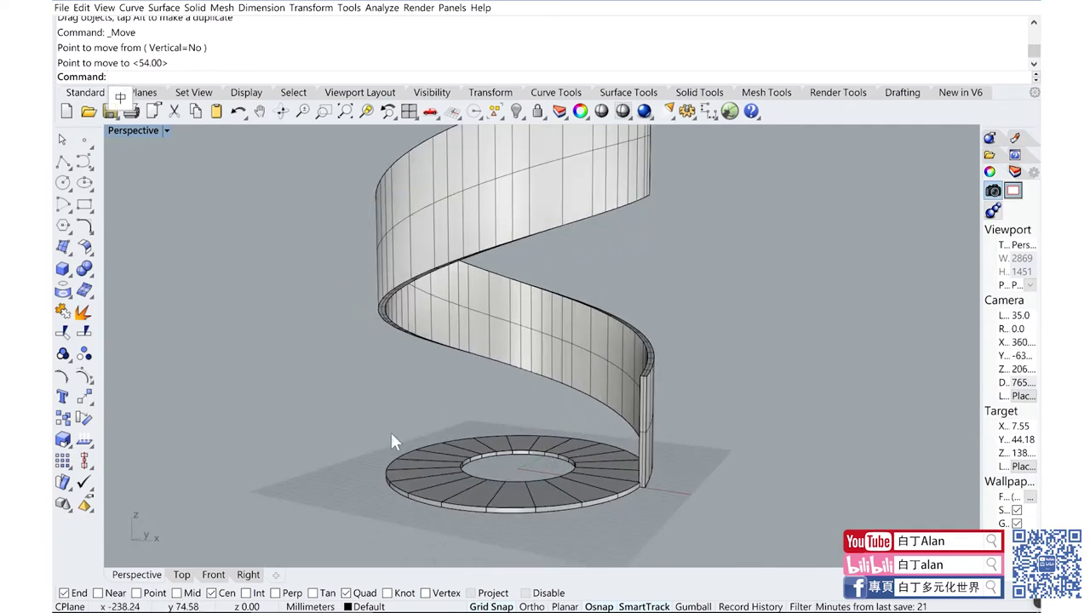
{"action": "mouse_move", "coordinate": [365, 436]}
{"action": "left_mouse_down"}
{"action": "mouse_move", "coordinate": [674, 543]}
{"action": "mouse_move", "coordinate": [685, 529]}
{"action": "left_mouse_up"}
{"action": "key", "text": "ctrl+c"}
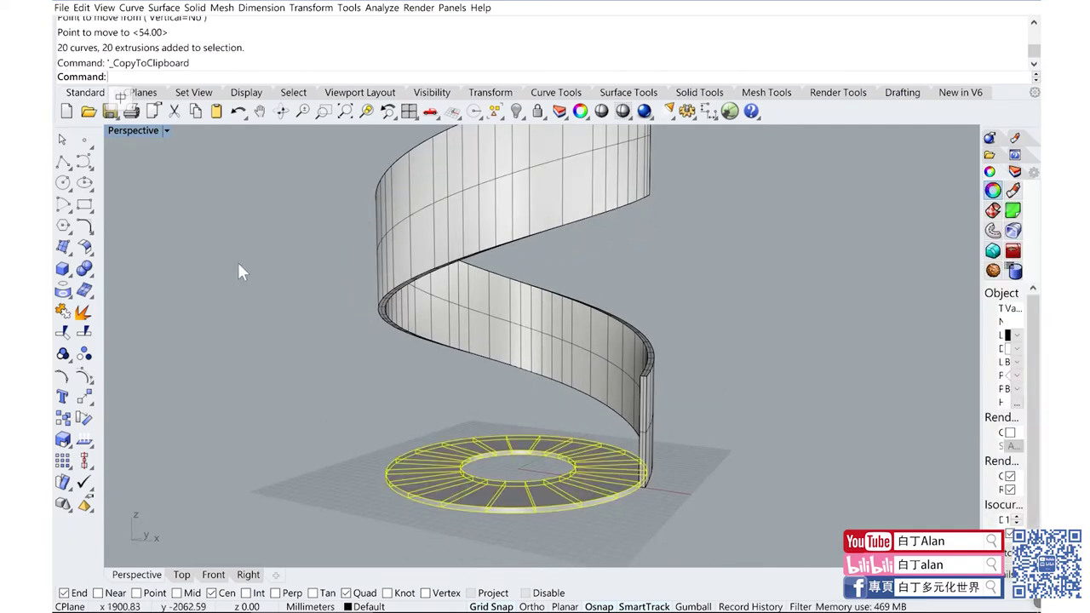
{"action": "left_click", "coordinate": [62, 353]}
{"action": "left_click", "coordinate": [516, 110]}
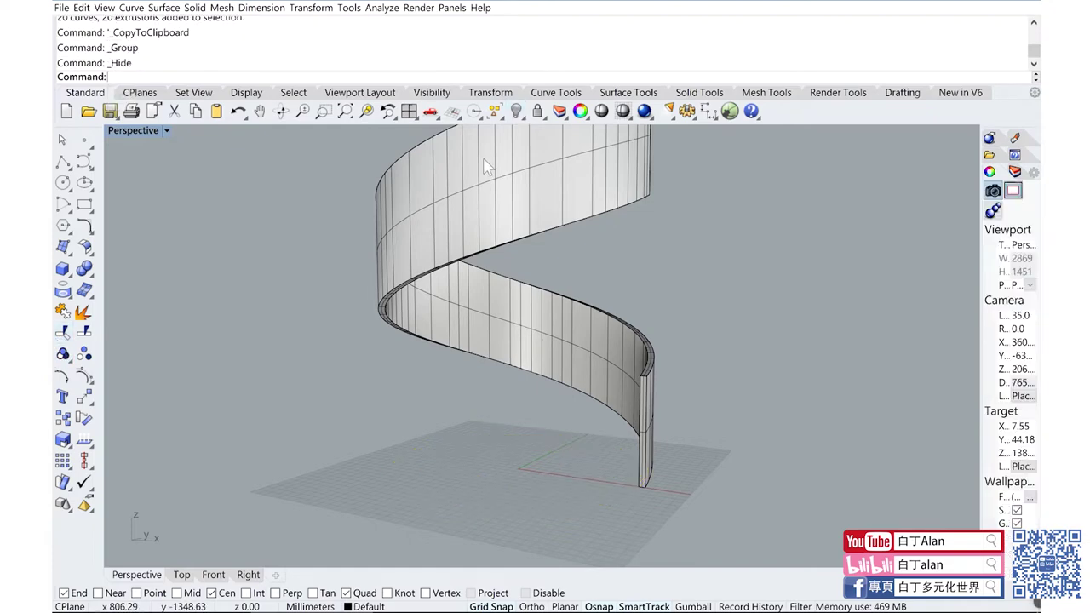
{"action": "key", "text": "ctrl+v"}
{"action": "key", "text": "Escape"}
Step: Select two neighbouring wedge pads of the ring
{"action": "right_click_drag", "start_coordinate": [430, 432], "coordinate": [424, 419]}
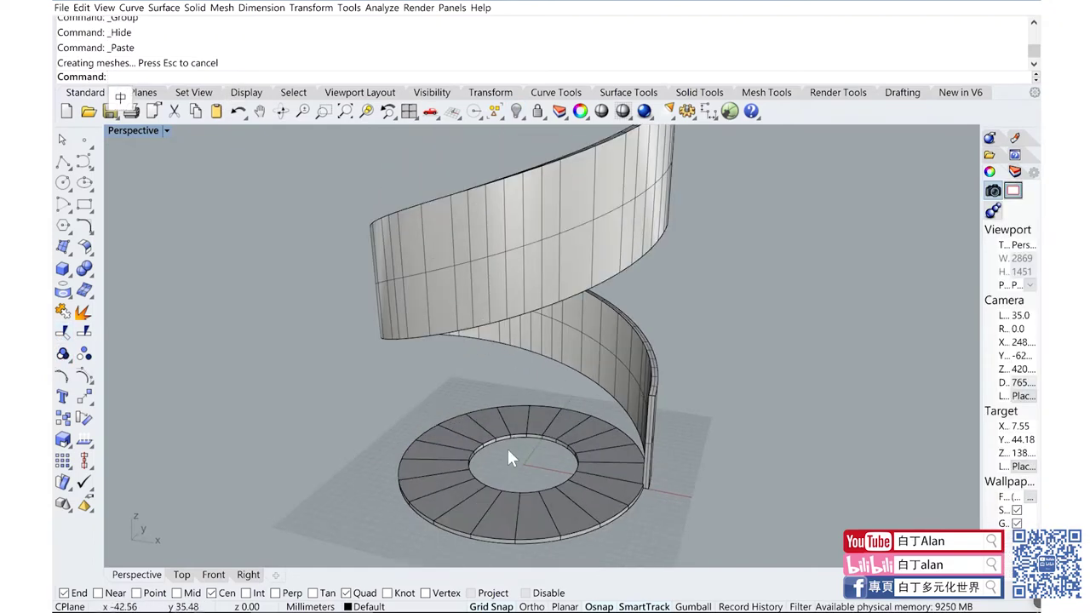
{"action": "mouse_move", "coordinate": [506, 446]}
{"action": "right_mouse_down"}
{"action": "mouse_move", "coordinate": [555, 425]}
{"action": "mouse_move", "coordinate": [604, 464]}
{"action": "right_mouse_up"}
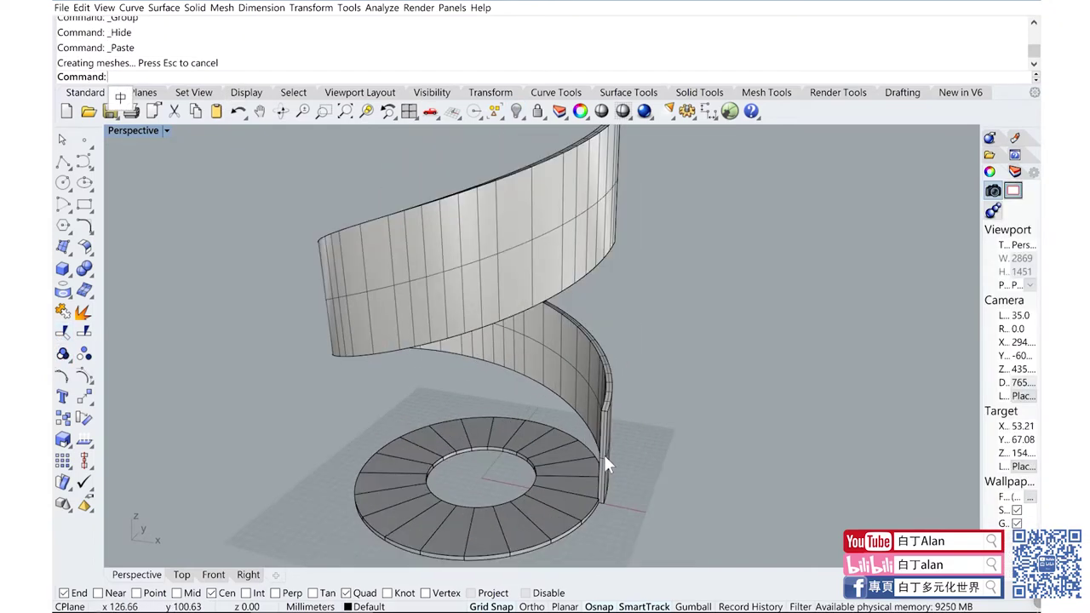
{"action": "left_click", "coordinate": [534, 460], "text": "ctrl+shift"}
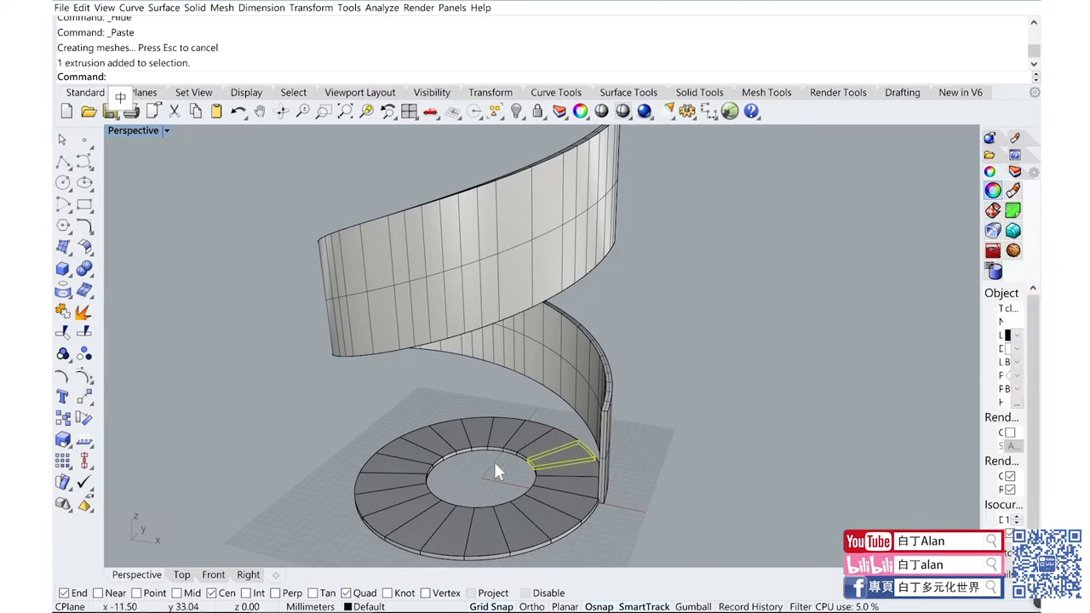
{"action": "scroll", "coordinate": [598, 481], "scroll_direction": "up", "scroll_amount": 3}
{"action": "scroll", "coordinate": [592, 466], "scroll_direction": "up", "scroll_amount": 2}
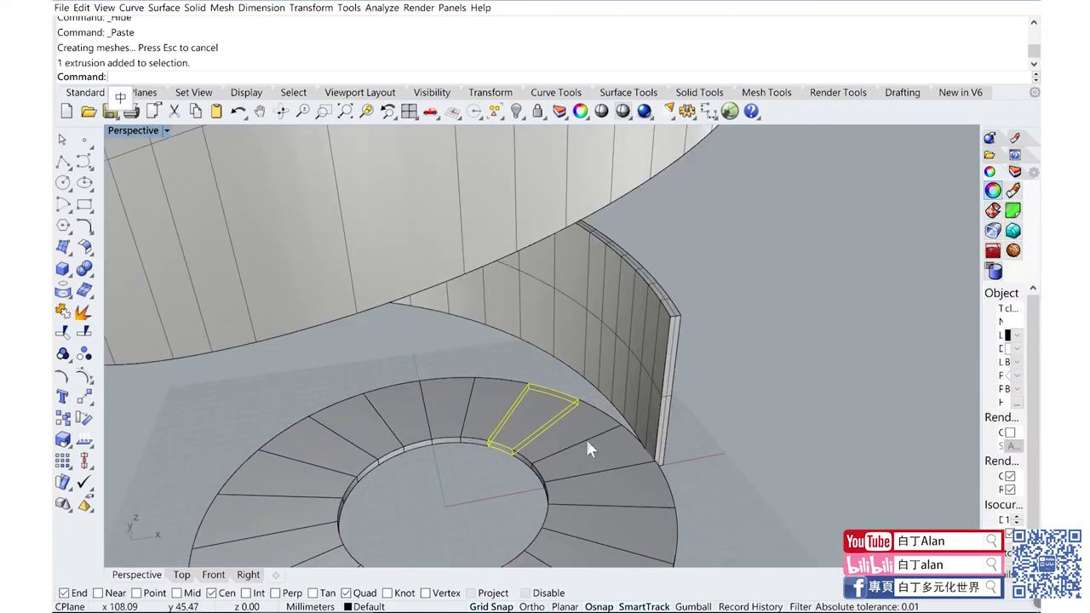
{"action": "left_click", "coordinate": [602, 449], "text": "ctrl+shift"}
{"action": "scroll", "coordinate": [533, 421], "scroll_direction": "down", "scroll_amount": 3}
{"action": "scroll", "coordinate": [341, 422], "scroll_direction": "down", "scroll_amount": 2}
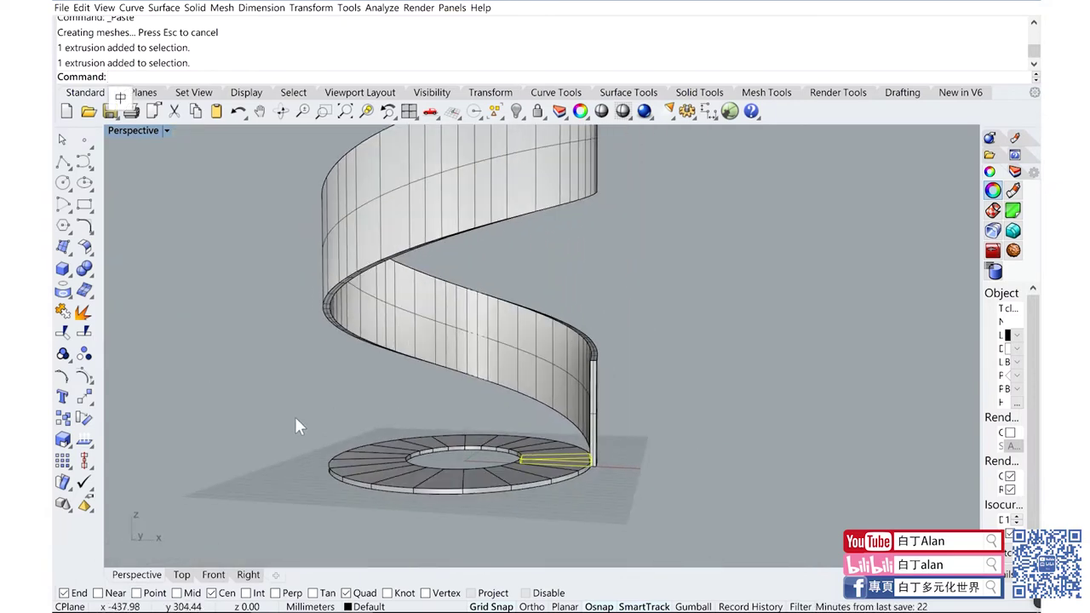
Step: Select the whole ring of pads and nudge it slightly upward in the four-view layout
{"action": "left_click_drag", "start_coordinate": [294, 416], "coordinate": [641, 539]}
{"action": "double_click", "coordinate": [153, 130]}
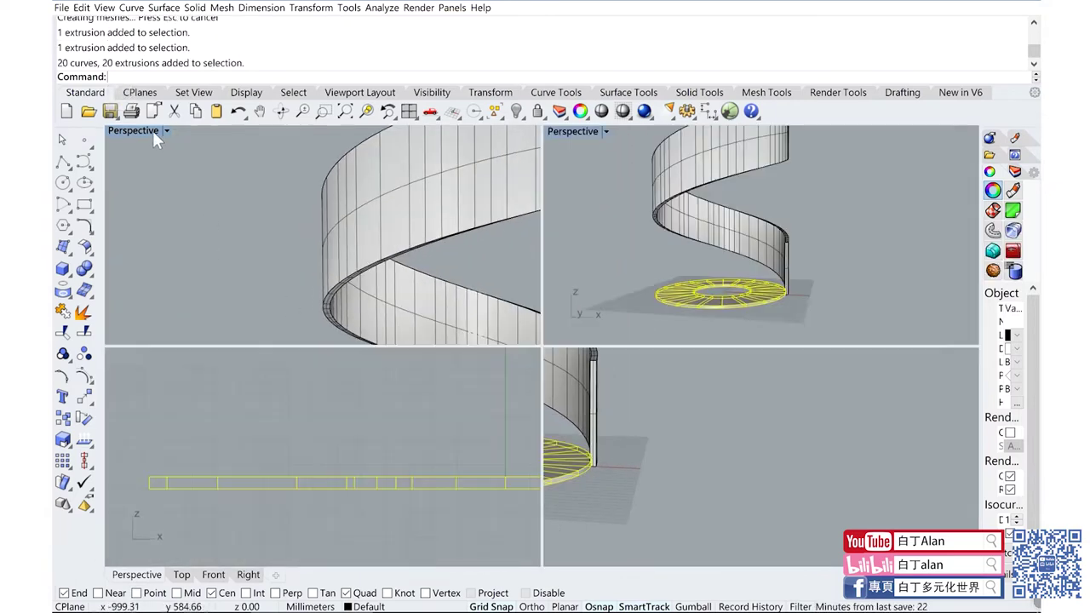
{"action": "left_click_drag", "start_coordinate": [359, 502], "coordinate": [374, 491]}
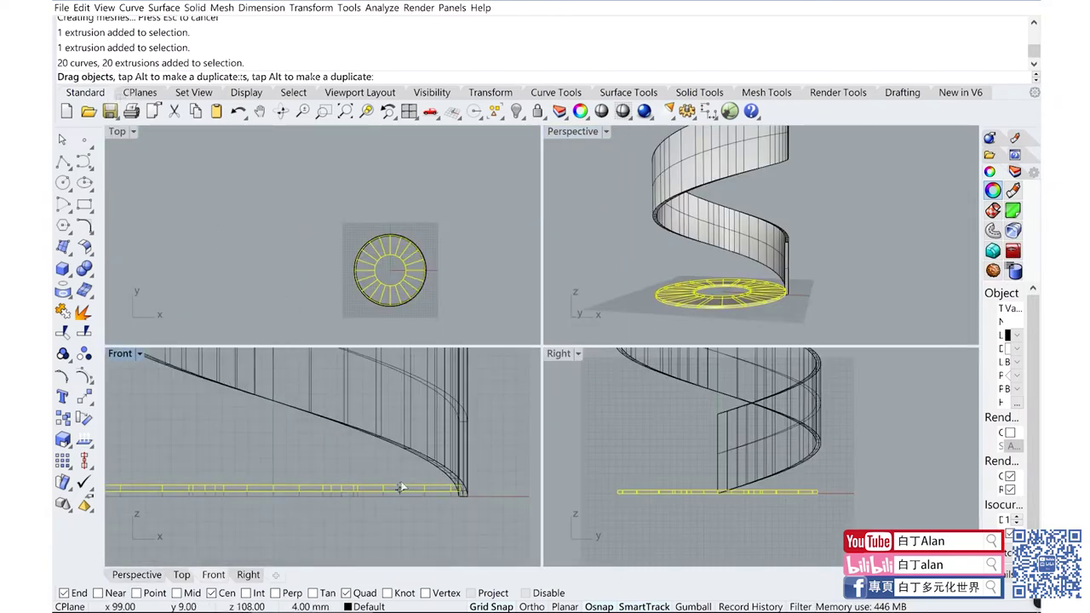
{"action": "left_click", "coordinate": [387, 491]}
{"action": "scroll", "coordinate": [438, 460], "scroll_direction": "down", "scroll_amount": 2}
Step: In the Front view, draw a short vertical polyline upward from the pad's outer end point
{"action": "scroll", "coordinate": [440, 464], "scroll_direction": "up", "scroll_amount": 5}
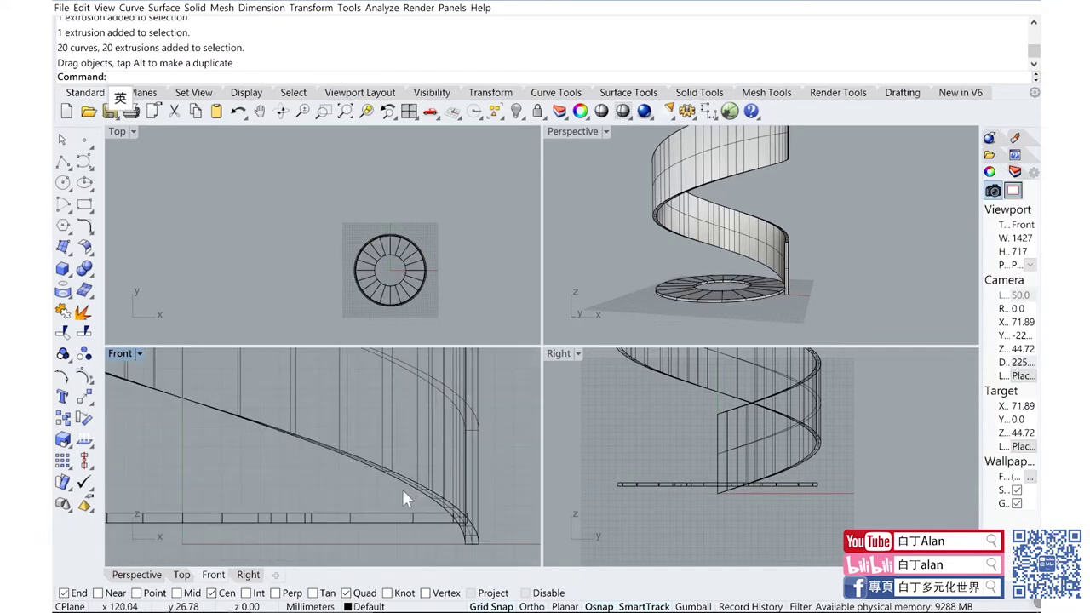
{"action": "left_click", "coordinate": [63, 163]}
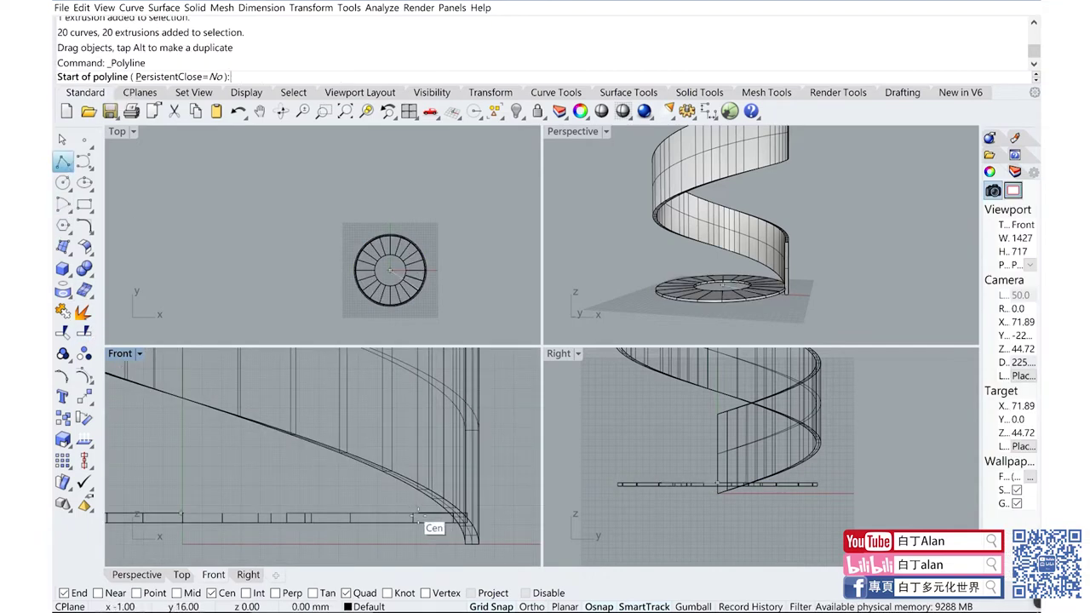
{"action": "scroll", "coordinate": [417, 516], "scroll_direction": "down", "scroll_amount": 2}
{"action": "scroll", "coordinate": [417, 516], "scroll_direction": "down", "scroll_amount": 1}
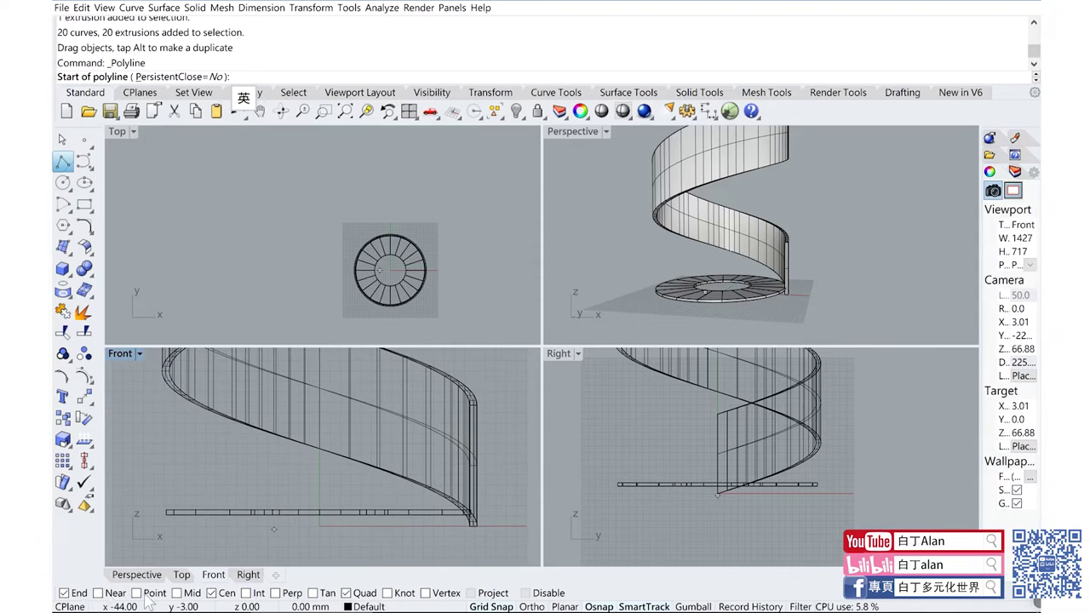
{"action": "scroll", "coordinate": [449, 510], "scroll_direction": "up", "scroll_amount": 2}
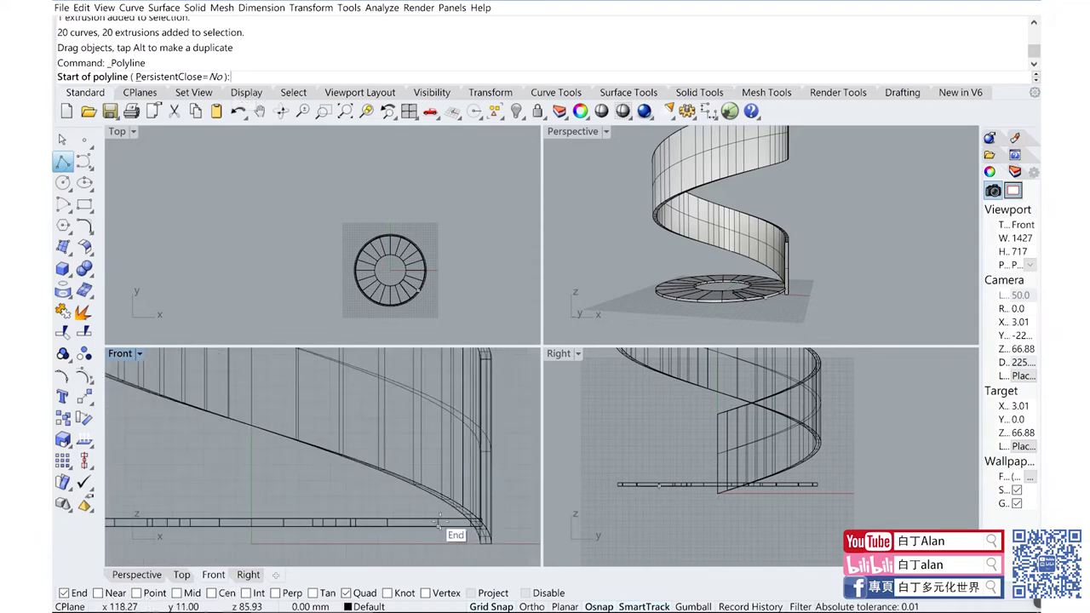
{"action": "left_click", "coordinate": [439, 523]}
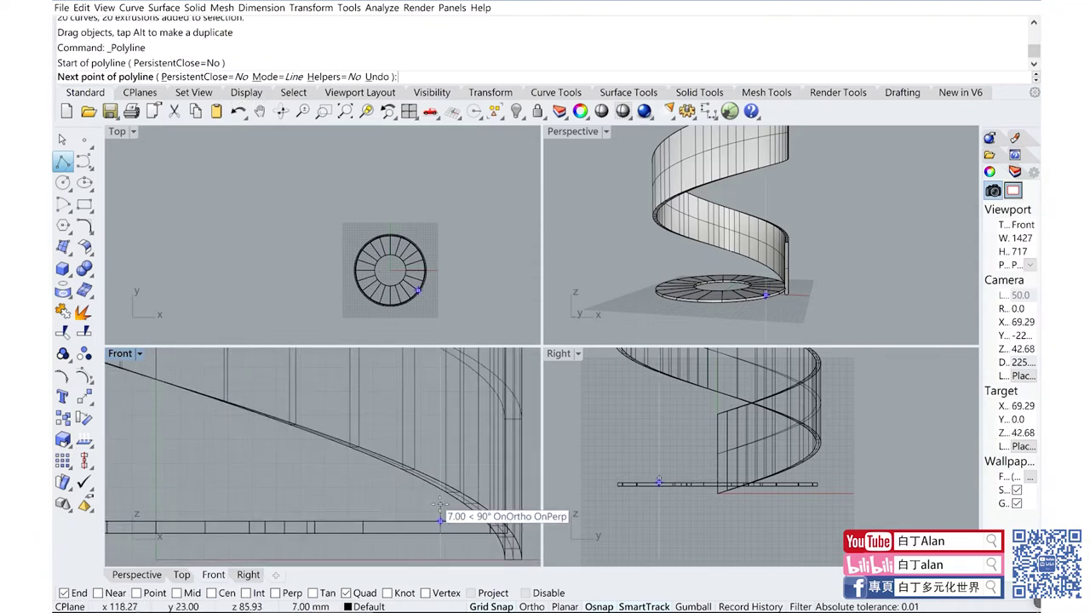
{"action": "scroll", "coordinate": [439, 503], "scroll_direction": "up", "scroll_amount": 1}
{"action": "scroll", "coordinate": [436, 500], "scroll_direction": "up", "scroll_amount": 1}
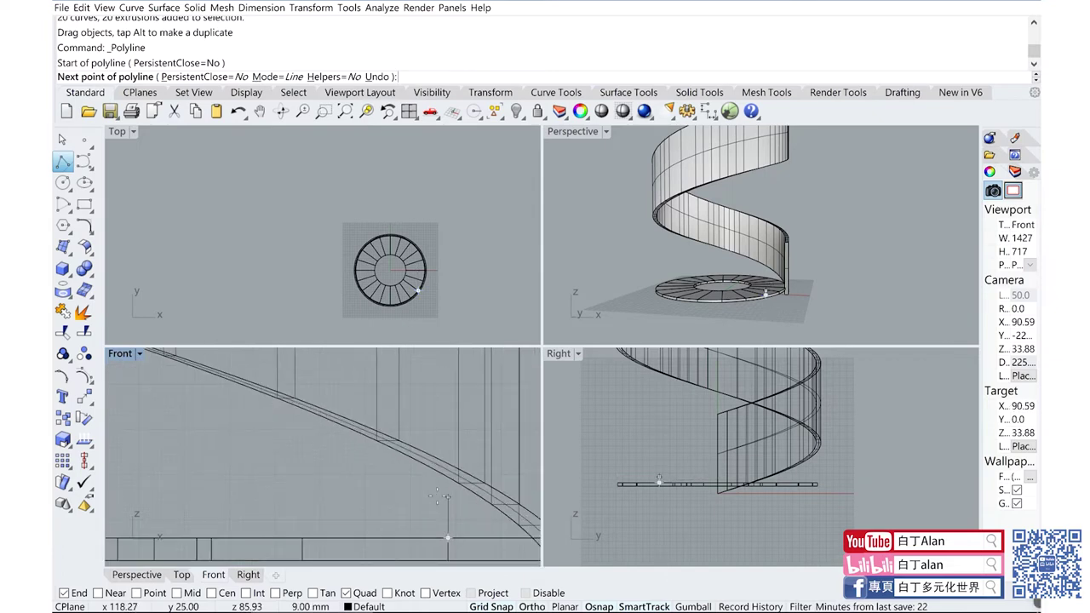
{"action": "left_click", "coordinate": [438, 496]}
{"action": "key", "text": "Return"}
Step: Select the step pad from the overlapping candidates and maximize the Perspective viewport
{"action": "scroll", "coordinate": [414, 509], "scroll_direction": "down", "scroll_amount": 2}
{"action": "left_click", "coordinate": [452, 528]}
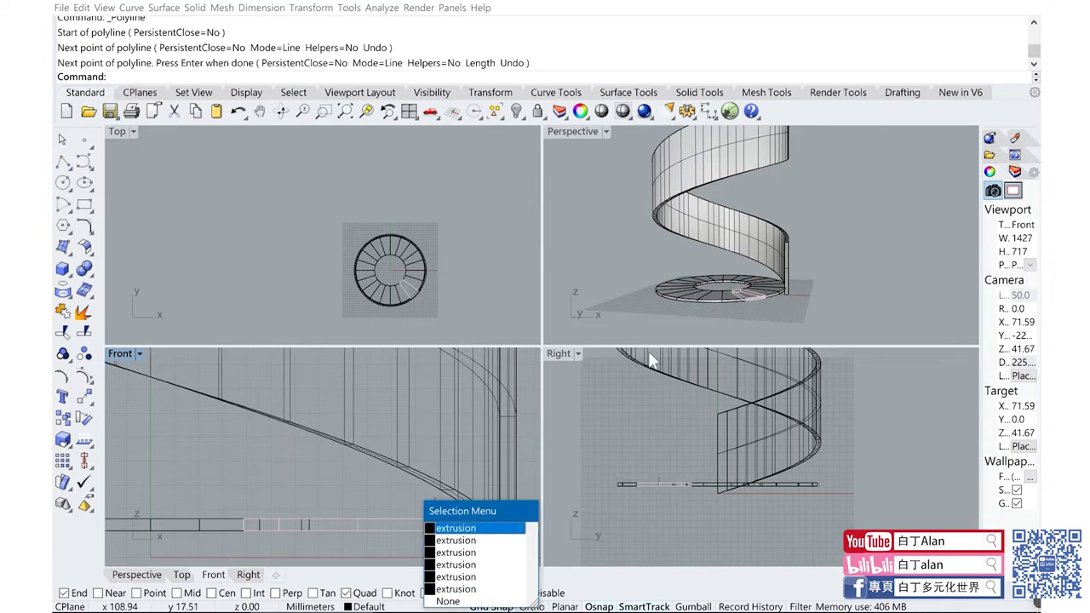
{"action": "scroll", "coordinate": [785, 308], "scroll_direction": "up", "scroll_amount": 5}
{"action": "scroll", "coordinate": [763, 298], "scroll_direction": "up", "scroll_amount": 3}
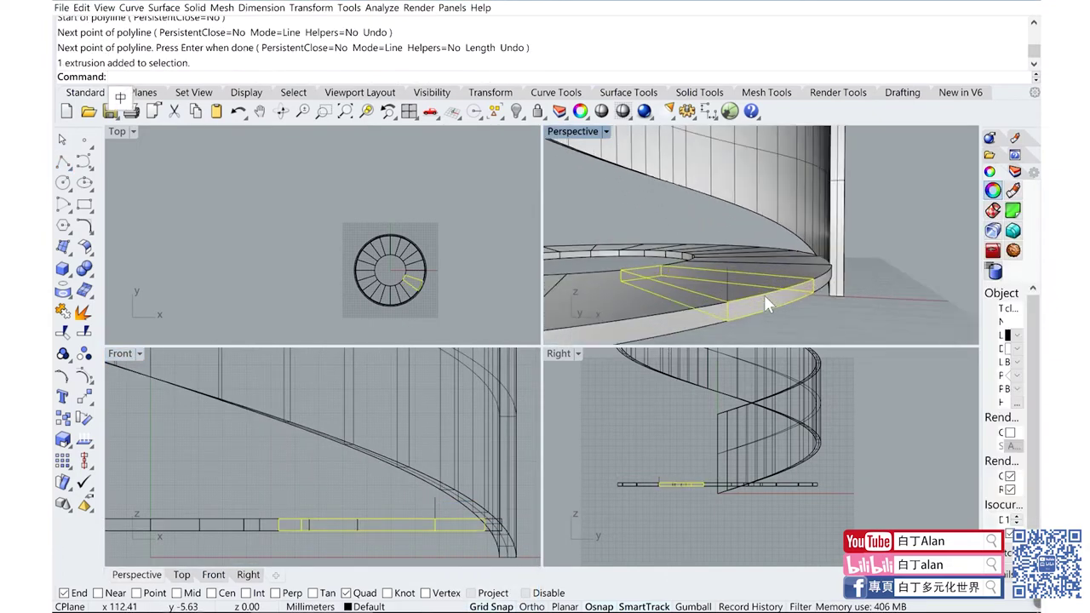
{"action": "double_click", "coordinate": [588, 131]}
{"action": "scroll", "coordinate": [521, 348], "scroll_direction": "down", "scroll_amount": 2}
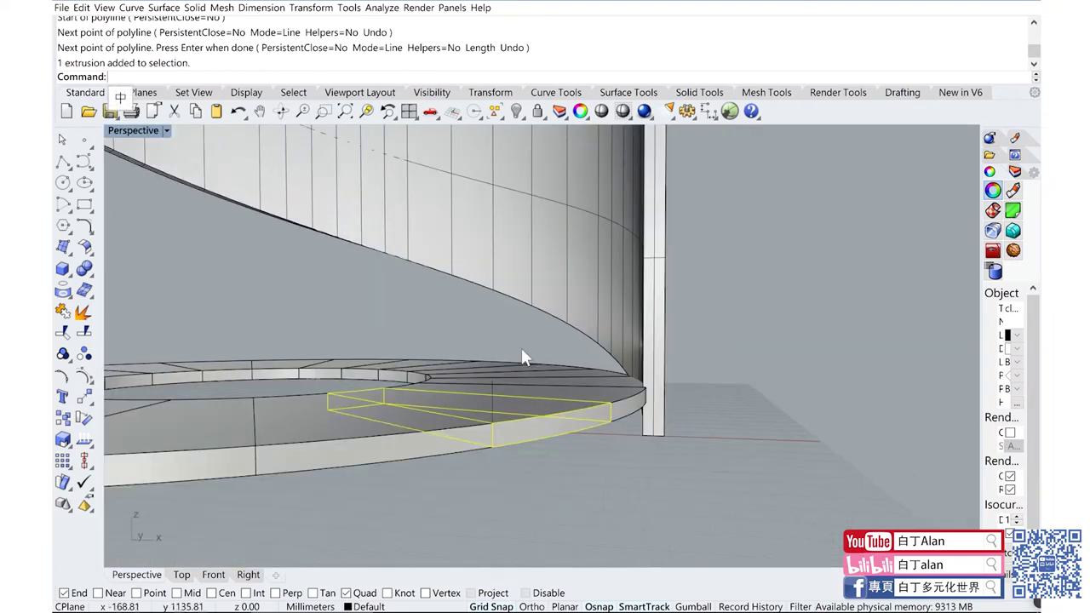
Step: Move the selected pad from its corner up to the guide line's top
{"action": "left_click", "coordinate": [84, 397]}
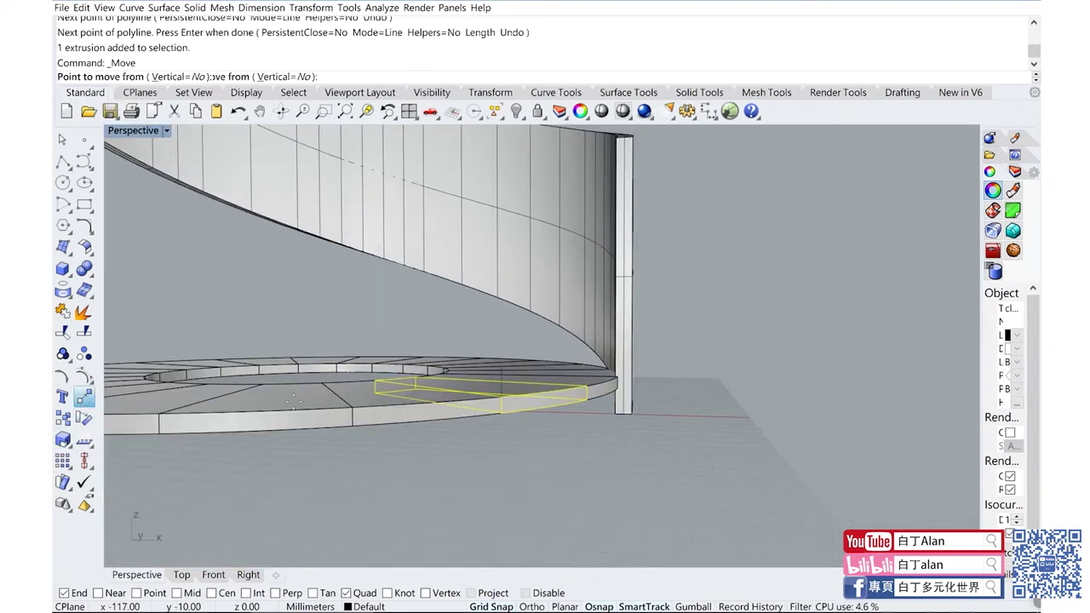
{"action": "left_click", "coordinate": [504, 413]}
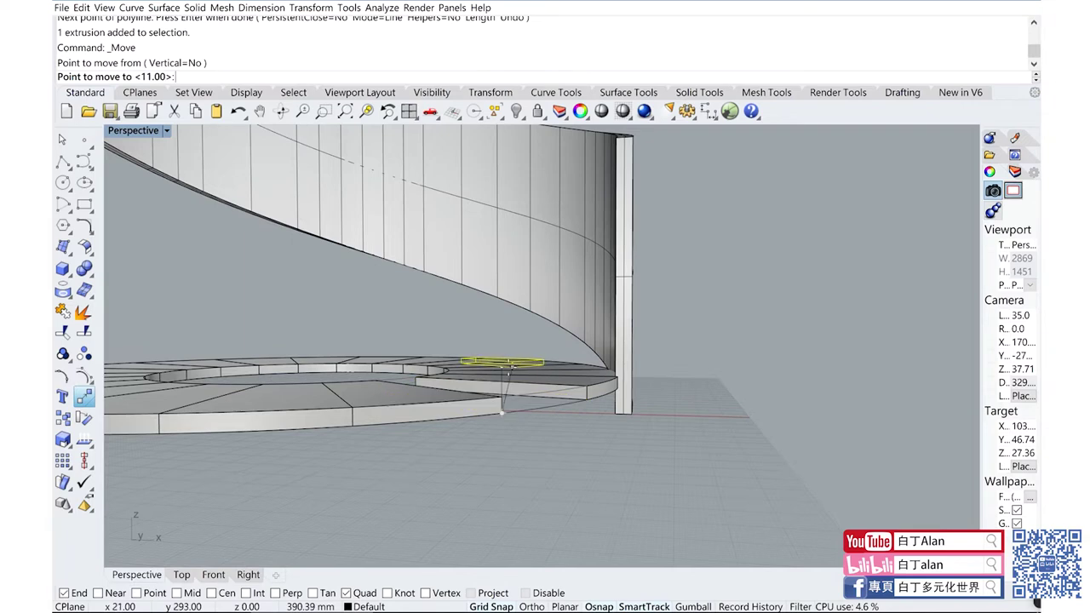
{"action": "left_click", "coordinate": [503, 366]}
{"action": "right_click_drag", "start_coordinate": [490, 374], "coordinate": [518, 411]}
Step: Copy the guide line from its lower end point up to the raised pad
{"action": "left_click", "coordinate": [541, 428]}
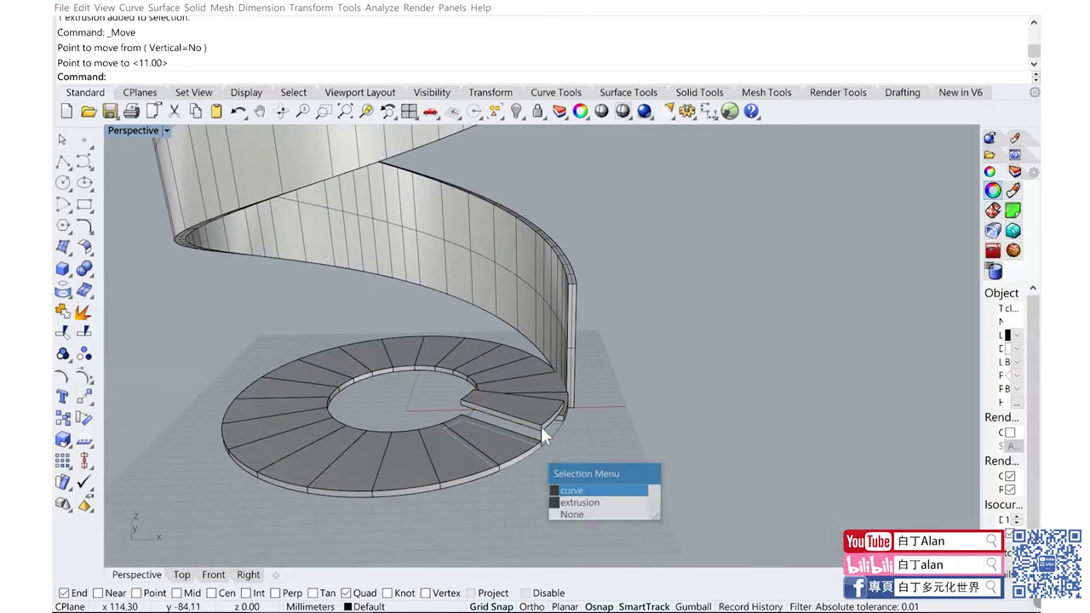
{"action": "key", "text": "Return"}
{"action": "scroll", "coordinate": [540, 430], "scroll_direction": "up", "scroll_amount": 3}
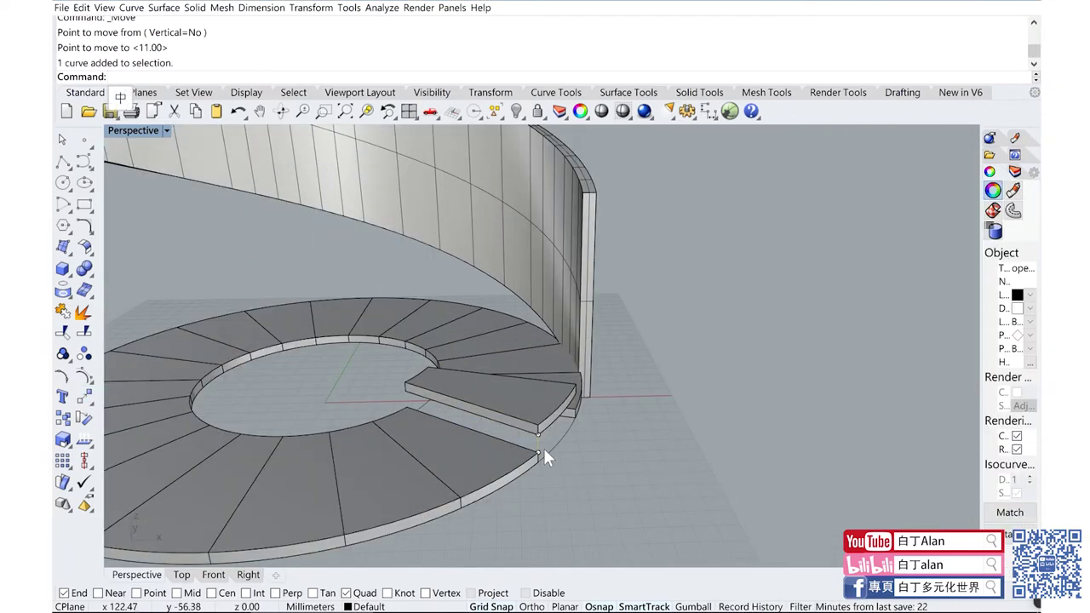
{"action": "scroll", "coordinate": [553, 443], "scroll_direction": "up", "scroll_amount": 3}
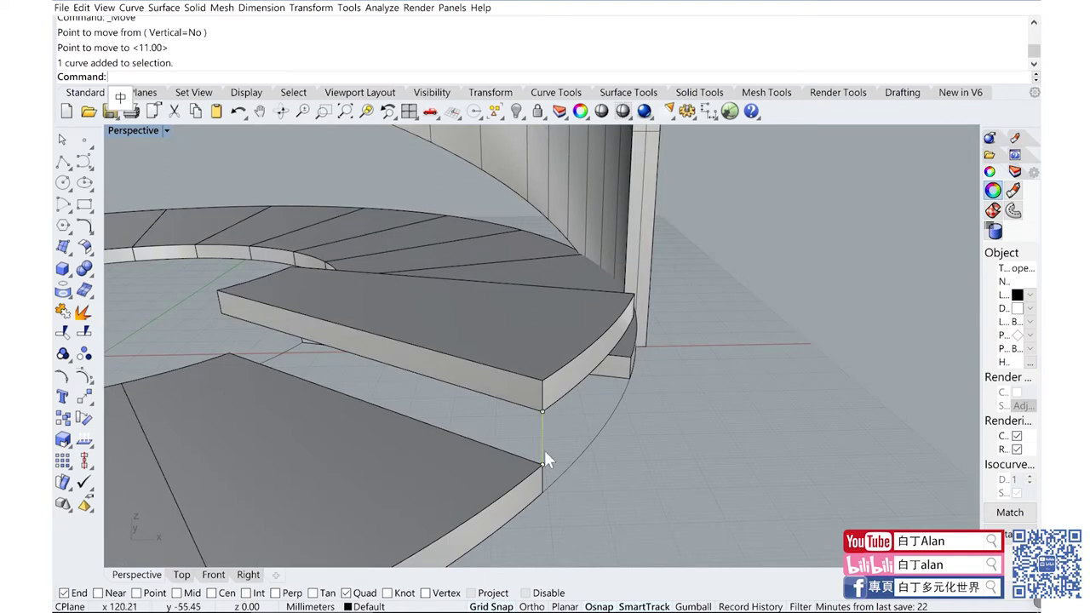
{"action": "left_click", "coordinate": [62, 418]}
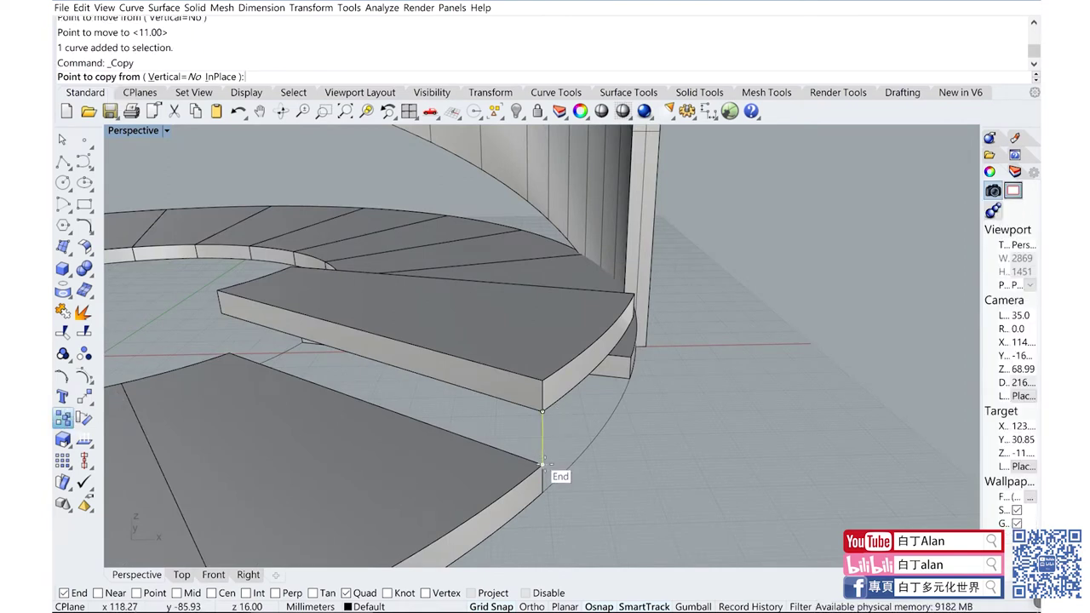
{"action": "left_click", "coordinate": [542, 464]}
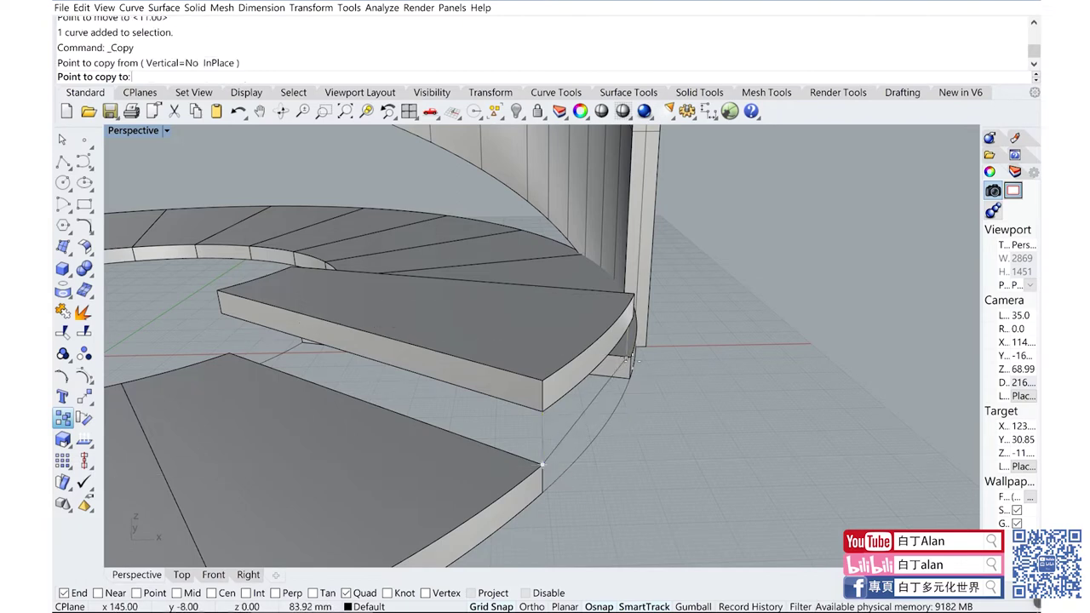
{"action": "key", "text": "Return"}
Step: Select the vertical line under the raised pad and restore the four-viewport layout
{"action": "right_click_drag", "start_coordinate": [632, 359], "coordinate": [515, 485]}
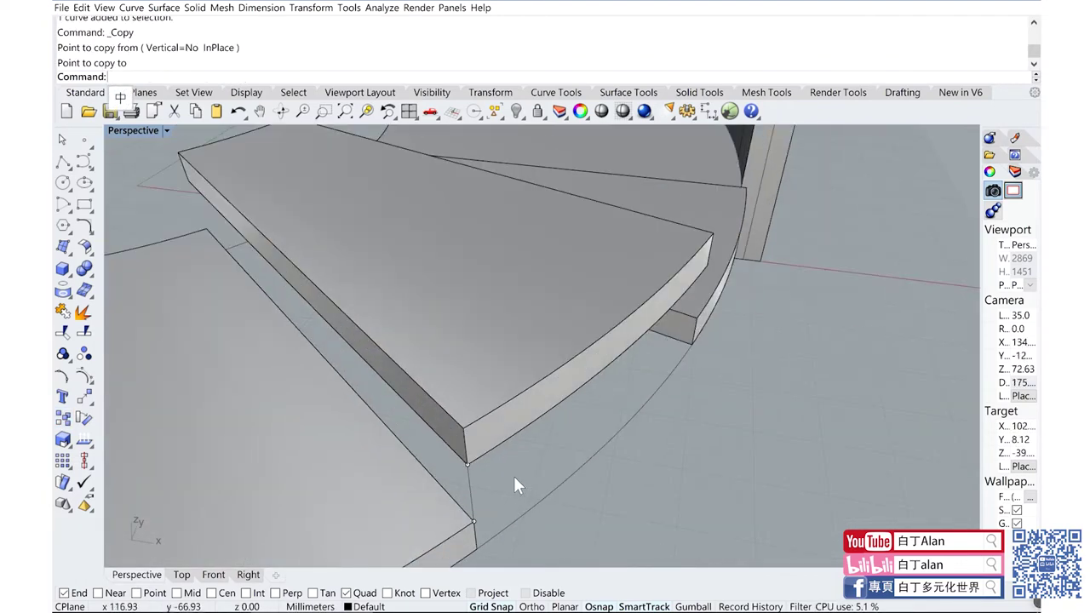
{"action": "left_click", "coordinate": [468, 483]}
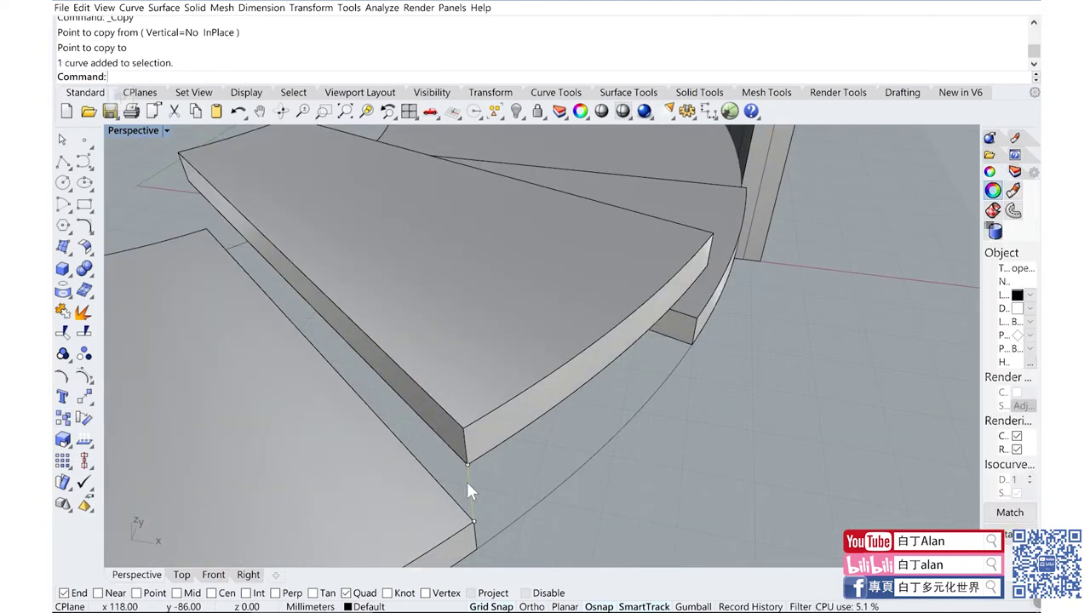
{"action": "double_click", "coordinate": [125, 130]}
{"action": "scroll", "coordinate": [364, 289], "scroll_direction": "down", "scroll_amount": 1}
{"action": "scroll", "coordinate": [350, 278], "scroll_direction": "up", "scroll_amount": 5}
{"action": "scroll", "coordinate": [366, 295], "scroll_direction": "down", "scroll_amount": 1}
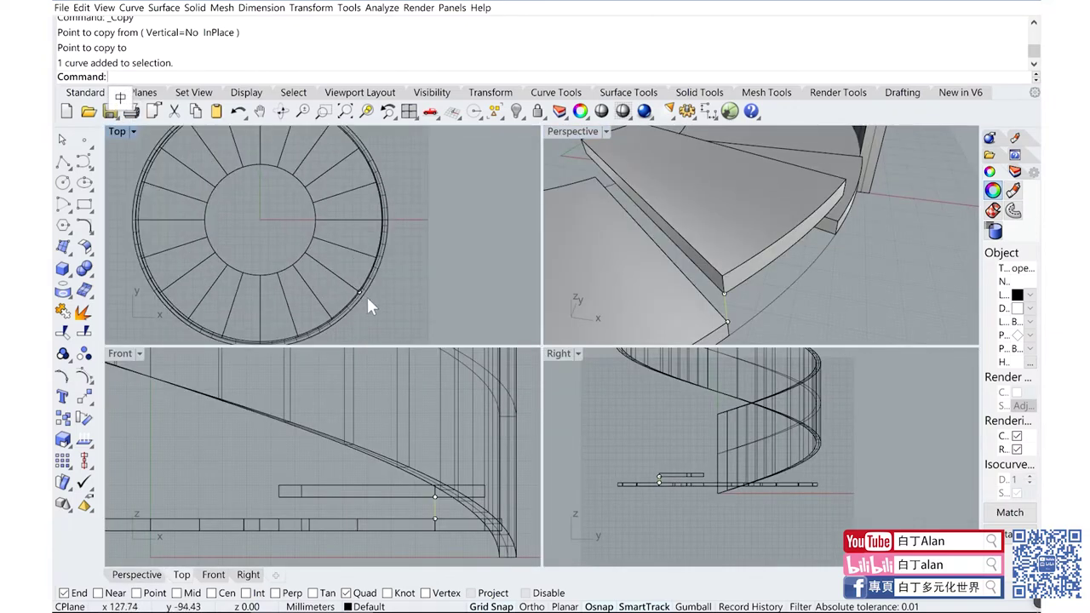
{"action": "scroll", "coordinate": [366, 296], "scroll_direction": "up", "scroll_amount": 2}
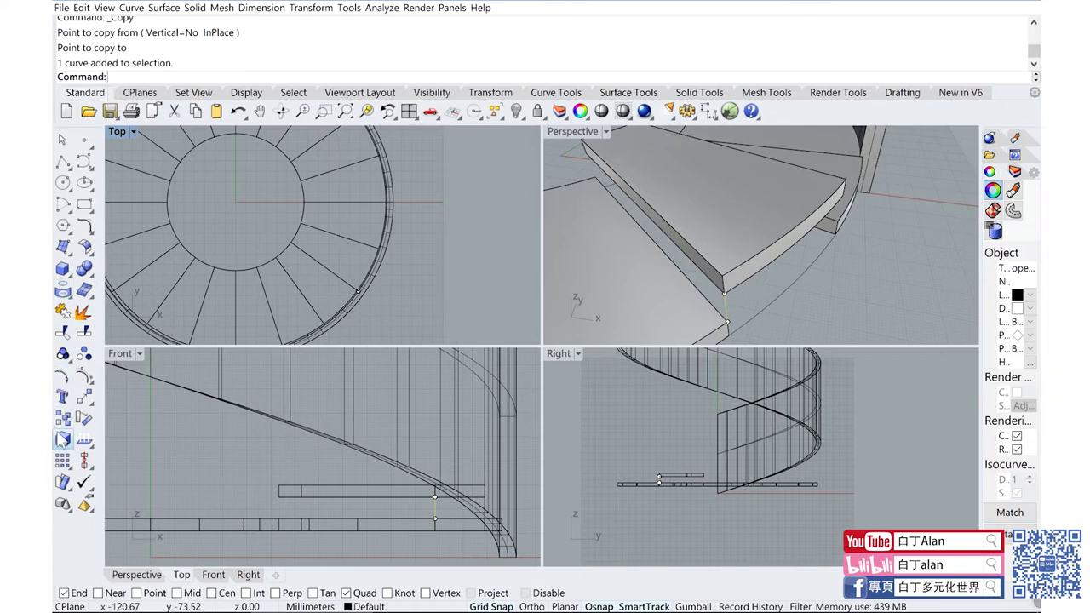
Step: Polar-array the guide line into 20 copies over 360° around the ring's centre
{"action": "left_click", "coordinate": [72, 467]}
{"action": "left_click", "coordinate": [112, 465]}
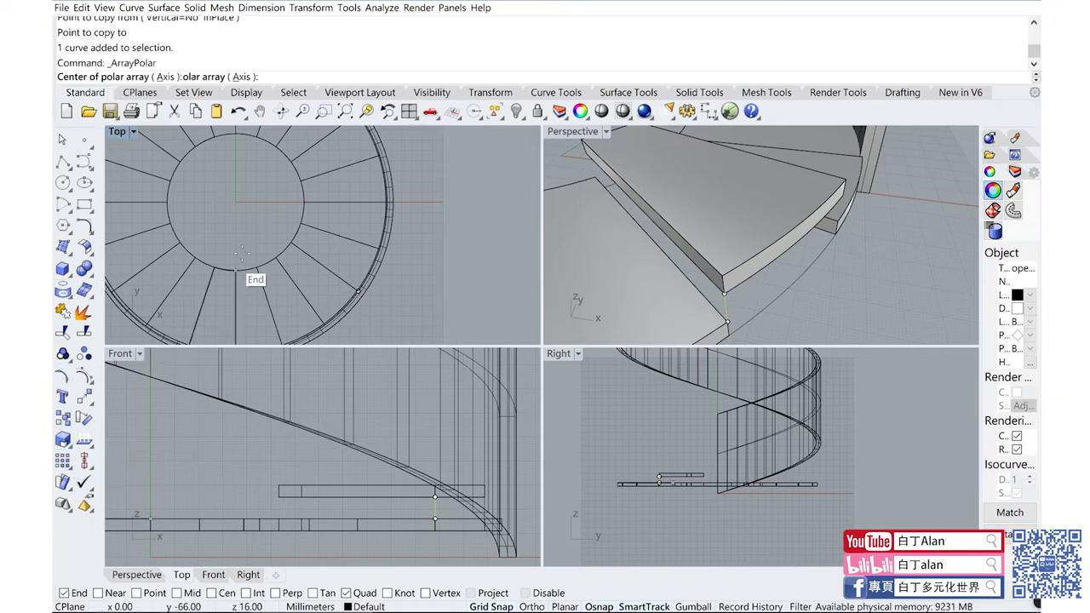
{"action": "left_click", "coordinate": [187, 247]}
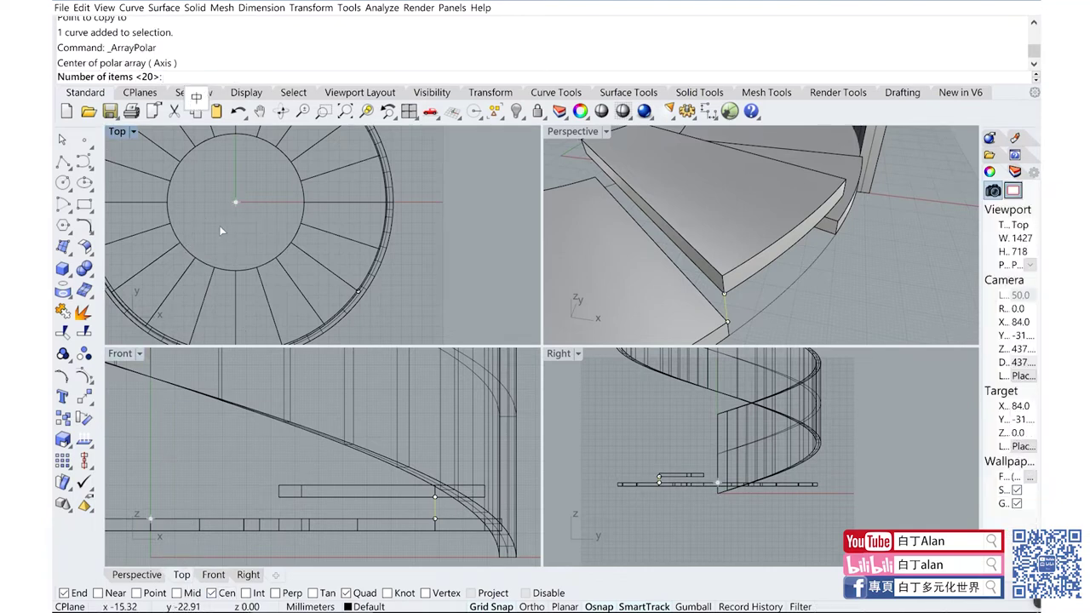
{"action": "key", "text": "Return"}
{"action": "key", "text": "Return"}
{"action": "key", "text": "Return"}
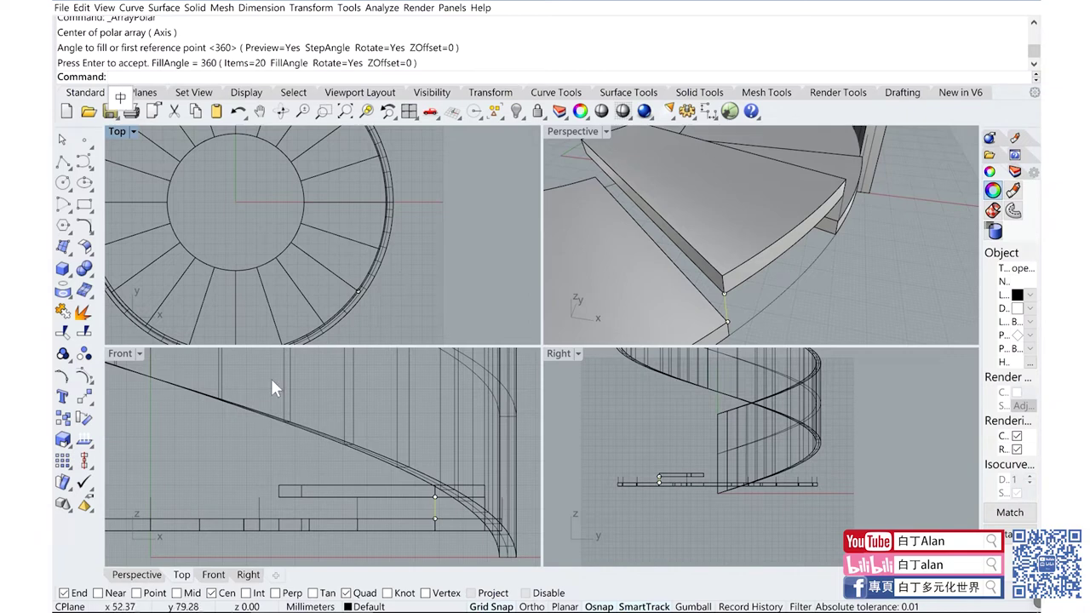
Step: Clear the selection, maximize Perspective, and hide the helical wall
{"action": "left_click", "coordinate": [519, 247]}
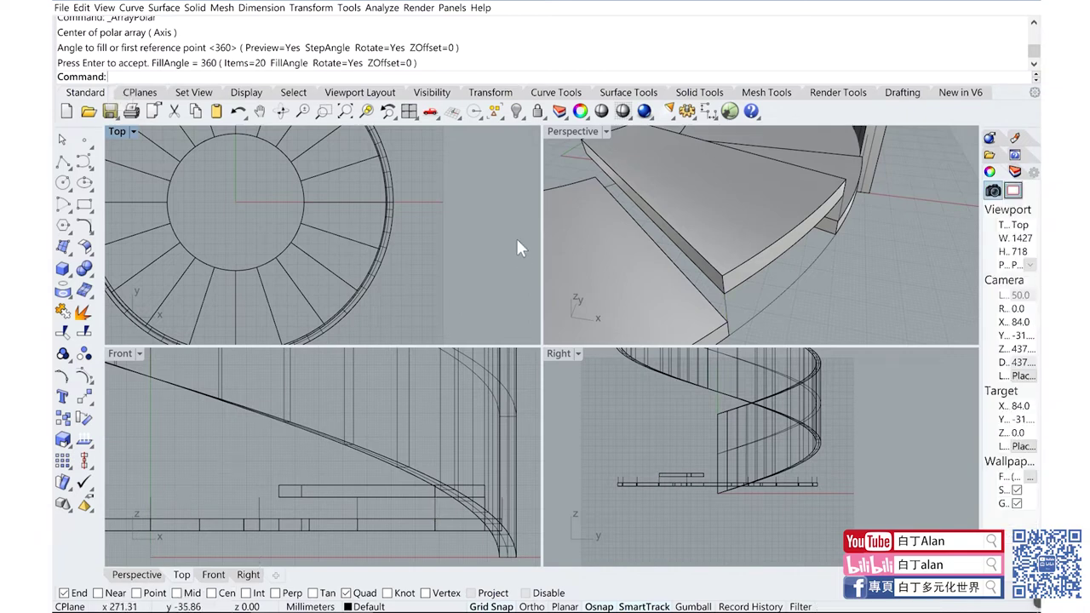
{"action": "double_click", "coordinate": [572, 131]}
{"action": "mouse_move", "coordinate": [698, 284]}
{"action": "right_mouse_down"}
{"action": "mouse_move", "coordinate": [742, 222]}
{"action": "mouse_move", "coordinate": [729, 220]}
{"action": "right_mouse_up"}
{"action": "scroll", "coordinate": [743, 223], "scroll_direction": "down", "scroll_amount": 5}
{"action": "left_click", "coordinate": [730, 219]}
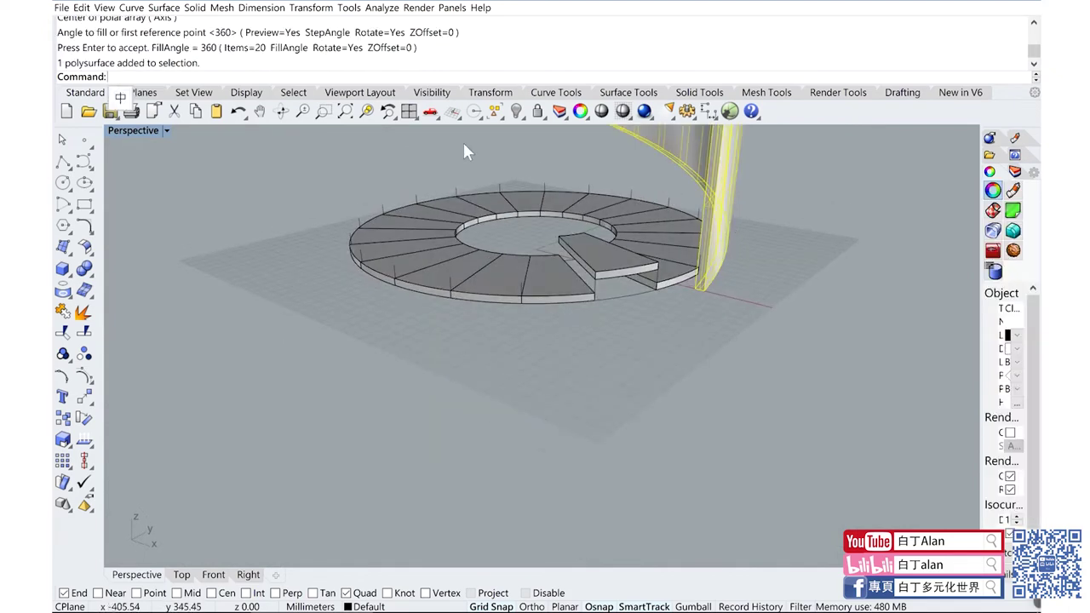
{"action": "left_click", "coordinate": [517, 113]}
Step: Orbit over the ring to inspect the pads, then undo to bring the wall back
{"action": "right_click_drag", "start_coordinate": [554, 136], "coordinate": [697, 233]}
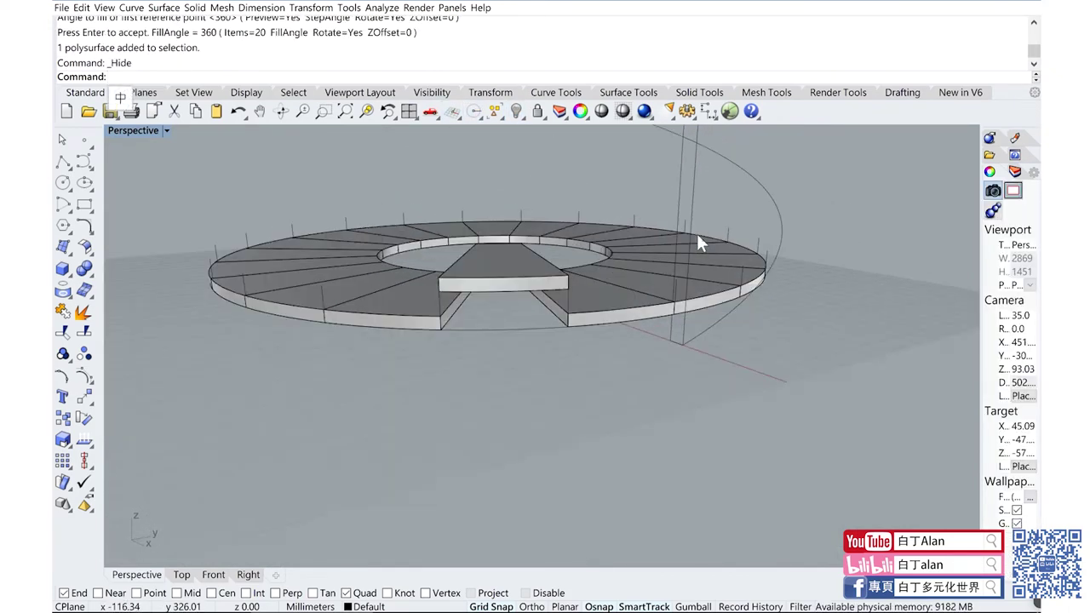
{"action": "scroll", "coordinate": [587, 358], "scroll_direction": "up", "scroll_amount": 3}
{"action": "right_click_drag", "start_coordinate": [552, 352], "coordinate": [570, 342]}
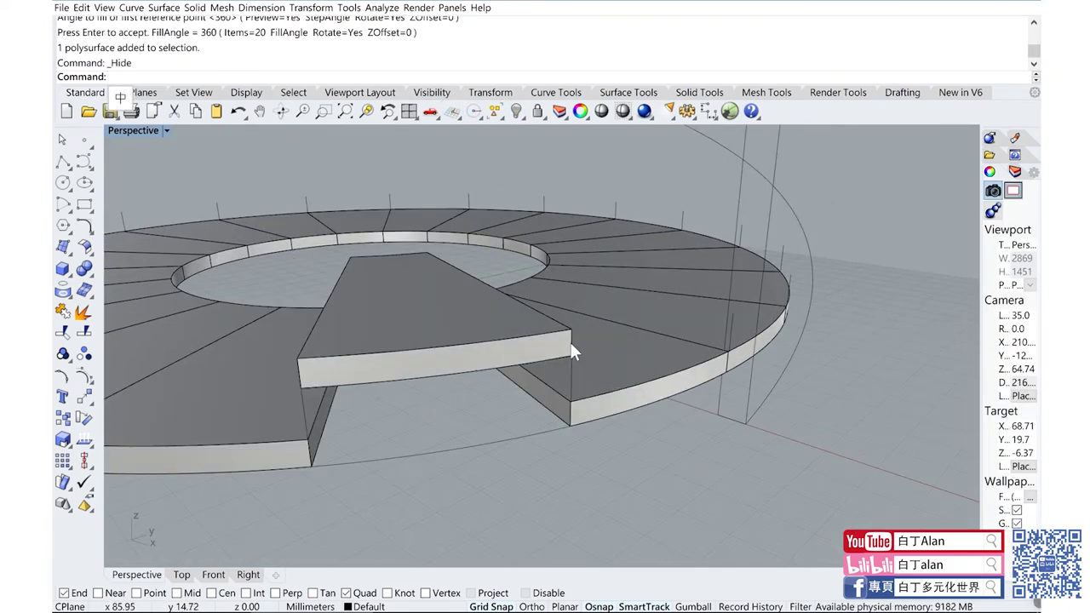
{"action": "scroll", "coordinate": [571, 343], "scroll_direction": "down", "scroll_amount": 4}
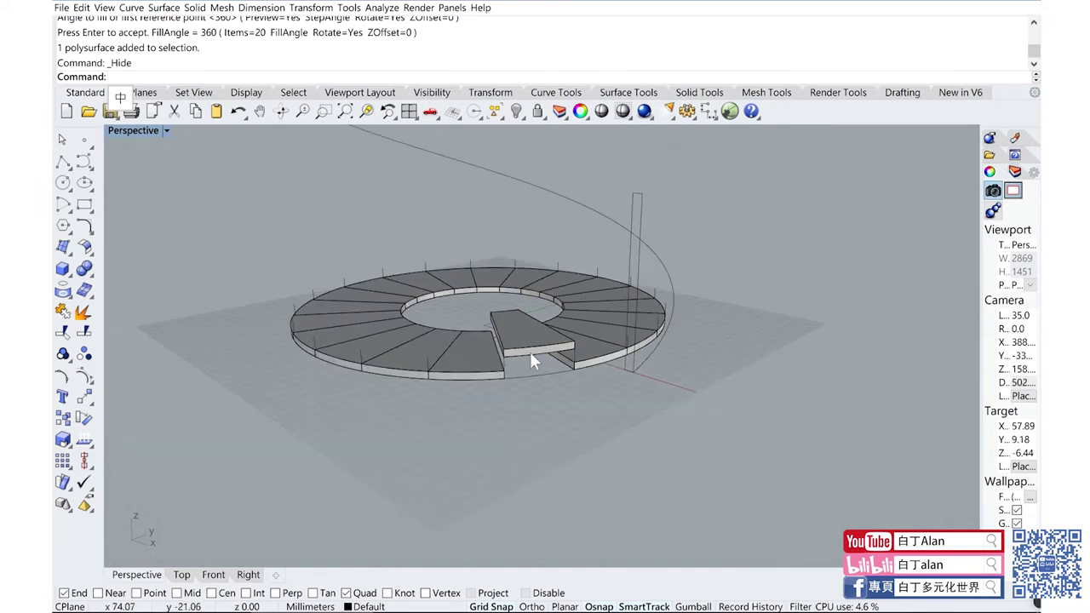
{"action": "scroll", "coordinate": [531, 355], "scroll_direction": "up", "scroll_amount": 3}
{"action": "mouse_move", "coordinate": [584, 364]}
{"action": "right_mouse_down"}
{"action": "mouse_move", "coordinate": [596, 356]}
{"action": "mouse_move", "coordinate": [454, 176]}
{"action": "right_mouse_up"}
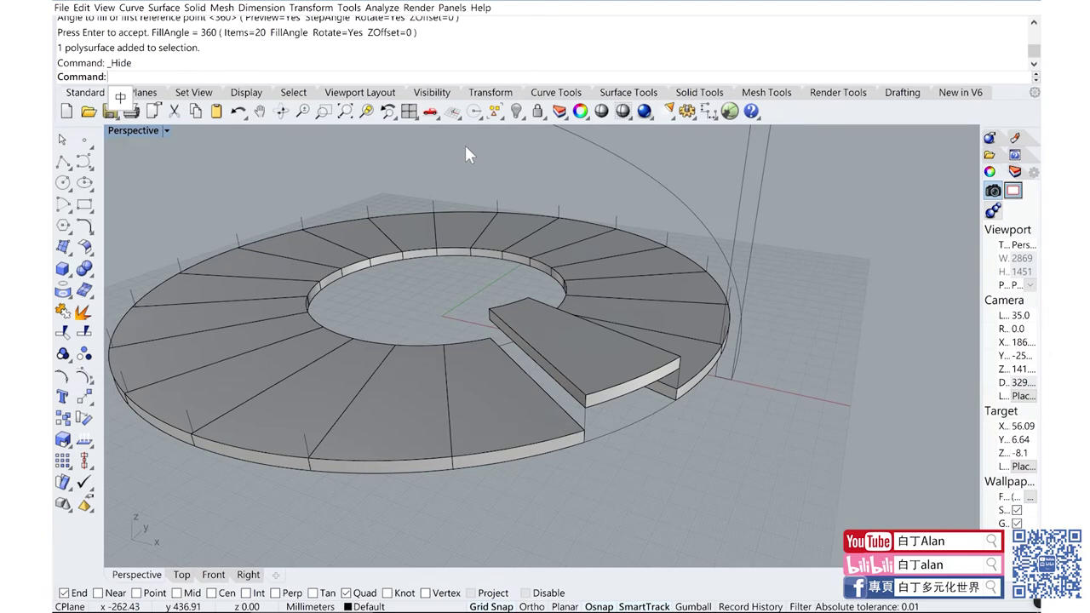
{"action": "key", "text": "ctrl+z"}
{"action": "scroll", "coordinate": [727, 329], "scroll_direction": "up", "scroll_amount": 2}
{"action": "scroll", "coordinate": [704, 345], "scroll_direction": "up", "scroll_amount": 2}
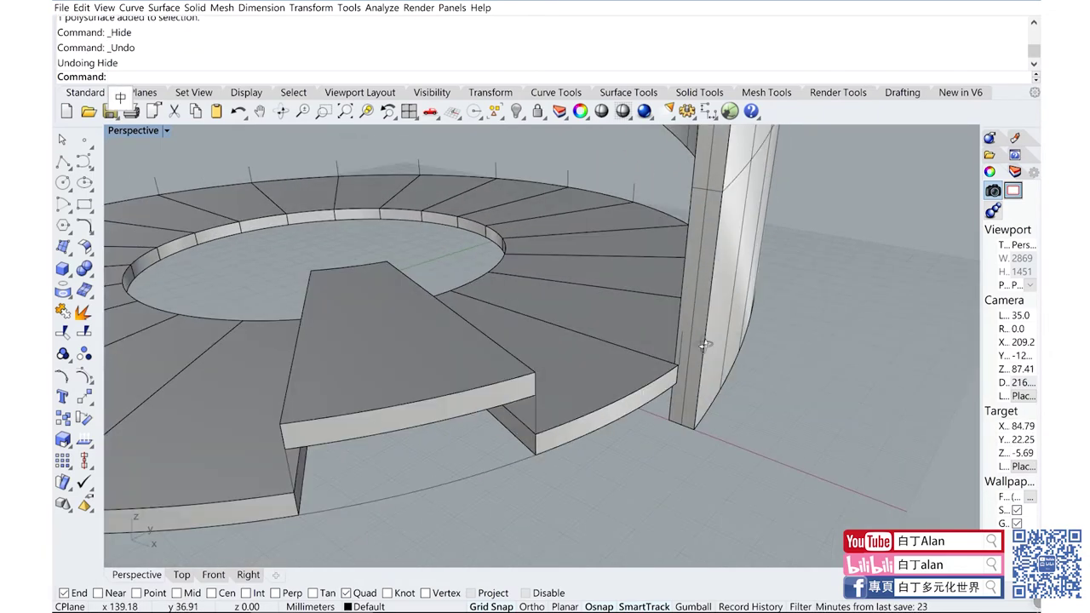
Step: Move the raised wedge pad down into the ring's gap
{"action": "left_click", "coordinate": [440, 395]}
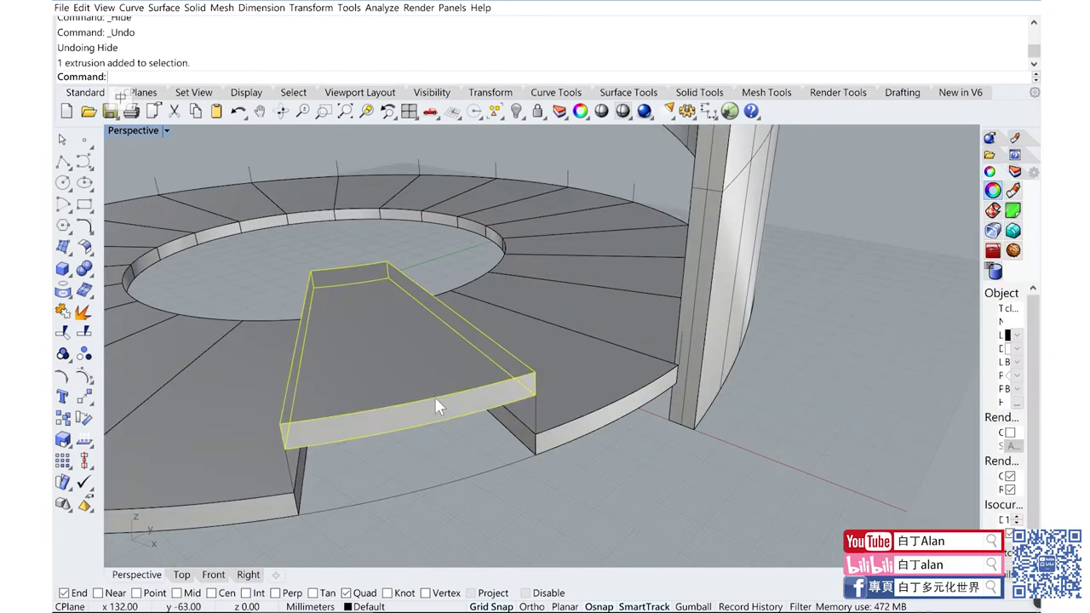
{"action": "left_click", "coordinate": [84, 397]}
{"action": "left_click", "coordinate": [284, 444]}
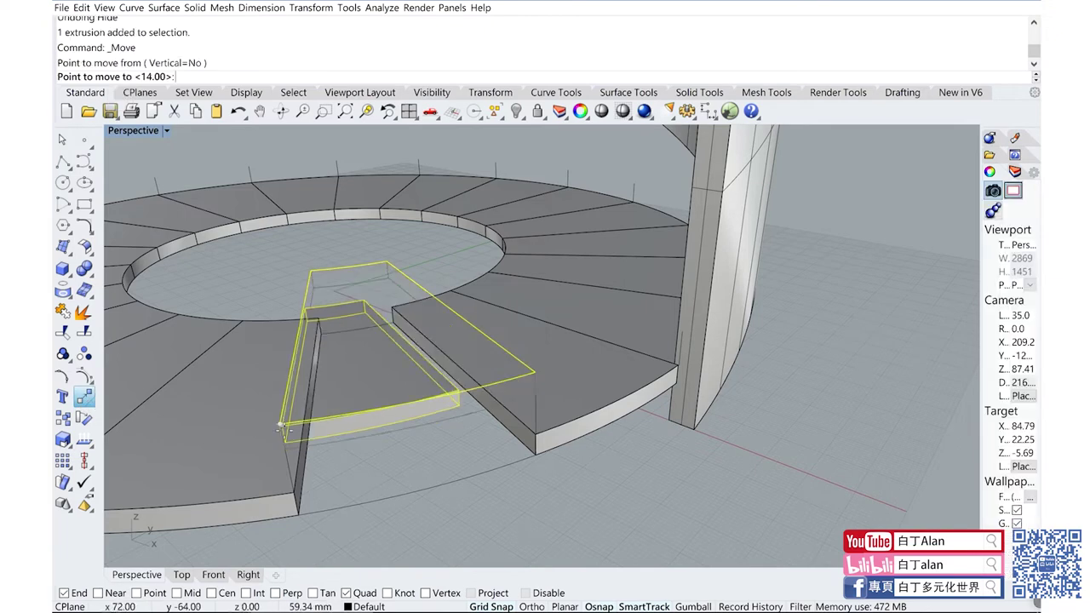
{"action": "left_click", "coordinate": [279, 423]}
{"action": "scroll", "coordinate": [455, 424], "scroll_direction": "down", "scroll_amount": 3}
{"action": "scroll", "coordinate": [567, 376], "scroll_direction": "down", "scroll_amount": 3}
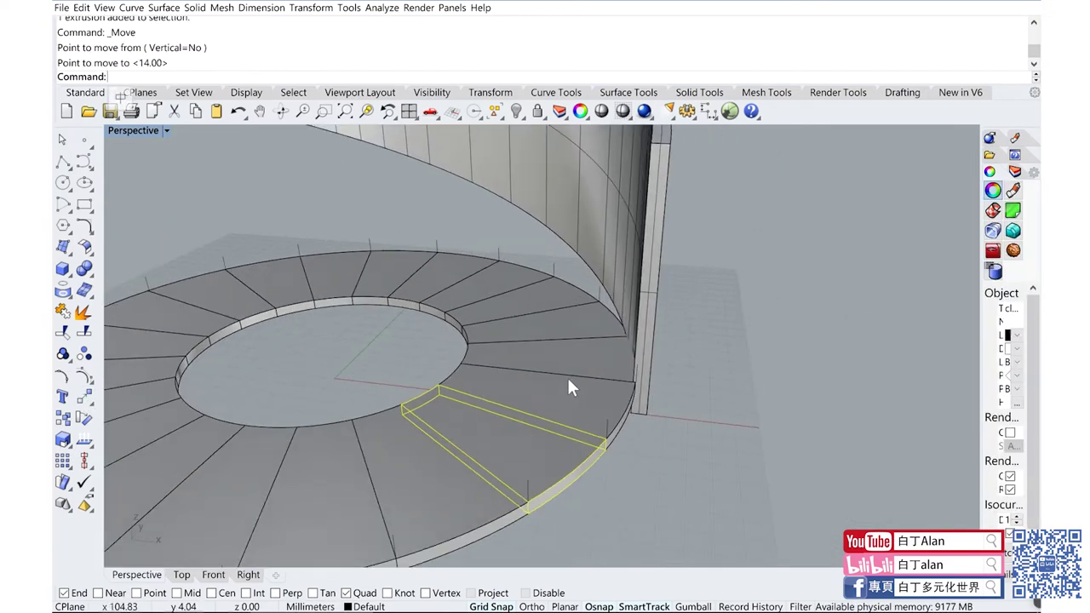
{"action": "scroll", "coordinate": [601, 363], "scroll_direction": "down", "scroll_amount": 2}
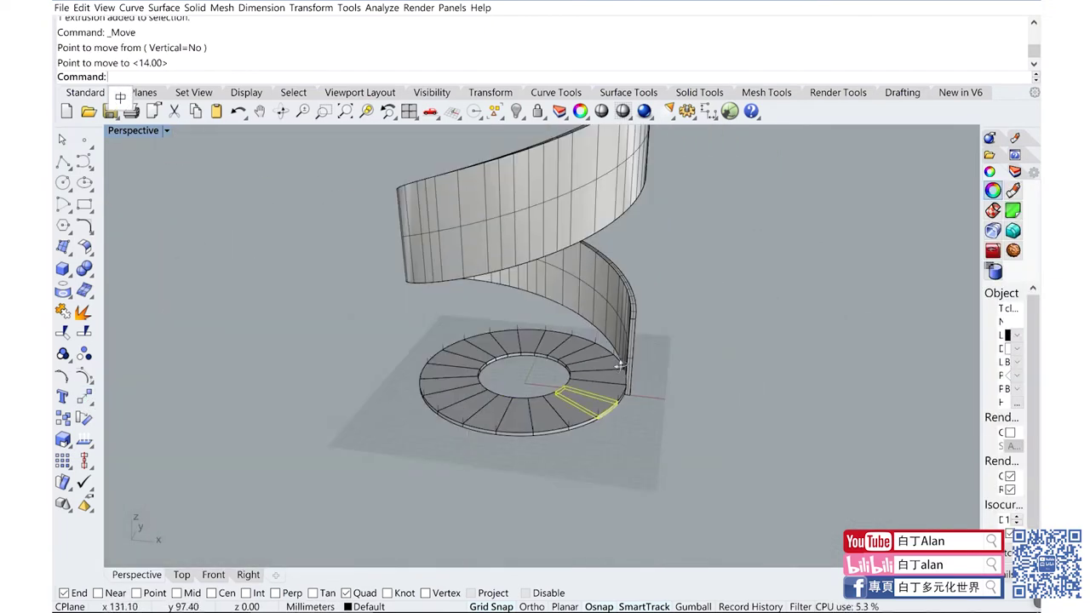
{"action": "scroll", "coordinate": [615, 400], "scroll_direction": "up", "scroll_amount": 2}
{"action": "scroll", "coordinate": [610, 390], "scroll_direction": "up", "scroll_amount": 2}
{"action": "scroll", "coordinate": [596, 375], "scroll_direction": "up", "scroll_amount": 2}
{"action": "scroll", "coordinate": [581, 366], "scroll_direction": "up", "scroll_amount": 2}
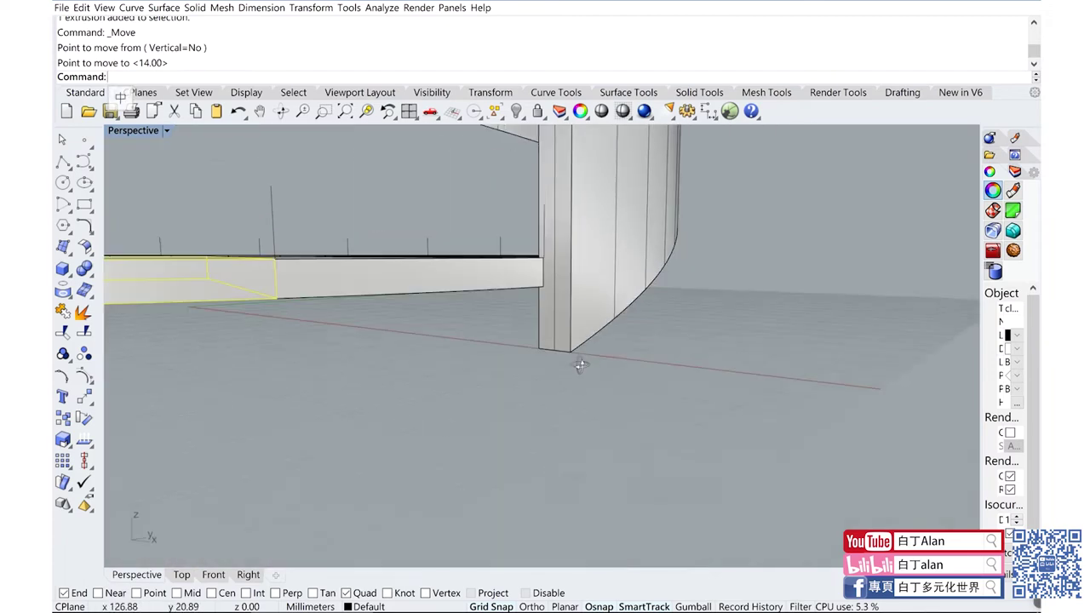
{"action": "right_click_drag", "start_coordinate": [580, 364], "coordinate": [590, 356]}
Step: Raise the neighbouring pad beside the wall from its endpoint to a higher position
{"action": "left_click", "coordinate": [558, 264]}
{"action": "scroll", "coordinate": [566, 281], "scroll_direction": "up", "scroll_amount": 3}
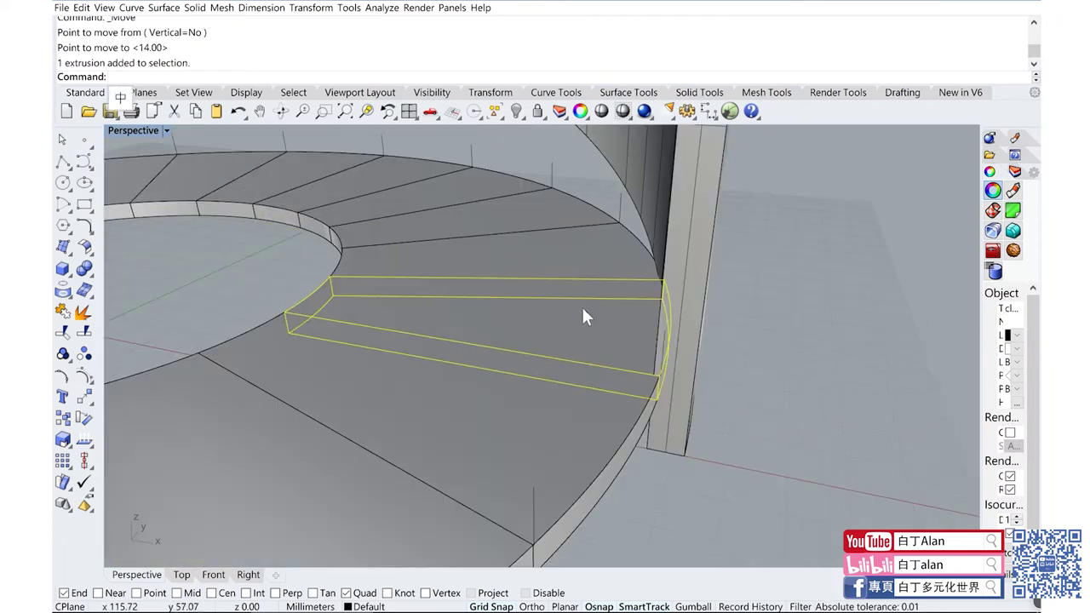
{"action": "right_click_drag", "start_coordinate": [583, 311], "coordinate": [611, 267]}
{"action": "left_click", "coordinate": [597, 254]}
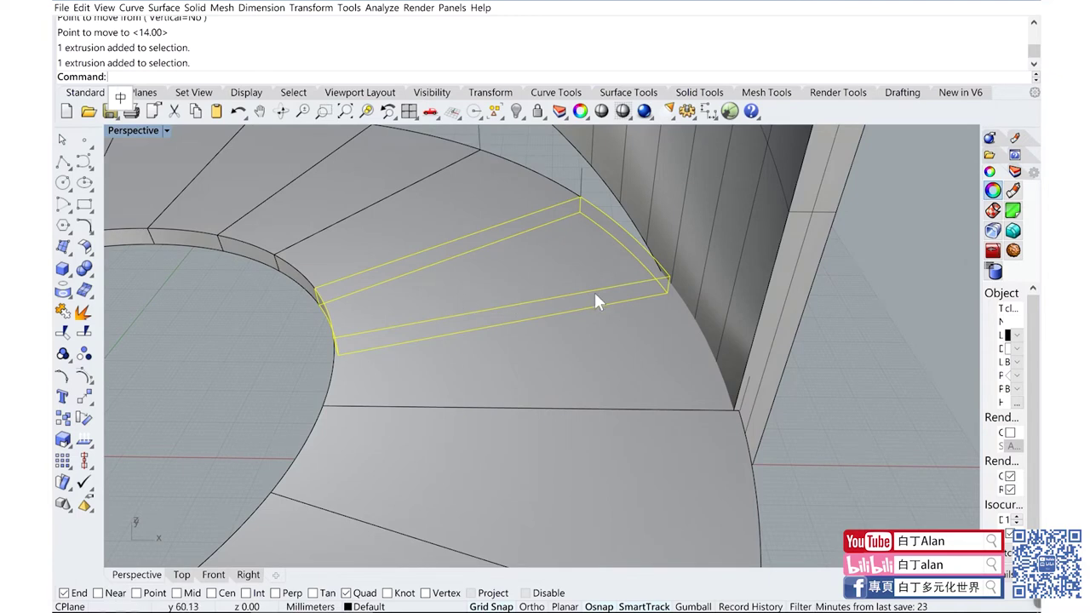
{"action": "mouse_move", "coordinate": [603, 273]}
{"action": "right_mouse_down"}
{"action": "mouse_move", "coordinate": [430, 225]}
{"action": "mouse_move", "coordinate": [439, 234]}
{"action": "right_mouse_up"}
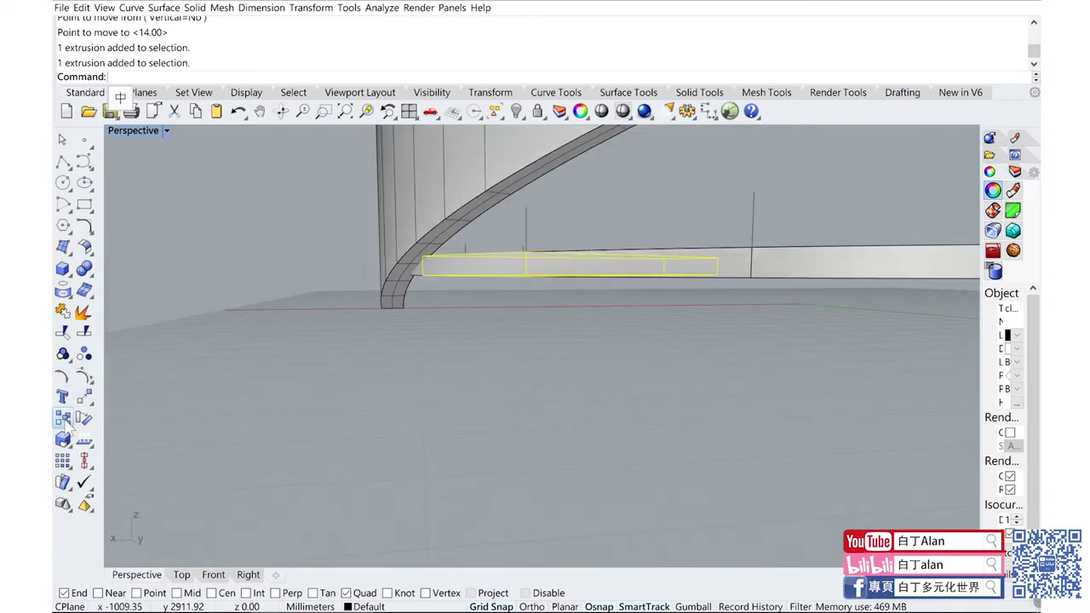
{"action": "left_click", "coordinate": [85, 396]}
{"action": "left_click", "coordinate": [525, 276]}
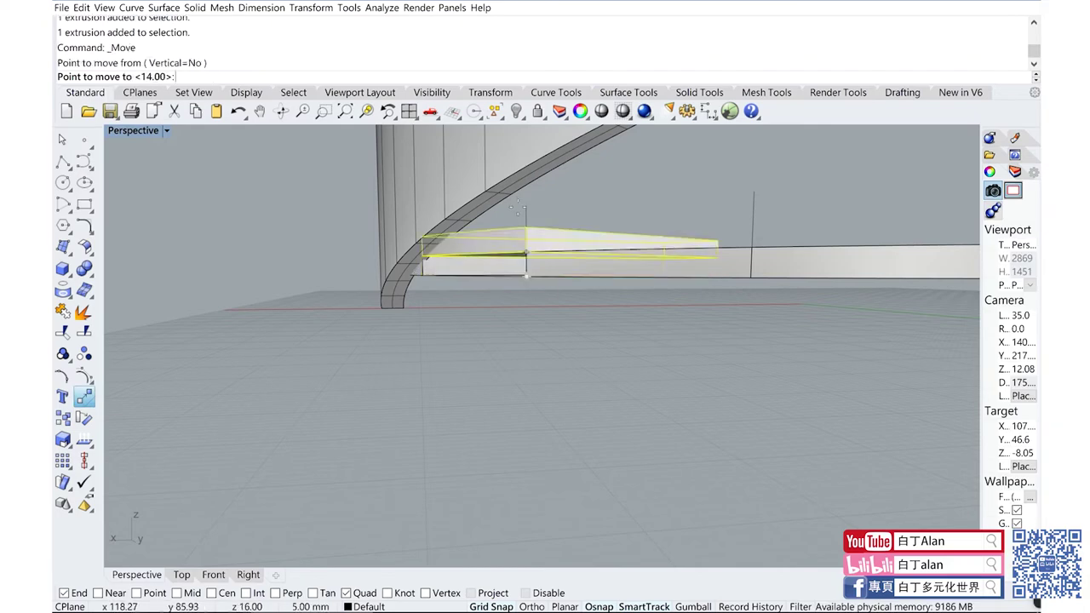
{"action": "left_click", "coordinate": [524, 207]}
{"action": "mouse_move", "coordinate": [525, 207]}
{"action": "right_mouse_down"}
{"action": "mouse_move", "coordinate": [570, 253]}
{"action": "mouse_move", "coordinate": [726, 262]}
{"action": "mouse_move", "coordinate": [675, 236]}
{"action": "mouse_move", "coordinate": [698, 231]}
{"action": "mouse_move", "coordinate": [741, 248]}
{"action": "mouse_move", "coordinate": [726, 258]}
{"action": "mouse_move", "coordinate": [720, 295]}
{"action": "mouse_move", "coordinate": [675, 339]}
{"action": "mouse_move", "coordinate": [602, 294]}
{"action": "mouse_move", "coordinate": [562, 315]}
{"action": "right_mouse_up"}
{"action": "key", "text": "Escape"}
Step: Select the pad at the ring edge together with another pad and a curve
{"action": "scroll", "coordinate": [760, 234], "scroll_direction": "down", "scroll_amount": 3}
{"action": "scroll", "coordinate": [690, 234], "scroll_direction": "down", "scroll_amount": 3}
{"action": "scroll", "coordinate": [675, 280], "scroll_direction": "up", "scroll_amount": 3}
{"action": "scroll", "coordinate": [706, 289], "scroll_direction": "up", "scroll_amount": 3}
{"action": "scroll", "coordinate": [740, 261], "scroll_direction": "up", "scroll_amount": 2}
{"action": "scroll", "coordinate": [740, 252], "scroll_direction": "down", "scroll_amount": 5}
{"action": "scroll", "coordinate": [675, 339], "scroll_direction": "up", "scroll_amount": 3}
{"action": "scroll", "coordinate": [662, 328], "scroll_direction": "down", "scroll_amount": 4}
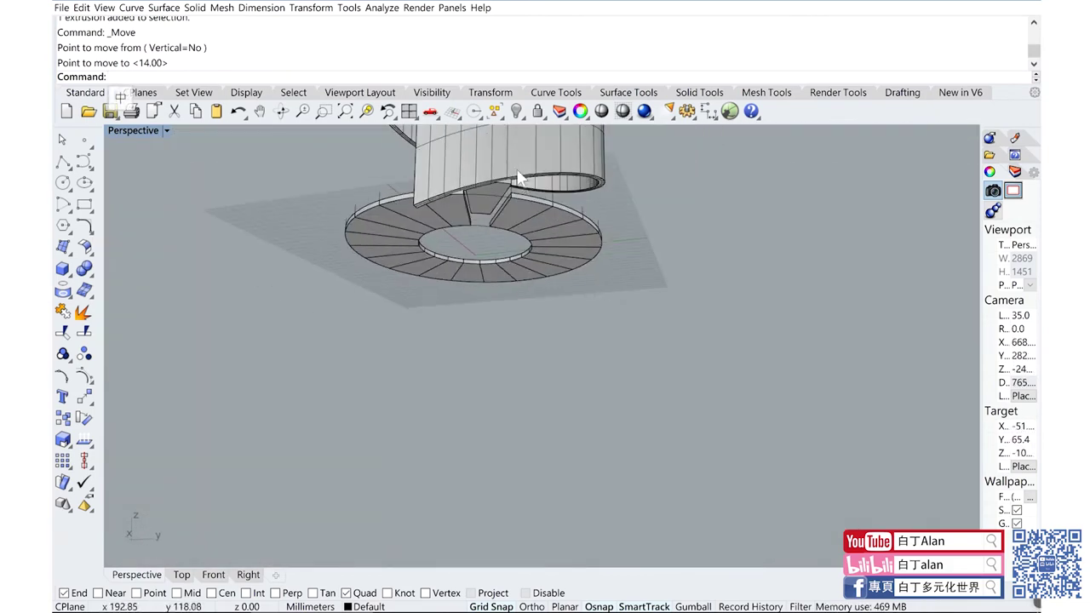
{"action": "scroll", "coordinate": [528, 327], "scroll_direction": "up", "scroll_amount": 3}
{"action": "scroll", "coordinate": [507, 336], "scroll_direction": "up", "scroll_amount": 3}
{"action": "scroll", "coordinate": [503, 341], "scroll_direction": "up", "scroll_amount": 2}
{"action": "left_click", "coordinate": [503, 341]}
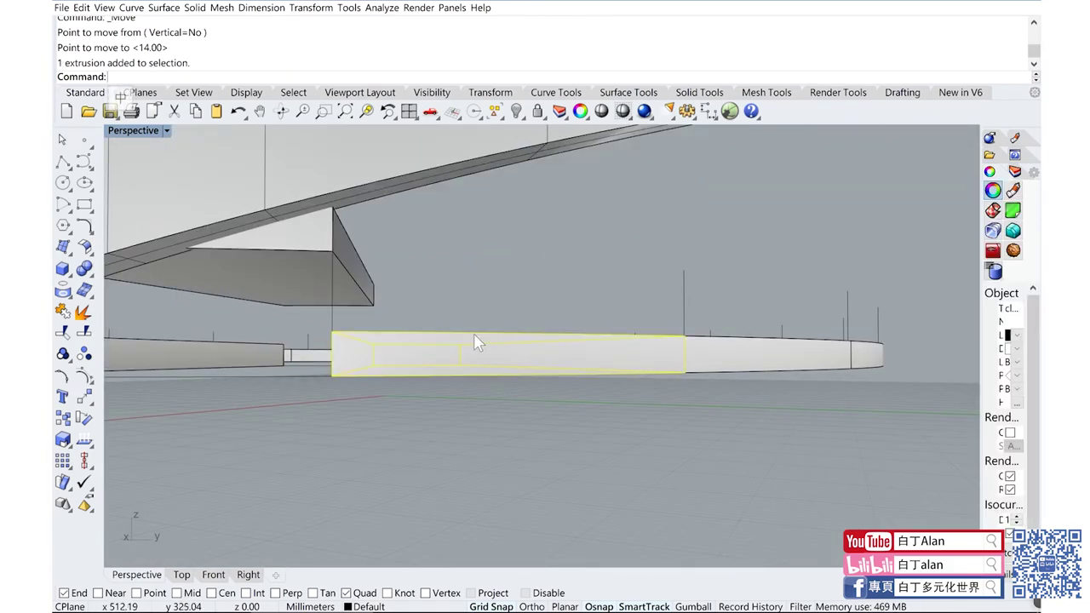
{"action": "scroll", "coordinate": [347, 332], "scroll_direction": "down", "scroll_amount": 3}
{"action": "left_click", "coordinate": [327, 327]}
{"action": "left_click", "coordinate": [332, 324]}
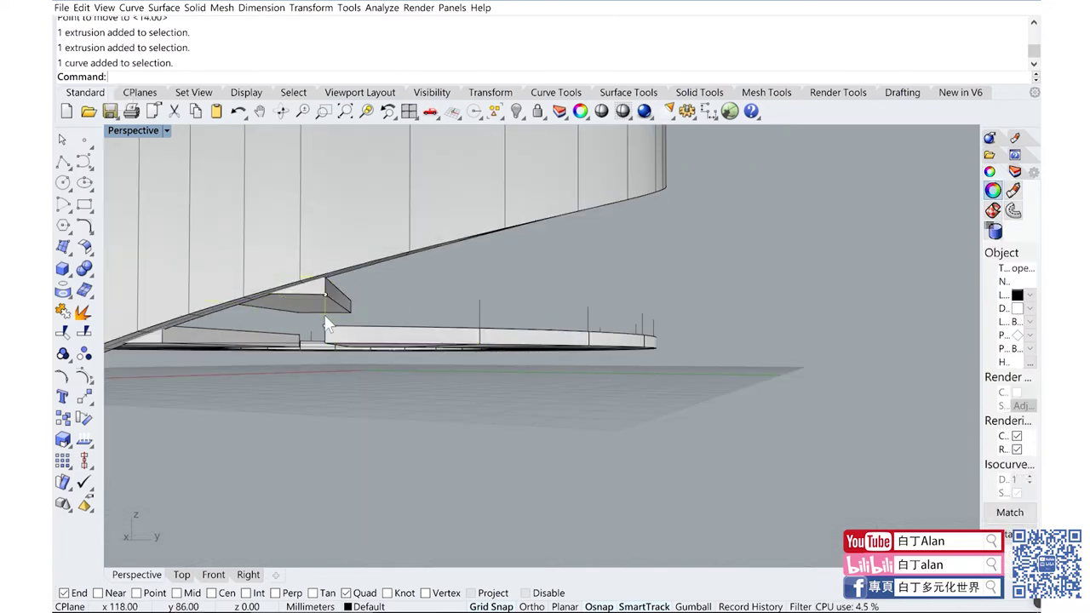
{"action": "scroll", "coordinate": [366, 330], "scroll_direction": "up", "scroll_amount": 3}
{"action": "right_click_drag", "start_coordinate": [375, 332], "coordinate": [596, 298]}
{"action": "scroll", "coordinate": [615, 292], "scroll_direction": "down", "scroll_amount": 3}
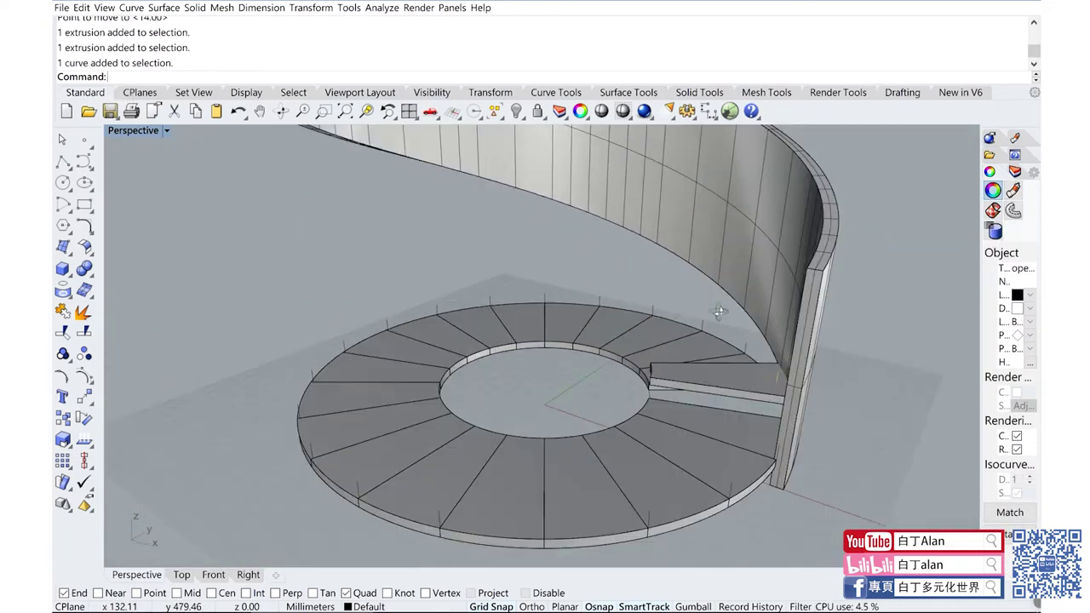
{"action": "scroll", "coordinate": [766, 409], "scroll_direction": "up", "scroll_amount": 3}
Step: Hide the helical wall and begin moving the vertical line beside the pad
{"action": "left_click", "coordinate": [797, 412]}
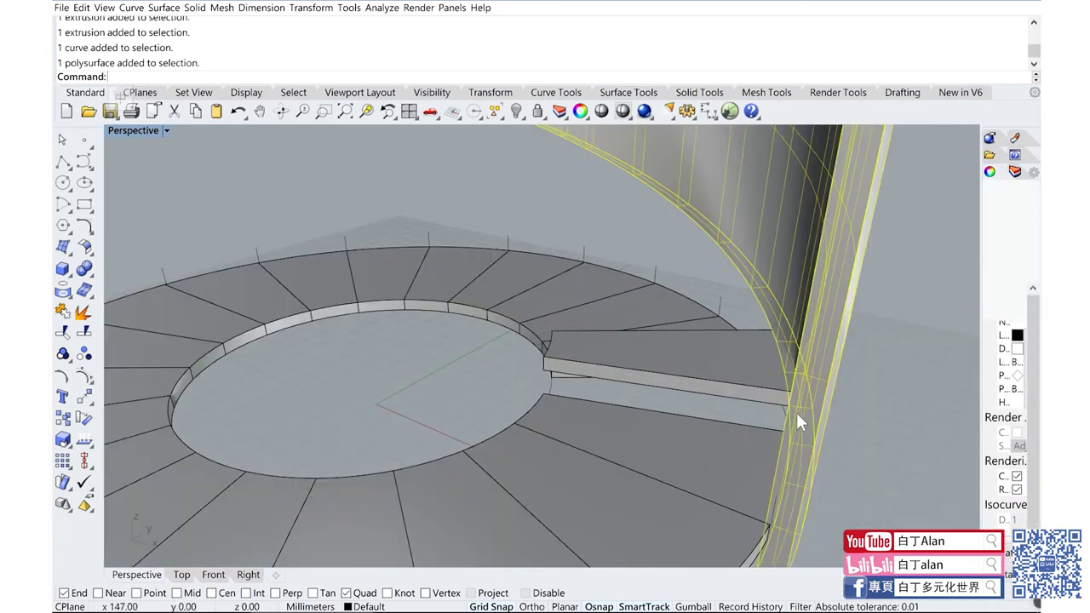
{"action": "left_click", "coordinate": [517, 111]}
{"action": "right_click_drag", "start_coordinate": [642, 219], "coordinate": [272, 417]}
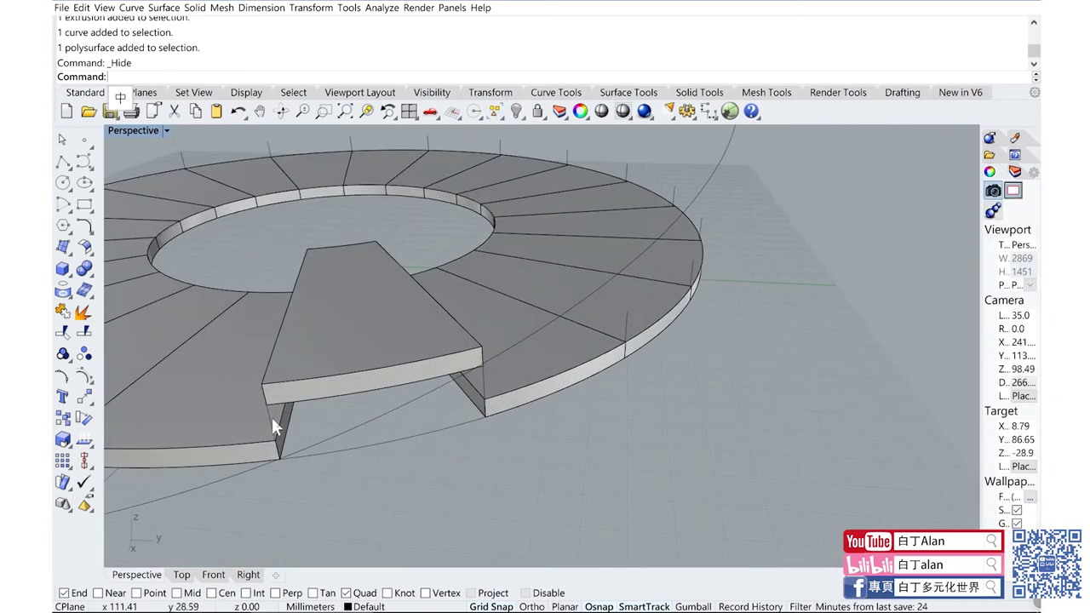
{"action": "left_click", "coordinate": [272, 425]}
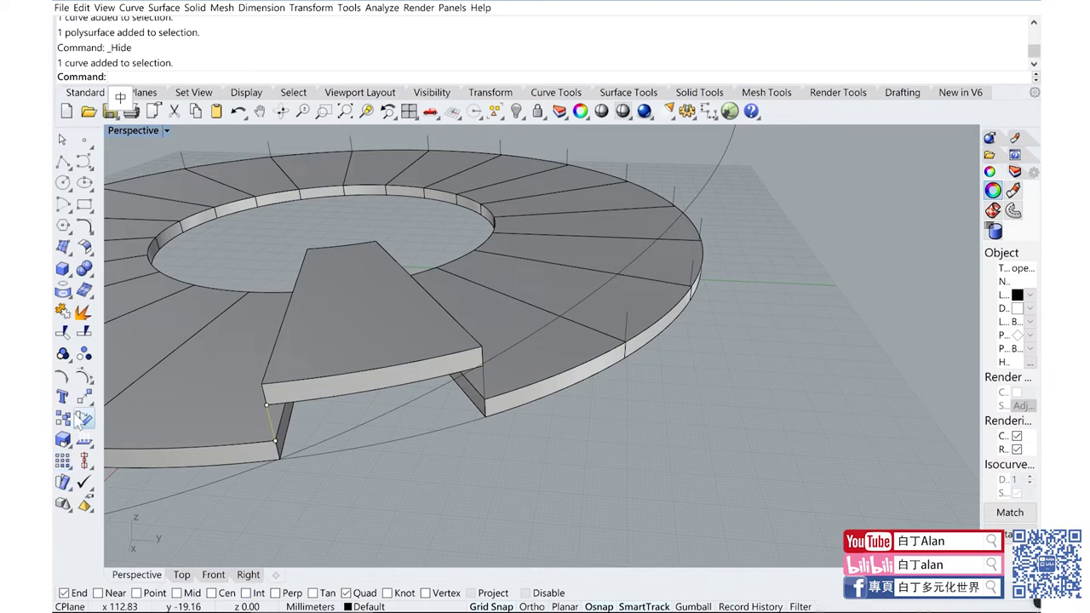
{"action": "left_click", "coordinate": [83, 419]}
{"action": "left_click", "coordinate": [299, 433]}
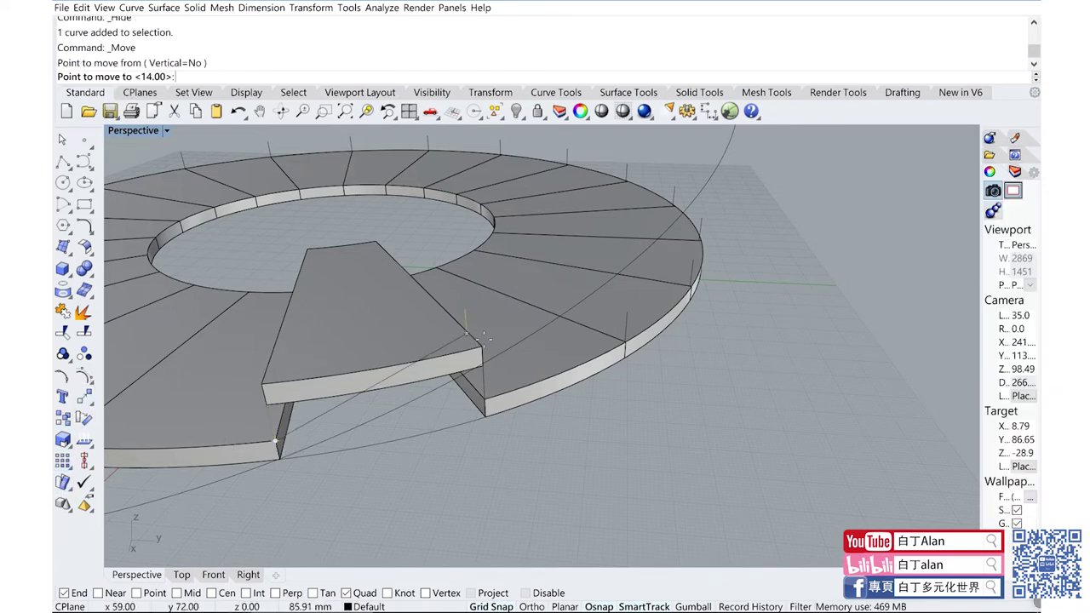
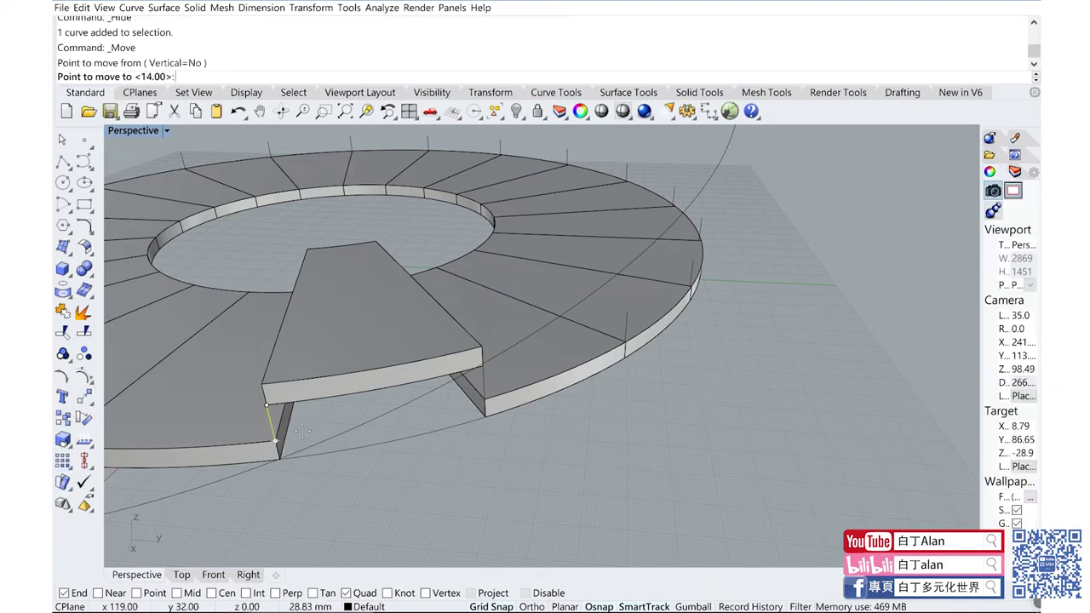
Step: Place the tread 14 units up at the endpoint and restore the four-viewport layout
{"action": "left_click", "coordinate": [480, 347]}
{"action": "right_click_drag", "start_coordinate": [486, 346], "coordinate": [472, 318]}
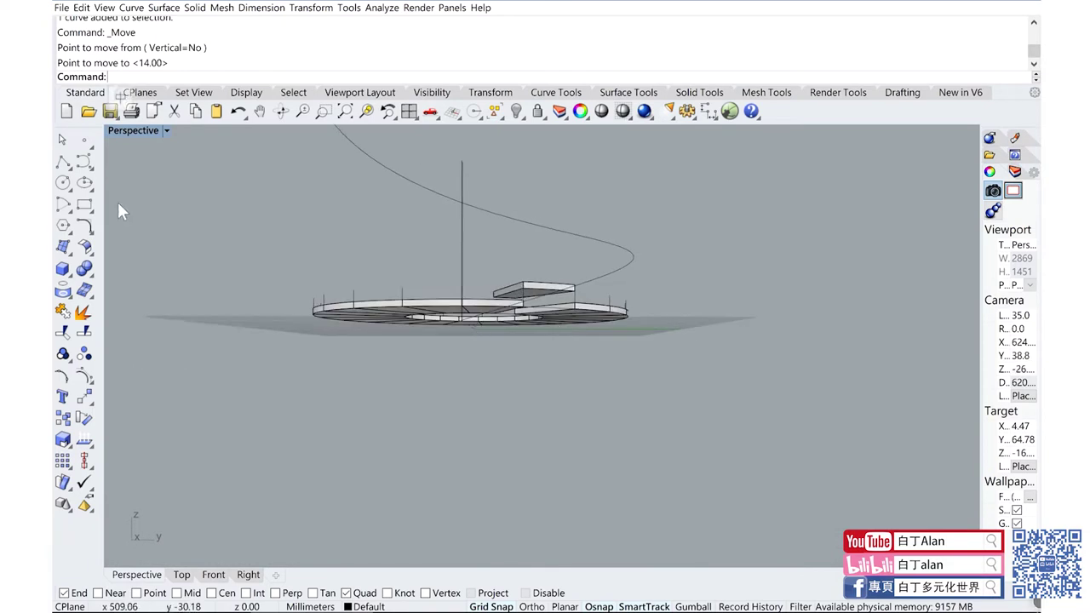
{"action": "double_click", "coordinate": [132, 132]}
{"action": "left_click", "coordinate": [426, 438]}
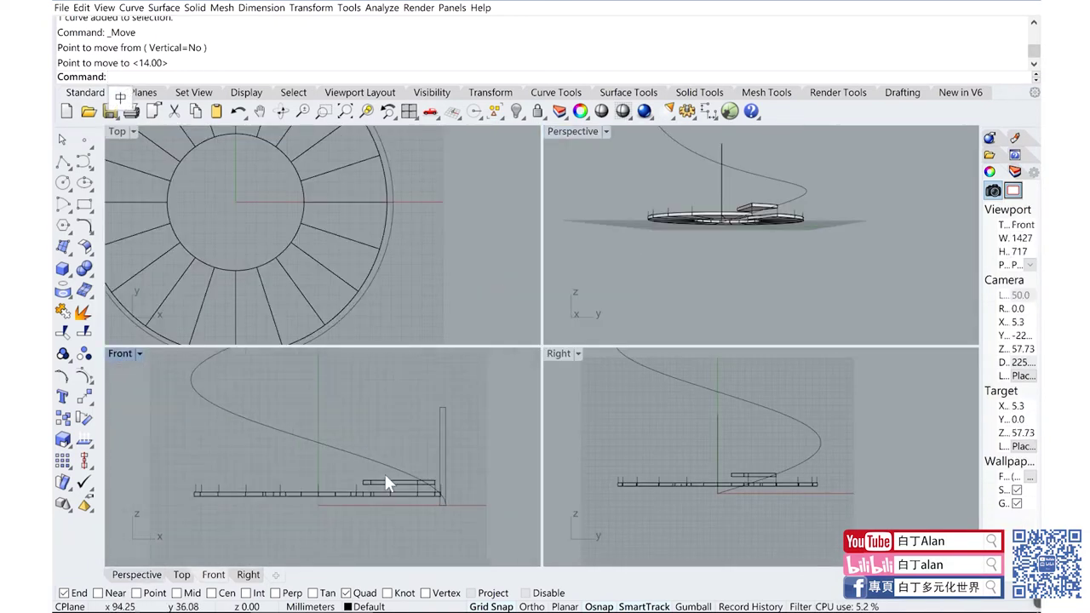
Step: Window-select the tread curves in the Front view, excluding the extruded tread solid
{"action": "left_click_drag", "start_coordinate": [452, 492], "coordinate": [421, 479]}
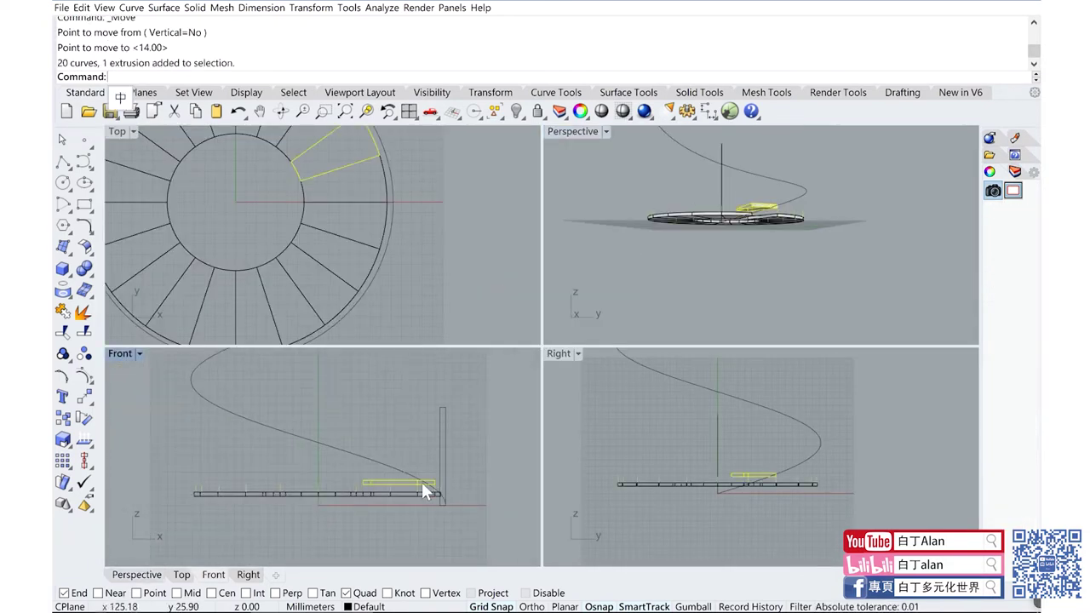
{"action": "scroll", "coordinate": [421, 479], "scroll_direction": "up", "scroll_amount": 3}
{"action": "left_click", "coordinate": [409, 483], "text": "ctrl"}
{"action": "scroll", "coordinate": [460, 485], "scroll_direction": "up", "scroll_amount": 2}
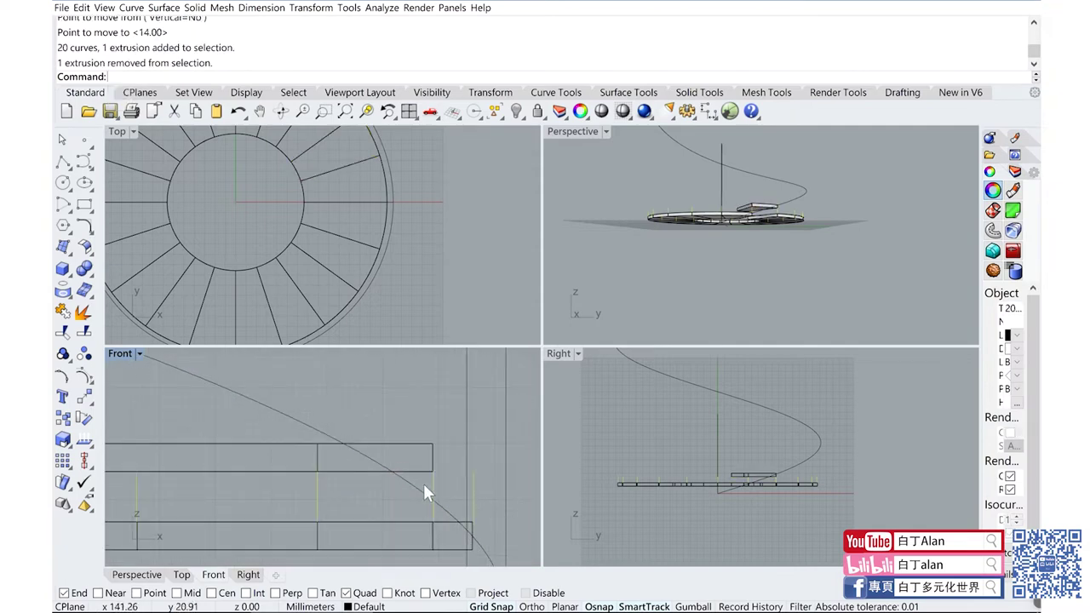
{"action": "scroll", "coordinate": [423, 481], "scroll_direction": "up", "scroll_amount": 1}
Step: Move the selected curves 14 units up using End snaps, then inspect the maximized Perspective view
{"action": "left_click", "coordinate": [85, 397]}
{"action": "left_click", "coordinate": [452, 467]}
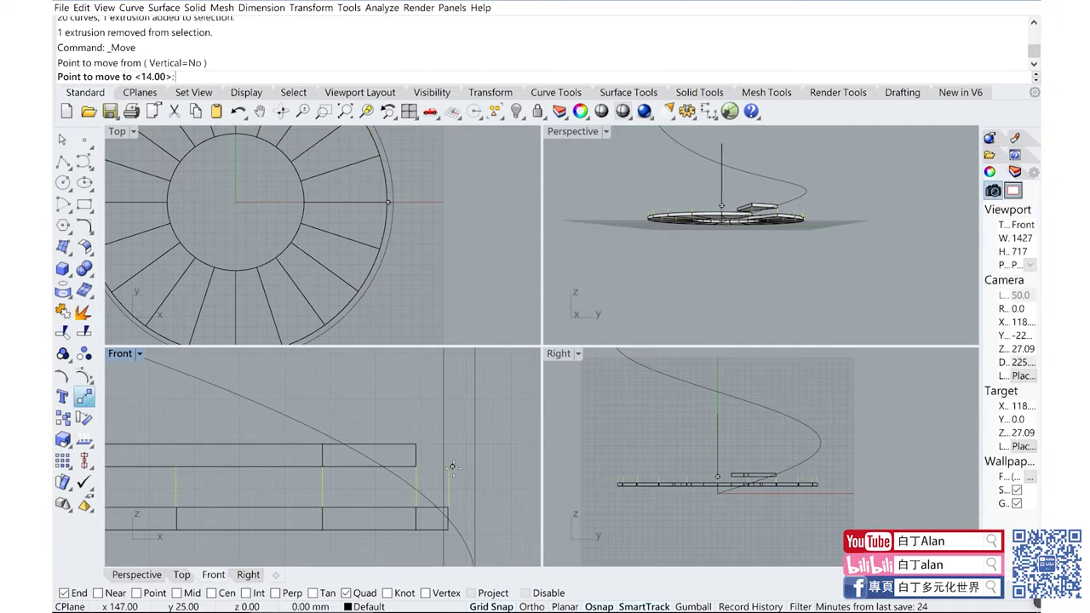
{"action": "left_click", "coordinate": [446, 466]}
{"action": "right_click", "coordinate": [446, 466]}
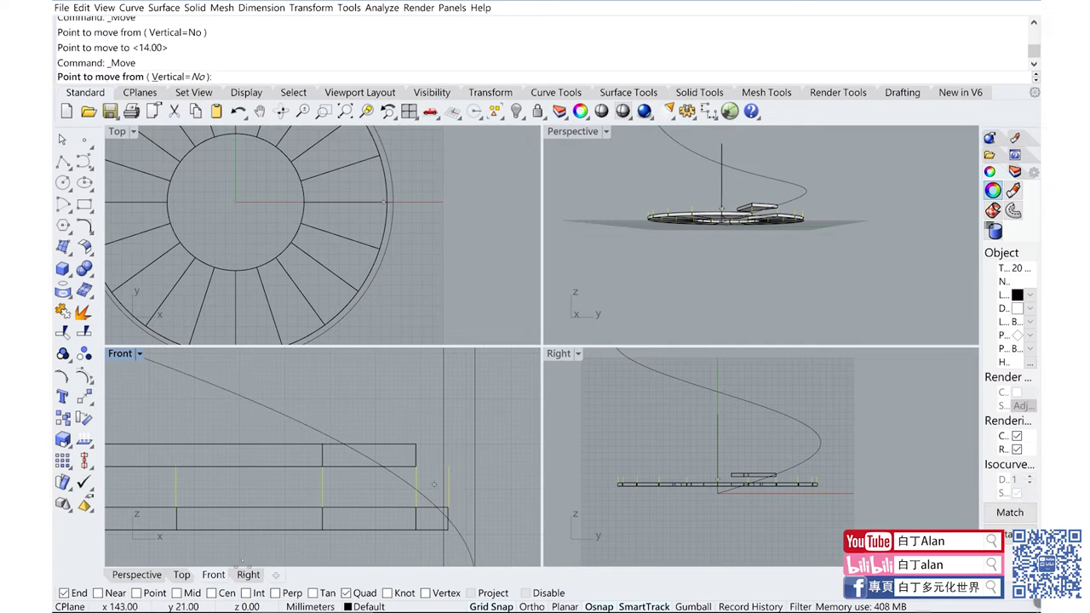
{"action": "left_click", "coordinate": [447, 465]}
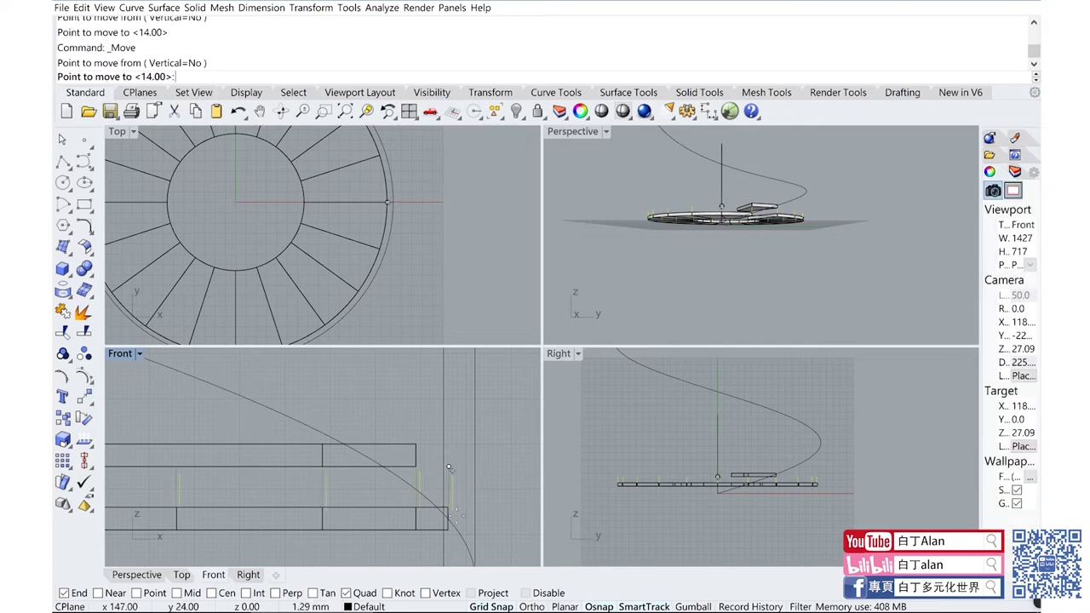
{"action": "left_click", "coordinate": [448, 528]}
{"action": "double_click", "coordinate": [572, 131]}
{"action": "mouse_move", "coordinate": [640, 222]}
{"action": "right_mouse_down"}
{"action": "mouse_move", "coordinate": [602, 389]}
{"action": "mouse_move", "coordinate": [506, 435]}
{"action": "right_mouse_up"}
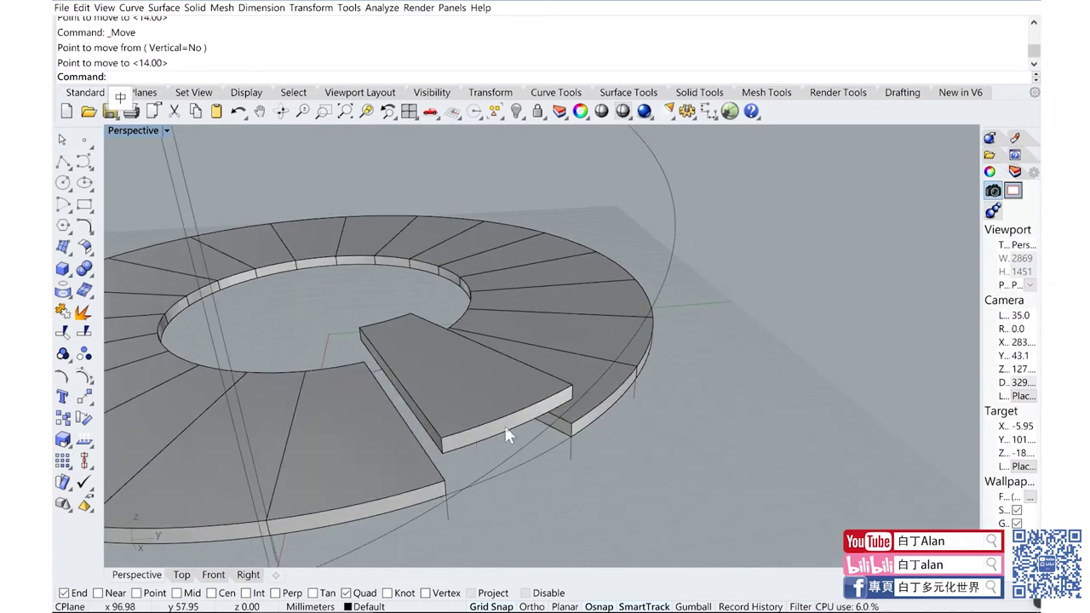
Step: Raise the next wedge tread and its vertical guide curve 14 units from the curve's endpoint
{"action": "left_click", "coordinate": [587, 399]}
{"action": "left_click", "coordinate": [567, 448]}
{"action": "left_click", "coordinate": [572, 454], "text": "shift"}
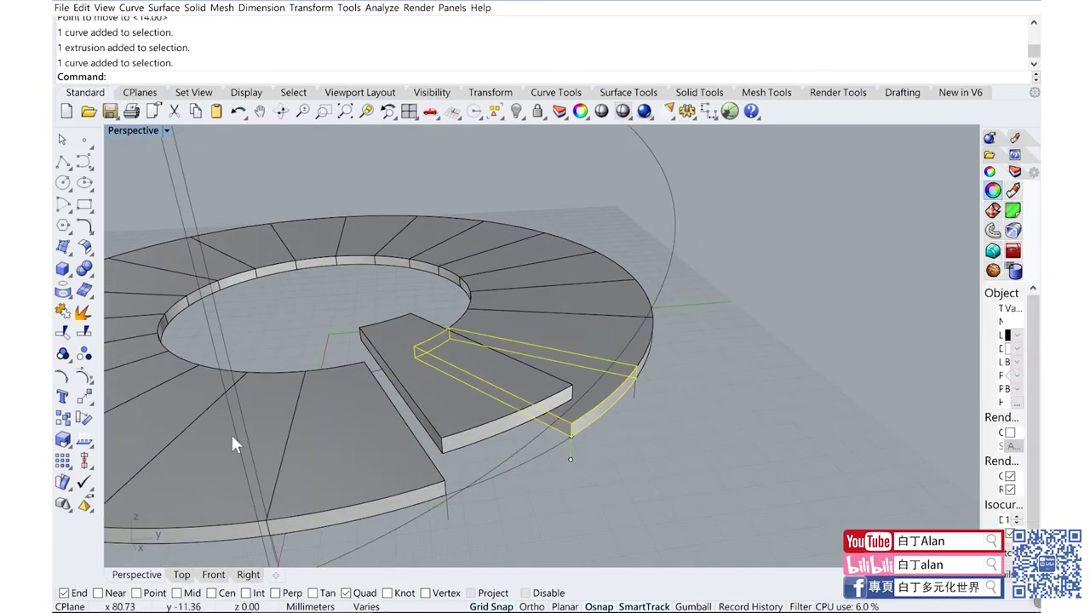
{"action": "left_click", "coordinate": [84, 400]}
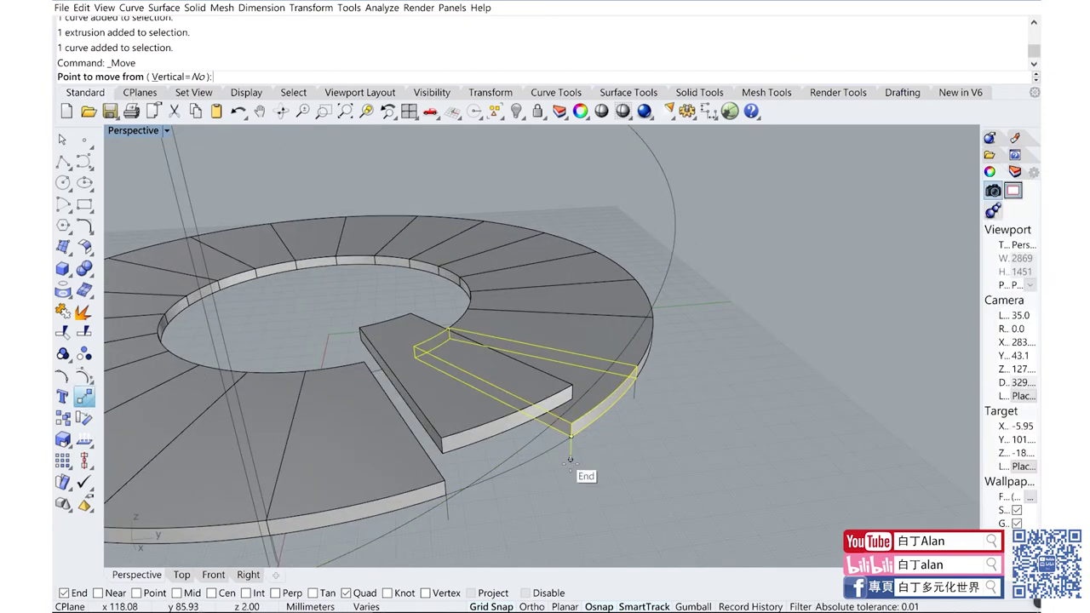
{"action": "left_click", "coordinate": [571, 461]}
{"action": "left_click", "coordinate": [571, 388]}
{"action": "right_click_drag", "start_coordinate": [571, 387], "coordinate": [517, 352]}
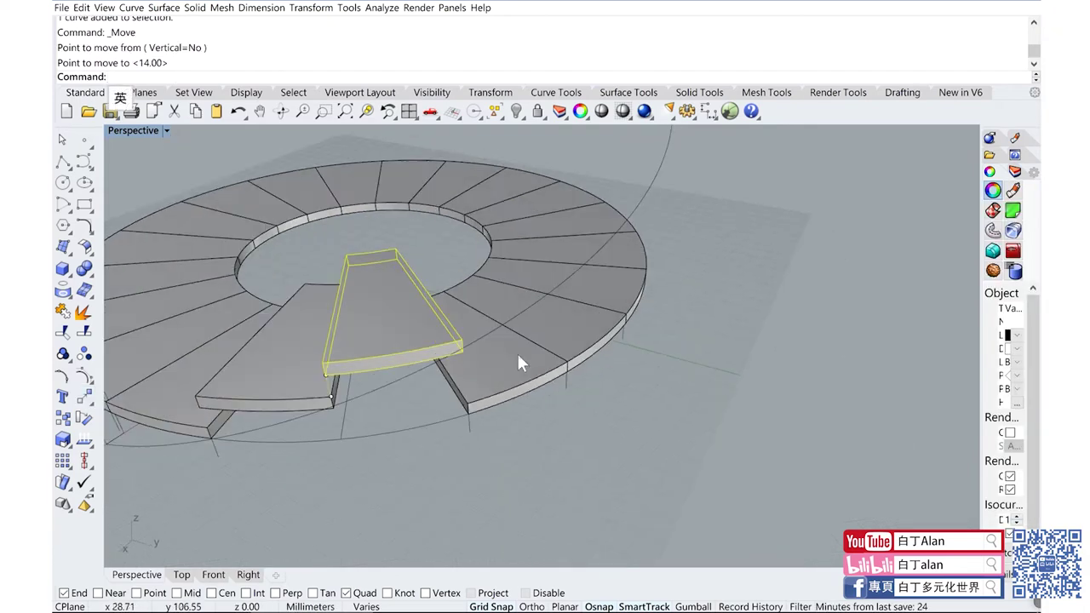
Step: Lift the next two treads with their guide curves to 28 and 42 units
{"action": "left_click", "coordinate": [495, 412]}
{"action": "left_click", "coordinate": [470, 427], "text": "shift"}
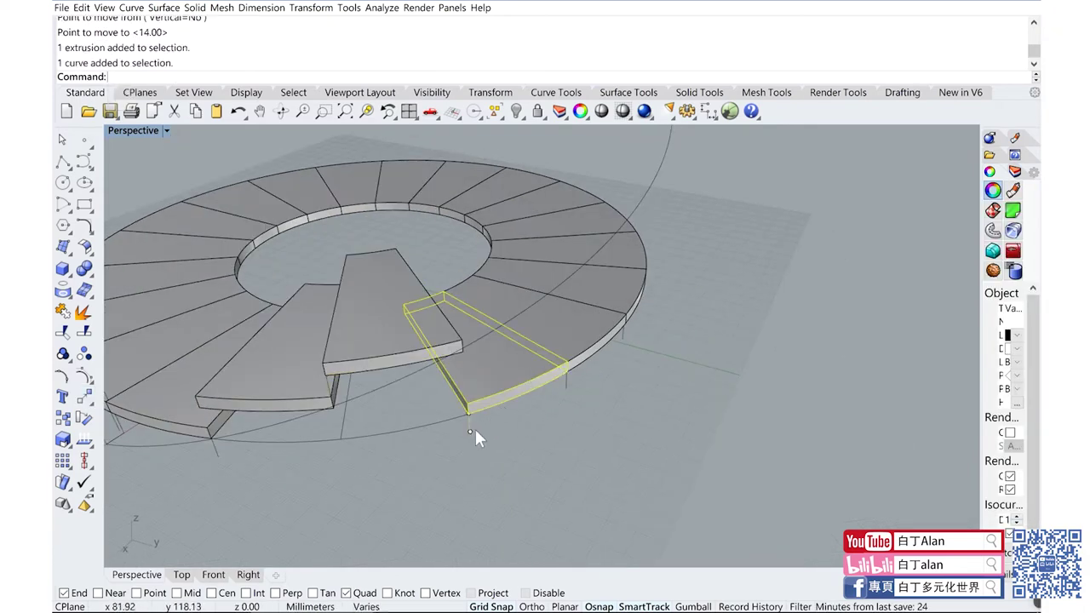
{"action": "right_click", "coordinate": [474, 426]}
{"action": "left_click", "coordinate": [469, 431]}
{"action": "left_click", "coordinate": [466, 342]}
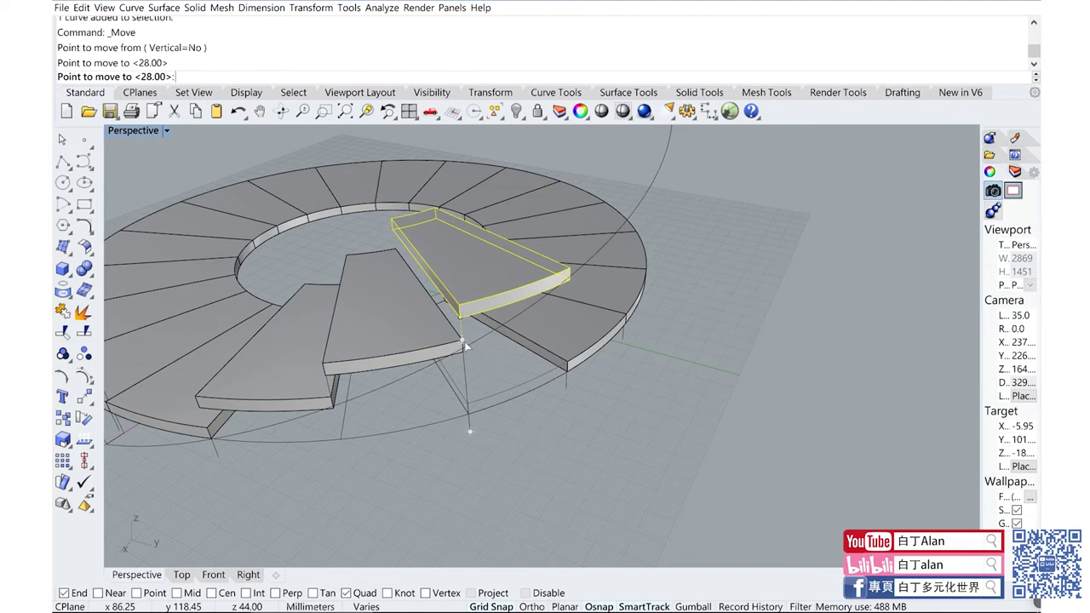
{"action": "left_click", "coordinate": [549, 347]}
{"action": "left_click", "coordinate": [568, 379], "text": "shift"}
{"action": "right_click", "coordinate": [568, 379]}
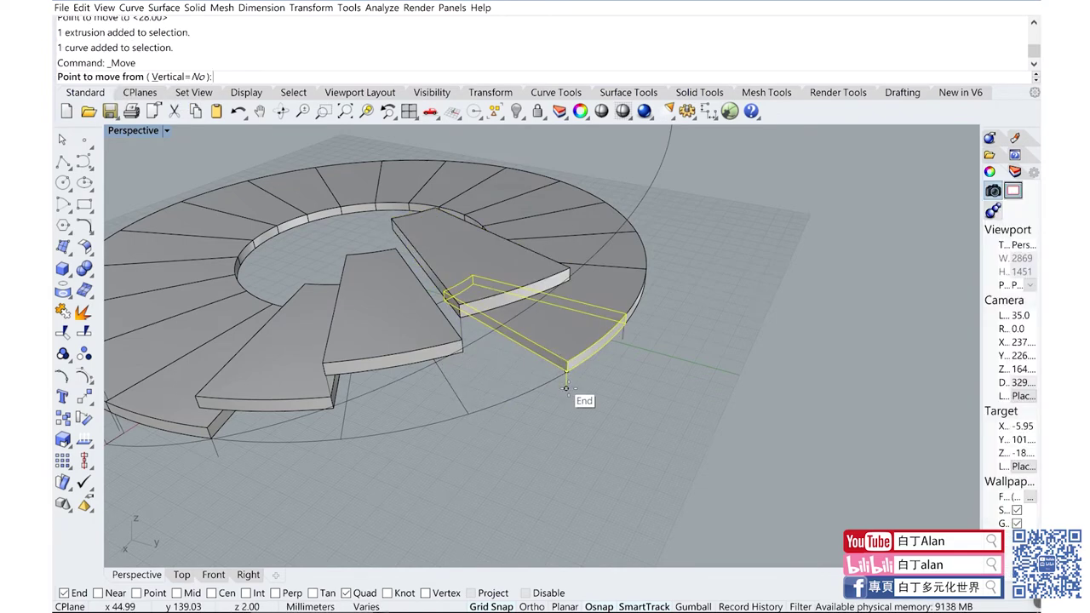
{"action": "left_click", "coordinate": [566, 388]}
{"action": "left_click", "coordinate": [569, 269]}
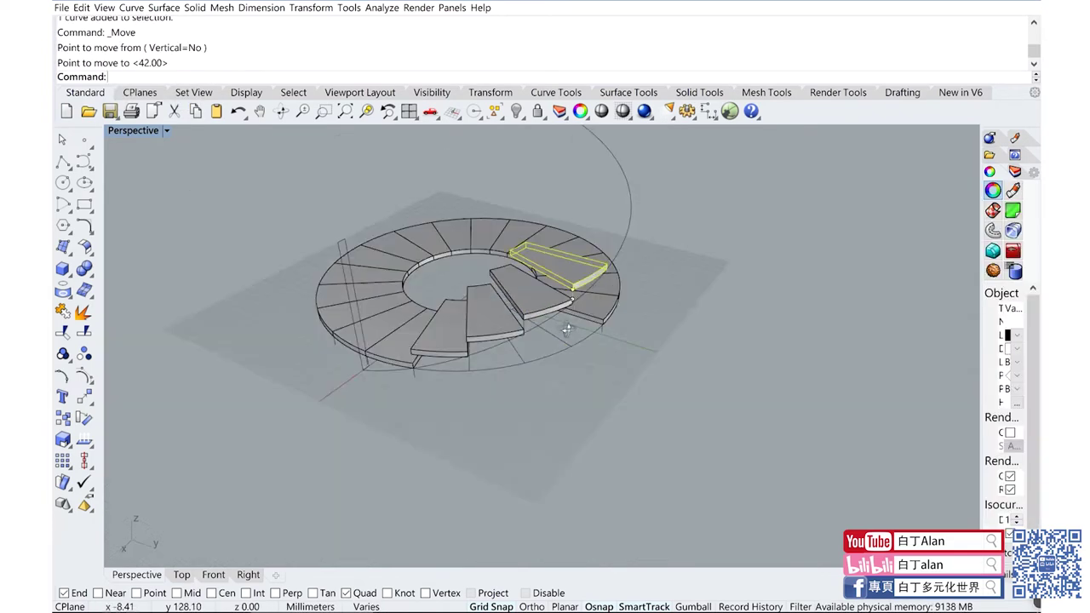
Step: Lift two more treads with their guide curves to about 56 and 70 units
{"action": "left_click", "coordinate": [593, 368]}
{"action": "left_click", "coordinate": [591, 385], "text": "shift"}
{"action": "right_click", "coordinate": [591, 385]}
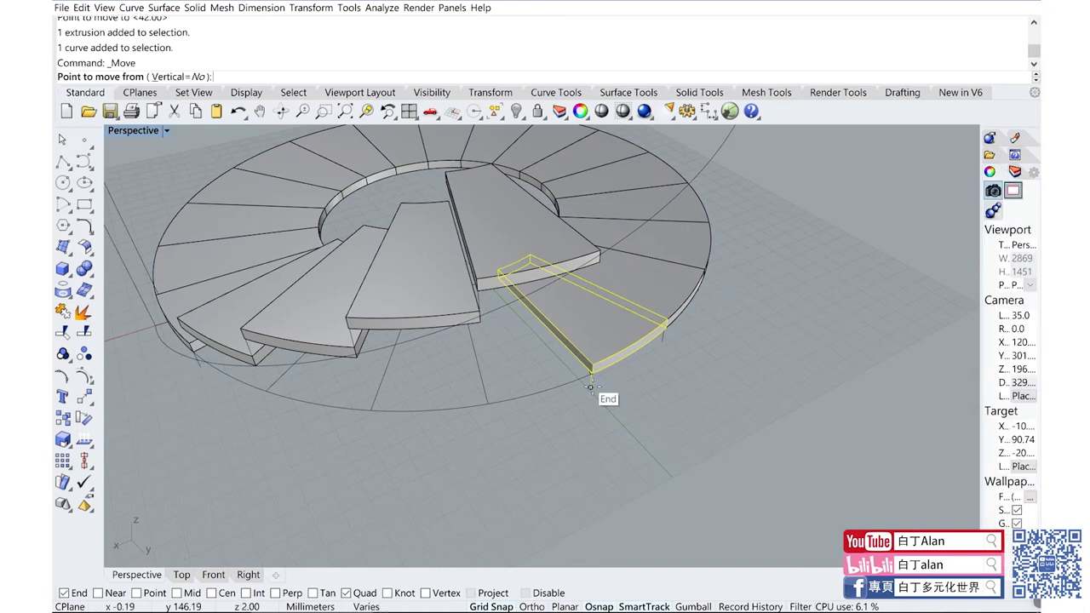
{"action": "left_click", "coordinate": [590, 386]}
{"action": "left_click", "coordinate": [596, 251]}
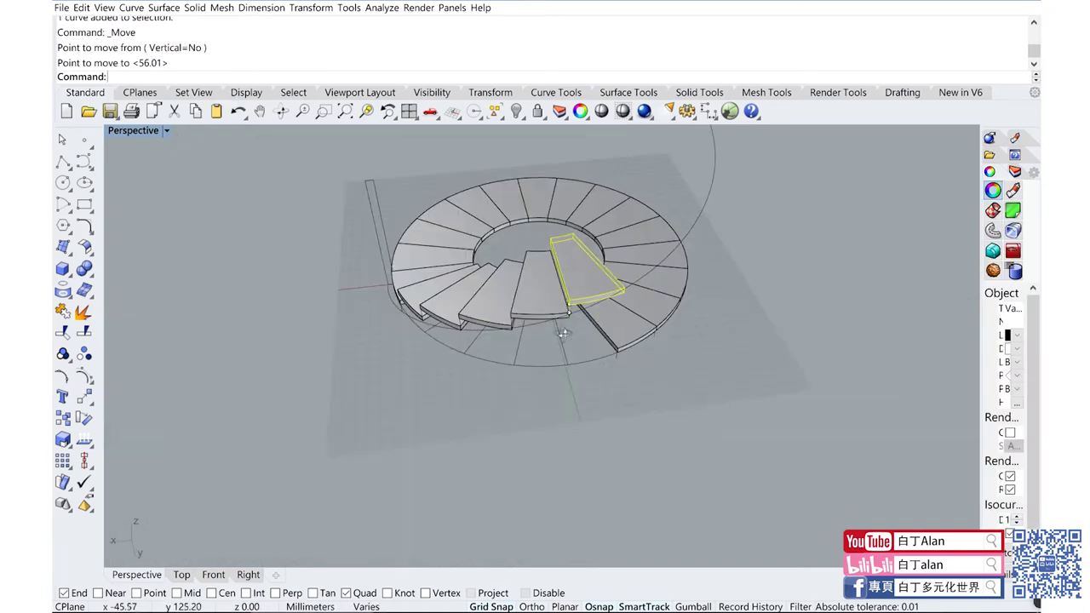
{"action": "scroll", "coordinate": [577, 381], "scroll_direction": "up", "scroll_amount": 3}
{"action": "left_click", "coordinate": [566, 392], "text": "shift"}
{"action": "right_click", "coordinate": [565, 391]}
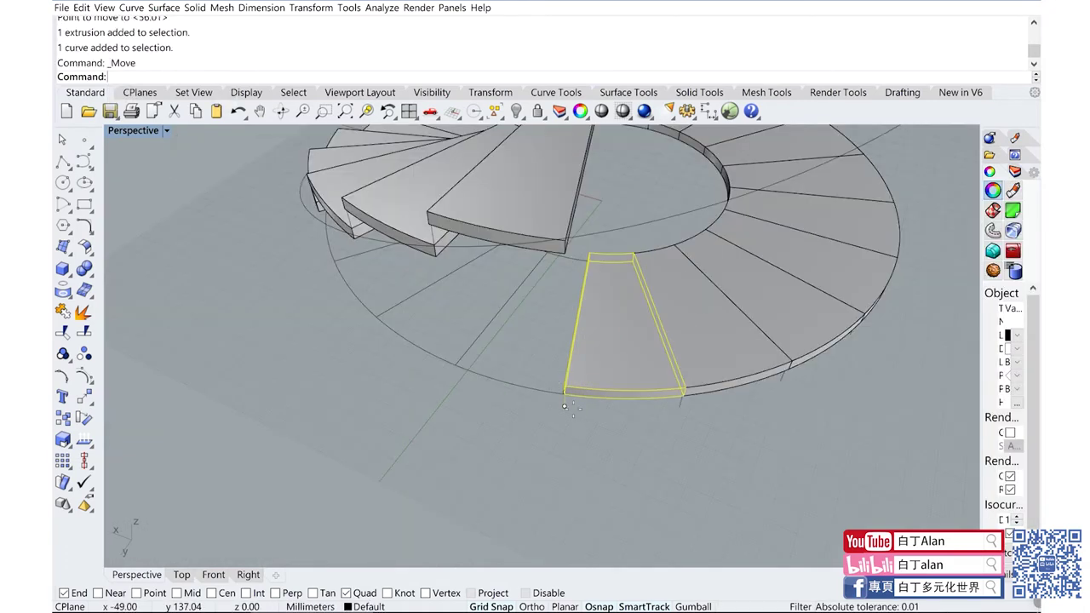
{"action": "left_click", "coordinate": [565, 390]}
{"action": "left_click", "coordinate": [564, 240]}
{"action": "scroll", "coordinate": [596, 264], "scroll_direction": "down", "scroll_amount": 3}
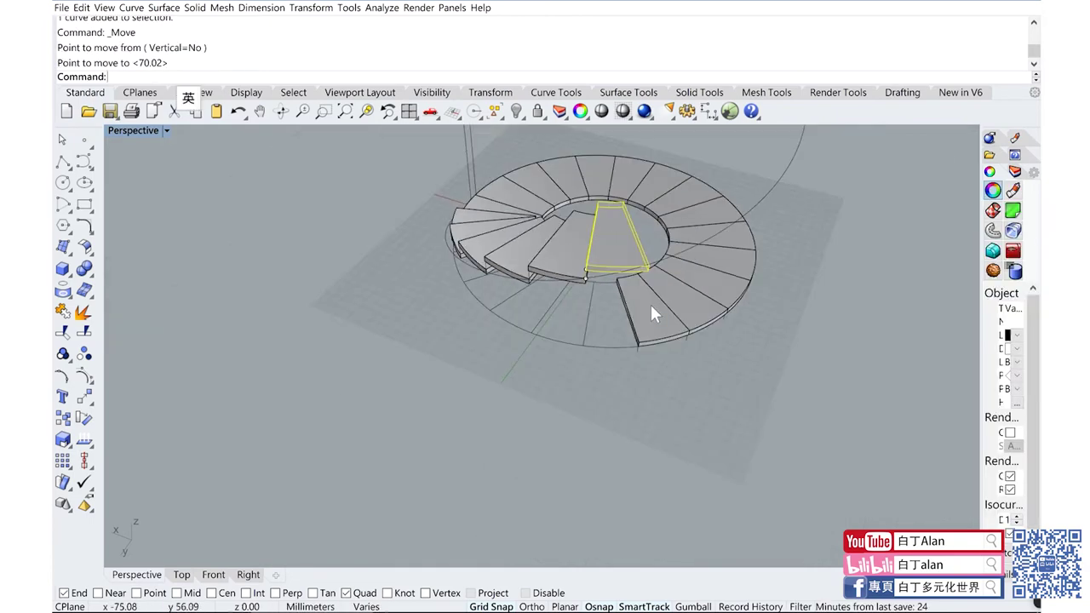
Step: Window-select another tread with its curves and move it to about 84 units
{"action": "left_click", "coordinate": [661, 320]}
{"action": "scroll", "coordinate": [638, 332], "scroll_direction": "up", "scroll_amount": 3}
{"action": "scroll", "coordinate": [596, 298], "scroll_direction": "up", "scroll_amount": 1}
{"action": "left_click", "coordinate": [654, 374]}
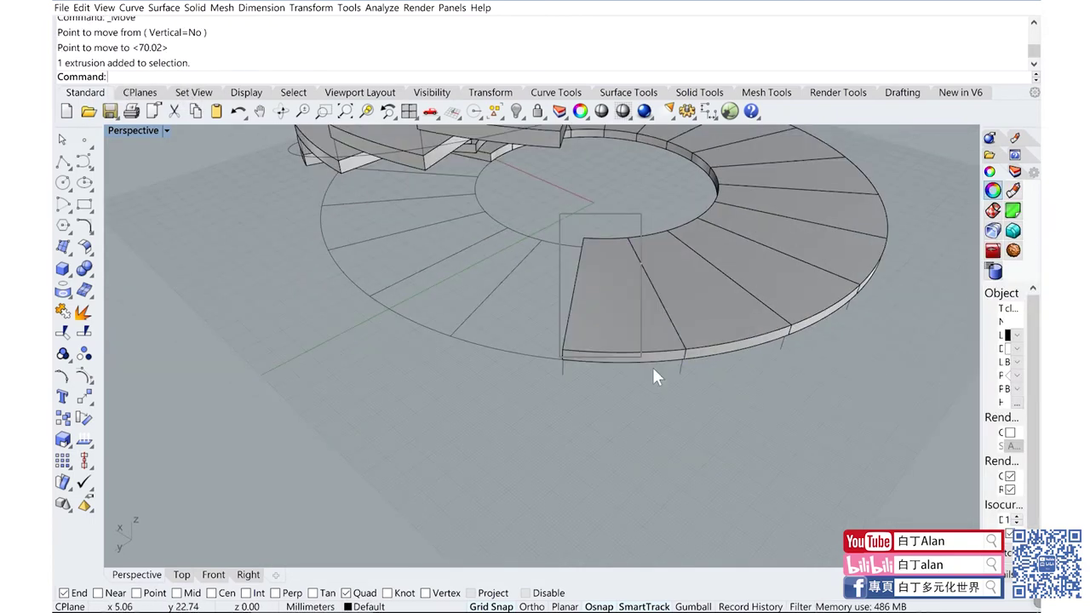
{"action": "left_click_drag", "start_coordinate": [706, 415], "coordinate": [700, 413]}
{"action": "scroll", "coordinate": [609, 398], "scroll_direction": "down", "scroll_amount": 2}
{"action": "right_click", "coordinate": [606, 400]}
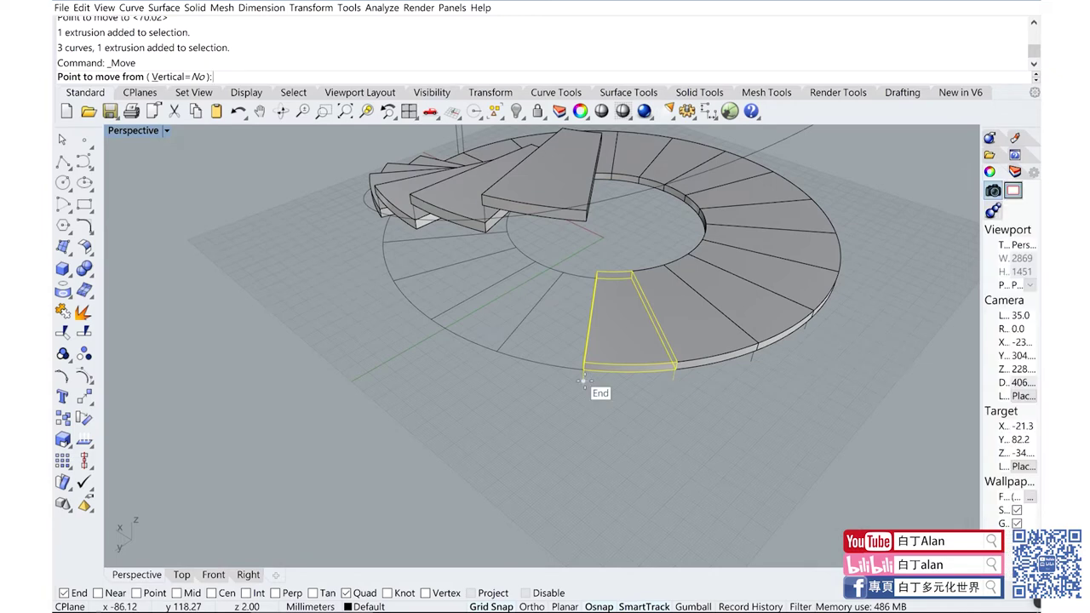
{"action": "left_click", "coordinate": [582, 380]}
{"action": "left_click", "coordinate": [588, 220]}
Step: Undo the extra 84-unit move and reselect the lower tread with its guide curve for moving
{"action": "left_click", "coordinate": [646, 271]}
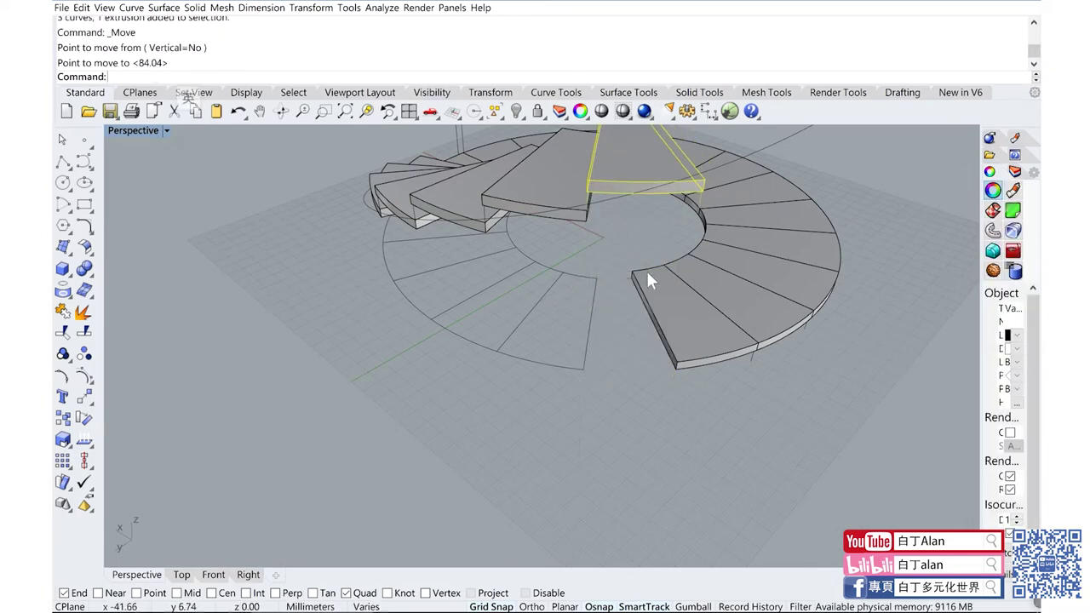
{"action": "key", "text": "ctrl+z"}
{"action": "key", "text": "Escape"}
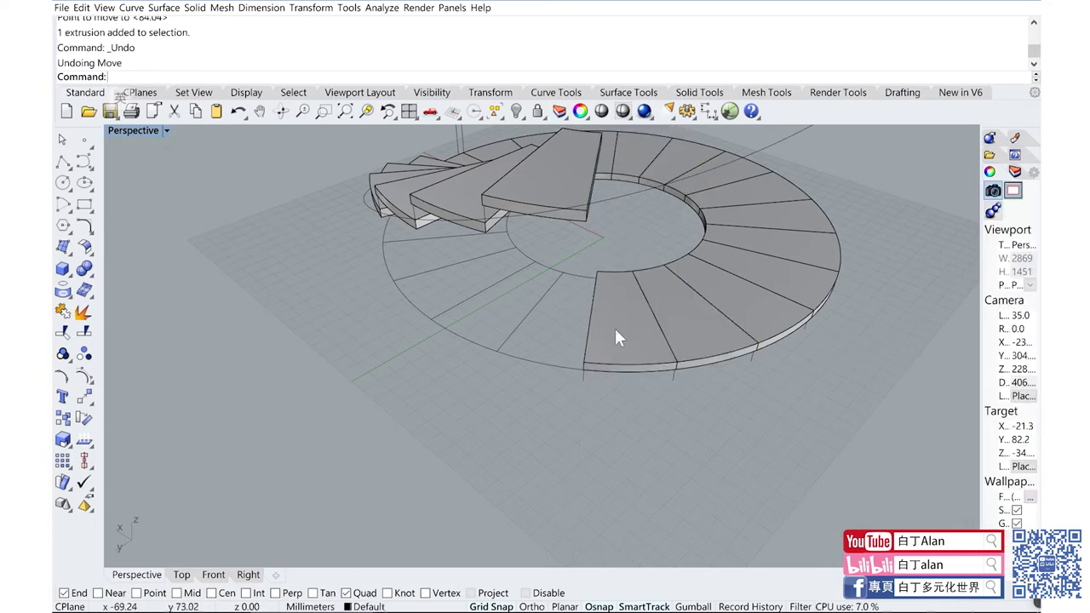
{"action": "left_click", "coordinate": [615, 328]}
{"action": "left_click", "coordinate": [585, 381], "text": "shift"}
{"action": "right_click", "coordinate": [585, 381]}
Step: Place the current tread at the helix top, then lift the next lower tread and its curve there too
{"action": "left_click", "coordinate": [582, 381]}
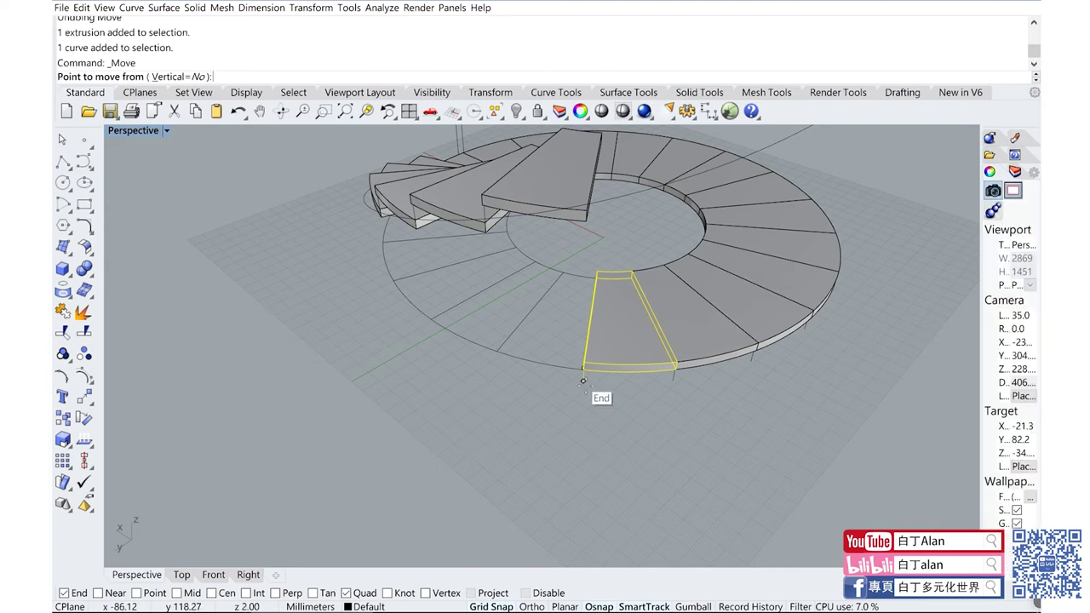
{"action": "left_click", "coordinate": [597, 213]}
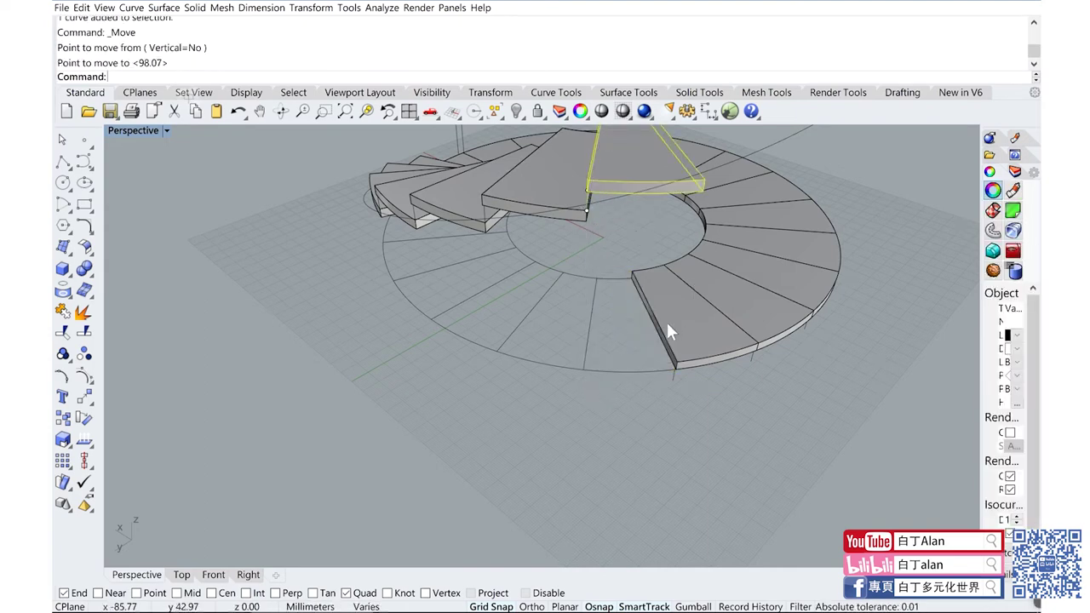
{"action": "left_click", "coordinate": [666, 322]}
{"action": "left_click", "coordinate": [676, 379], "text": "shift"}
{"action": "right_click", "coordinate": [675, 379]}
{"action": "left_click", "coordinate": [673, 379]}
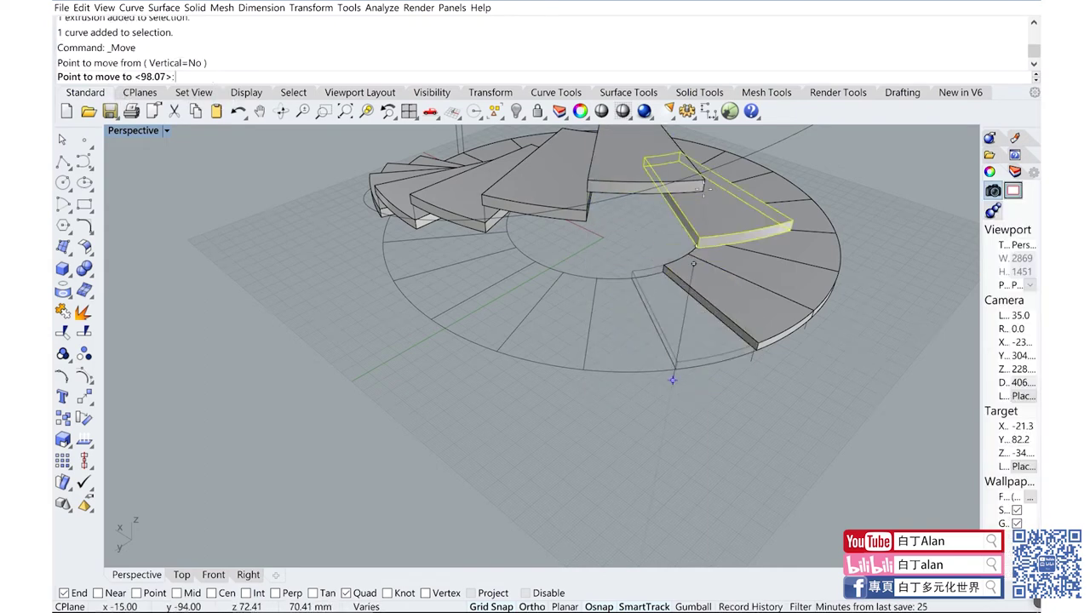
{"action": "left_click", "coordinate": [705, 178]}
Step: Move the next flat ground-ring step and its curve up to the top of the stair
{"action": "right_click_drag", "start_coordinate": [705, 178], "coordinate": [696, 387]}
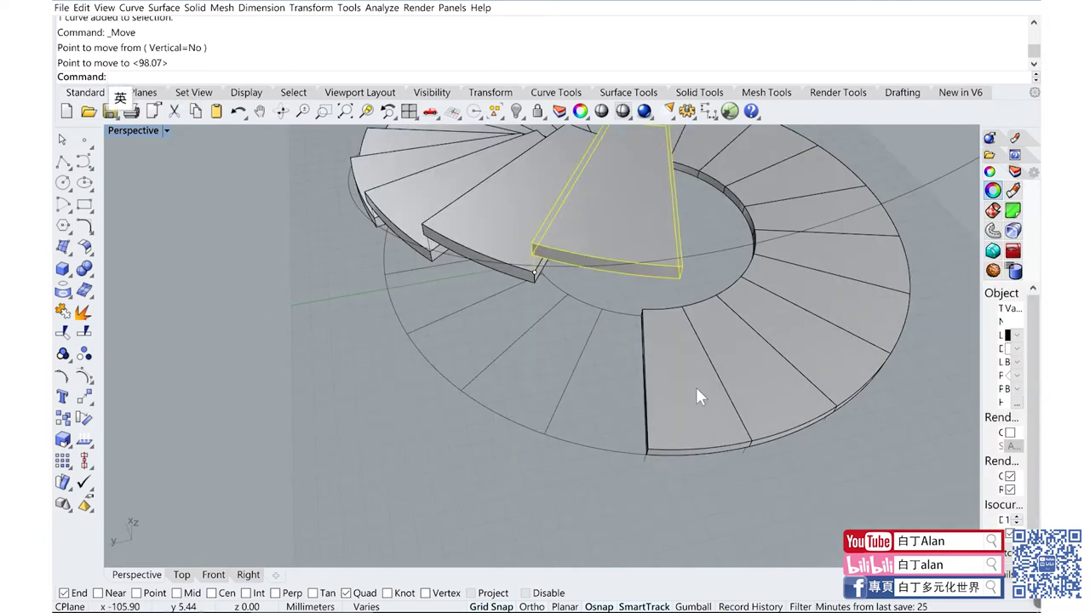
{"action": "left_click", "coordinate": [643, 445]}
{"action": "left_click", "coordinate": [642, 443], "text": "shift"}
{"action": "right_click", "coordinate": [671, 473]}
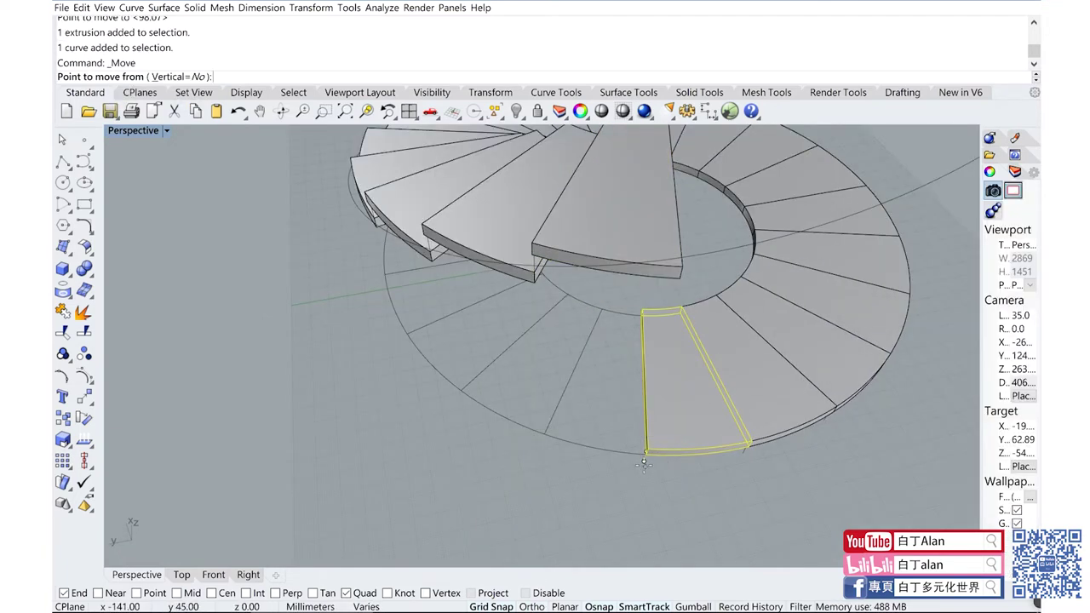
{"action": "left_click", "coordinate": [644, 461]}
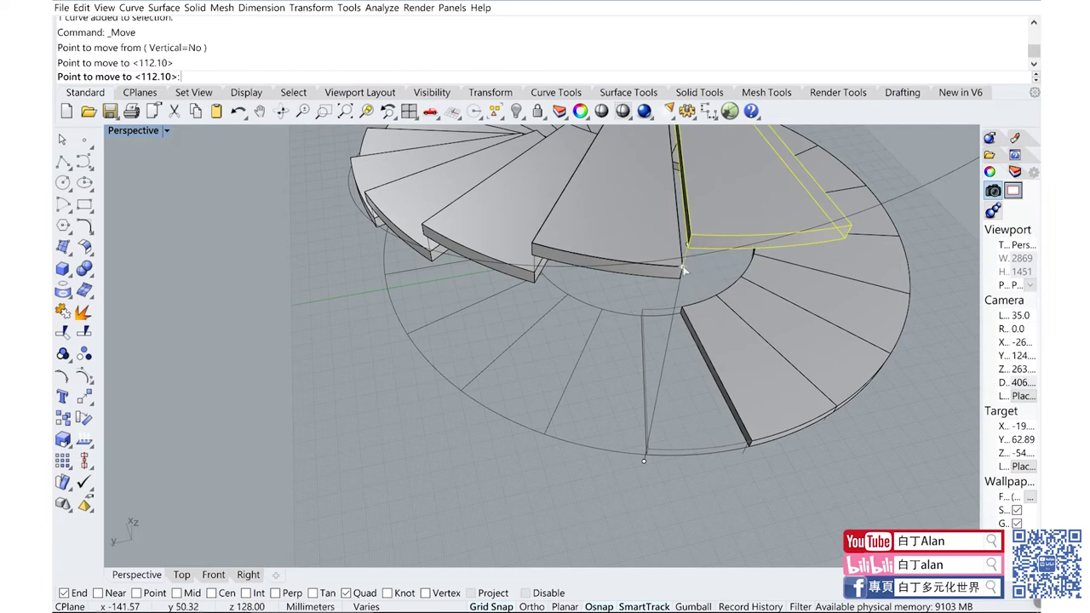
{"action": "key", "text": "Escape"}
{"action": "left_click", "coordinate": [774, 388], "text": "shift"}
Step: Lift another ground-ring step to the stair top, snapping from its corner
{"action": "left_click", "coordinate": [745, 447], "text": "shift"}
{"action": "scroll", "coordinate": [774, 423], "scroll_direction": "up", "scroll_amount": 5}
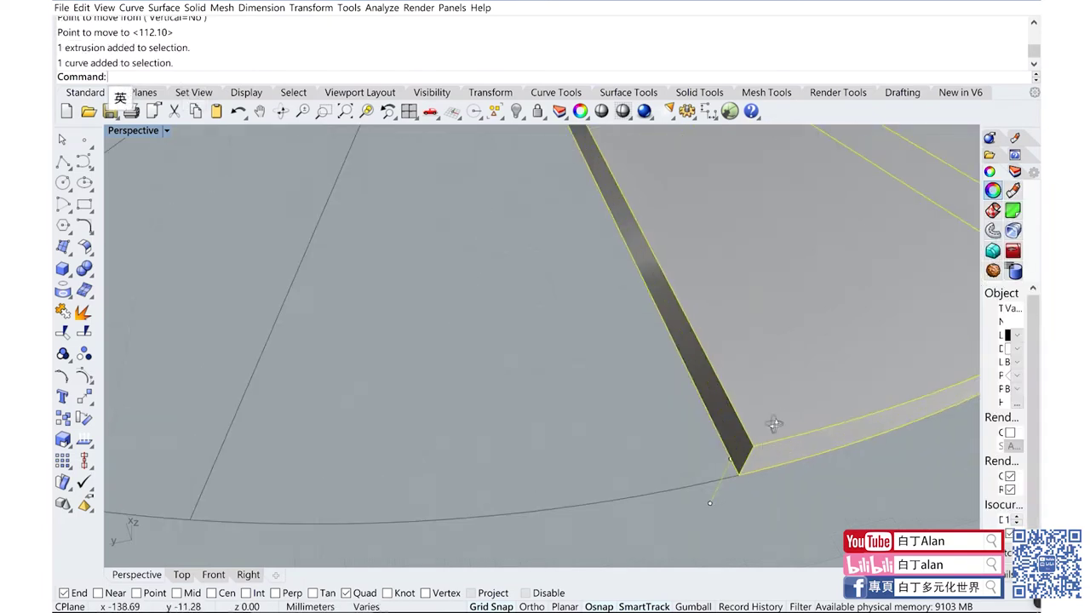
{"action": "scroll", "coordinate": [774, 424], "scroll_direction": "down", "scroll_amount": 5}
{"action": "mouse_move", "coordinate": [773, 404]}
{"action": "right_mouse_down"}
{"action": "mouse_move", "coordinate": [788, 302]}
{"action": "mouse_move", "coordinate": [801, 335]}
{"action": "mouse_move", "coordinate": [811, 258]}
{"action": "mouse_move", "coordinate": [791, 340]}
{"action": "right_mouse_up"}
{"action": "scroll", "coordinate": [801, 336], "scroll_direction": "down", "scroll_amount": 5}
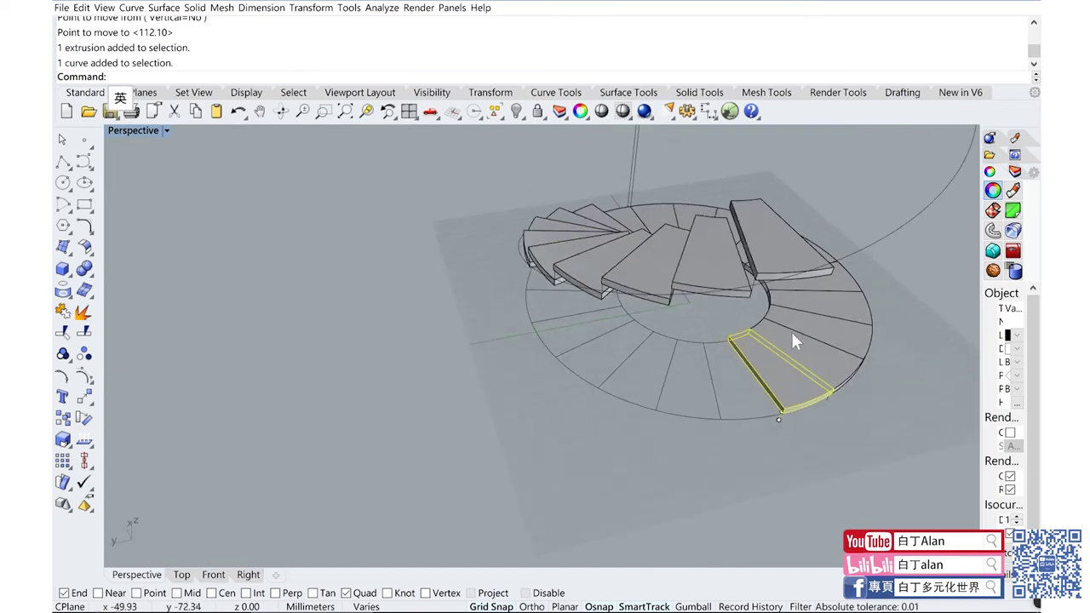
{"action": "key", "text": "Return"}
{"action": "left_click", "coordinate": [778, 419]}
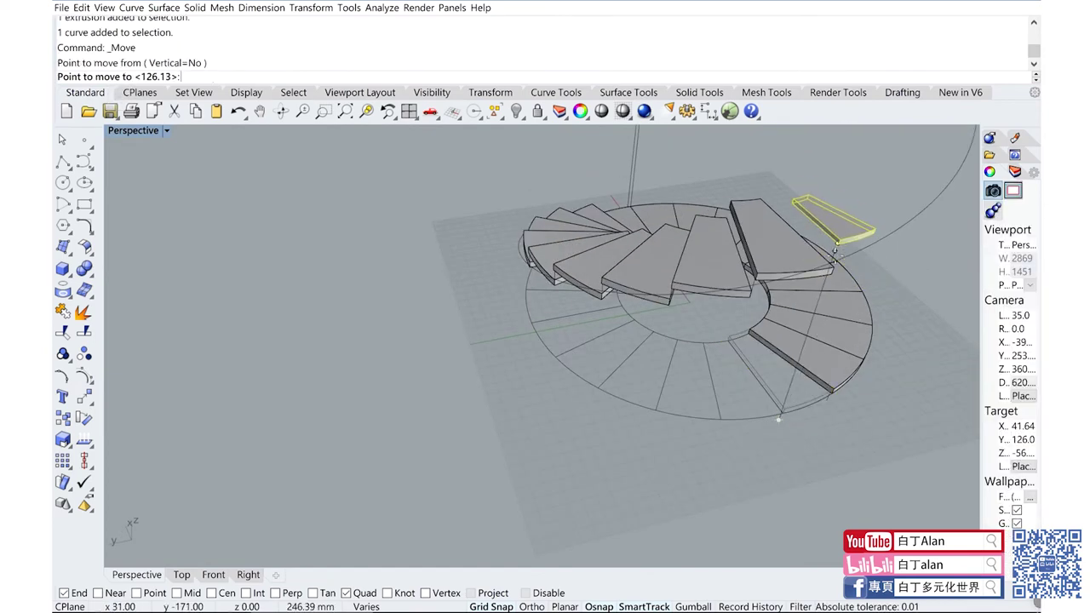
{"action": "left_click", "coordinate": [852, 279]}
Step: Box-select the next ground step, drop an extra curve from the selection, and move it to the stair top
{"action": "right_click_drag", "start_coordinate": [874, 273], "coordinate": [785, 434]}
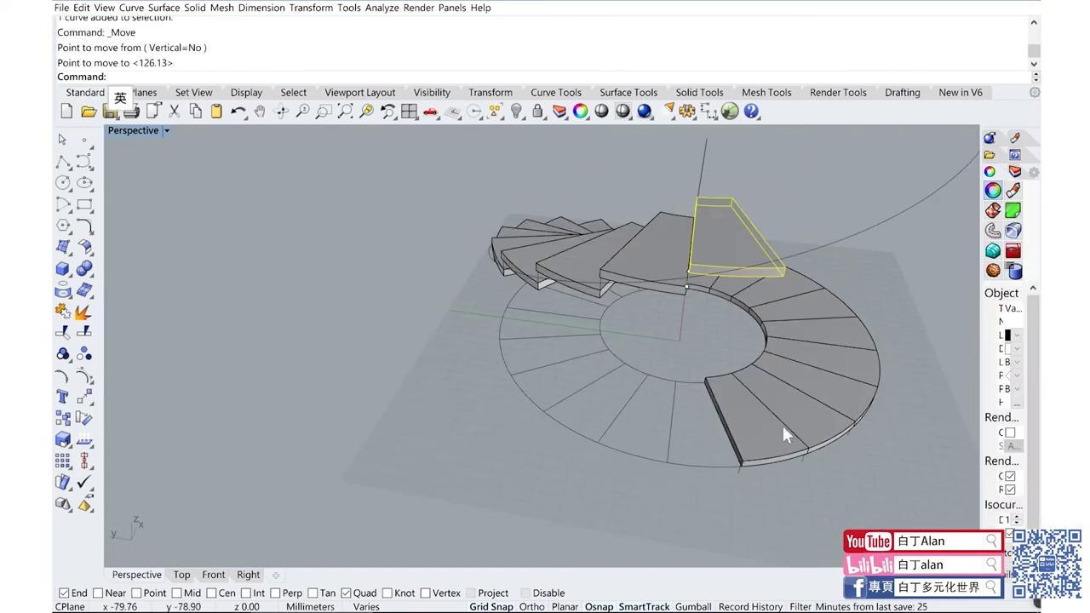
{"action": "key", "text": "Escape"}
{"action": "left_click_drag", "start_coordinate": [700, 400], "coordinate": [773, 479]}
{"action": "key", "text": "Return"}
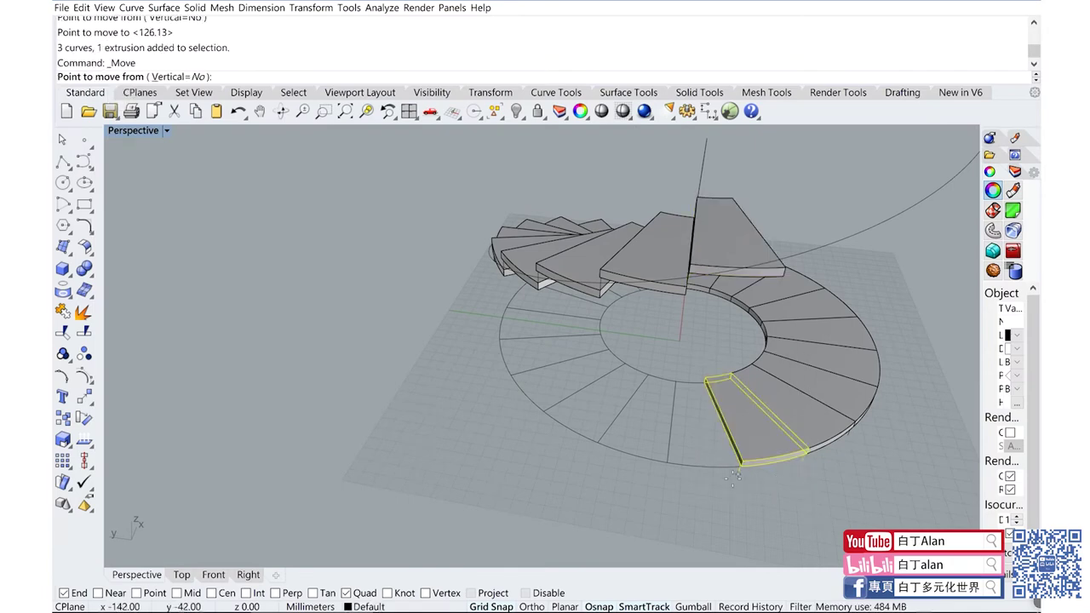
{"action": "key", "text": "Escape"}
{"action": "scroll", "coordinate": [799, 454], "scroll_direction": "up", "scroll_amount": 5}
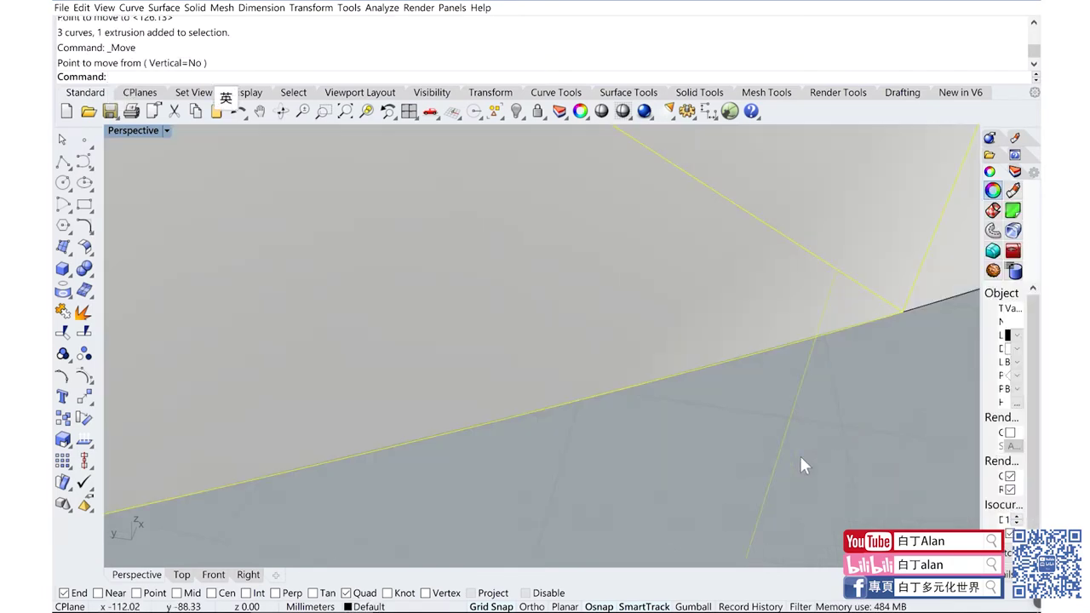
{"action": "scroll", "coordinate": [793, 353], "scroll_direction": "down", "scroll_amount": 5}
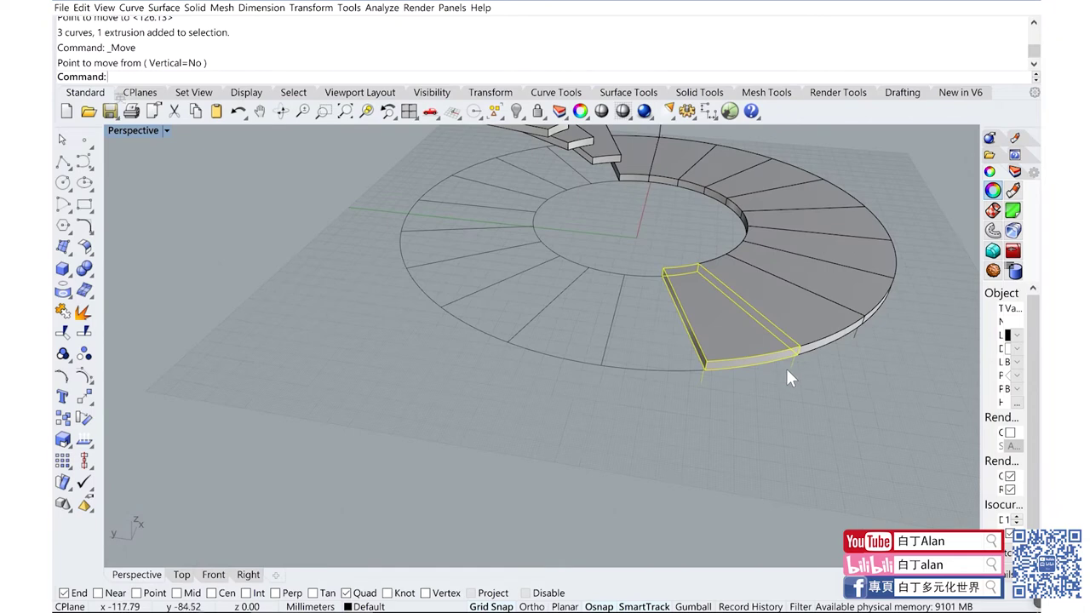
{"action": "left_click", "coordinate": [792, 364], "text": "ctrl"}
{"action": "key", "text": "Return"}
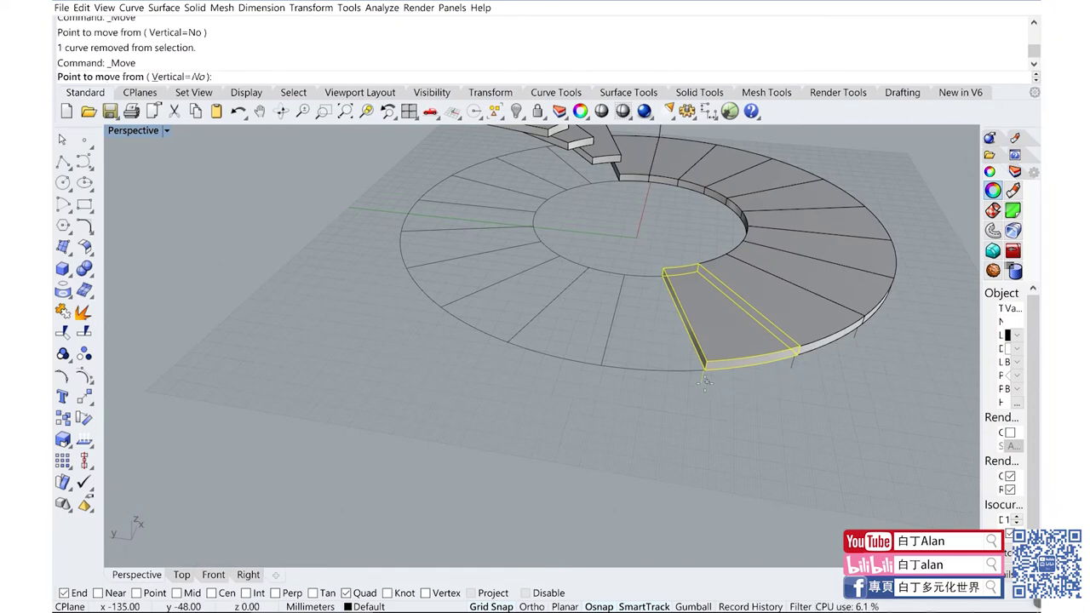
{"action": "left_click", "coordinate": [705, 368]}
{"action": "right_click_drag", "start_coordinate": [706, 367], "coordinate": [734, 257]}
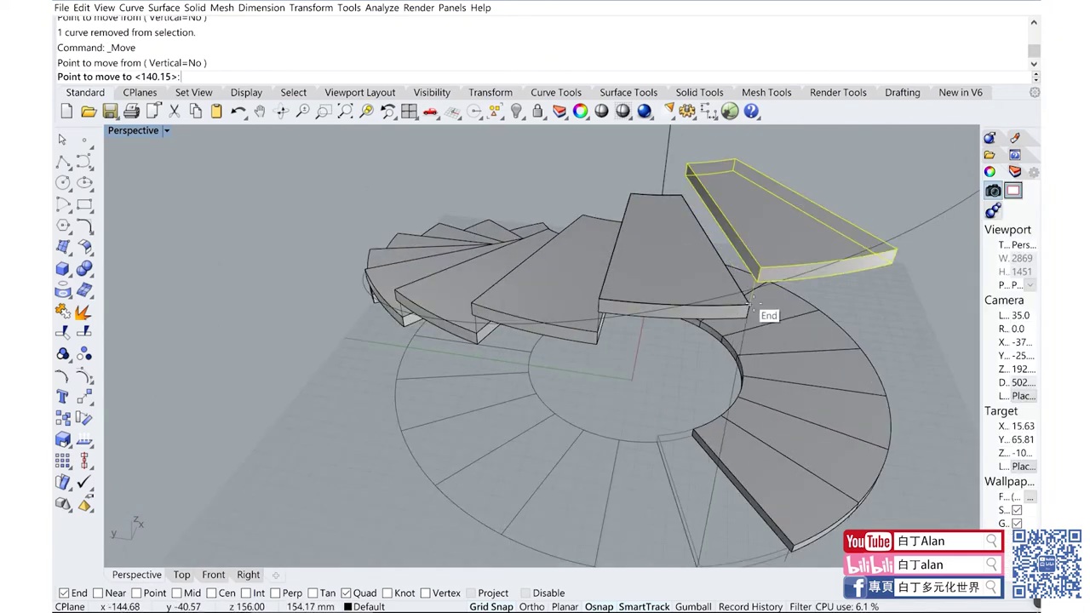
{"action": "left_click", "coordinate": [754, 305]}
Step: Undo the last move, then lift the step to the left on the ground ring to the stair top
{"action": "left_click", "coordinate": [790, 491]}
{"action": "scroll", "coordinate": [788, 477], "scroll_direction": "down", "scroll_amount": 3}
{"action": "right_click_drag", "start_coordinate": [785, 463], "coordinate": [736, 446]}
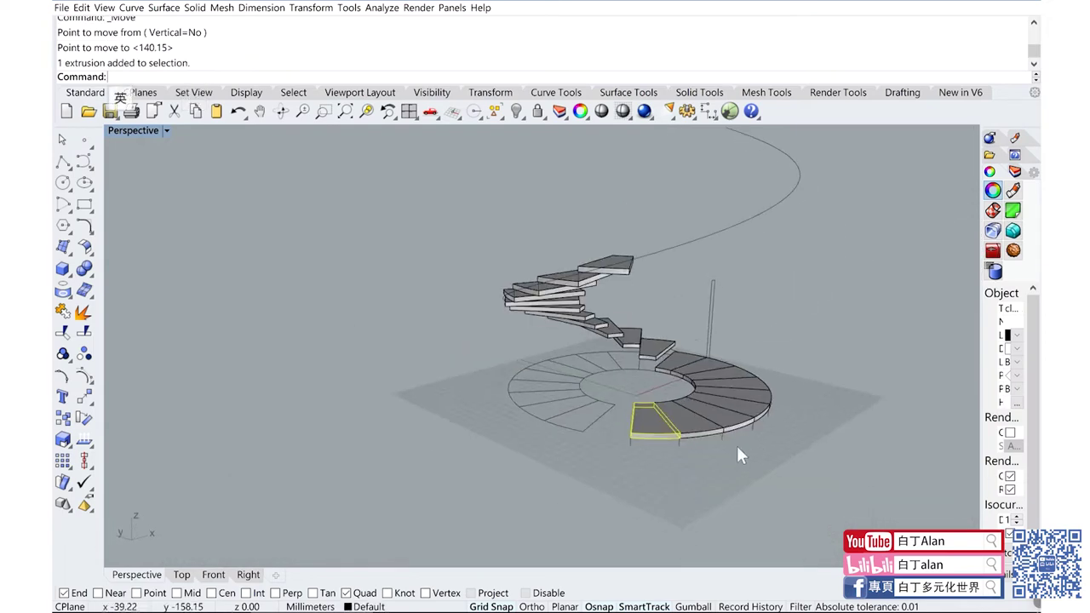
{"action": "key", "text": "ctrl+z"}
{"action": "left_click", "coordinate": [617, 420]}
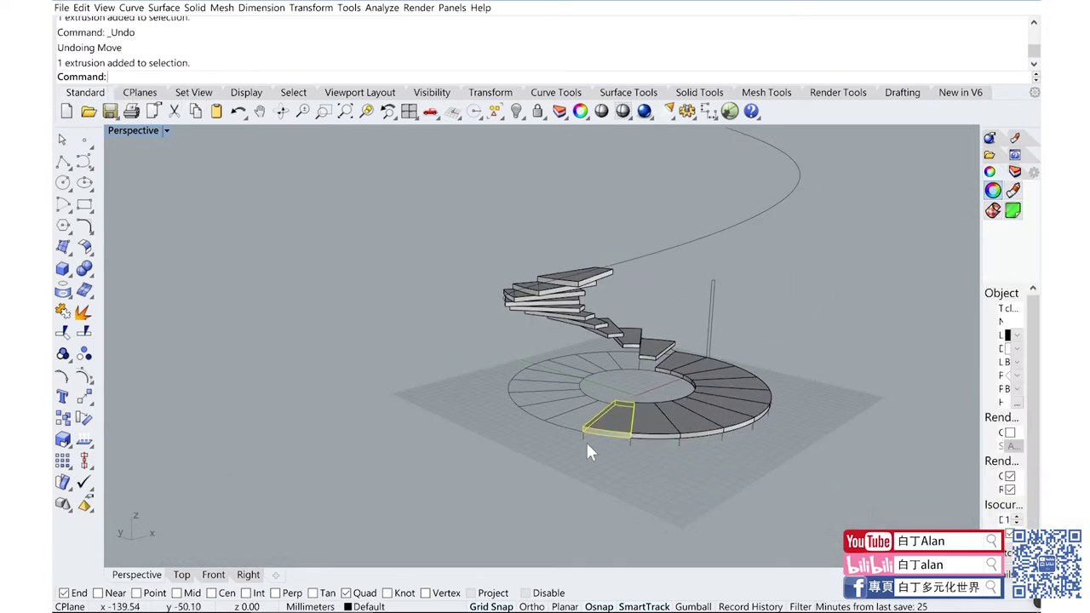
{"action": "left_click", "coordinate": [586, 440], "text": "shift"}
{"action": "right_click", "coordinate": [585, 442]}
{"action": "left_click", "coordinate": [583, 439]}
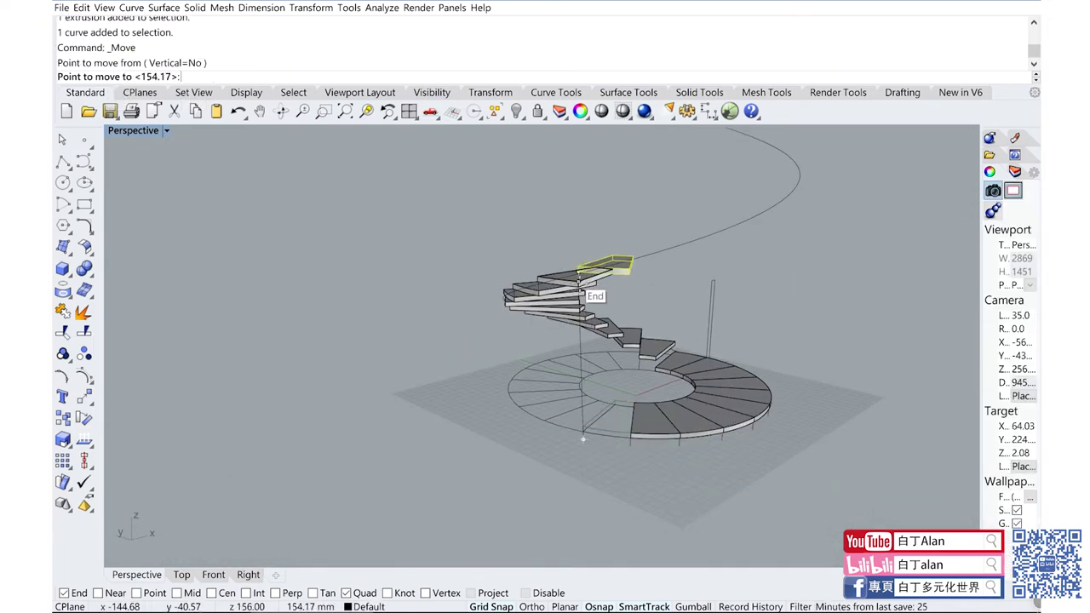
{"action": "left_click", "coordinate": [584, 291]}
Step: Move the next two flat ground-ring steps with their curves up to the stair top
{"action": "left_click", "coordinate": [640, 419]}
{"action": "left_click", "coordinate": [629, 446], "text": "shift"}
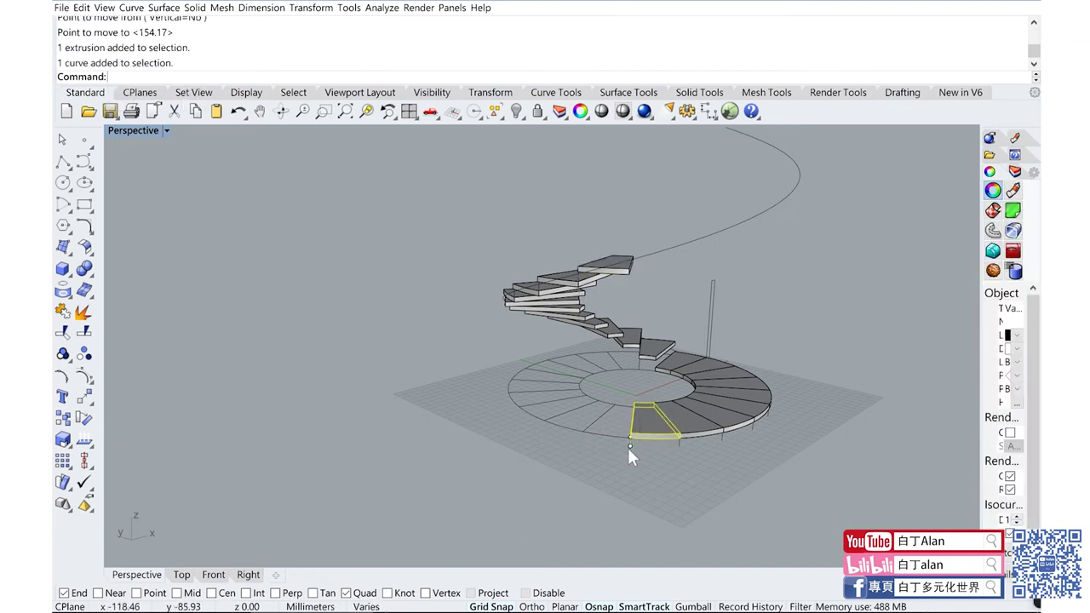
{"action": "right_click", "coordinate": [629, 446]}
{"action": "left_click", "coordinate": [629, 445]}
{"action": "left_click", "coordinate": [630, 266]}
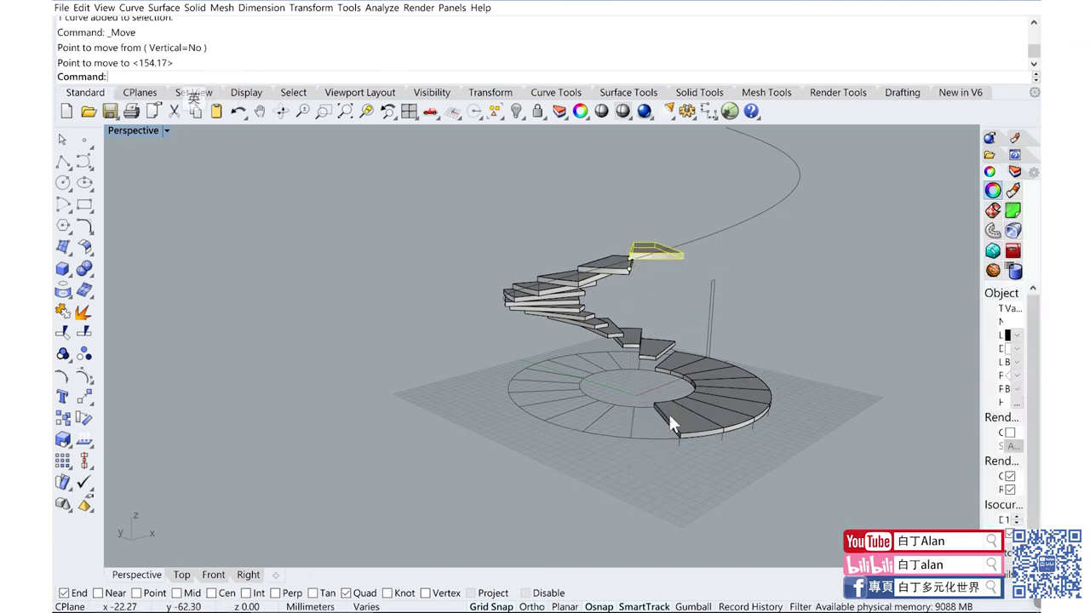
{"action": "left_click", "coordinate": [669, 412]}
{"action": "left_click", "coordinate": [681, 445], "text": "shift"}
{"action": "left_click", "coordinate": [679, 445]}
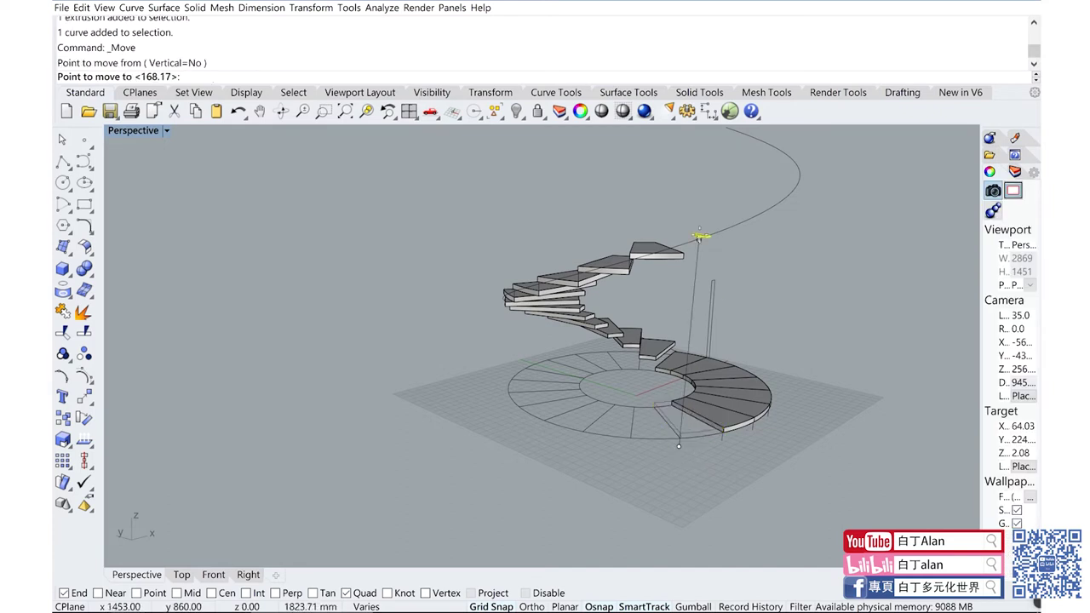
{"action": "left_click", "coordinate": [690, 249]}
Step: Repeat Move for two more ground-ring steps, stacking them at the top of the stair
{"action": "left_click", "coordinate": [722, 423]}
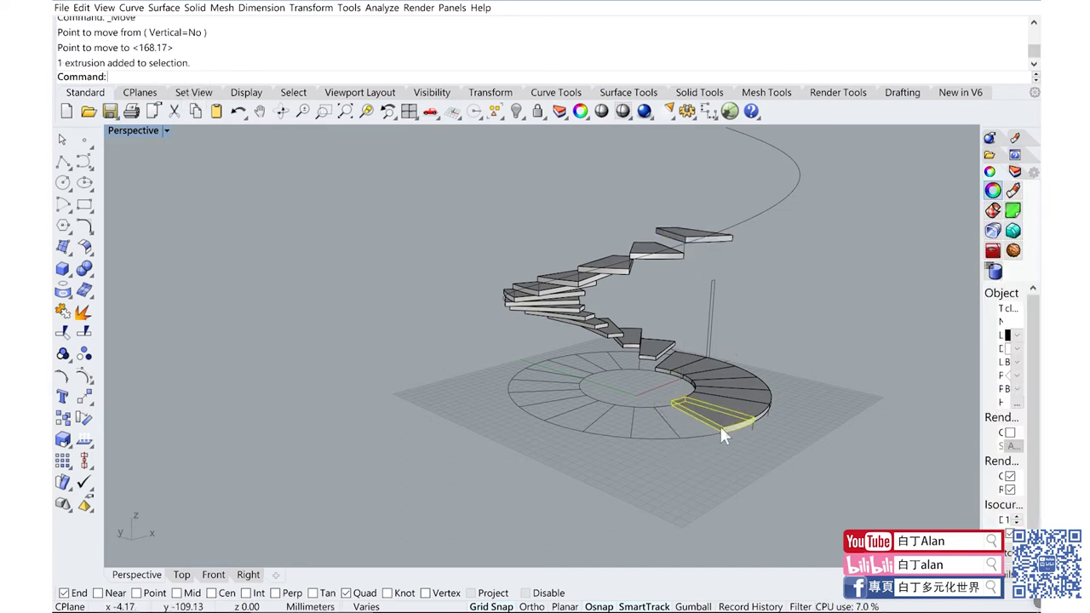
{"action": "left_click", "coordinate": [720, 438], "text": "shift"}
{"action": "key", "text": "Return"}
{"action": "left_click", "coordinate": [721, 439]}
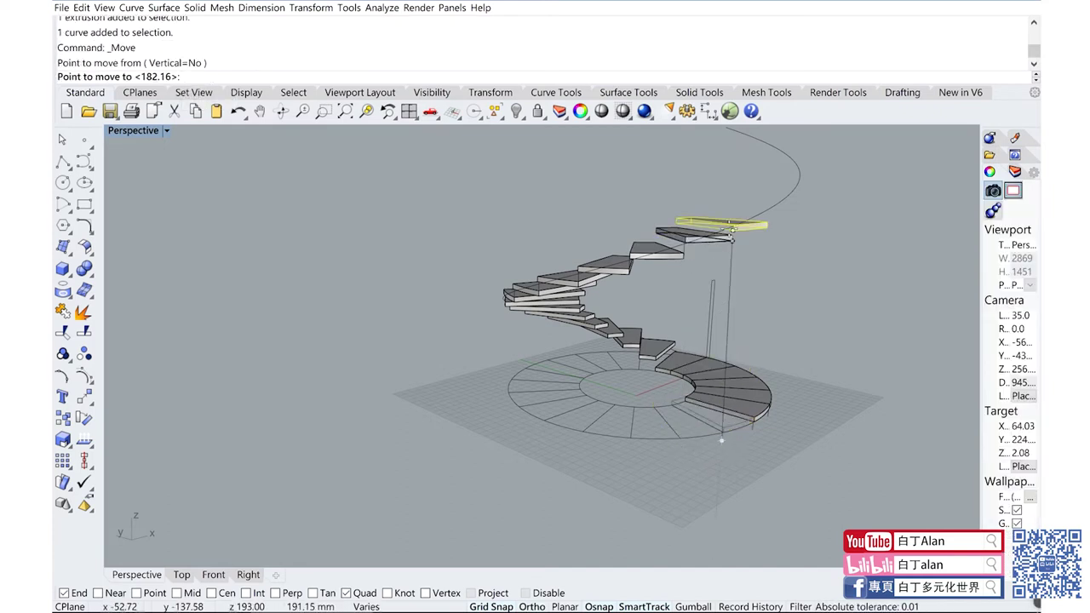
{"action": "left_click", "coordinate": [732, 234]}
{"action": "left_click", "coordinate": [761, 413]}
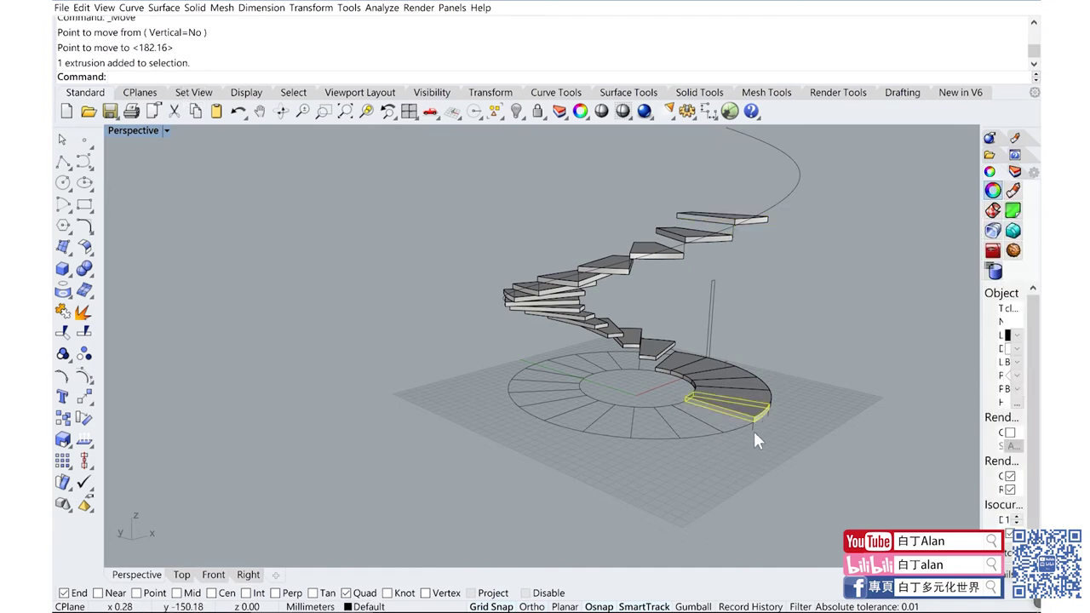
{"action": "left_click", "coordinate": [751, 428], "text": "shift"}
{"action": "key", "text": "Return"}
{"action": "left_click", "coordinate": [752, 429]}
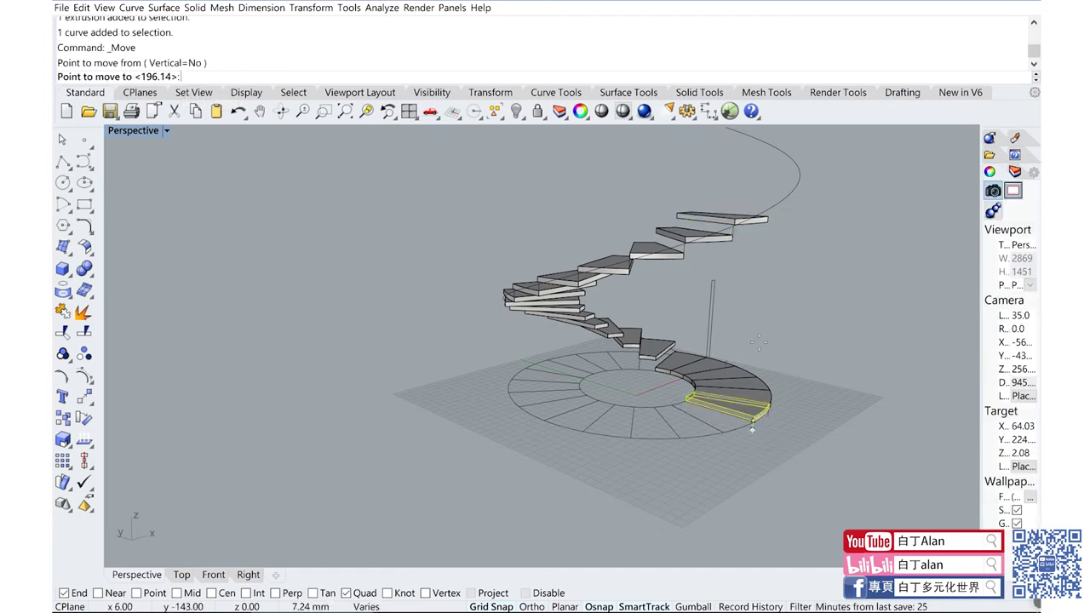
{"action": "left_click", "coordinate": [766, 220]}
Step: Lift one more ground step to the stair top and orbit to view the whole stair
{"action": "left_click", "coordinate": [760, 401]}
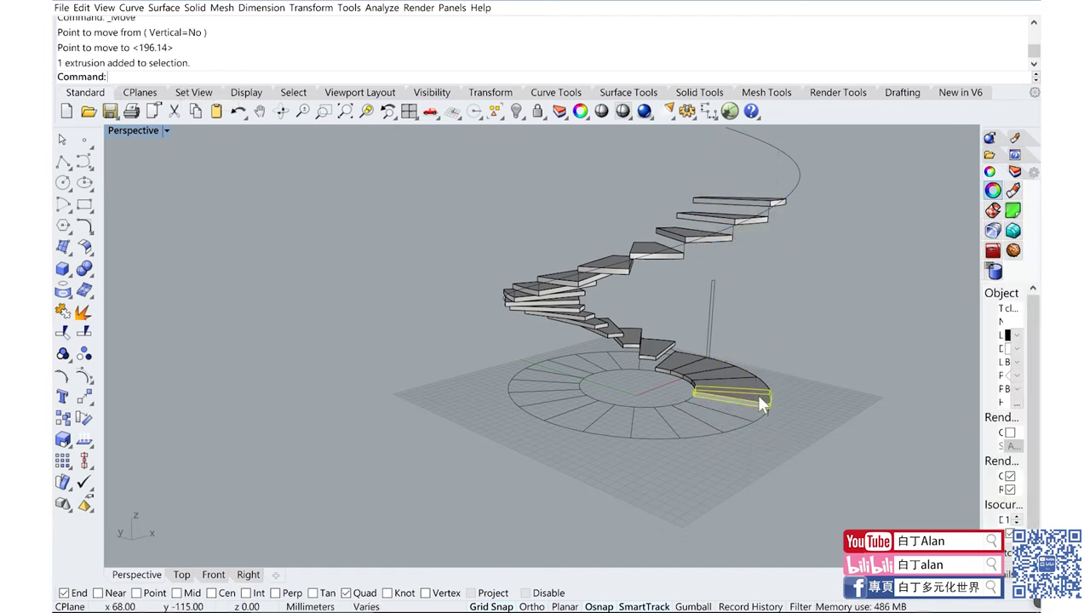
{"action": "left_click", "coordinate": [770, 415], "text": "shift"}
{"action": "key", "text": "Return"}
{"action": "left_click", "coordinate": [767, 416]}
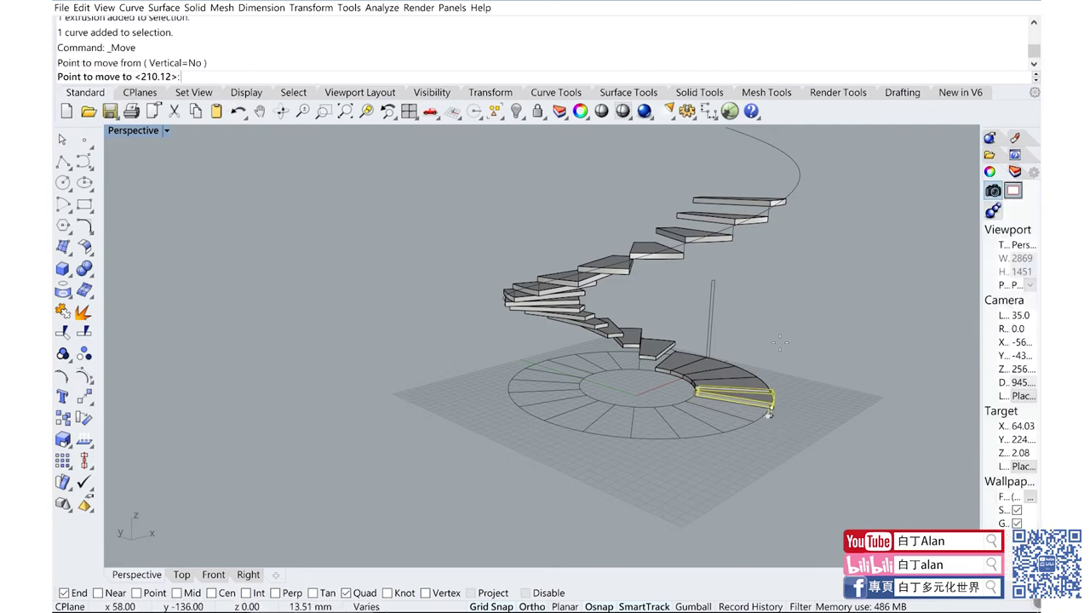
{"action": "left_click", "coordinate": [791, 181]}
{"action": "right_click_drag", "start_coordinate": [791, 182], "coordinate": [709, 336]}
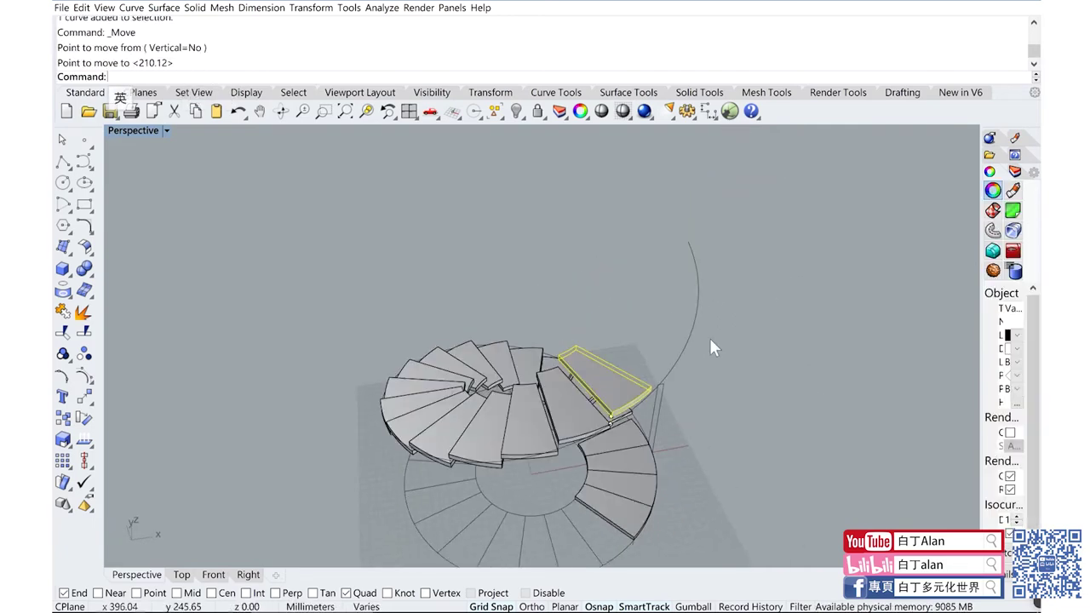
{"action": "scroll", "coordinate": [684, 364], "scroll_direction": "up", "scroll_amount": 3}
{"action": "scroll", "coordinate": [685, 355], "scroll_direction": "down", "scroll_amount": 3}
{"action": "scroll", "coordinate": [678, 400], "scroll_direction": "down", "scroll_amount": 2}
{"action": "right_click_drag", "start_coordinate": [671, 456], "coordinate": [630, 400]}
Step: Move a lower flat tread and its outline curve to the helix's top end
{"action": "left_click", "coordinate": [630, 400]}
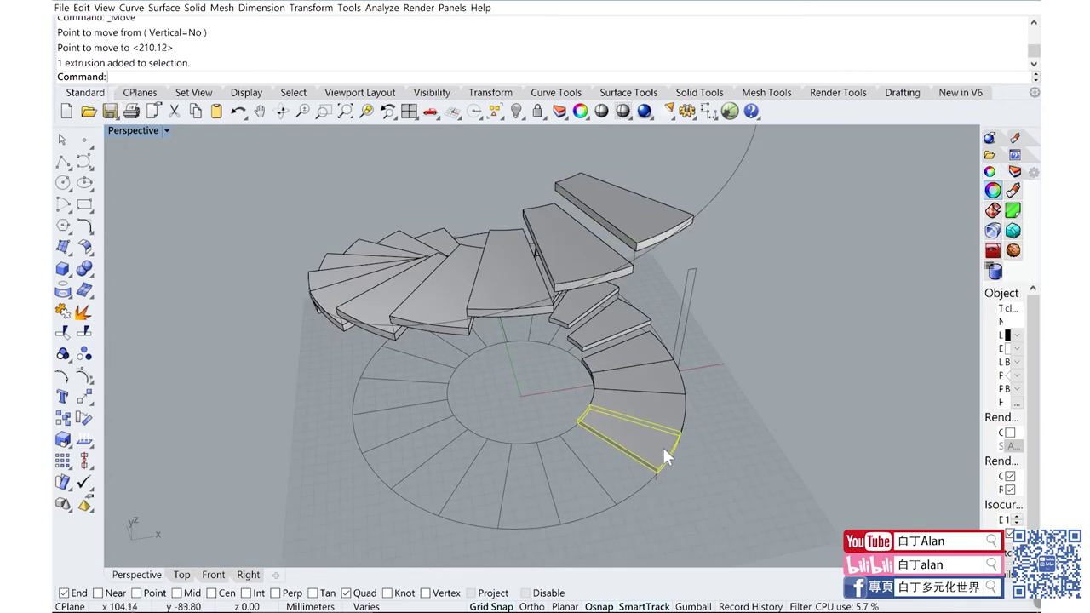
{"action": "scroll", "coordinate": [648, 441], "scroll_direction": "up", "scroll_amount": 2}
{"action": "scroll", "coordinate": [562, 443], "scroll_direction": "up", "scroll_amount": 2}
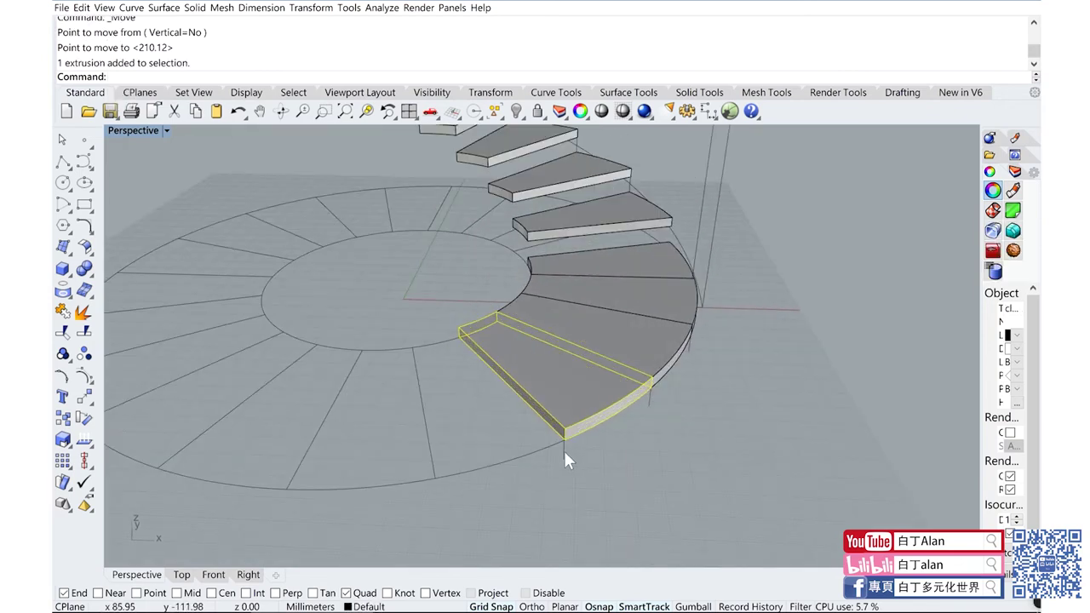
{"action": "left_click", "coordinate": [566, 454], "text": "shift"}
{"action": "right_click", "coordinate": [565, 454]}
{"action": "left_click", "coordinate": [566, 454]}
{"action": "scroll", "coordinate": [637, 302], "scroll_direction": "down", "scroll_amount": 4}
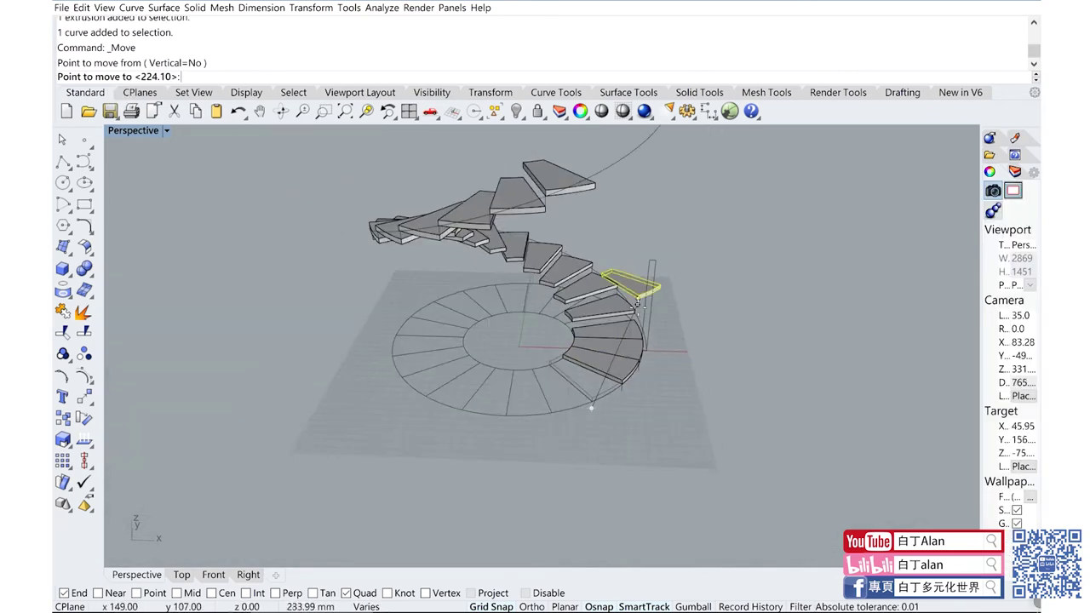
{"action": "scroll", "coordinate": [637, 302], "scroll_direction": "down", "scroll_amount": 2}
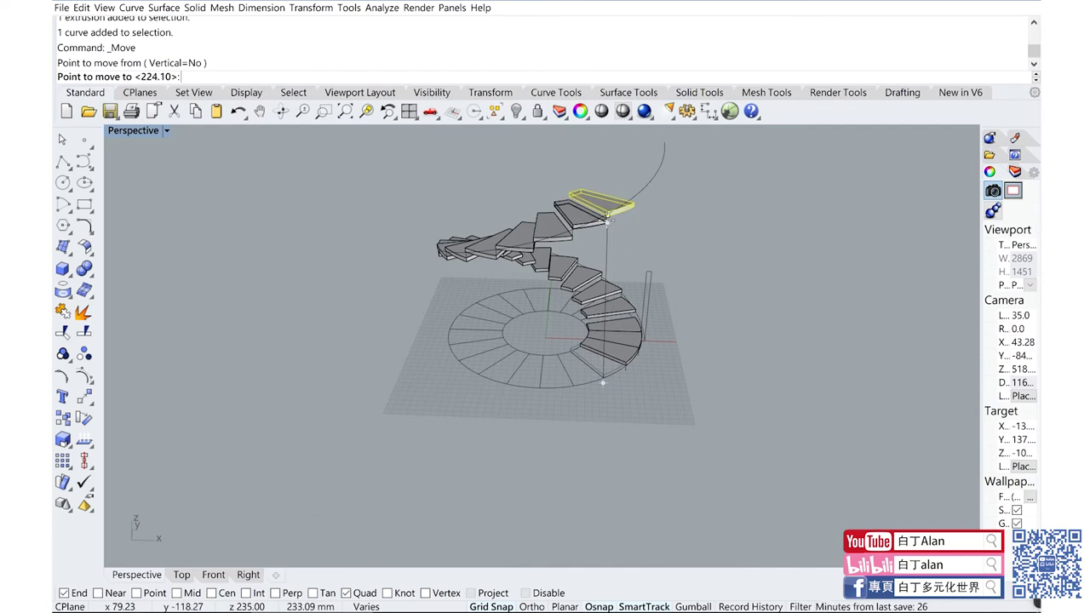
{"action": "scroll", "coordinate": [607, 220], "scroll_direction": "up", "scroll_amount": 2}
{"action": "left_click", "coordinate": [610, 205]}
Step: Lift the next two bottom treads with their outline curves to the top of the stair
{"action": "left_click", "coordinate": [635, 468]}
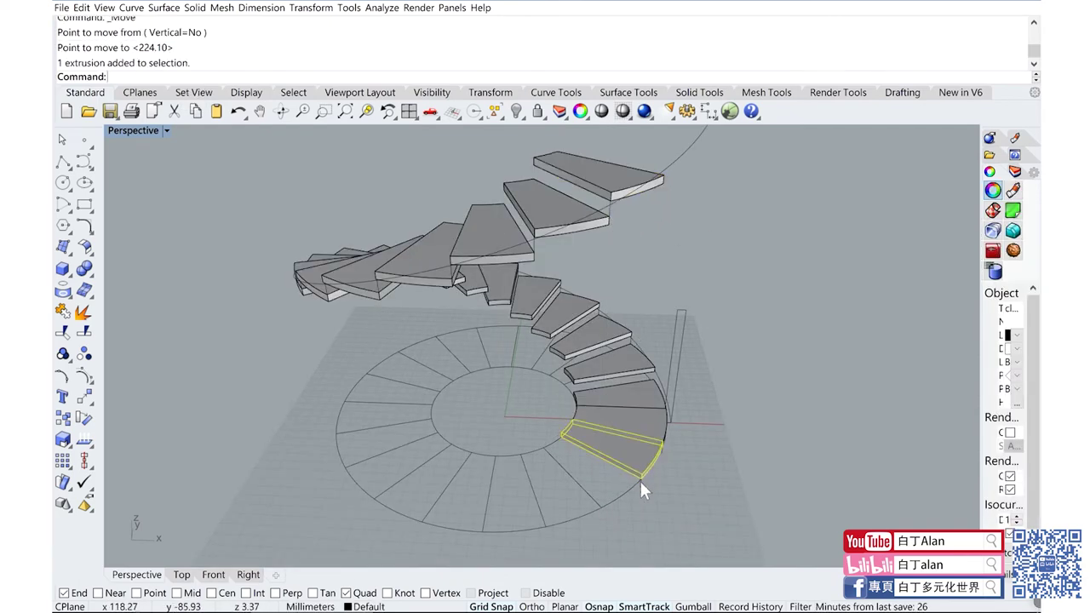
{"action": "left_click", "coordinate": [643, 487], "text": "shift"}
{"action": "right_click", "coordinate": [644, 487]}
{"action": "left_click", "coordinate": [644, 484]}
{"action": "scroll", "coordinate": [666, 268], "scroll_direction": "up", "scroll_amount": 4}
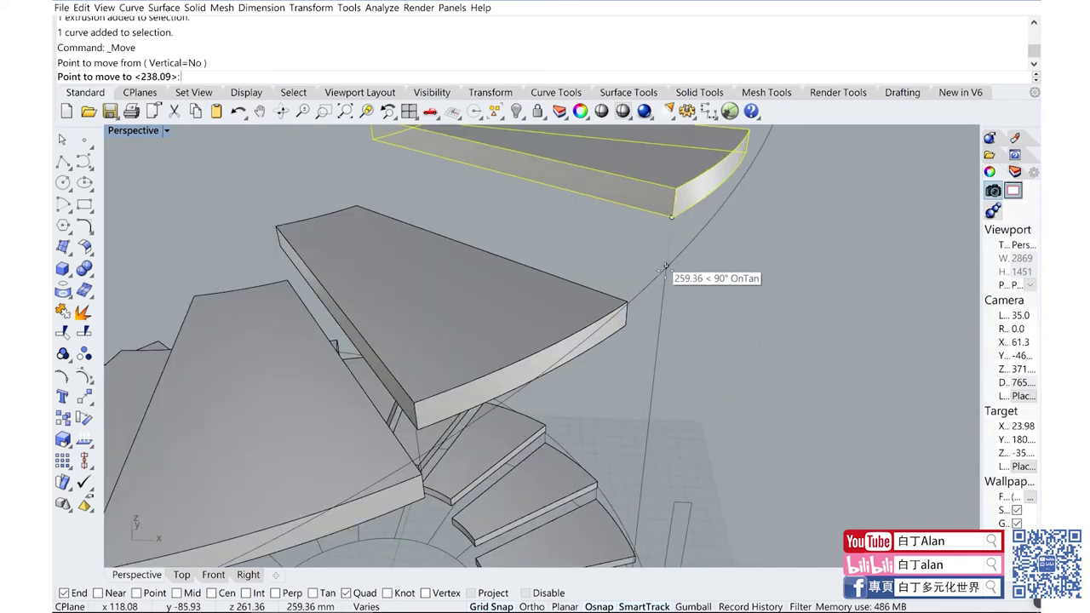
{"action": "left_click", "coordinate": [630, 303]}
{"action": "scroll", "coordinate": [633, 424], "scroll_direction": "down", "scroll_amount": 4}
{"action": "left_click", "coordinate": [618, 474]}
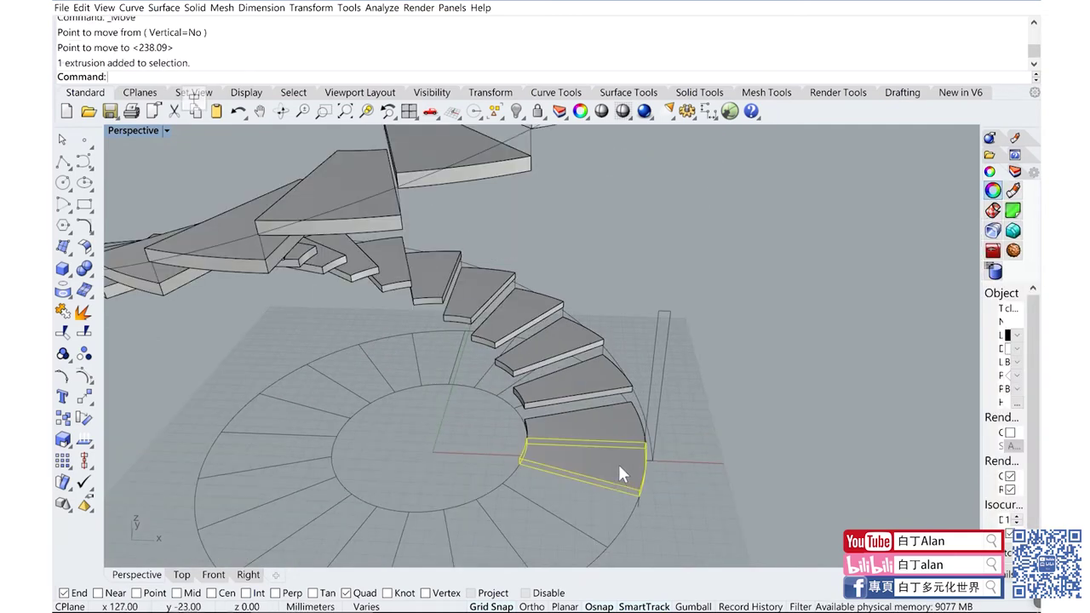
{"action": "left_click", "coordinate": [639, 501], "text": "shift"}
{"action": "right_click", "coordinate": [639, 501]}
{"action": "left_click", "coordinate": [642, 499]}
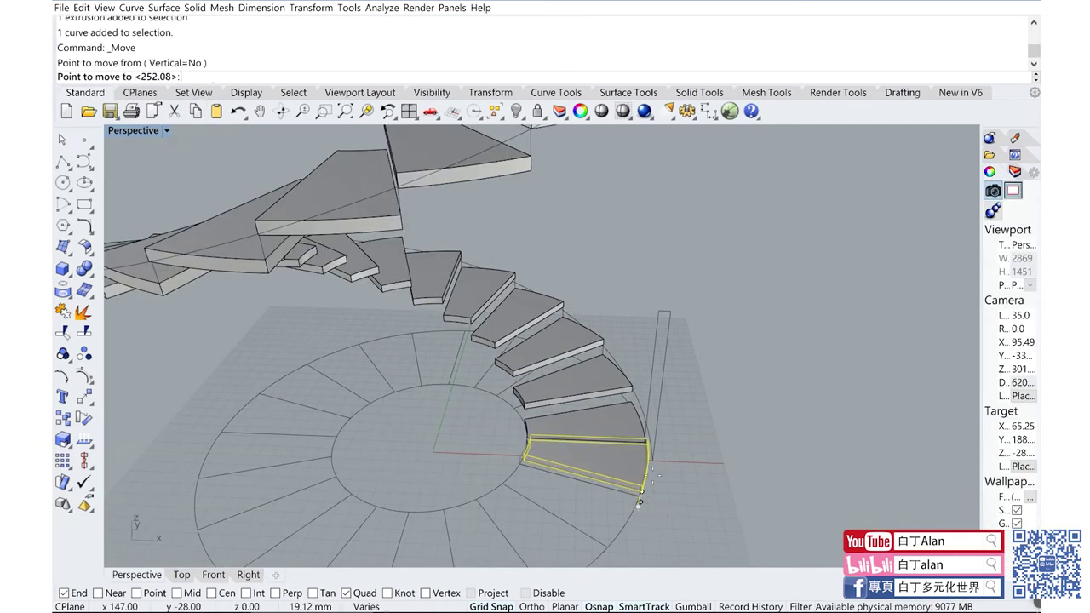
{"action": "scroll", "coordinate": [642, 499], "scroll_direction": "down", "scroll_amount": 3}
{"action": "left_click", "coordinate": [662, 280]}
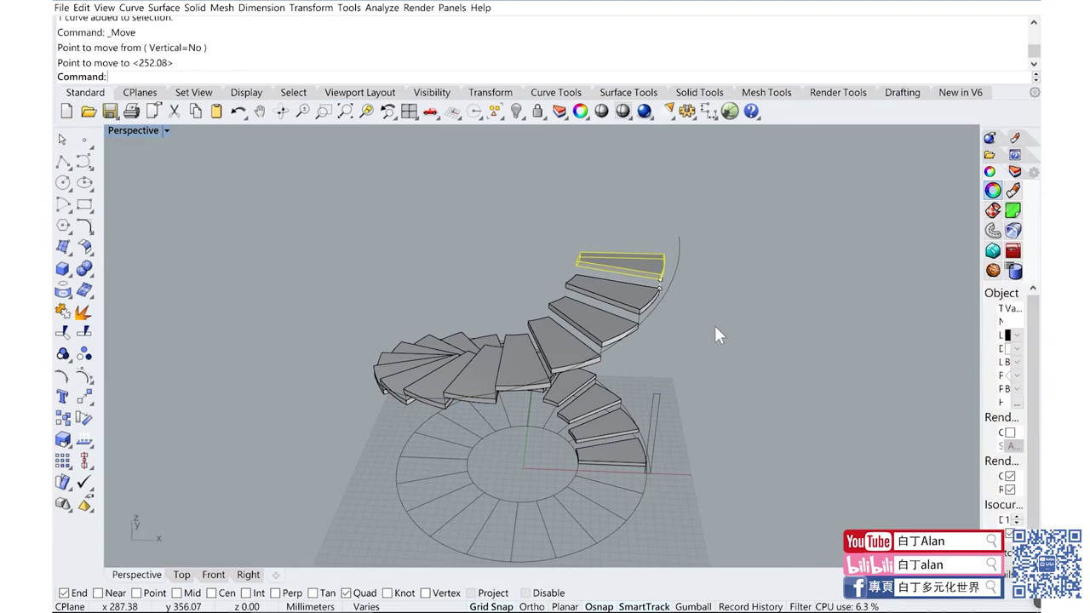
Step: Cancel a pending move from a taller side view and select the helix curve
{"action": "right_click", "coordinate": [714, 325]}
{"action": "mouse_move", "coordinate": [714, 326]}
{"action": "right_mouse_down"}
{"action": "mouse_move", "coordinate": [719, 309]}
{"action": "mouse_move", "coordinate": [568, 264]}
{"action": "right_mouse_up"}
{"action": "key", "text": "Escape"}
{"action": "scroll", "coordinate": [568, 264], "scroll_direction": "up", "scroll_amount": 2}
{"action": "left_click", "coordinate": [549, 248]}
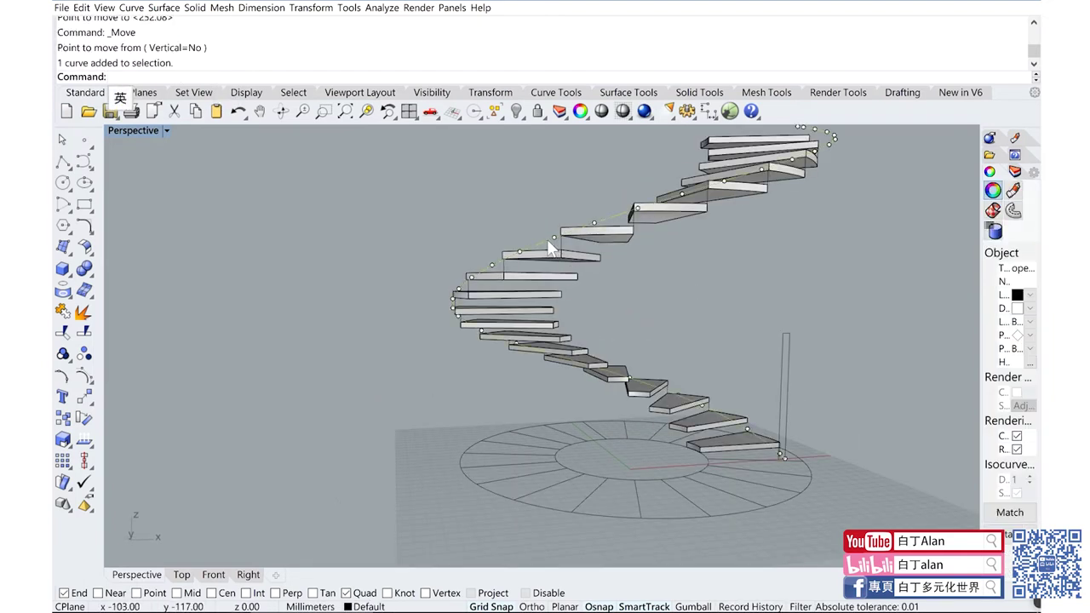
Step: Hide the helix curve, the selected treads, and the thin vertical post curve
{"action": "left_click", "coordinate": [515, 111]}
{"action": "scroll", "coordinate": [655, 320], "scroll_direction": "down", "scroll_amount": 3}
{"action": "right_click_drag", "start_coordinate": [655, 320], "coordinate": [555, 391]}
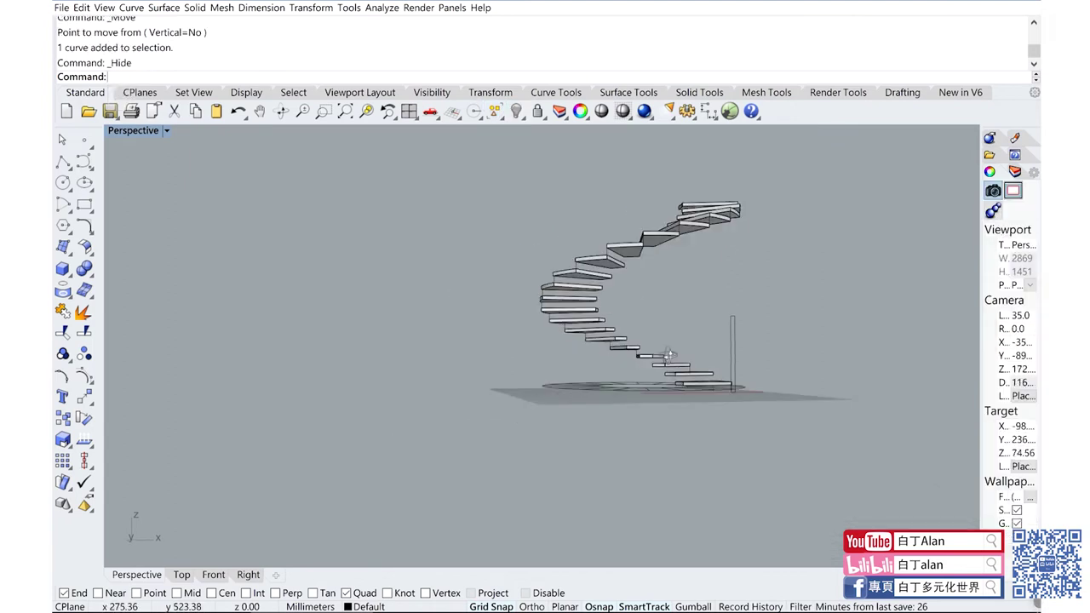
{"action": "left_click_drag", "start_coordinate": [775, 429], "coordinate": [777, 429]}
{"action": "scroll", "coordinate": [741, 384], "scroll_direction": "up", "scroll_amount": 5}
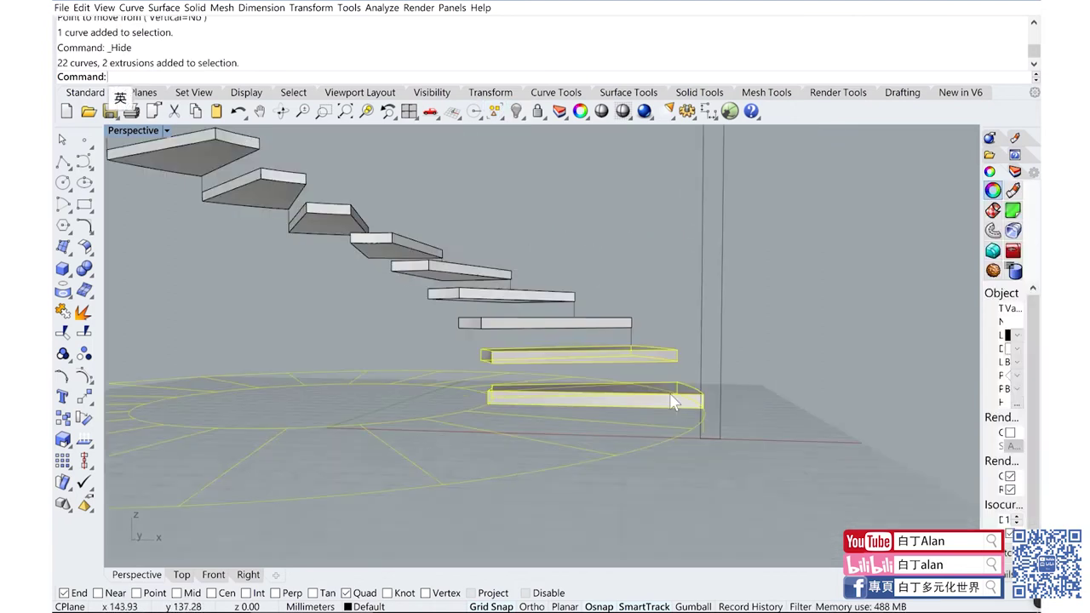
{"action": "left_click", "coordinate": [664, 403], "text": "ctrl"}
{"action": "left_click", "coordinate": [698, 428], "text": "ctrl"}
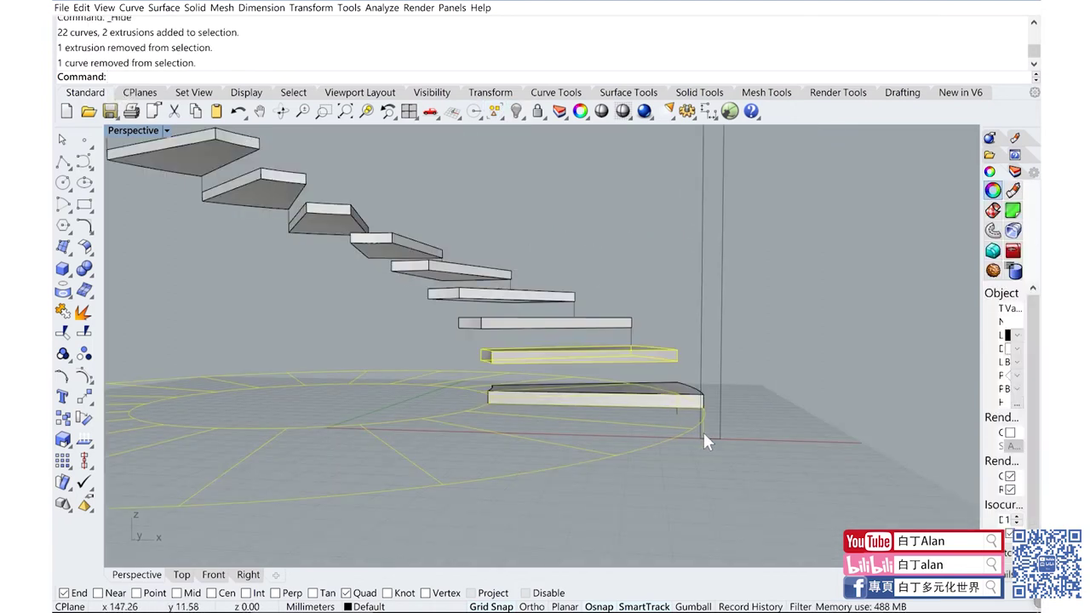
{"action": "left_click", "coordinate": [703, 430], "text": "ctrl"}
{"action": "left_click", "coordinate": [639, 357], "text": "ctrl"}
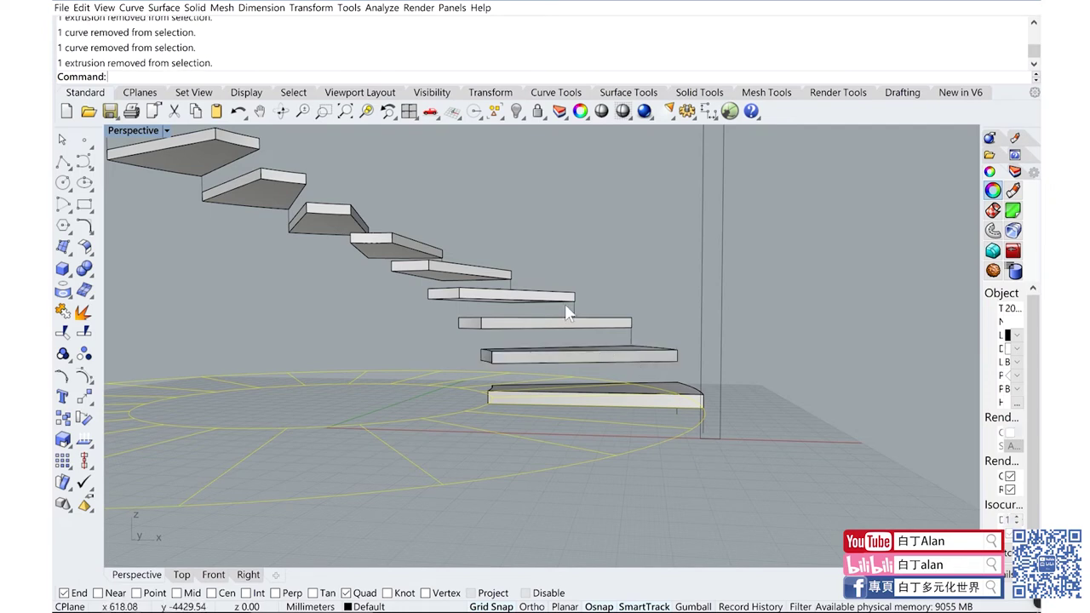
{"action": "left_click", "coordinate": [515, 112]}
{"action": "scroll", "coordinate": [712, 385], "scroll_direction": "down", "scroll_amount": 5}
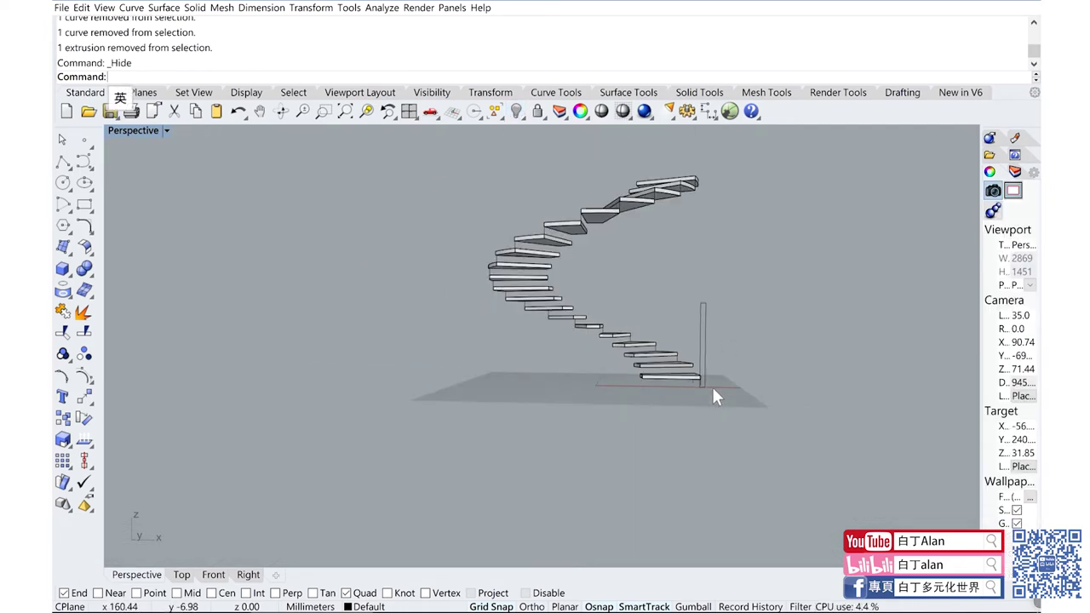
{"action": "left_click", "coordinate": [701, 327]}
{"action": "left_click", "coordinate": [516, 112]}
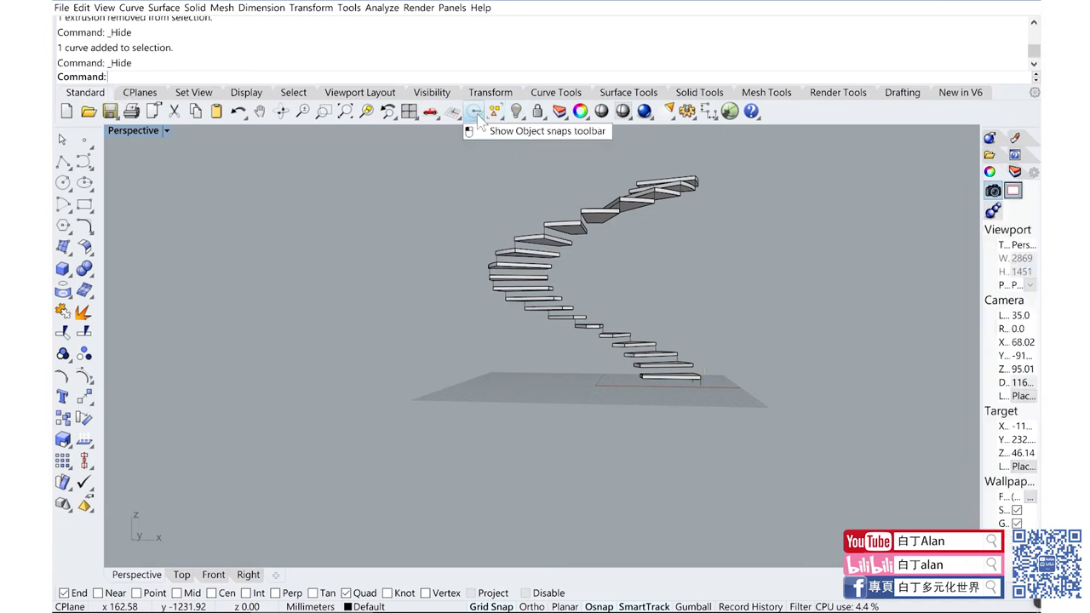
Step: Select and delete the 20 leftover curves, then show the 63 hidden objects
{"action": "left_click", "coordinate": [499, 120]}
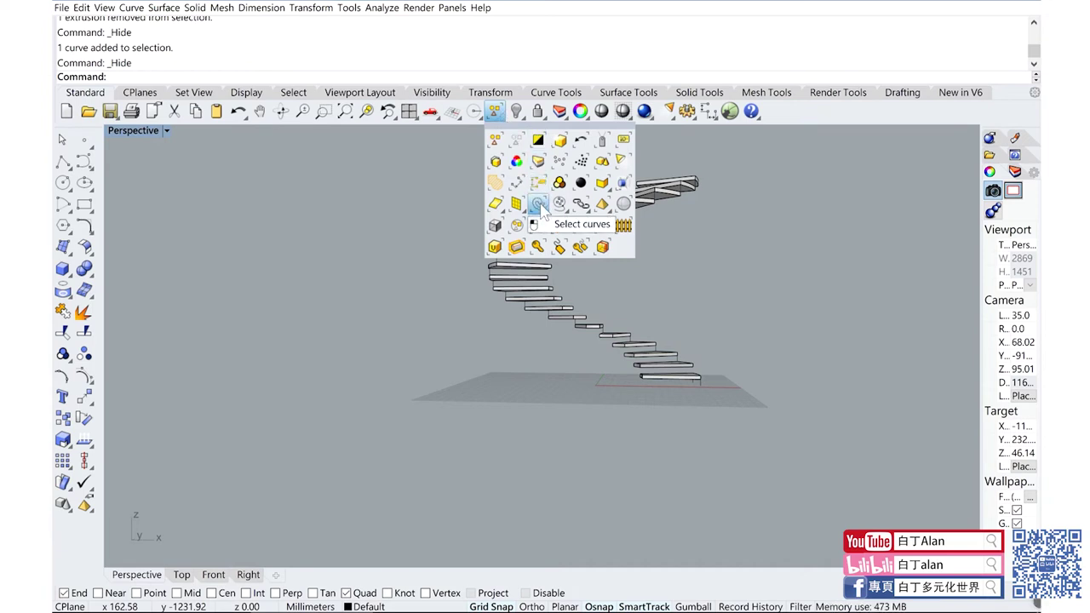
{"action": "left_click", "coordinate": [538, 205]}
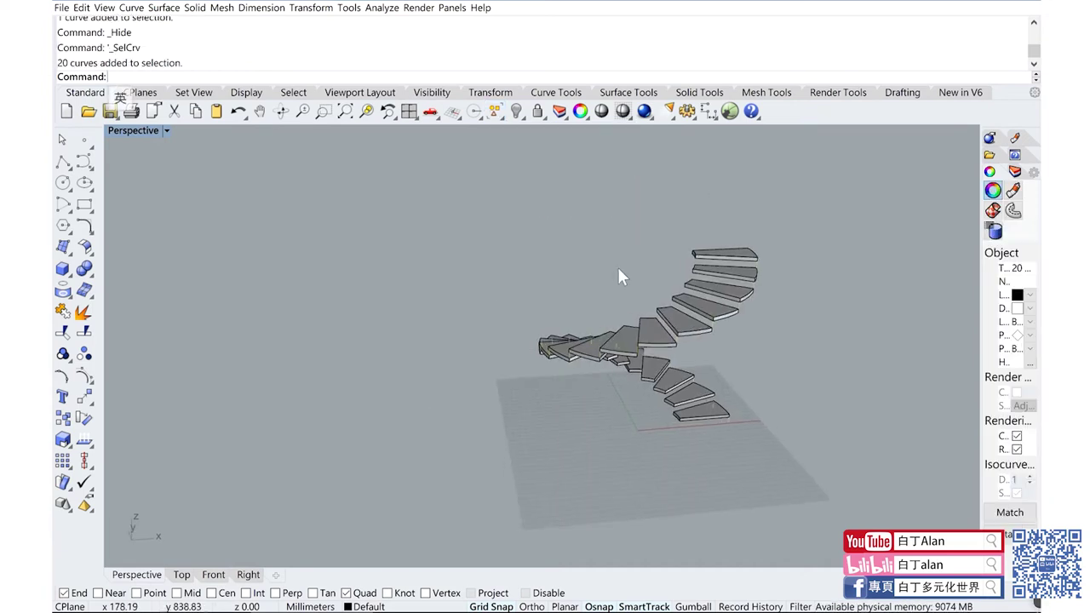
{"action": "key", "text": "Delete"}
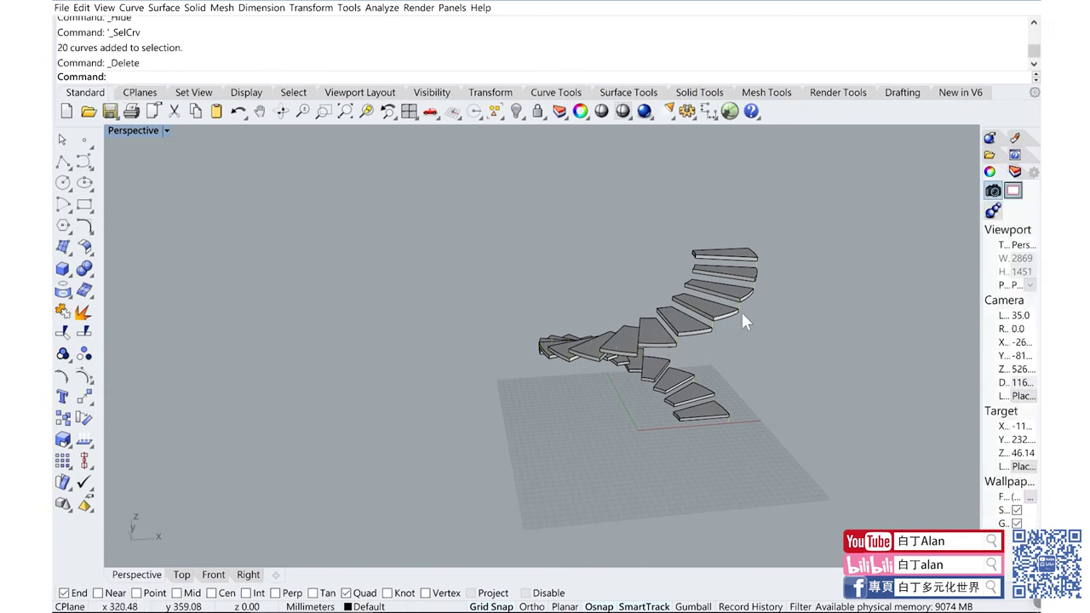
{"action": "left_click", "coordinate": [516, 113]}
Step: Hide the 20 treads together with their curves
{"action": "scroll", "coordinate": [636, 311], "scroll_direction": "down", "scroll_amount": 3}
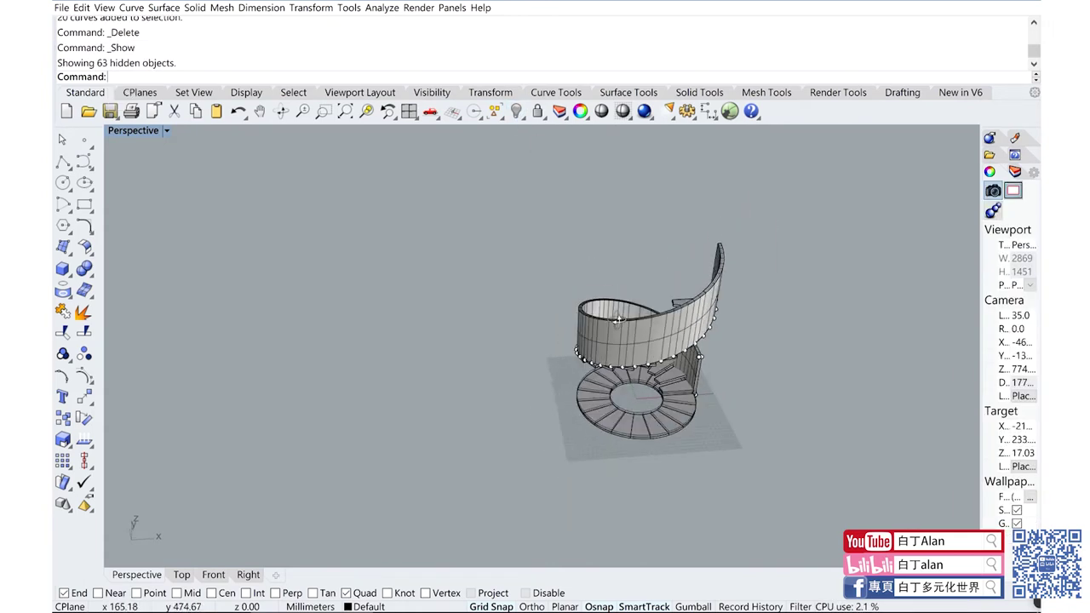
{"action": "scroll", "coordinate": [632, 333], "scroll_direction": "down", "scroll_amount": 3}
{"action": "left_click", "coordinate": [637, 351]}
{"action": "scroll", "coordinate": [670, 357], "scroll_direction": "up", "scroll_amount": 3}
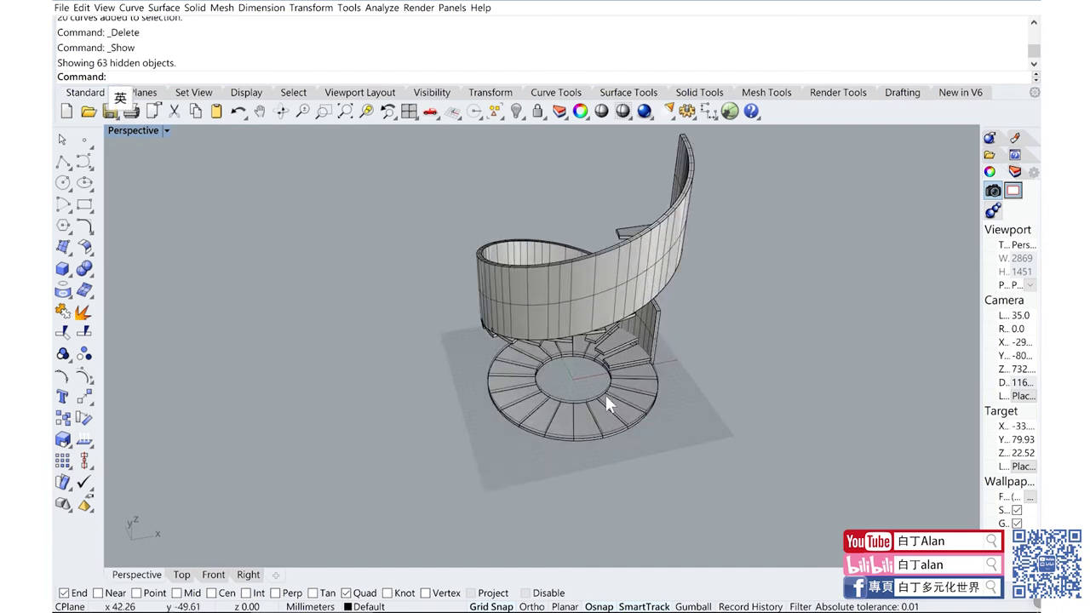
{"action": "left_click", "coordinate": [516, 113]}
Step: Delete the swept spiral wall and a low tread, then select the helix curve
{"action": "mouse_move", "coordinate": [539, 176]}
{"action": "right_mouse_down"}
{"action": "mouse_move", "coordinate": [556, 352]}
{"action": "mouse_move", "coordinate": [660, 345]}
{"action": "right_mouse_up"}
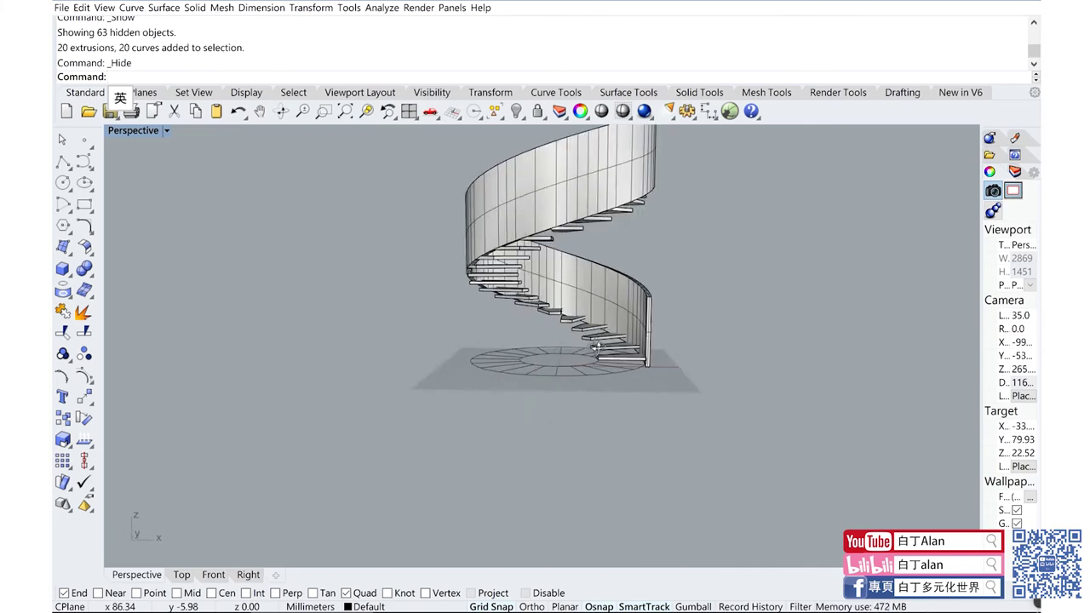
{"action": "mouse_move", "coordinate": [660, 345]}
{"action": "right_mouse_down"}
{"action": "mouse_move", "coordinate": [609, 333]}
{"action": "mouse_move", "coordinate": [587, 426]}
{"action": "mouse_move", "coordinate": [613, 304]}
{"action": "right_mouse_up"}
{"action": "left_click", "coordinate": [601, 347]}
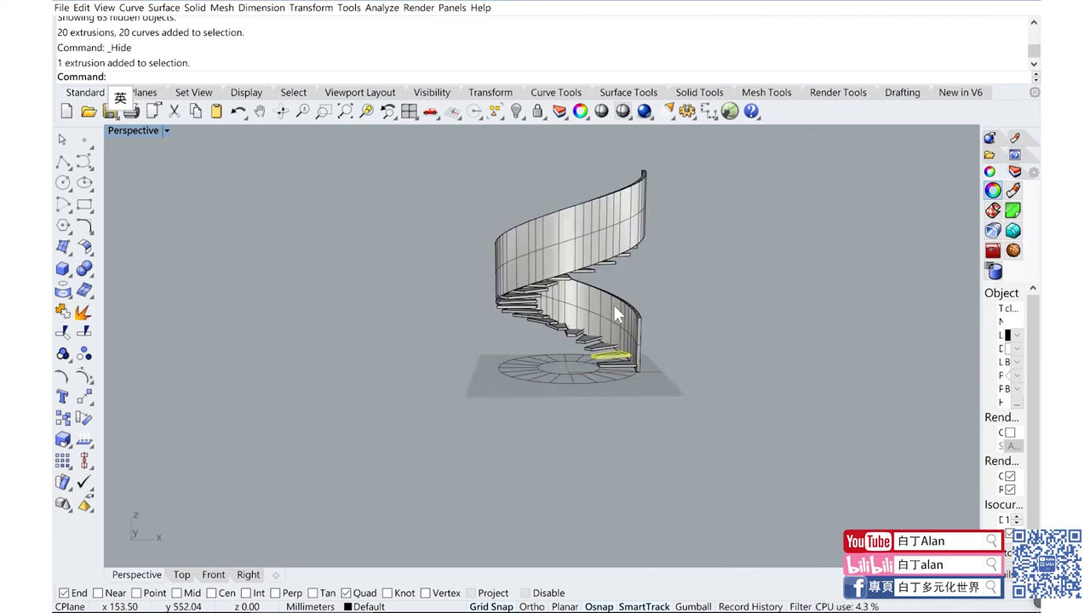
{"action": "left_click", "coordinate": [596, 232]}
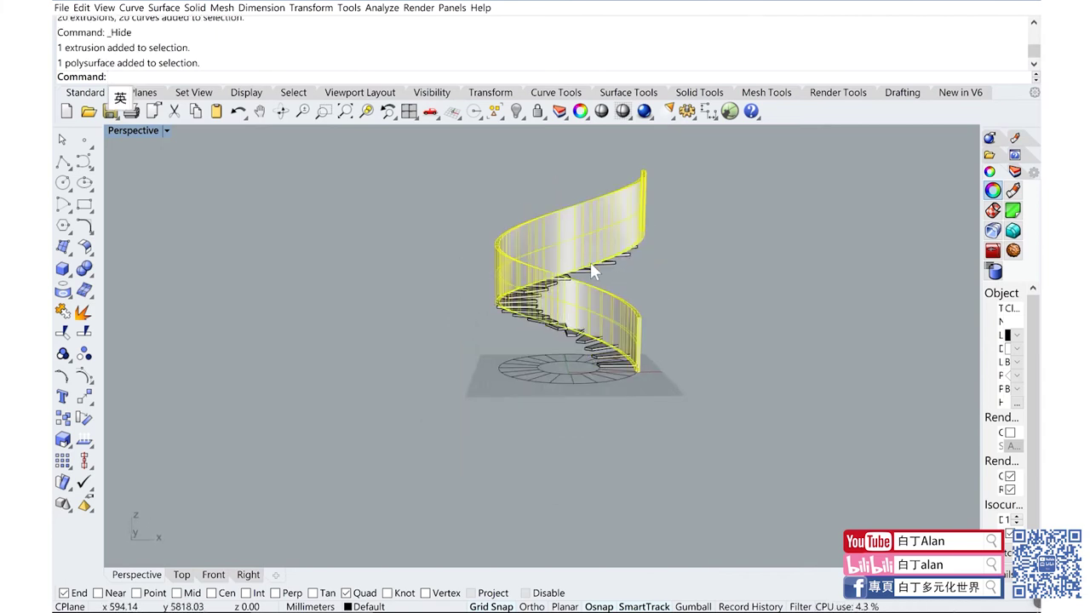
{"action": "key", "text": "Delete"}
{"action": "left_click", "coordinate": [642, 237]}
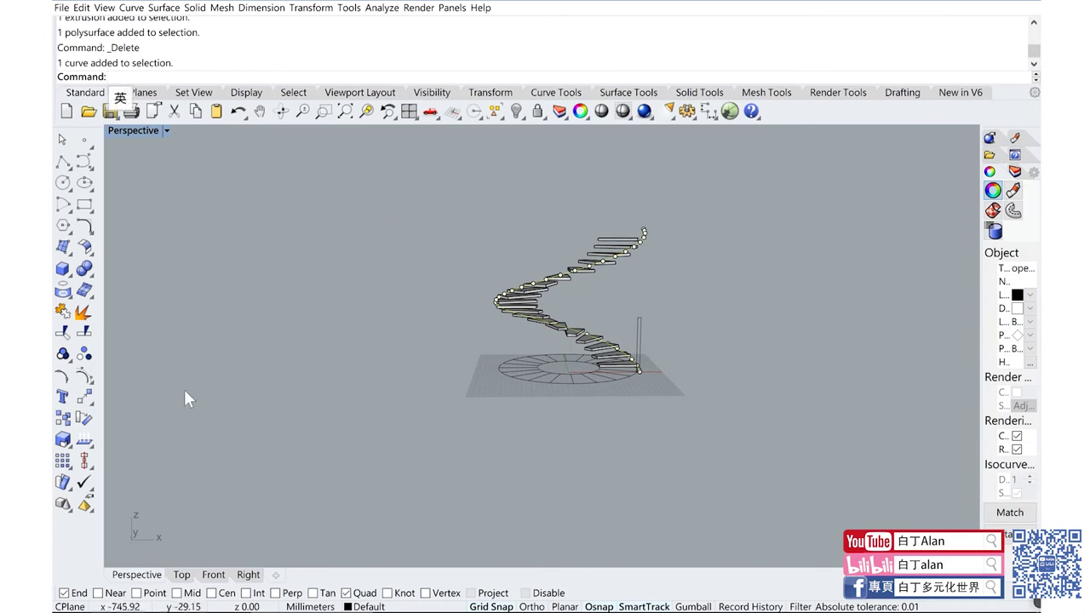
Step: Try a one-direction Scale1D on the helix from the stair's bottom end, then undo it
{"action": "left_click", "coordinate": [88, 444]}
{"action": "left_click", "coordinate": [145, 440]}
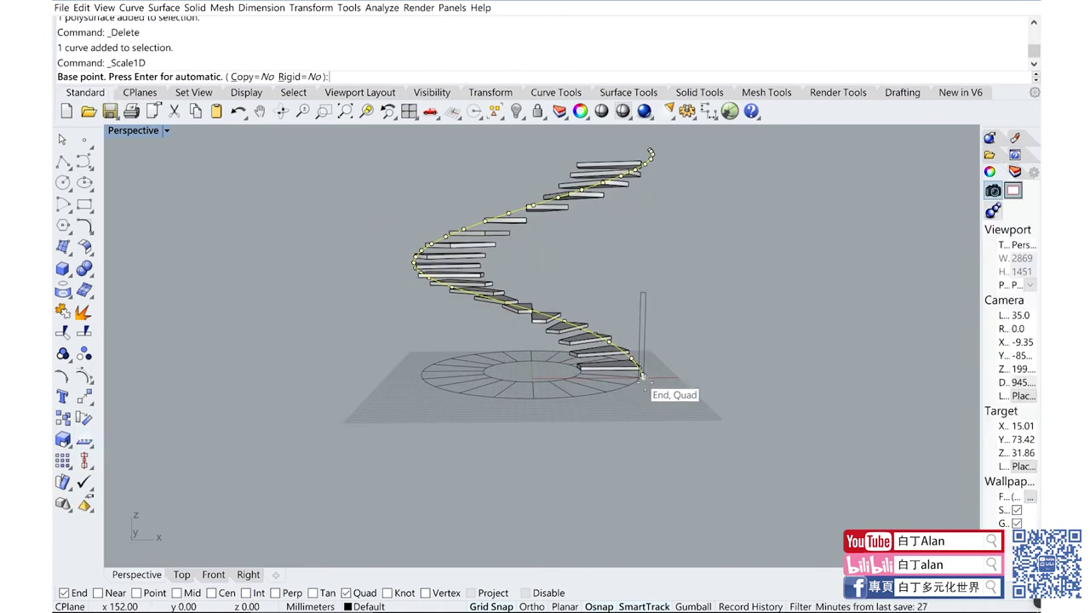
{"action": "left_click", "coordinate": [644, 373]}
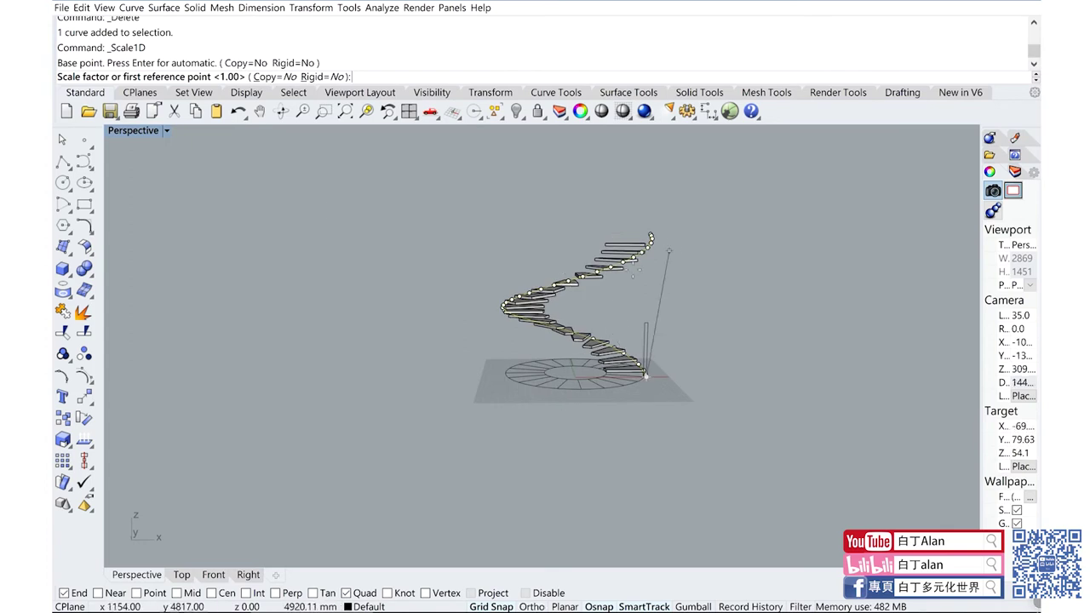
{"action": "double_click", "coordinate": [134, 131]}
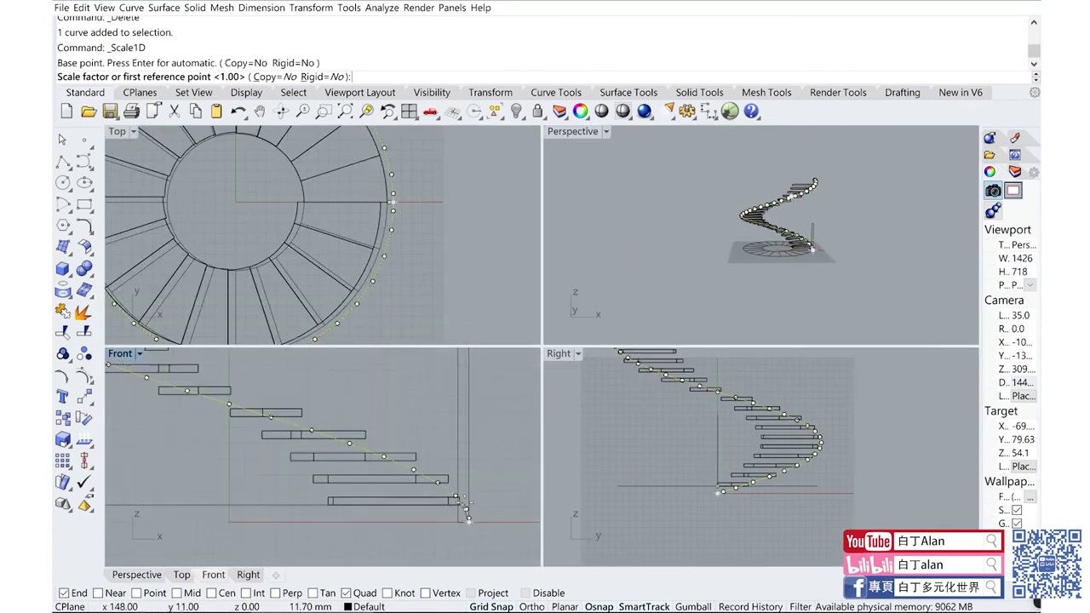
{"action": "left_click", "coordinate": [485, 417]}
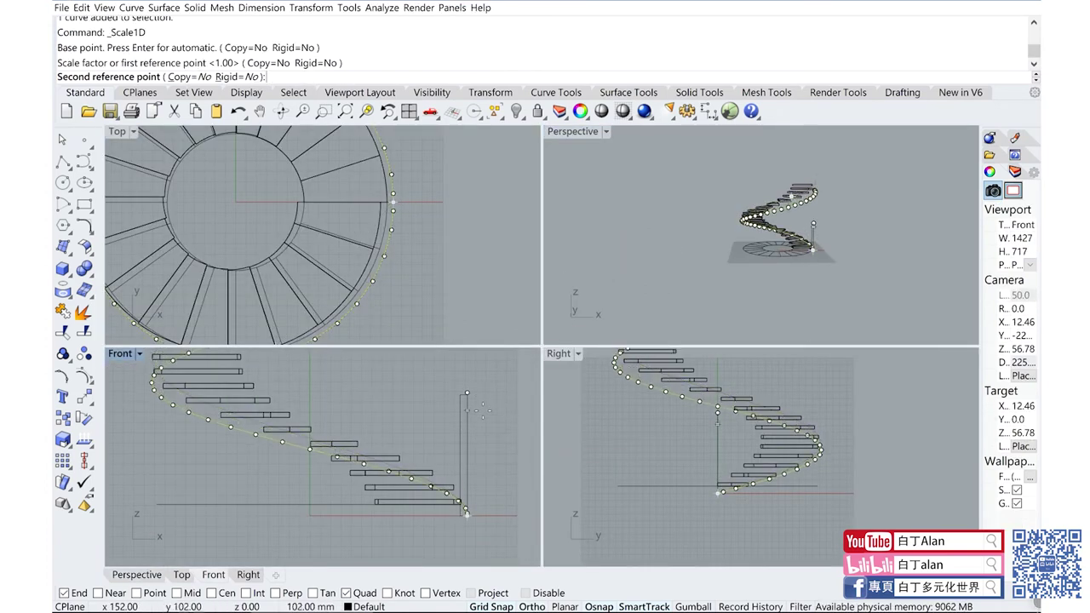
{"action": "left_click", "coordinate": [483, 415]}
{"action": "scroll", "coordinate": [477, 430], "scroll_direction": "down", "scroll_amount": 4}
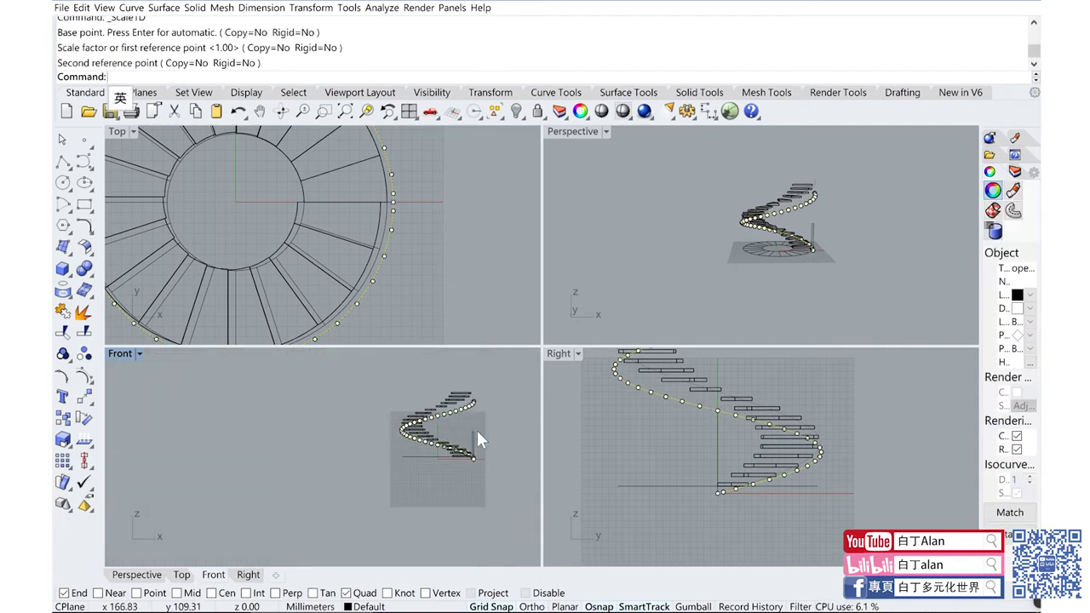
{"action": "key", "text": "ctrl+z"}
Step: Rescale the helix vertically from its bottom end so its top meets the top tread, and select it
{"action": "key", "text": "Return"}
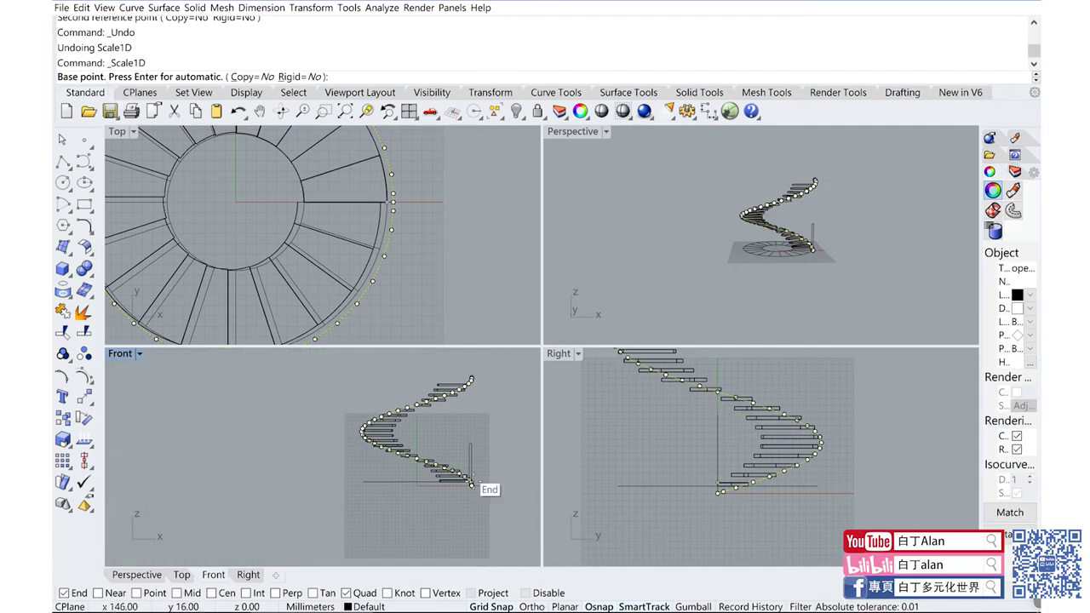
{"action": "left_click", "coordinate": [474, 484]}
{"action": "scroll", "coordinate": [485, 385], "scroll_direction": "up", "scroll_amount": 2}
{"action": "scroll", "coordinate": [485, 385], "scroll_direction": "up", "scroll_amount": 2}
{"action": "left_click", "coordinate": [458, 375]}
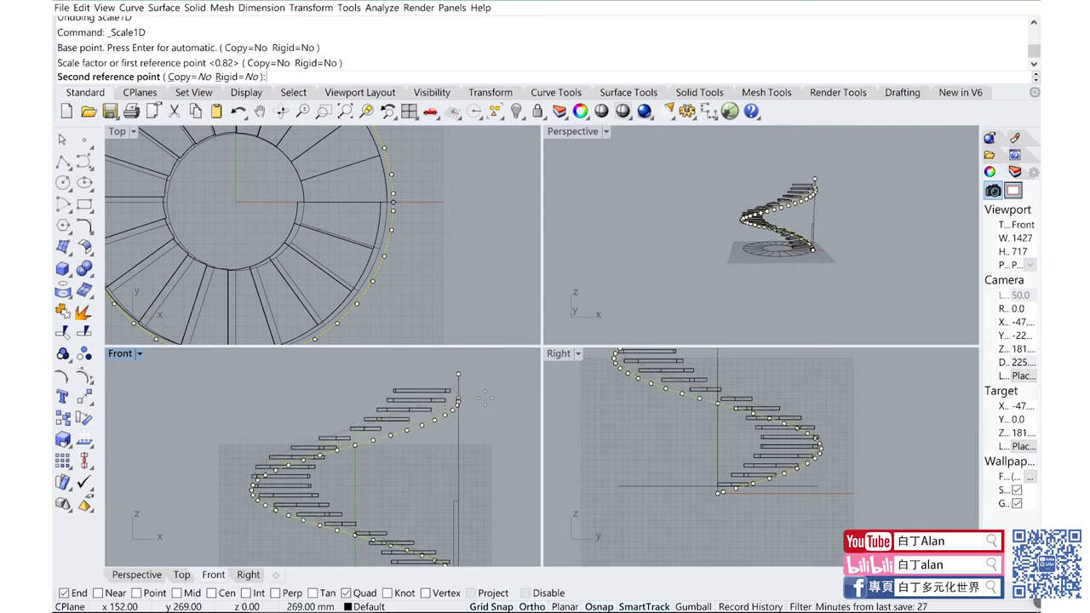
{"action": "left_click", "coordinate": [482, 400]}
{"action": "left_click", "coordinate": [456, 504]}
{"action": "left_click", "coordinate": [311, 527]}
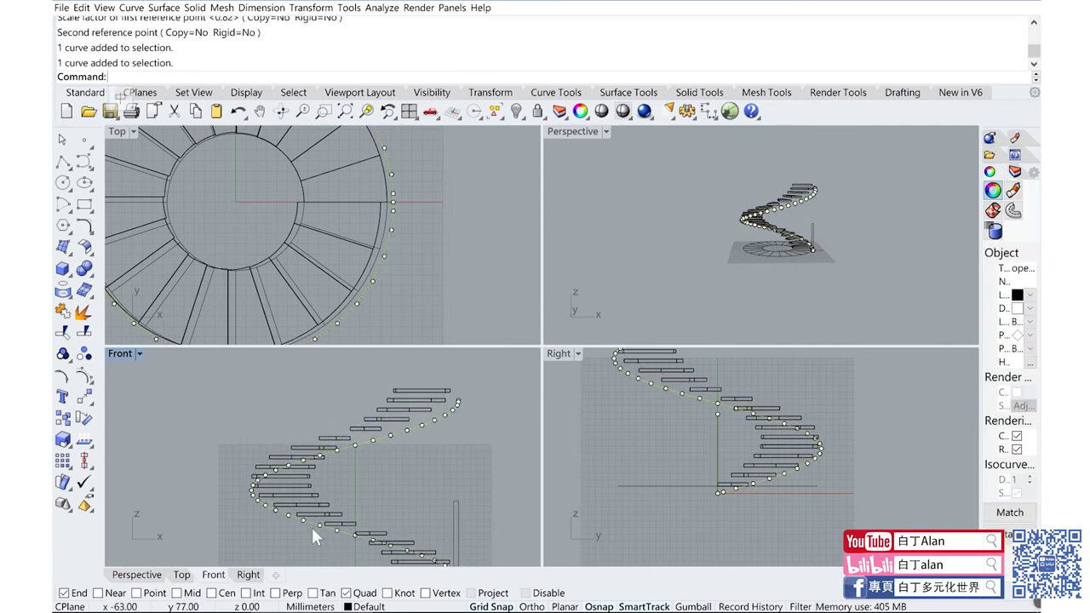
{"action": "left_click", "coordinate": [68, 253]}
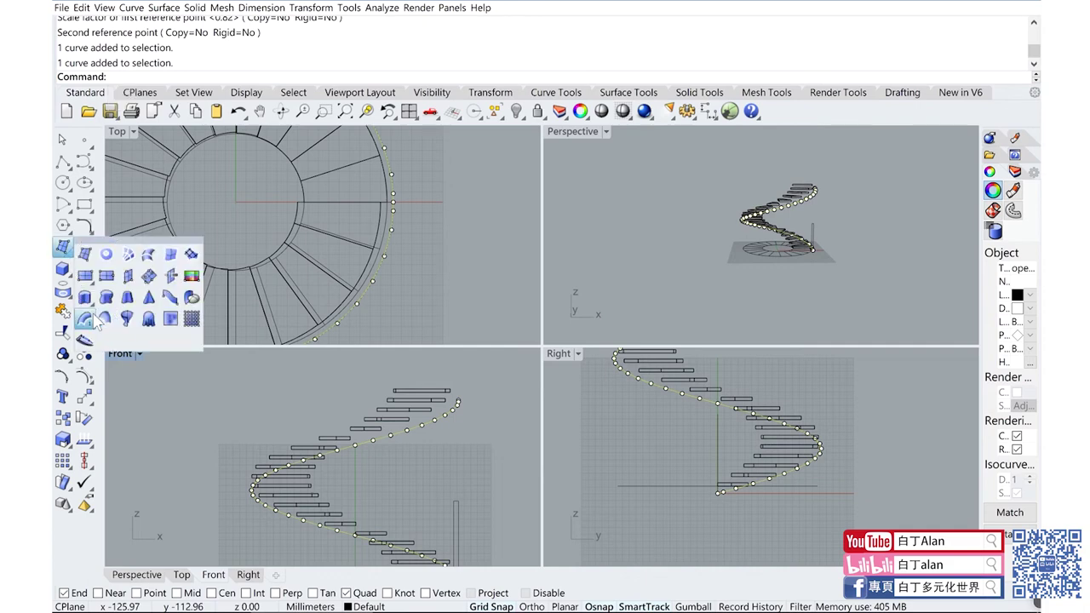
Step: Sweep the vertical profile along the helix with Sweep 1 Rail to form the outer wall
{"action": "left_click", "coordinate": [89, 318]}
{"action": "left_click", "coordinate": [459, 507]}
{"action": "key", "text": "Return"}
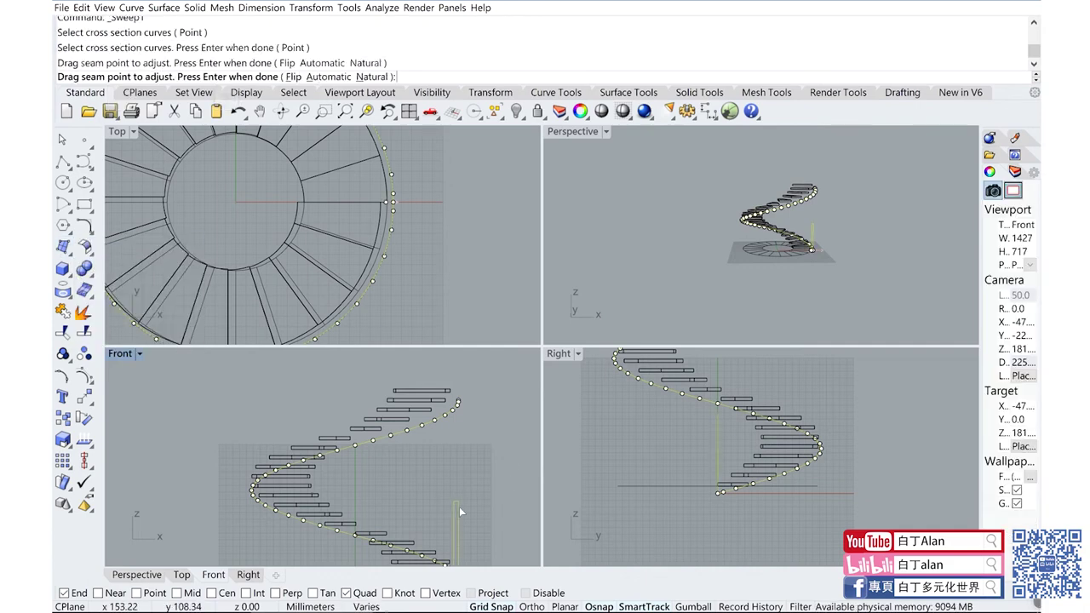
{"action": "key", "text": "Return"}
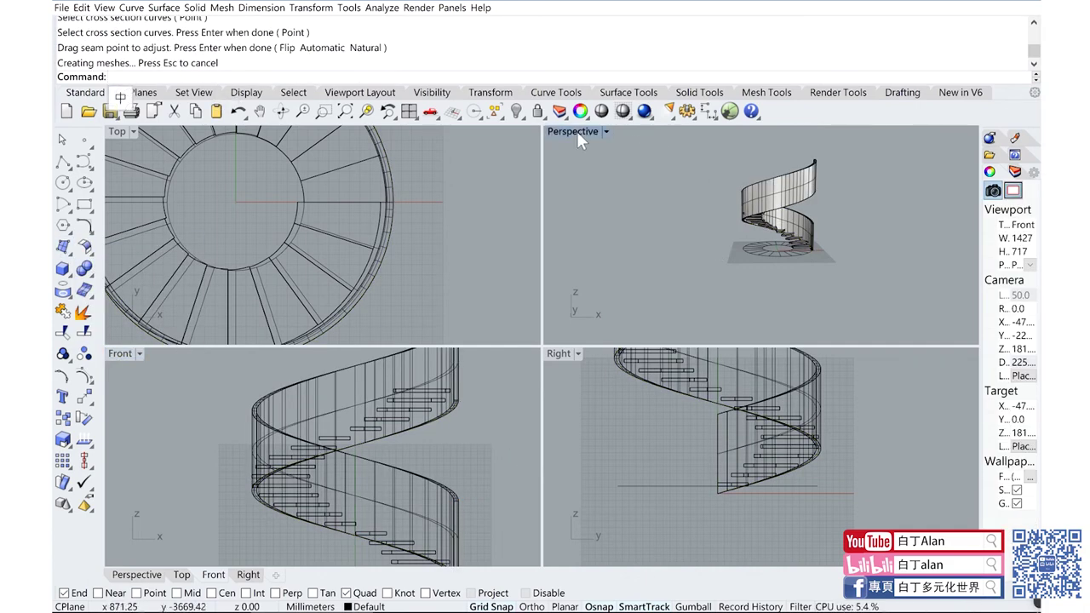
Step: Maximize the Perspective view and orbit around the new spiral wall and treads
{"action": "double_click", "coordinate": [576, 132]}
{"action": "mouse_move", "coordinate": [616, 217]}
{"action": "right_mouse_down"}
{"action": "mouse_move", "coordinate": [412, 294]}
{"action": "mouse_move", "coordinate": [575, 209]}
{"action": "mouse_move", "coordinate": [479, 276]}
{"action": "right_mouse_up"}
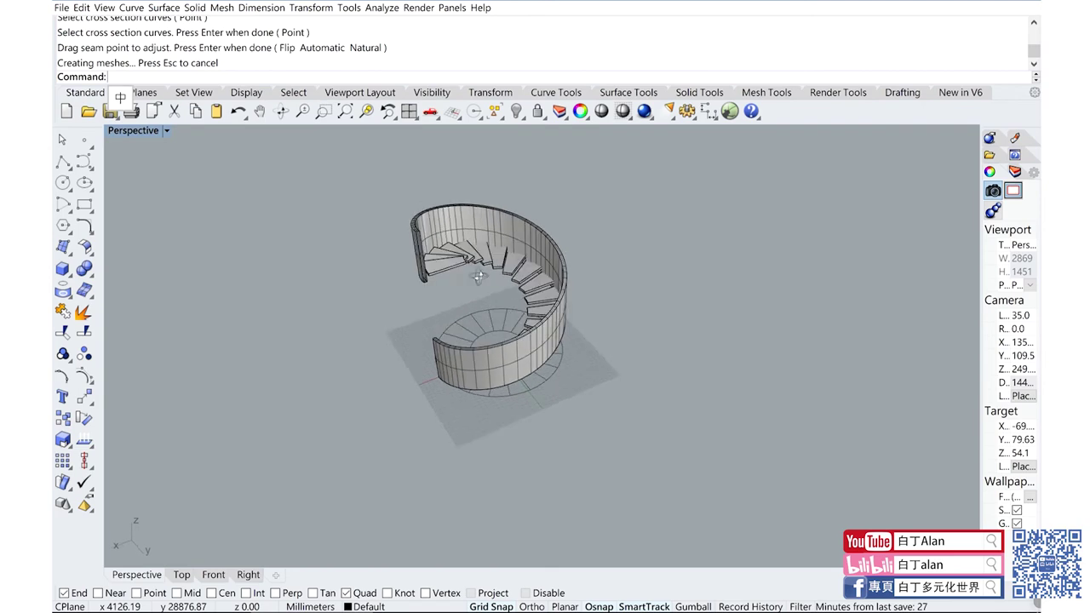
{"action": "mouse_move", "coordinate": [479, 277]}
{"action": "right_mouse_down"}
{"action": "mouse_move", "coordinate": [519, 381]}
{"action": "mouse_move", "coordinate": [531, 328]}
{"action": "mouse_move", "coordinate": [518, 335]}
{"action": "mouse_move", "coordinate": [626, 418]}
{"action": "right_mouse_up"}
{"action": "scroll", "coordinate": [518, 380], "scroll_direction": "up", "scroll_amount": 5}
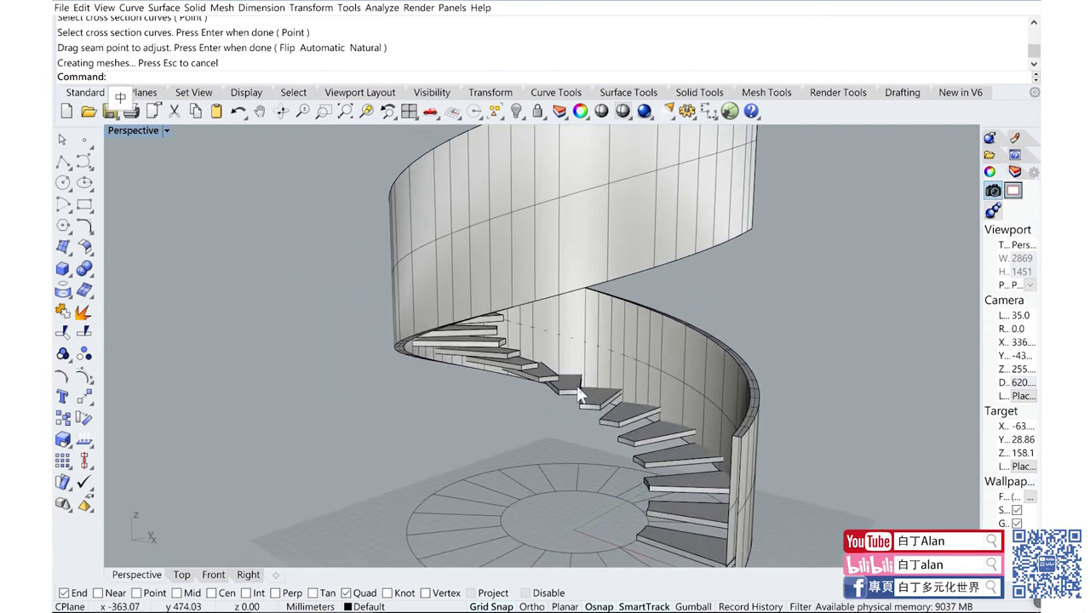
{"action": "scroll", "coordinate": [632, 419], "scroll_direction": "up", "scroll_amount": 2}
{"action": "scroll", "coordinate": [658, 469], "scroll_direction": "up", "scroll_amount": 3}
Step: Select the profile curve at the wall's base and return to the four-view layout
{"action": "left_click", "coordinate": [705, 543]}
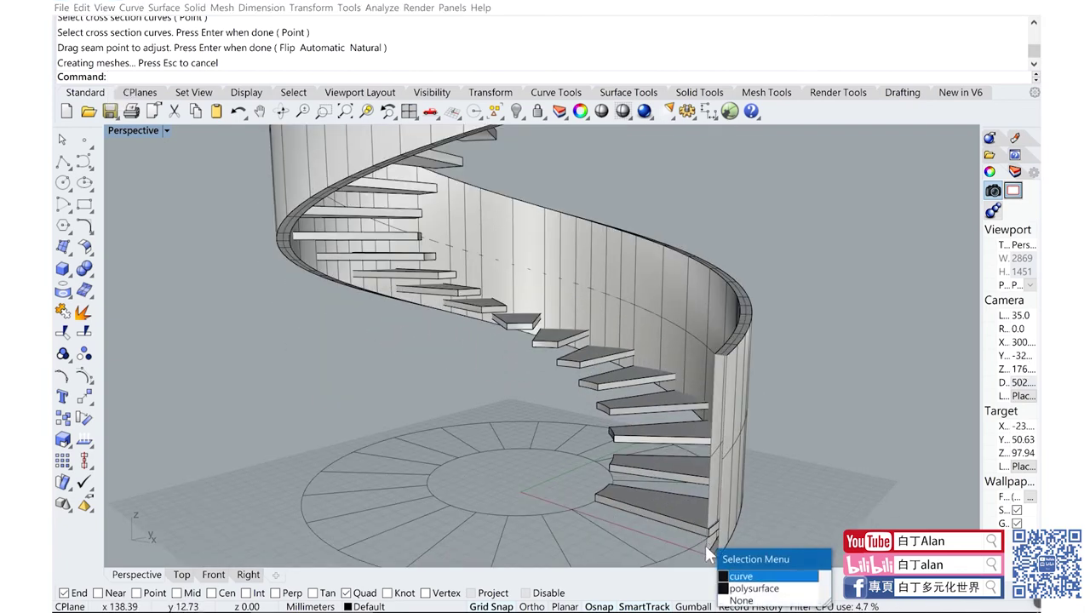
{"action": "left_click", "coordinate": [733, 578]}
{"action": "scroll", "coordinate": [710, 426], "scroll_direction": "down", "scroll_amount": 2}
{"action": "scroll", "coordinate": [711, 472], "scroll_direction": "up", "scroll_amount": 4}
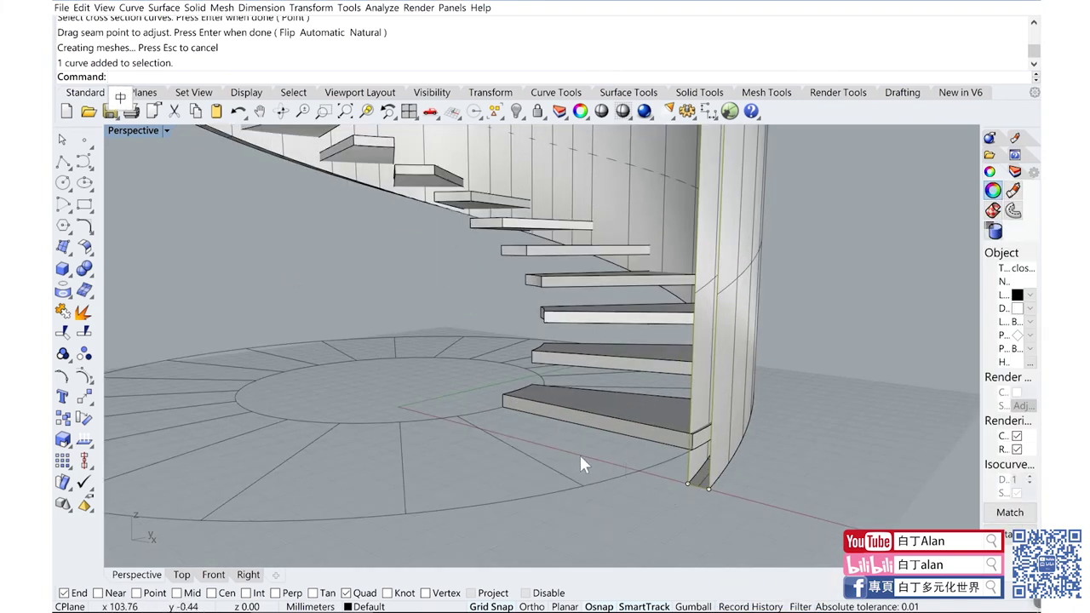
{"action": "double_click", "coordinate": [125, 129]}
{"action": "scroll", "coordinate": [355, 263], "scroll_direction": "down", "scroll_amount": 2}
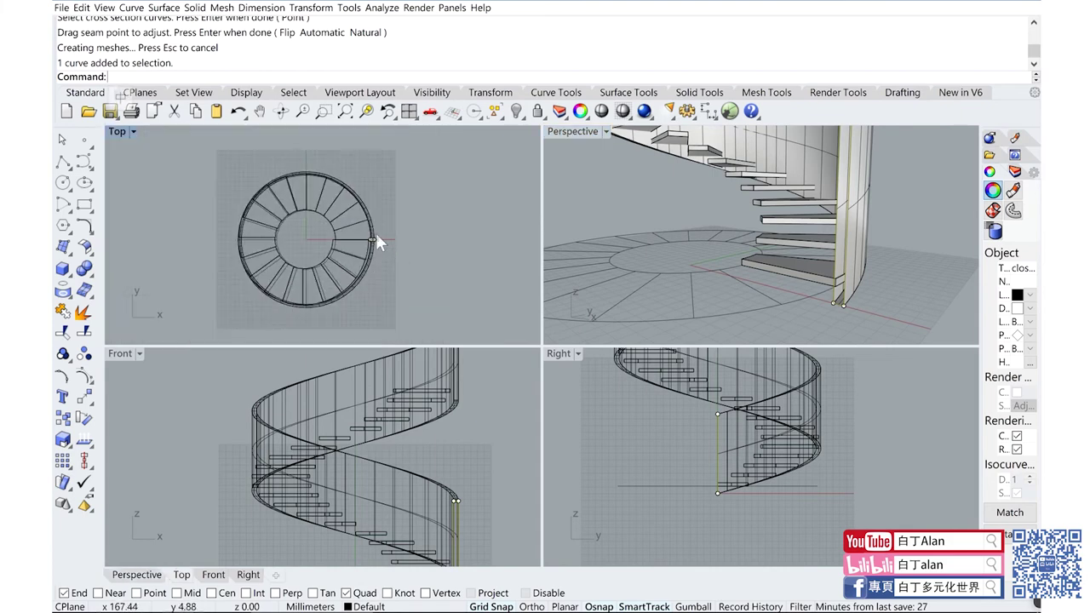
{"action": "scroll", "coordinate": [375, 238], "scroll_direction": "up", "scroll_amount": 3}
{"action": "scroll", "coordinate": [383, 253], "scroll_direction": "up", "scroll_amount": 3}
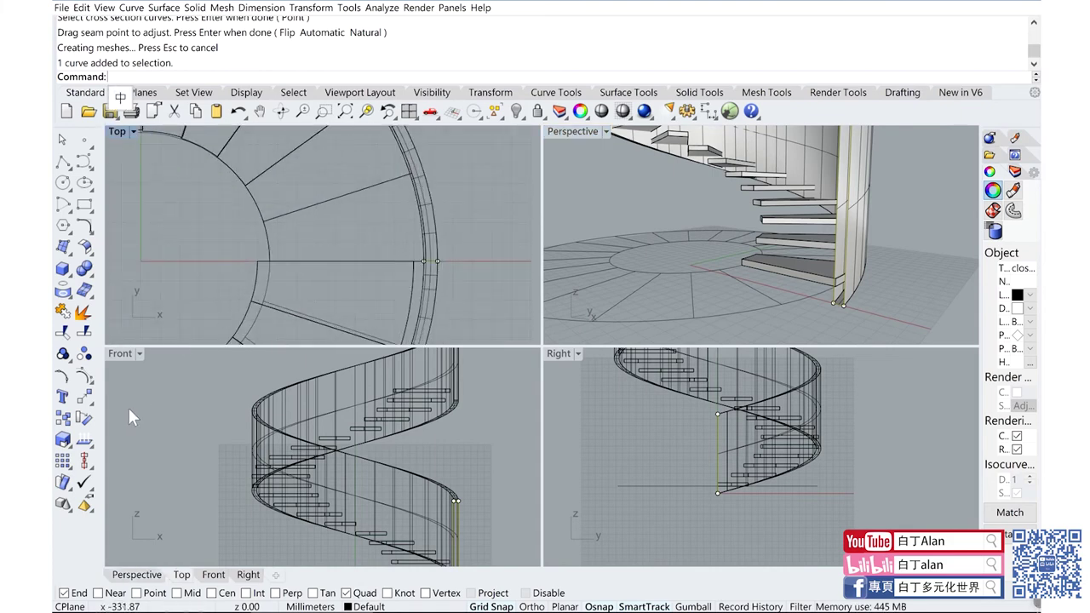
Step: Copy the profile curve in the Front view to the stair's inner edge
{"action": "left_click", "coordinate": [62, 418]}
{"action": "scroll", "coordinate": [481, 505], "scroll_direction": "up", "scroll_amount": 1}
{"action": "scroll", "coordinate": [482, 505], "scroll_direction": "up", "scroll_amount": 2}
{"action": "scroll", "coordinate": [481, 505], "scroll_direction": "up", "scroll_amount": 2}
{"action": "scroll", "coordinate": [481, 505], "scroll_direction": "up", "scroll_amount": 2}
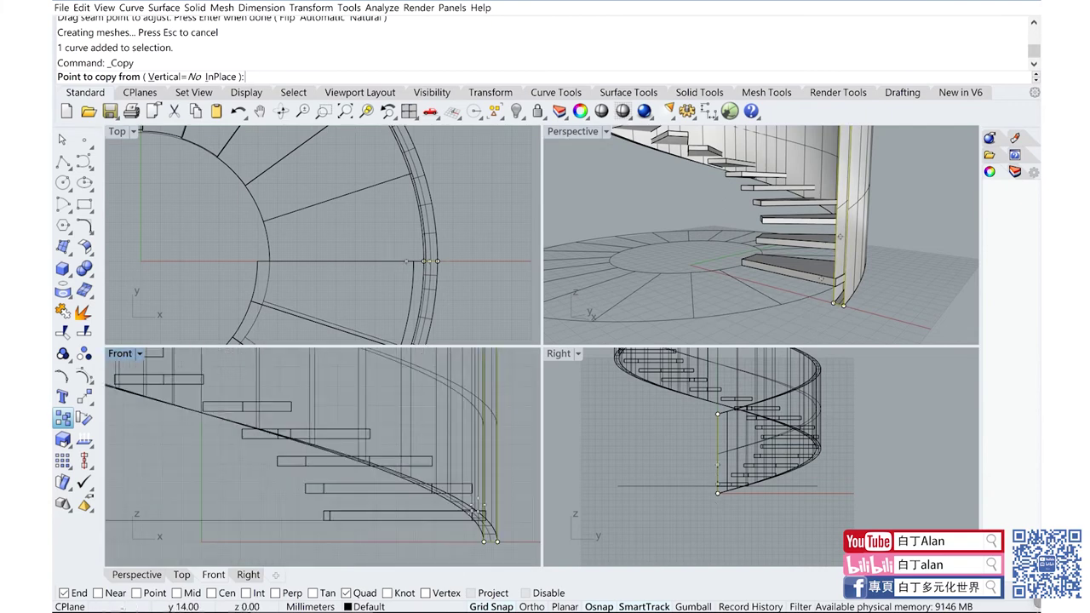
{"action": "left_click", "coordinate": [497, 542]}
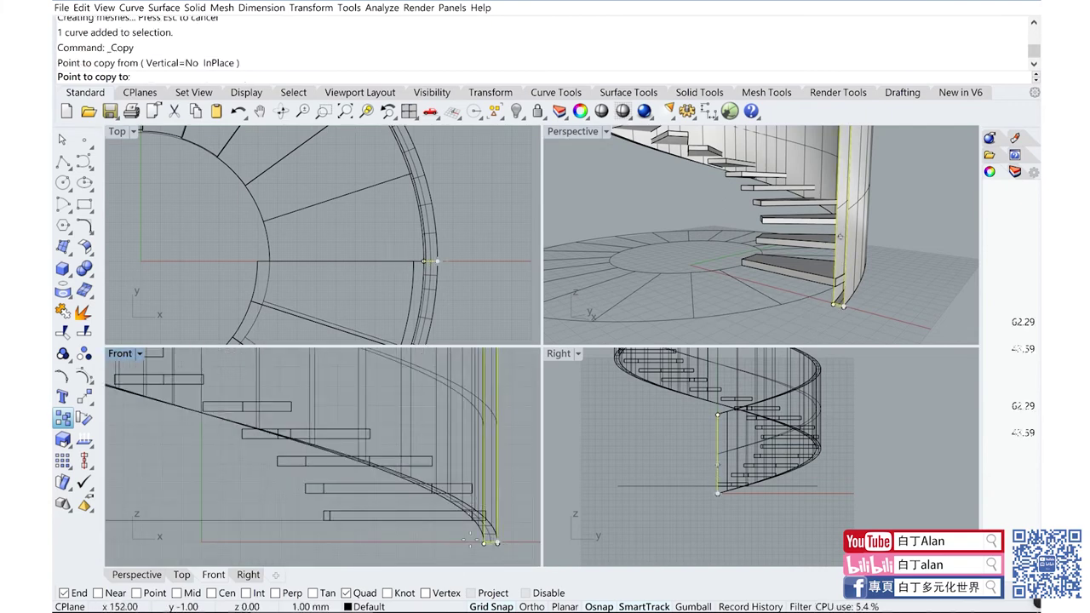
{"action": "left_click", "coordinate": [483, 542]}
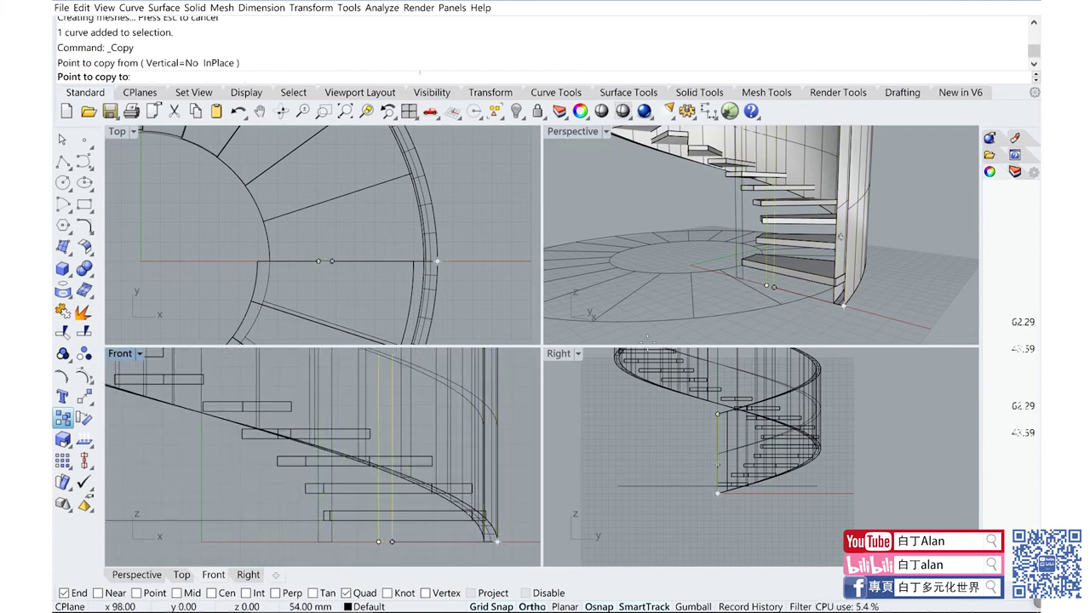
{"action": "key", "text": "Return"}
Step: Select the inner helix rail at the stair base
{"action": "left_click", "coordinate": [849, 297]}
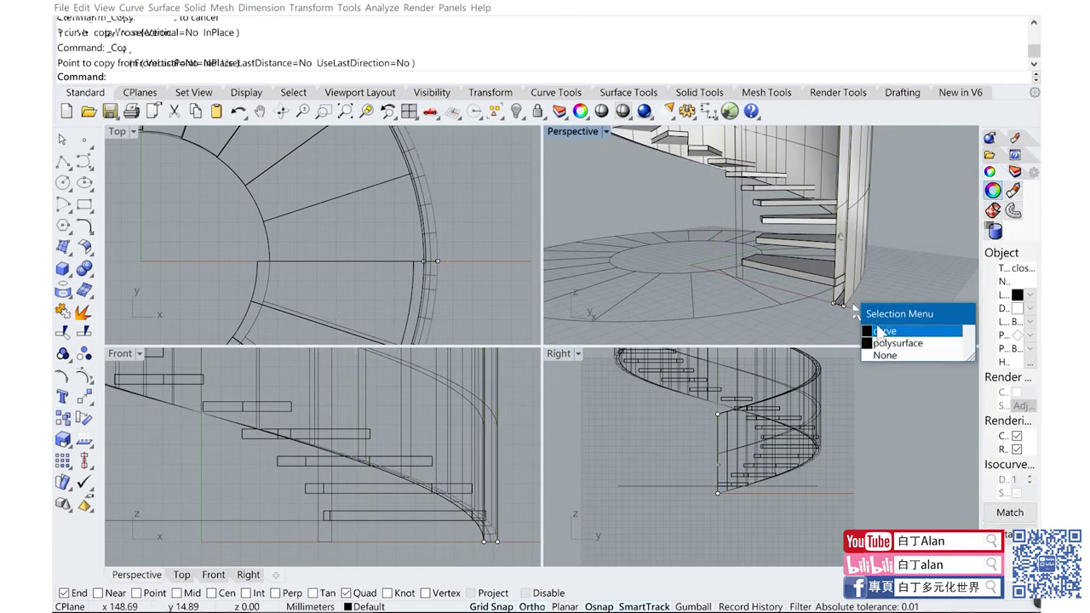
{"action": "left_click", "coordinate": [882, 331]}
{"action": "left_click", "coordinate": [68, 254]}
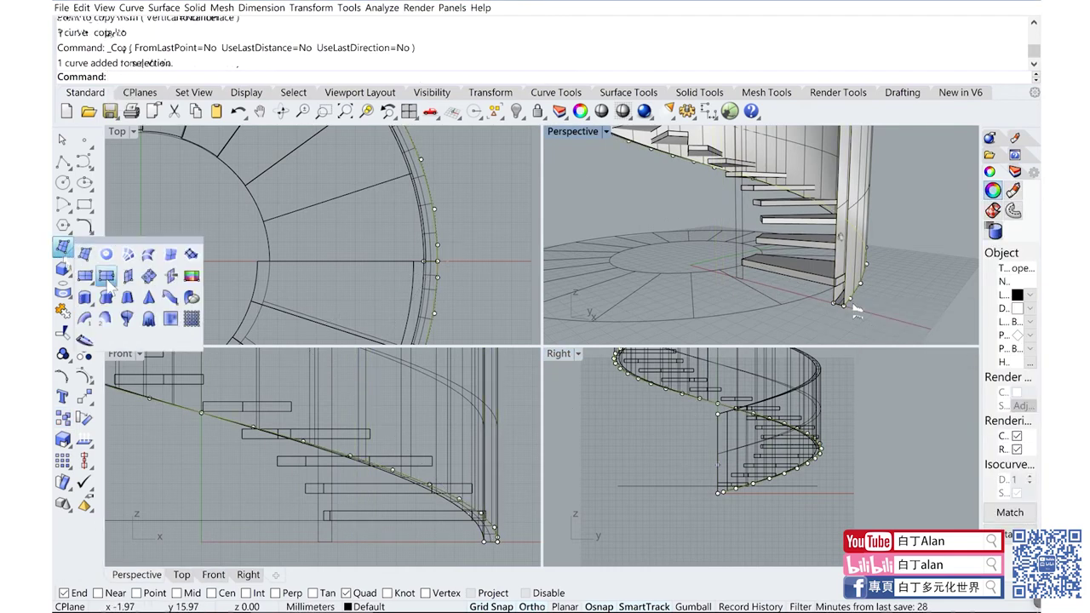
Step: Sweep the copied profile along the inner helix to create the inner wall
{"action": "left_click", "coordinate": [100, 328]}
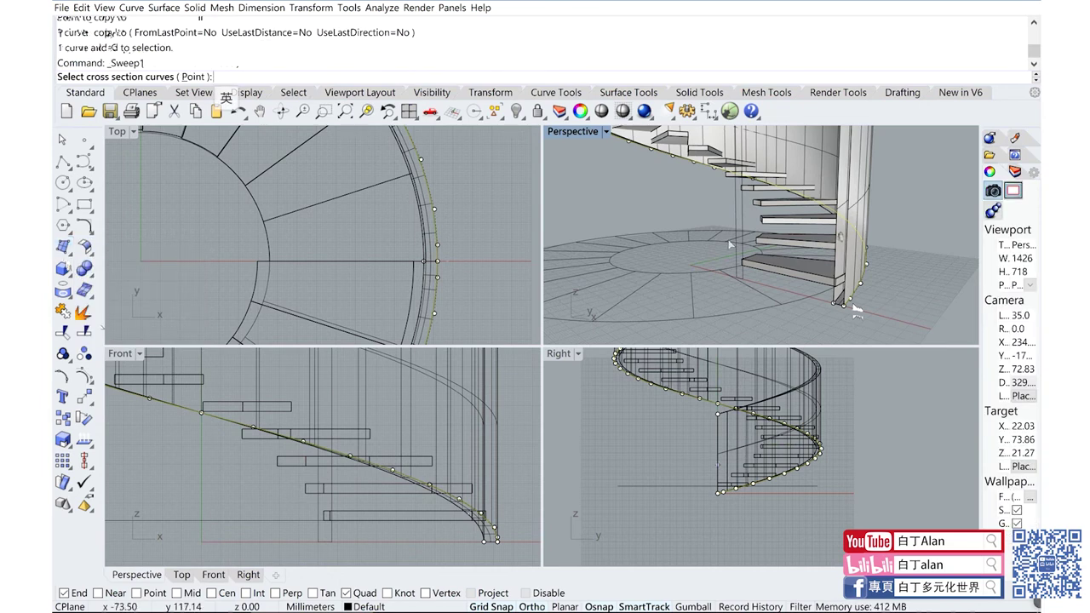
{"action": "left_click", "coordinate": [738, 254]}
{"action": "key", "text": "Return"}
{"action": "key", "text": "Return"}
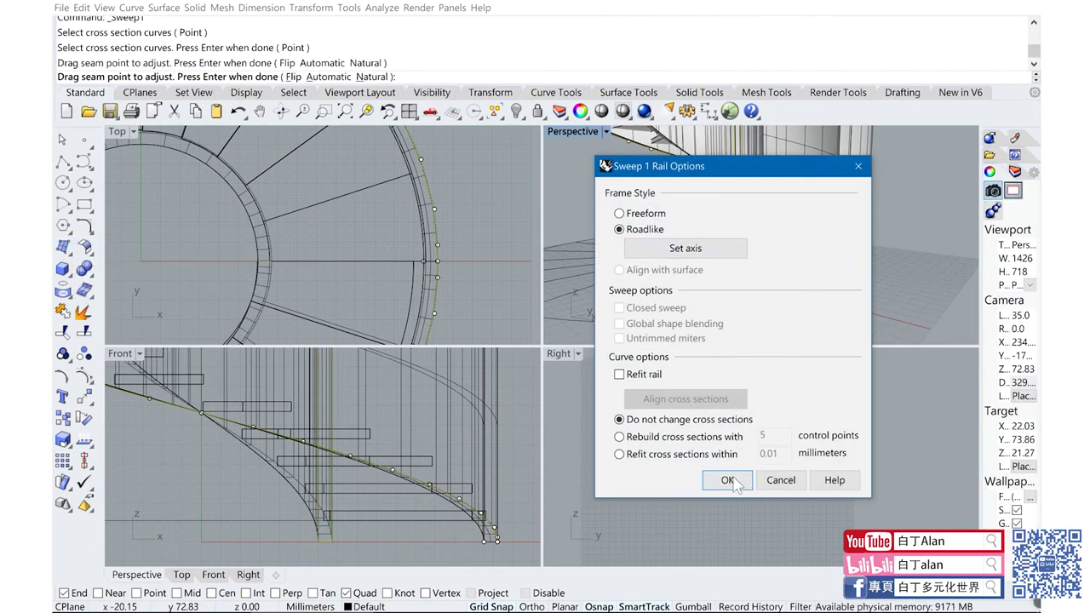
{"action": "key", "text": "Return"}
Step: Maximize the Perspective view and orbit to inspect the stair between both walls
{"action": "double_click", "coordinate": [563, 129]}
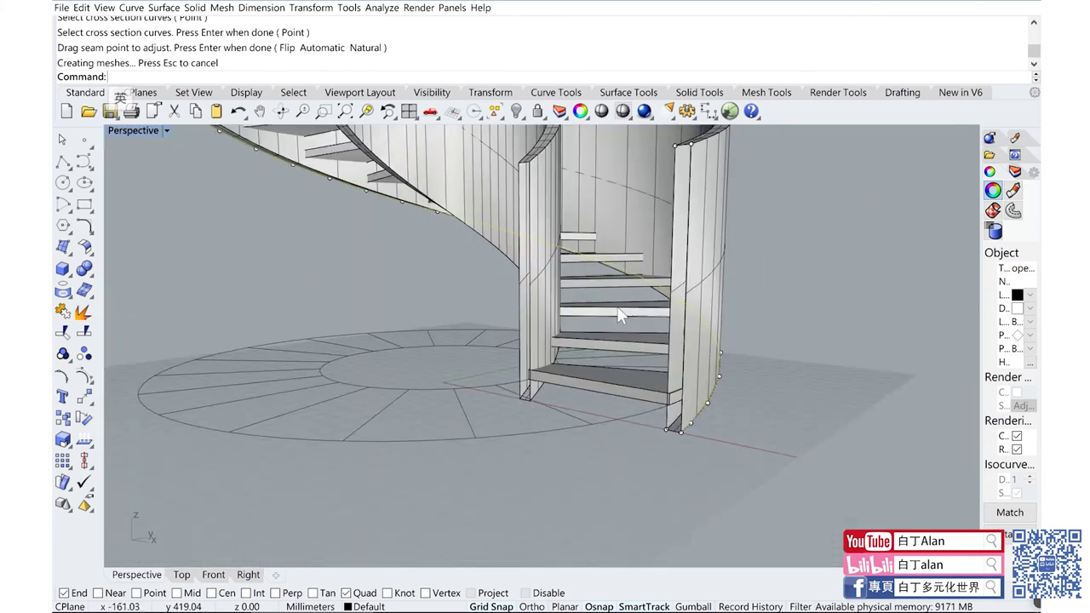
{"action": "scroll", "coordinate": [692, 321], "scroll_direction": "down", "scroll_amount": 5}
{"action": "mouse_move", "coordinate": [691, 321]}
{"action": "right_mouse_down"}
{"action": "mouse_move", "coordinate": [631, 347]}
{"action": "mouse_move", "coordinate": [648, 282]}
{"action": "mouse_move", "coordinate": [479, 279]}
{"action": "mouse_move", "coordinate": [493, 266]}
{"action": "mouse_move", "coordinate": [511, 281]}
{"action": "mouse_move", "coordinate": [631, 296]}
{"action": "mouse_move", "coordinate": [647, 269]}
{"action": "mouse_move", "coordinate": [687, 280]}
{"action": "mouse_move", "coordinate": [635, 382]}
{"action": "mouse_move", "coordinate": [625, 331]}
{"action": "right_mouse_up"}
{"action": "scroll", "coordinate": [648, 283], "scroll_direction": "up", "scroll_amount": 2}
{"action": "scroll", "coordinate": [647, 269], "scroll_direction": "up", "scroll_amount": 3}
{"action": "mouse_move", "coordinate": [663, 364]}
{"action": "right_mouse_down"}
{"action": "mouse_move", "coordinate": [606, 281]}
{"action": "mouse_move", "coordinate": [620, 267]}
{"action": "mouse_move", "coordinate": [615, 239]}
{"action": "mouse_move", "coordinate": [602, 375]}
{"action": "mouse_move", "coordinate": [614, 339]}
{"action": "mouse_move", "coordinate": [564, 257]}
{"action": "mouse_move", "coordinate": [436, 363]}
{"action": "right_mouse_up"}
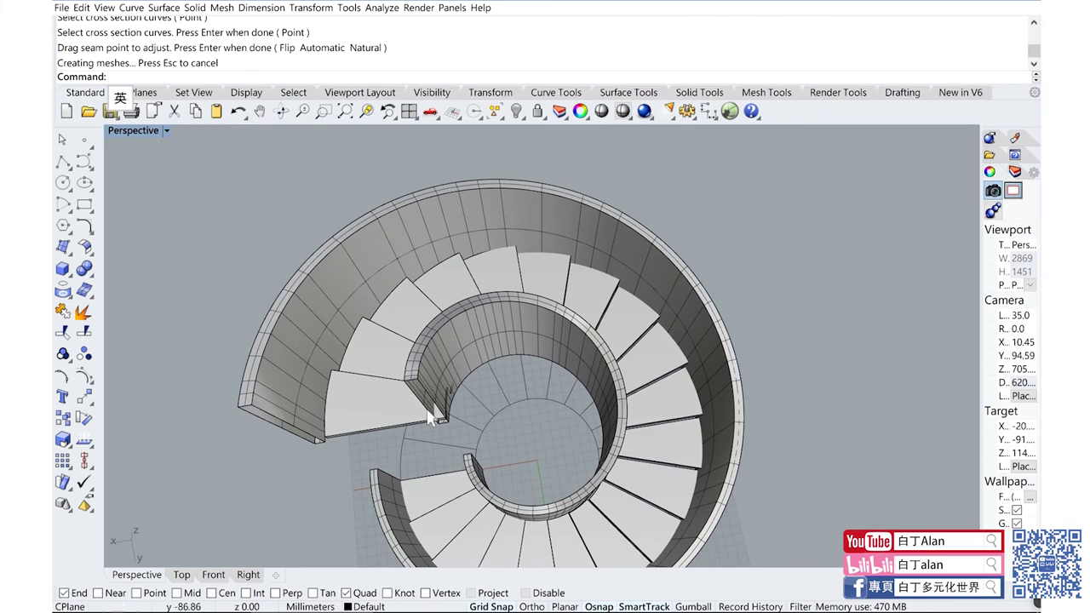
Step: Draw a circle on the ground plane beside the staircase
{"action": "right_click_drag", "start_coordinate": [430, 417], "coordinate": [536, 373]}
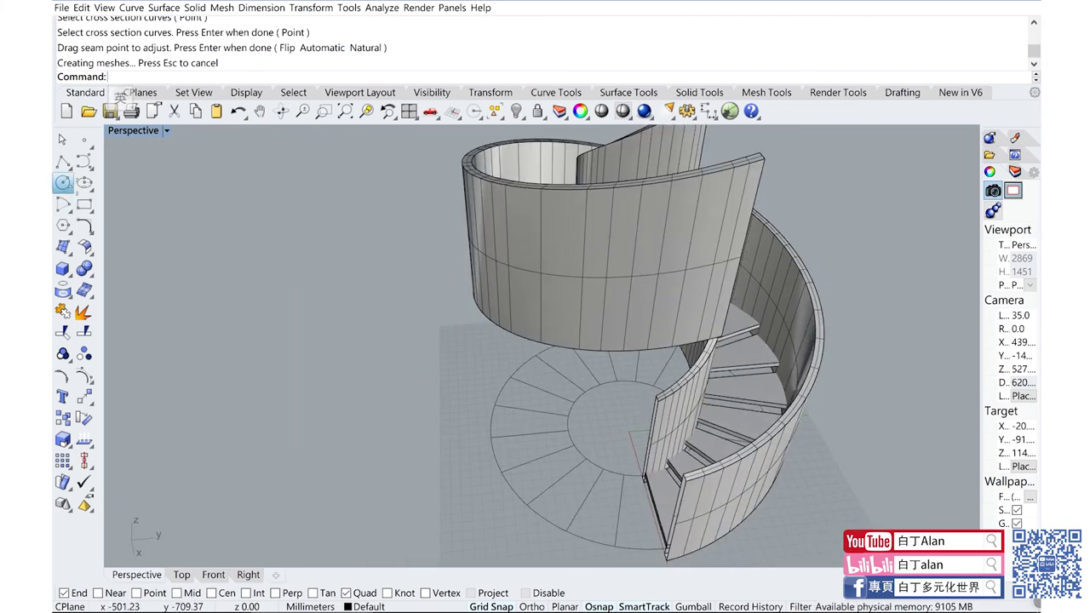
{"action": "left_click", "coordinate": [63, 182]}
{"action": "left_click", "coordinate": [401, 466]}
{"action": "key", "text": "Return"}
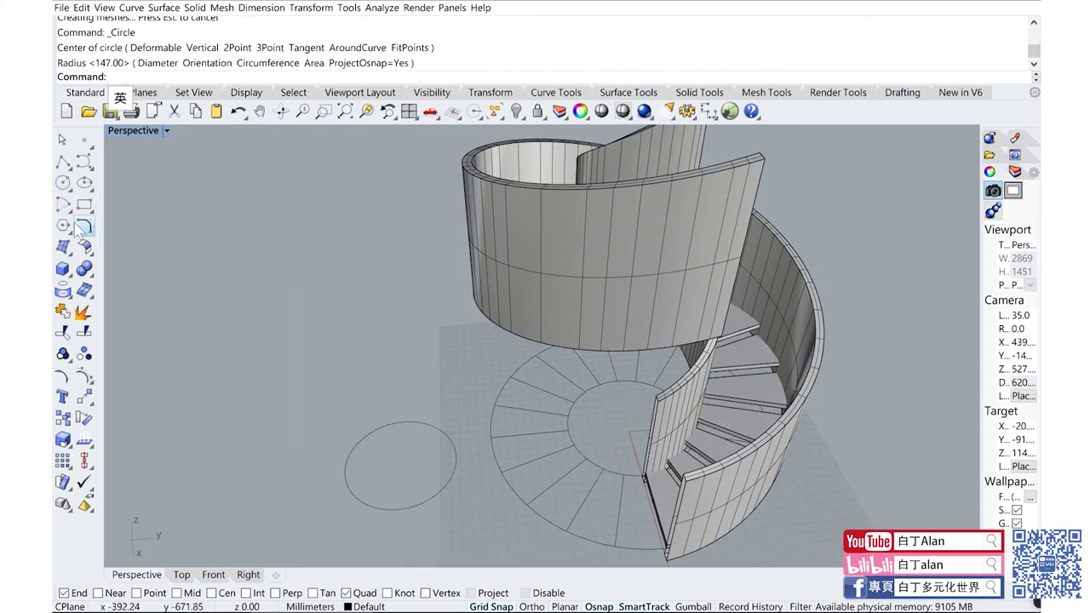
Step: Draw a vertical rectangle in the Front view starting from the circle's edge
{"action": "left_click", "coordinate": [84, 204]}
{"action": "left_click", "coordinate": [456, 457]}
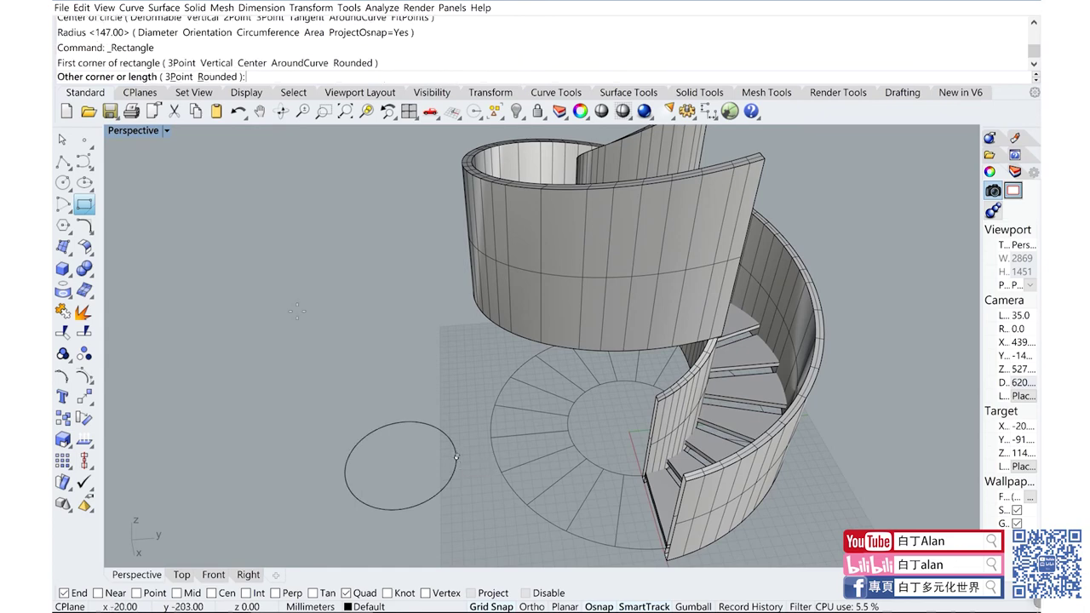
{"action": "double_click", "coordinate": [148, 130]}
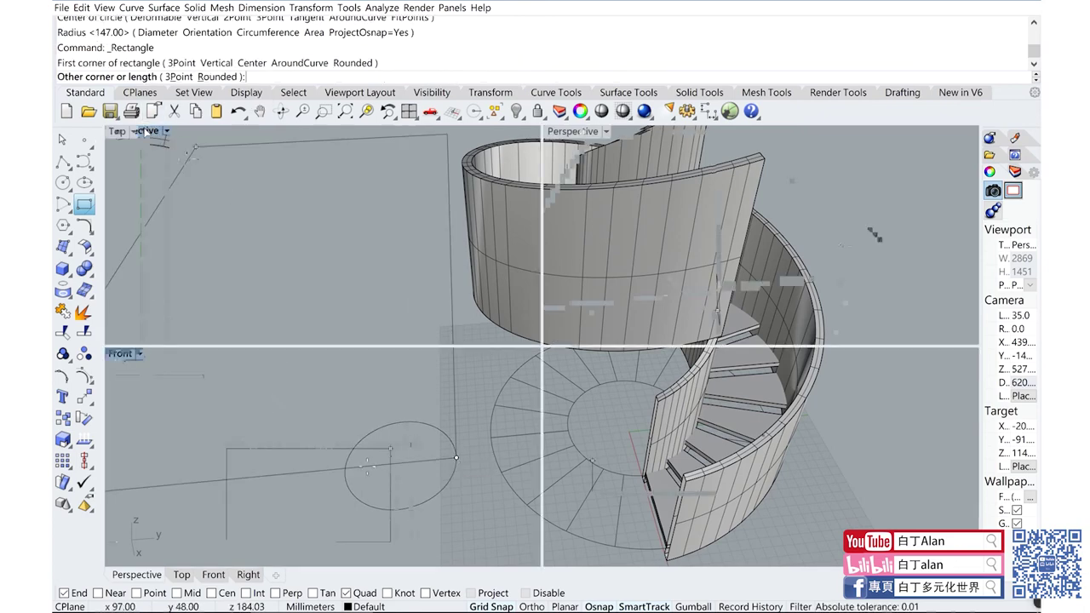
{"action": "left_click", "coordinate": [227, 478]}
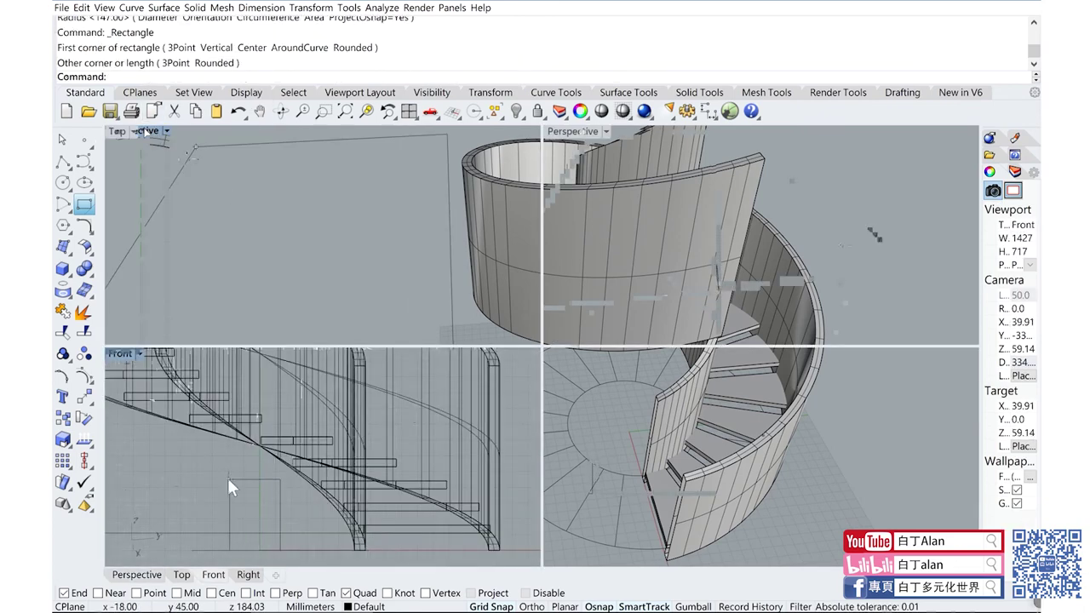
{"action": "key", "text": "Return"}
{"action": "right_click_drag", "start_coordinate": [664, 281], "coordinate": [704, 301]}
{"action": "key", "text": "Escape"}
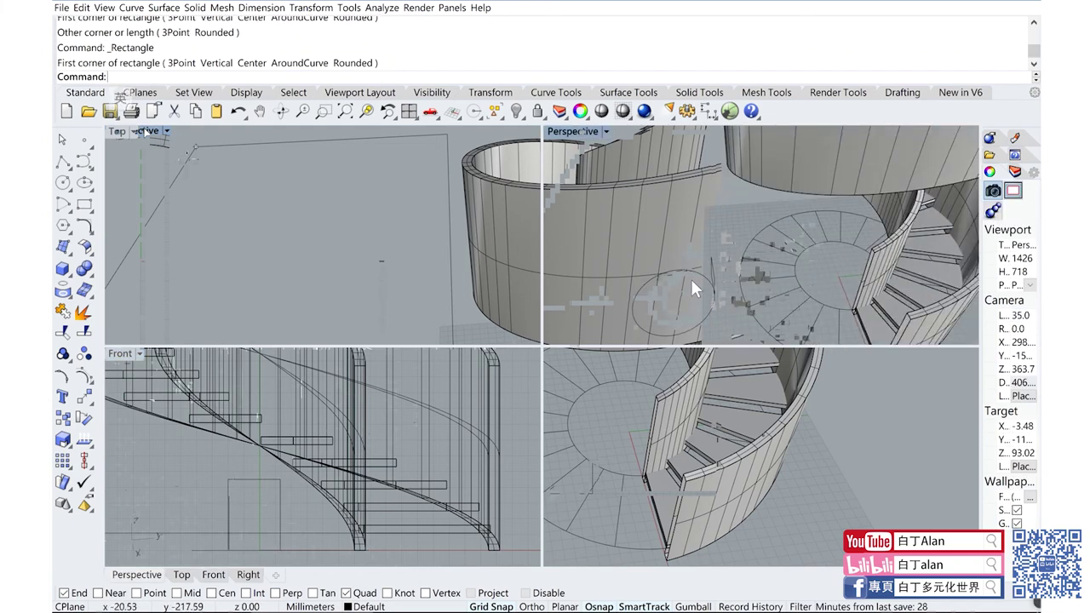
Step: Select the rectangle profile for rotation
{"action": "left_click", "coordinate": [690, 269]}
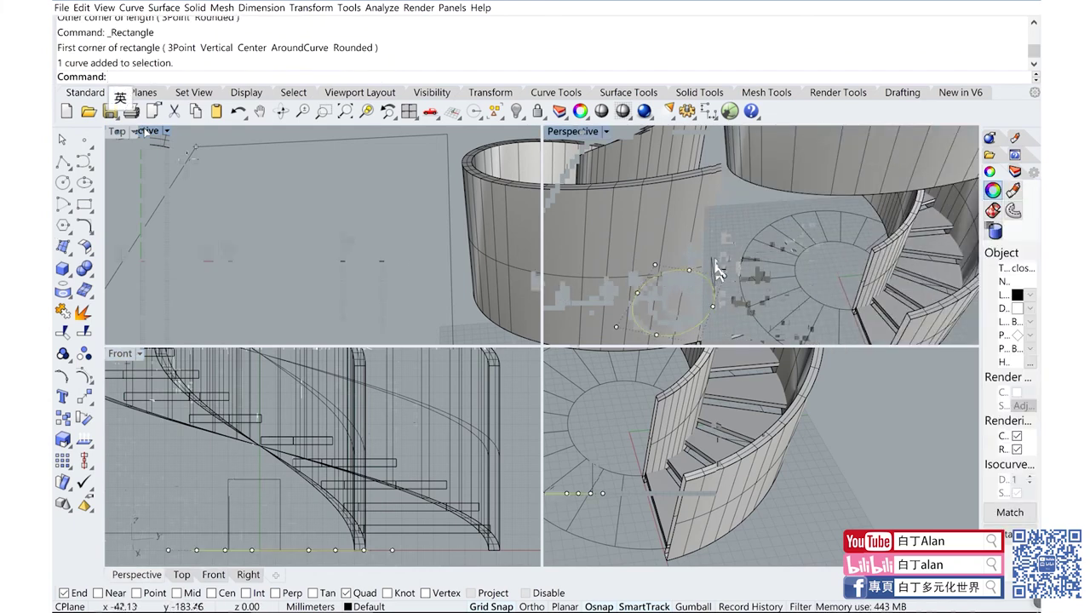
{"action": "left_click", "coordinate": [712, 258]}
{"action": "scroll", "coordinate": [234, 250], "scroll_direction": "down", "scroll_amount": 5}
{"action": "scroll", "coordinate": [347, 254], "scroll_direction": "up", "scroll_amount": 3}
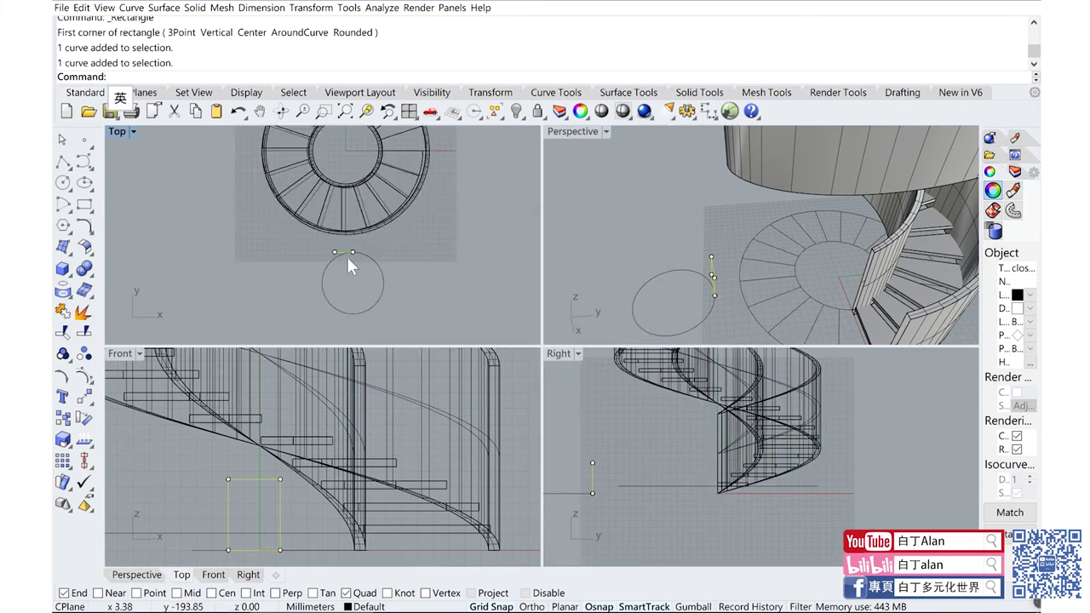
{"action": "scroll", "coordinate": [346, 254], "scroll_direction": "up", "scroll_amount": 3}
{"action": "left_click", "coordinate": [83, 419]}
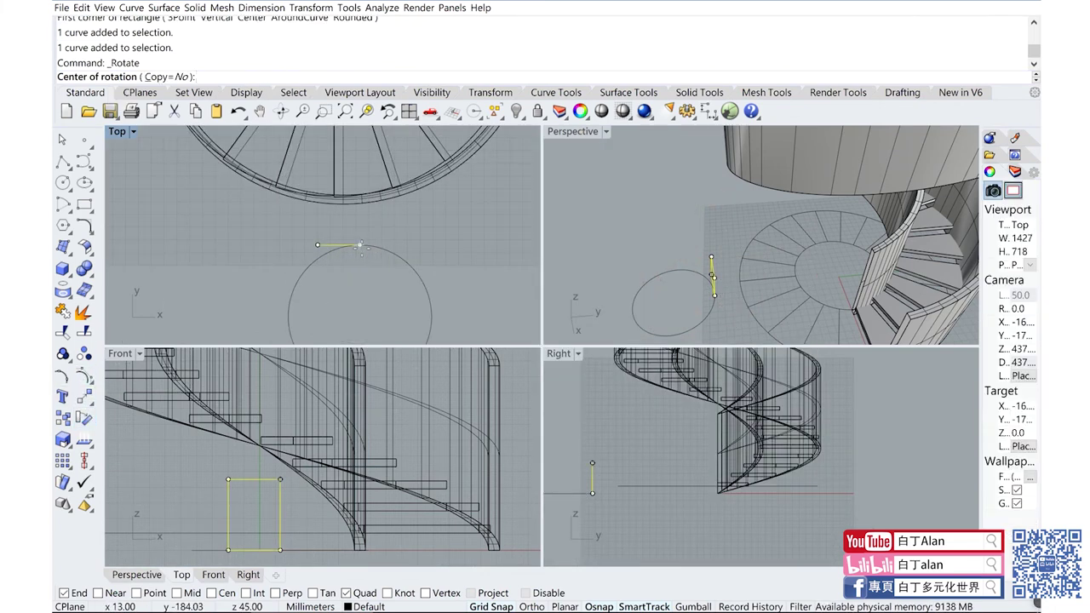
Step: Rotate the rectangle profile to point radially at the circle's centre
{"action": "left_click", "coordinate": [359, 246]}
{"action": "left_click", "coordinate": [252, 245]}
{"action": "left_click", "coordinate": [360, 287]}
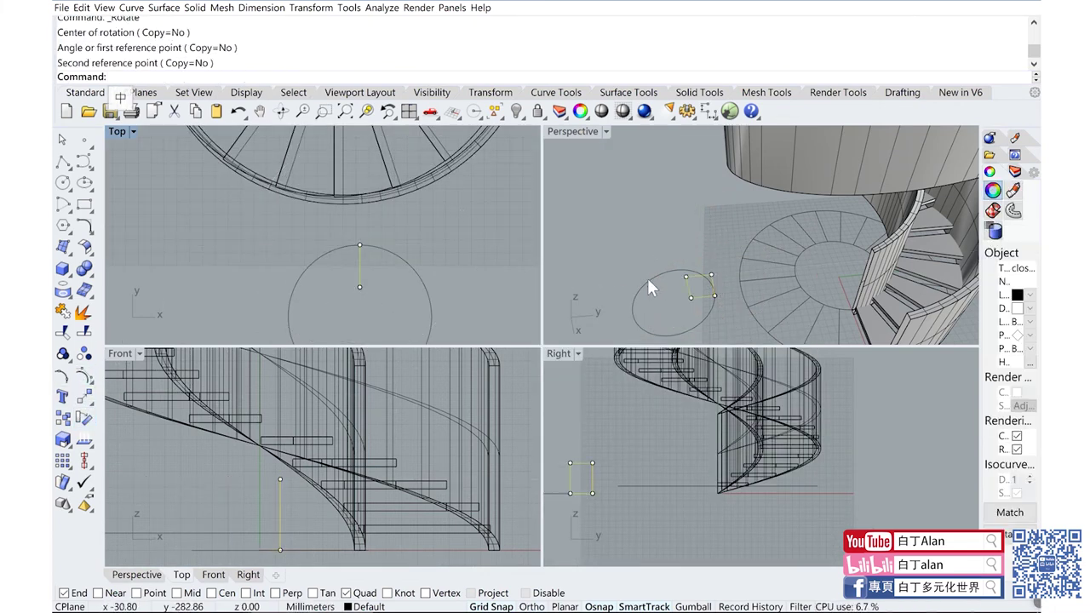
Step: Sweep the profile around the circle as a trial ring, undo it, and reselect the profile
{"action": "left_click", "coordinate": [648, 283]}
{"action": "left_click", "coordinate": [68, 253]}
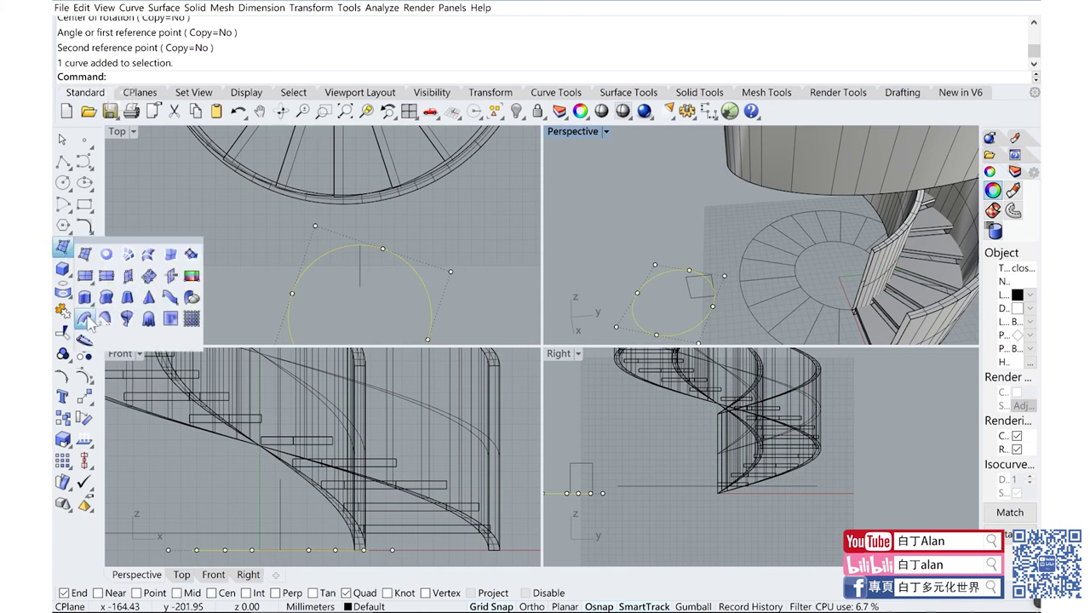
{"action": "left_click", "coordinate": [85, 320]}
{"action": "key", "text": "Return"}
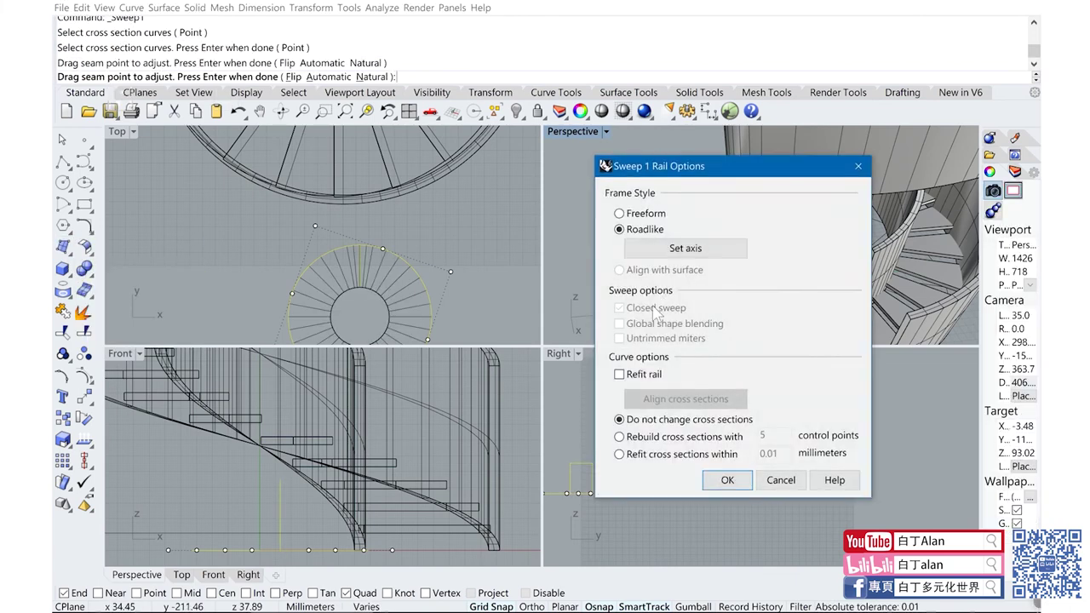
{"action": "key", "text": "Return"}
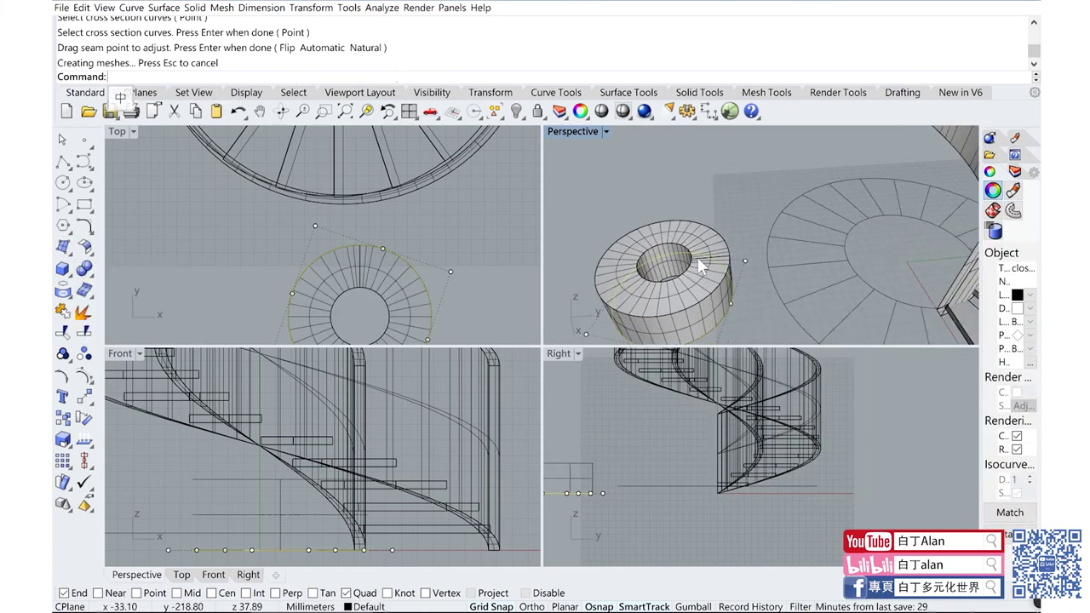
{"action": "key", "text": "ctrl+z"}
{"action": "left_click", "coordinate": [376, 221]}
Step: Stretch the profile with Scale1D so its inner end reaches the circle centre
{"action": "scroll", "coordinate": [361, 247], "scroll_direction": "up", "scroll_amount": 2}
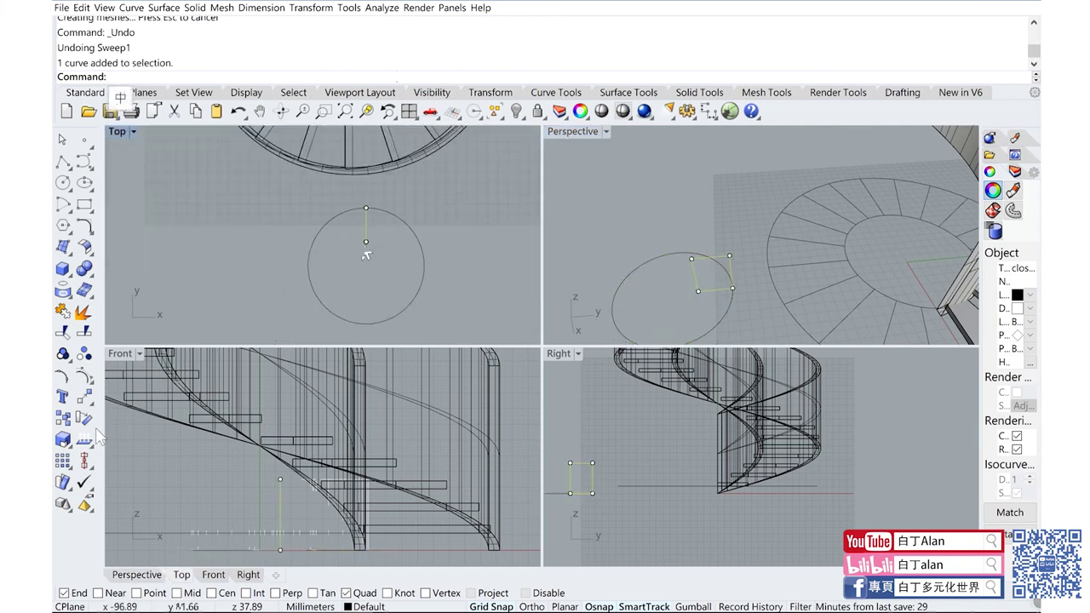
{"action": "left_click", "coordinate": [63, 440]}
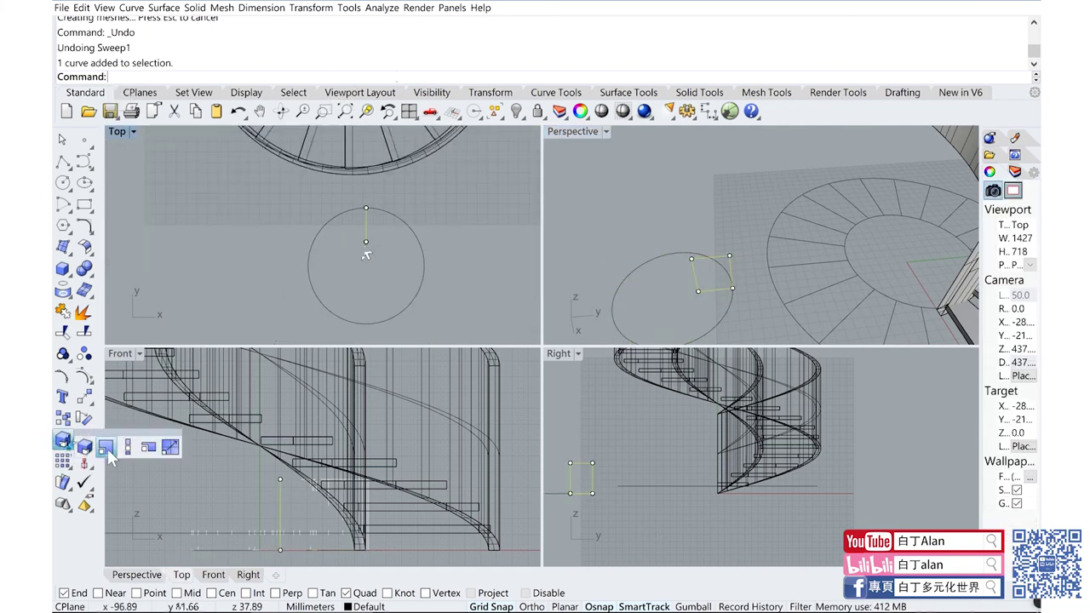
{"action": "left_click", "coordinate": [124, 446]}
{"action": "left_click", "coordinate": [365, 207]}
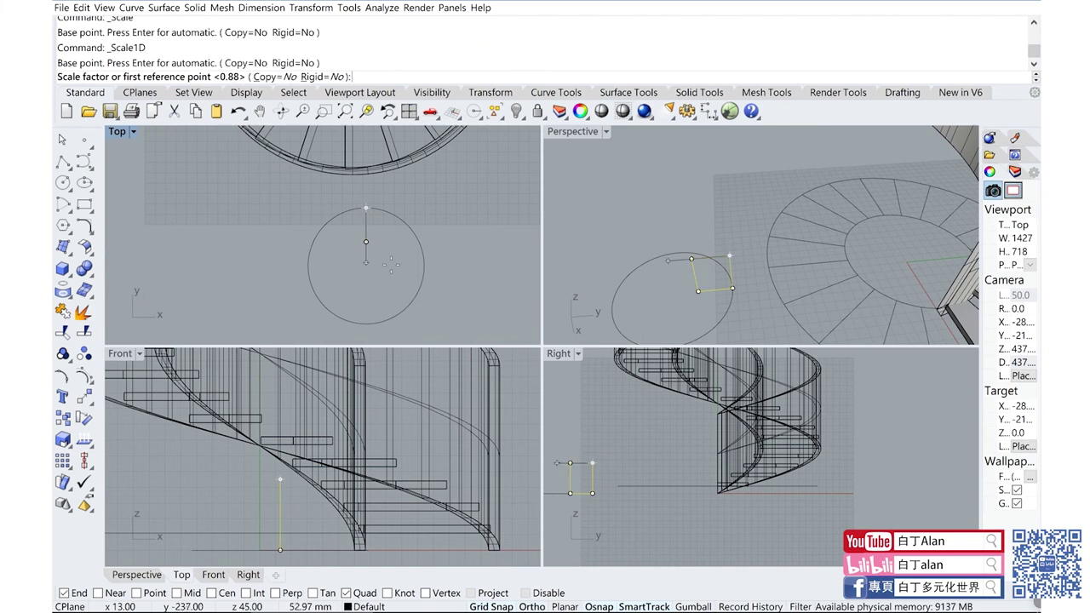
{"action": "left_click", "coordinate": [365, 241]}
{"action": "left_click", "coordinate": [366, 267]}
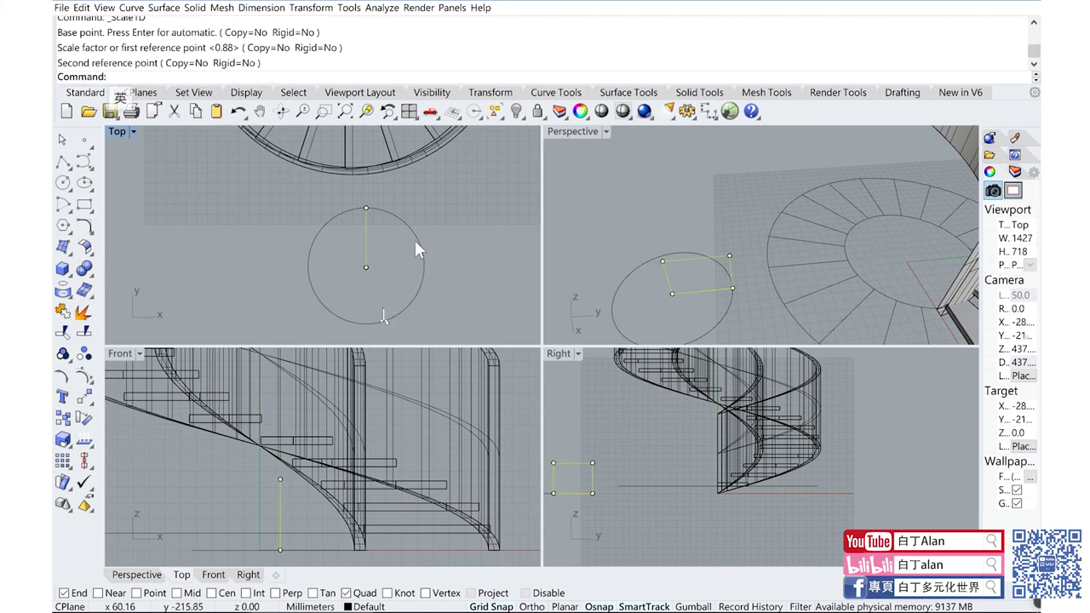
Step: Sweep the stretched profile around the circle to form a disc
{"action": "left_click", "coordinate": [415, 241]}
{"action": "left_click", "coordinate": [68, 254]}
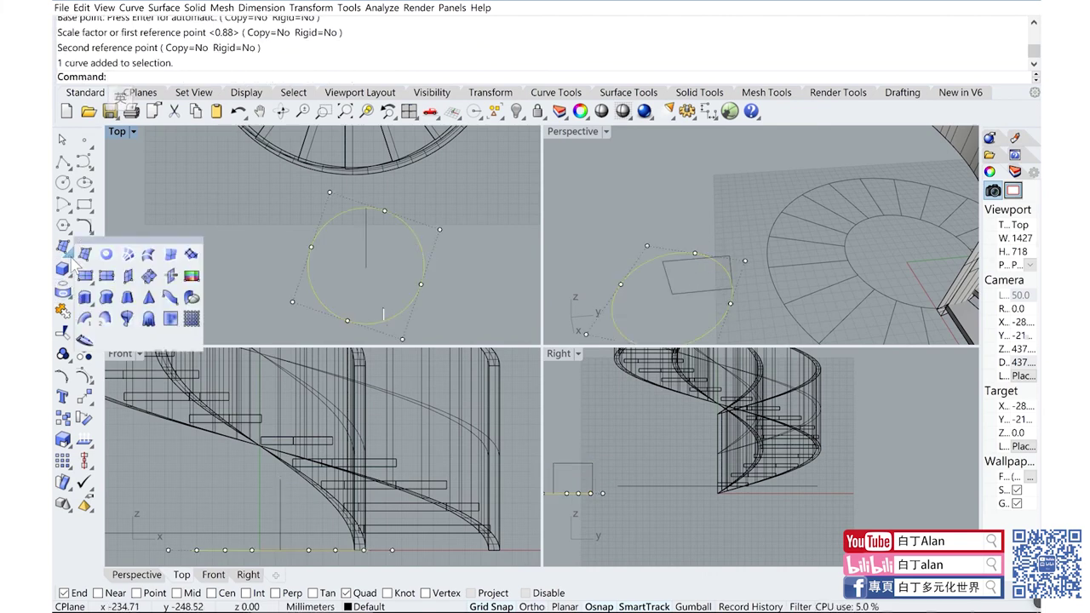
{"action": "left_click", "coordinate": [85, 296]}
{"action": "left_click", "coordinate": [365, 260]}
{"action": "key", "text": "Return"}
{"action": "key", "text": "Return"}
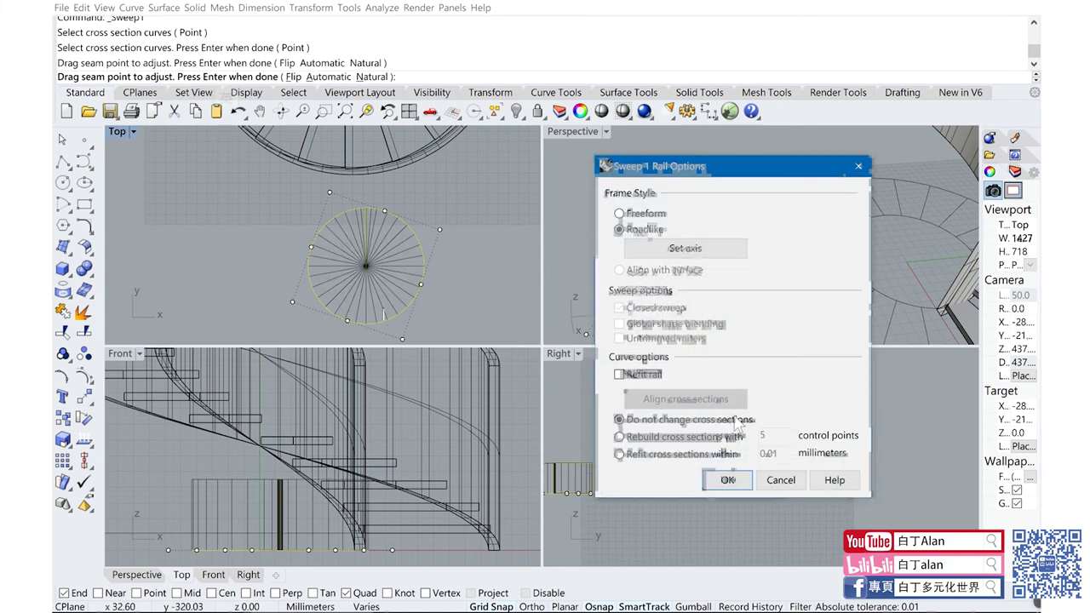
{"action": "left_click", "coordinate": [728, 480]}
Step: Inspect the disc, then window-select and delete it along with its profile
{"action": "scroll", "coordinate": [664, 257], "scroll_direction": "up", "scroll_amount": 3}
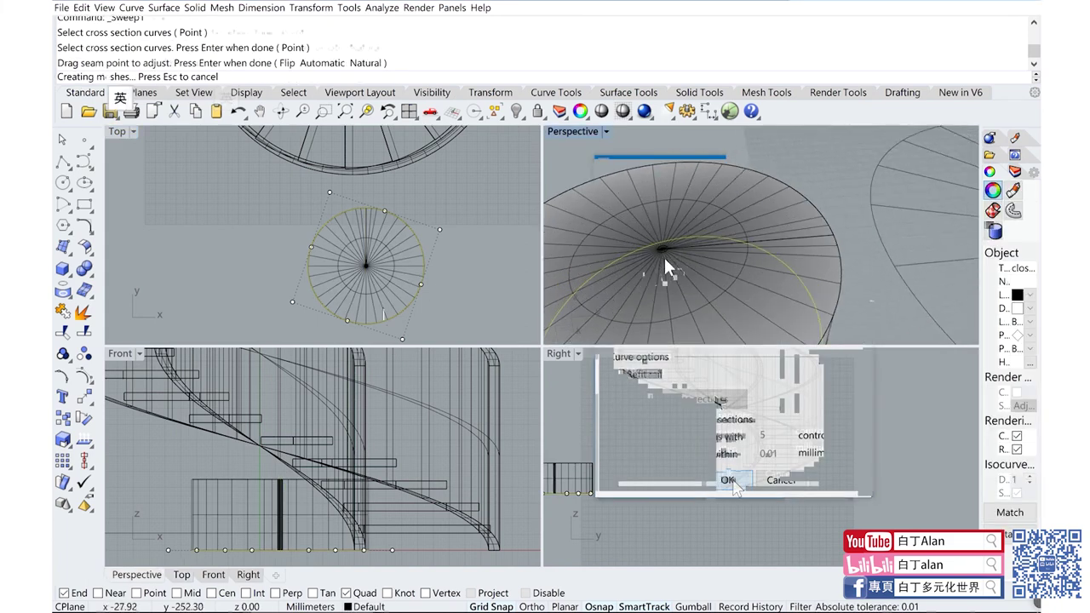
{"action": "scroll", "coordinate": [661, 254], "scroll_direction": "up", "scroll_amount": 2}
{"action": "scroll", "coordinate": [663, 250], "scroll_direction": "up", "scroll_amount": 4}
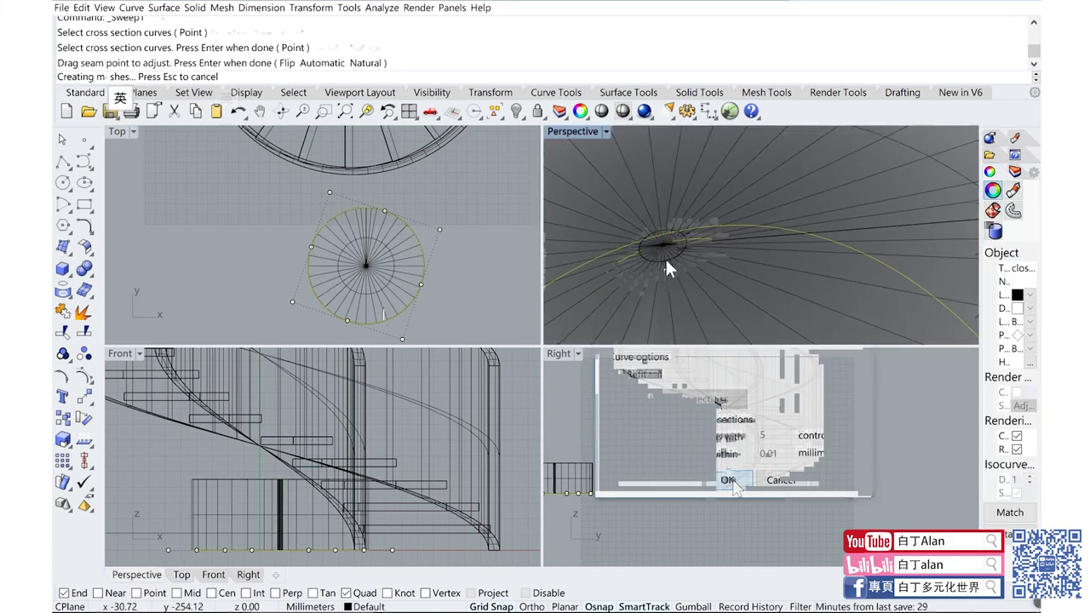
{"action": "scroll", "coordinate": [665, 257], "scroll_direction": "down", "scroll_amount": 3}
{"action": "scroll", "coordinate": [677, 264], "scroll_direction": "down", "scroll_amount": 3}
{"action": "scroll", "coordinate": [677, 263], "scroll_direction": "down", "scroll_amount": 4}
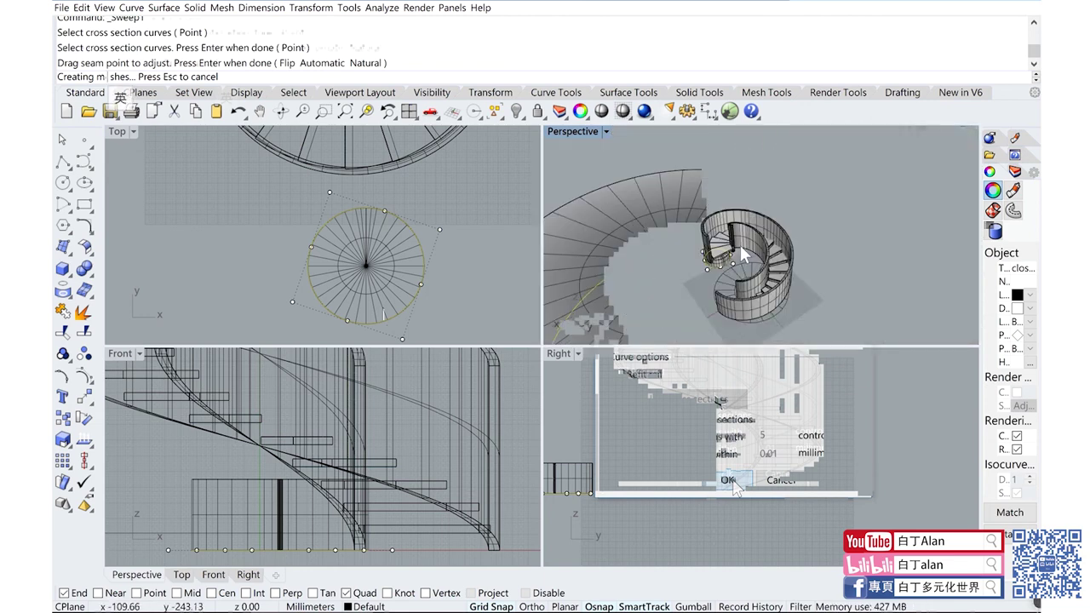
{"action": "scroll", "coordinate": [739, 243], "scroll_direction": "up", "scroll_amount": 2}
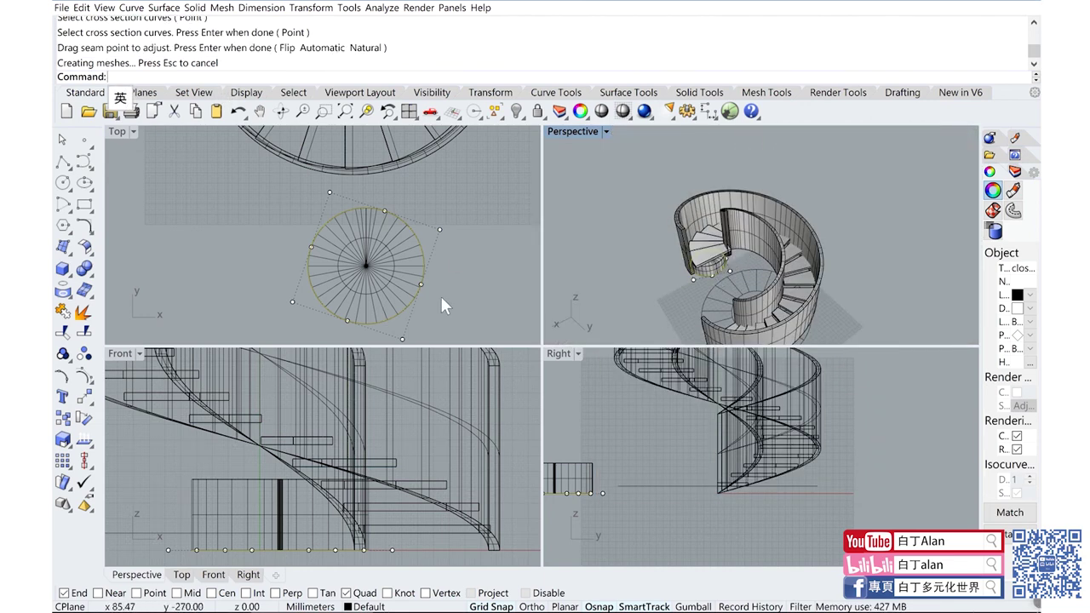
{"action": "left_click_drag", "start_coordinate": [441, 299], "coordinate": [365, 259]}
{"action": "key", "text": "Delete"}
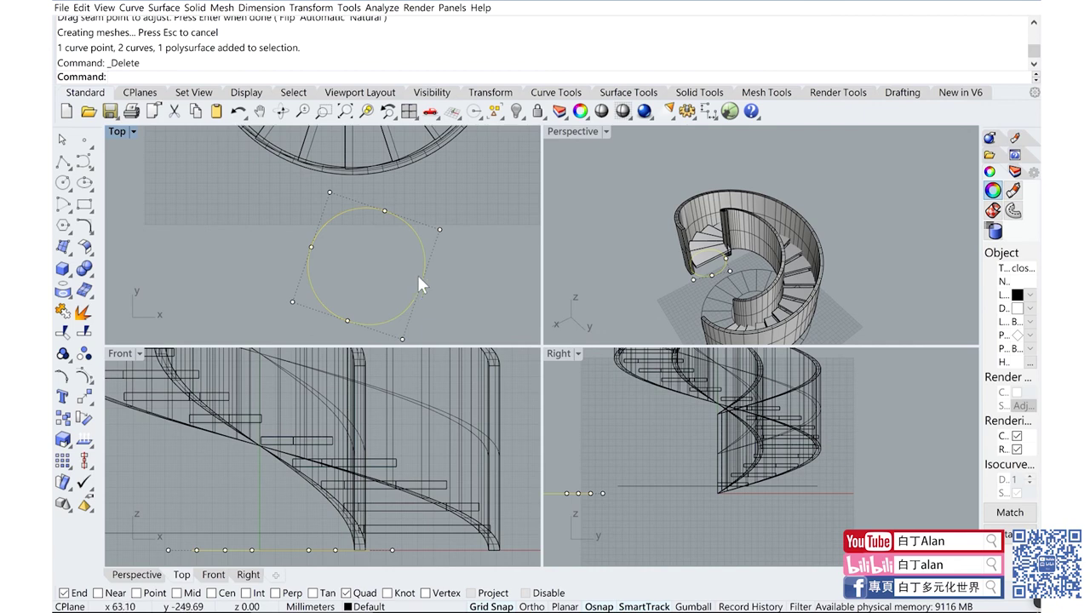
Step: Delete the leftover circle and review the walled spiral stair in a maximized Perspective view
{"action": "key", "text": "Delete"}
{"action": "double_click", "coordinate": [574, 132]}
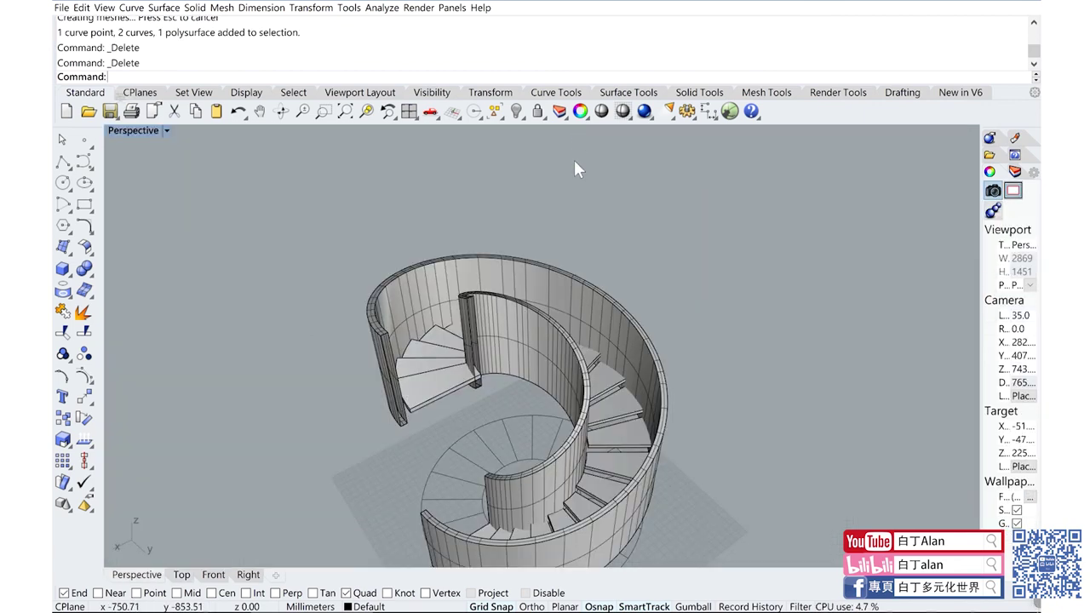
{"action": "mouse_move", "coordinate": [574, 169]}
{"action": "right_mouse_down"}
{"action": "mouse_move", "coordinate": [556, 211]}
{"action": "mouse_move", "coordinate": [580, 249]}
{"action": "right_mouse_up"}
{"action": "scroll", "coordinate": [557, 210], "scroll_direction": "down", "scroll_amount": 3}
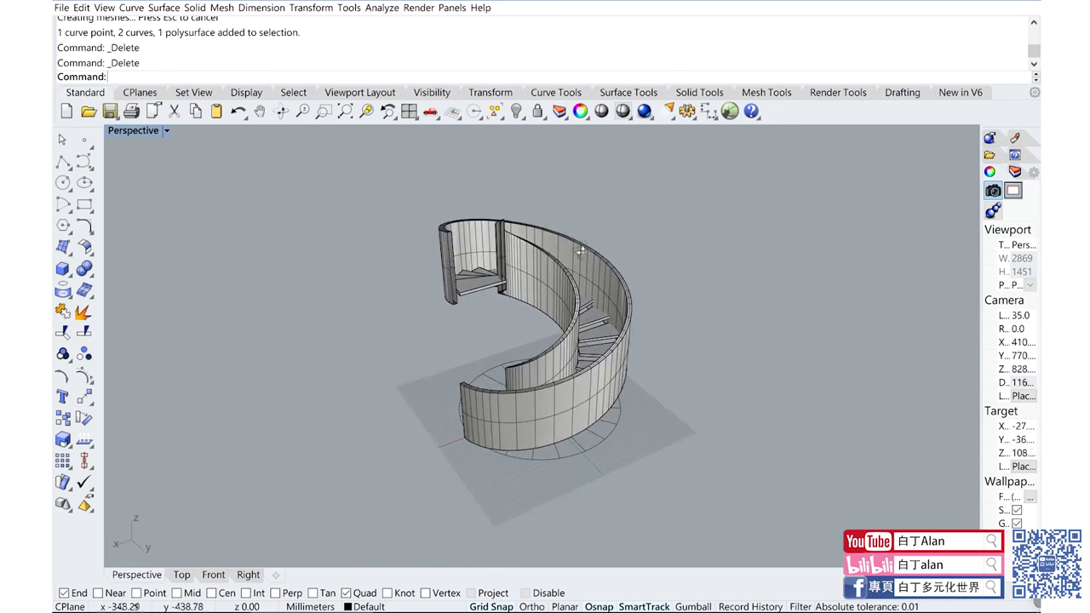
{"action": "scroll", "coordinate": [567, 222], "scroll_direction": "up", "scroll_amount": 2}
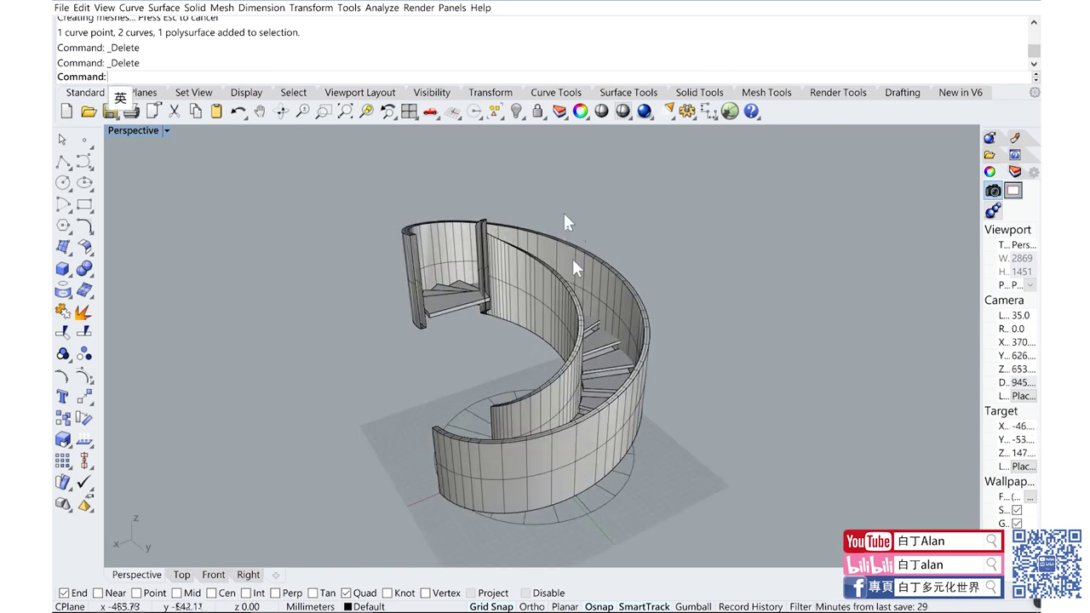